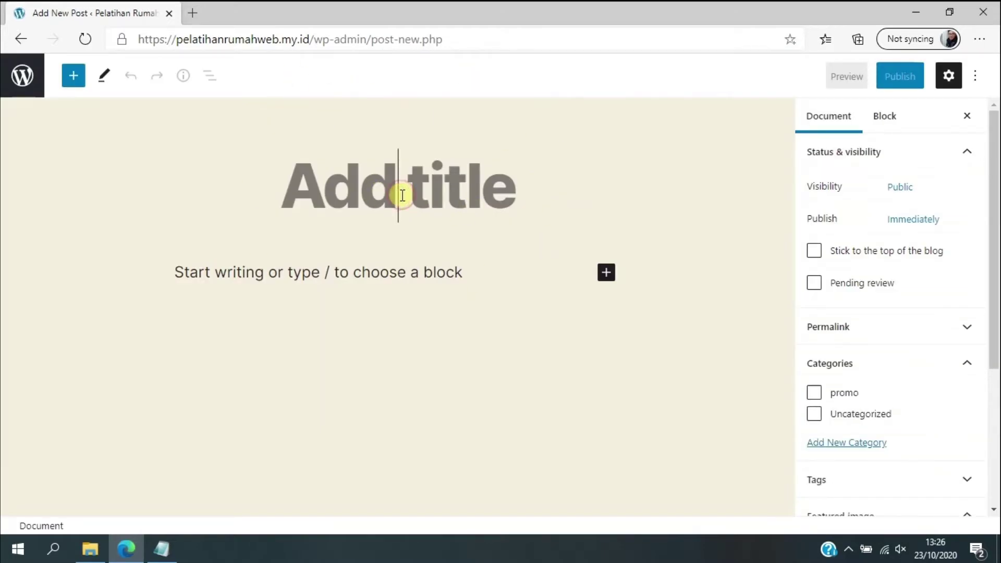
Step: Title the post "Resep Kue Nastar" and paste the Kue Nastar recipe text from the Notepad content file as its body
text(Resep )
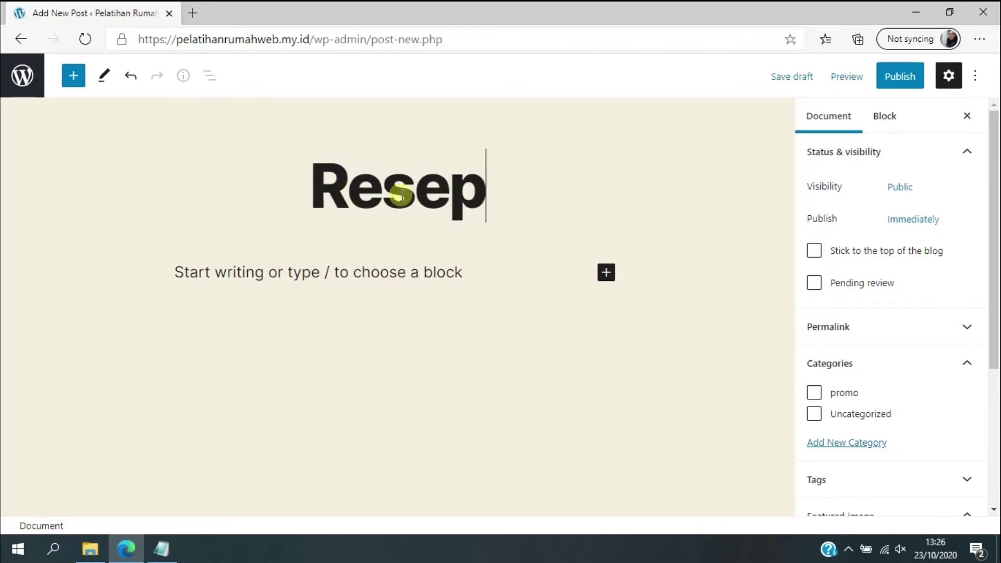
text(Kue Nastar)
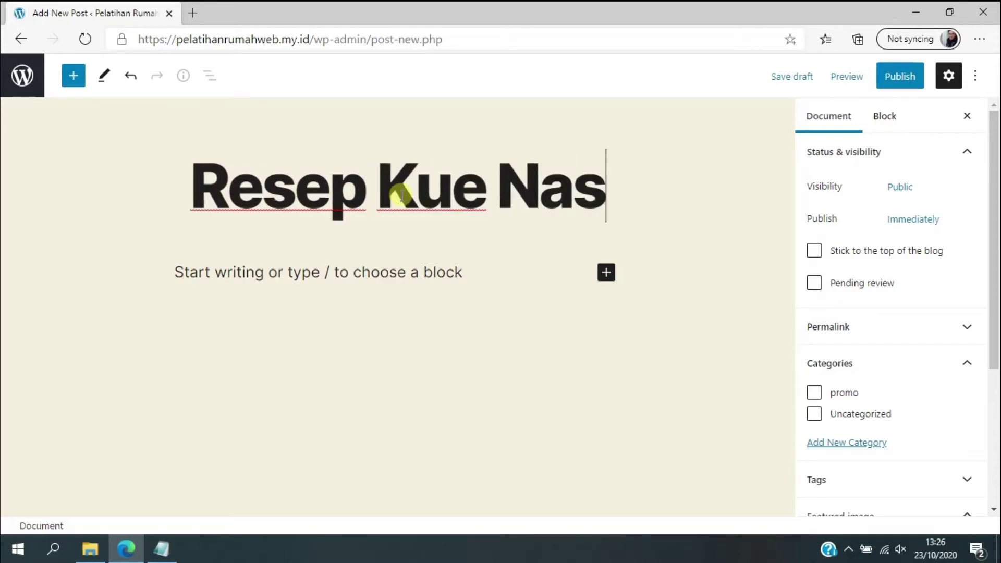
click(275, 268)
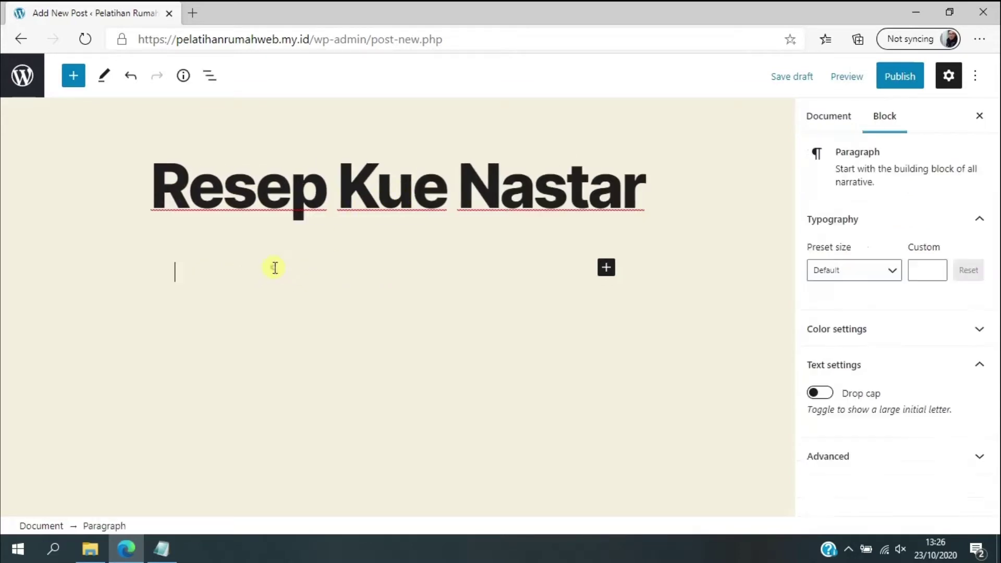
click(159, 548)
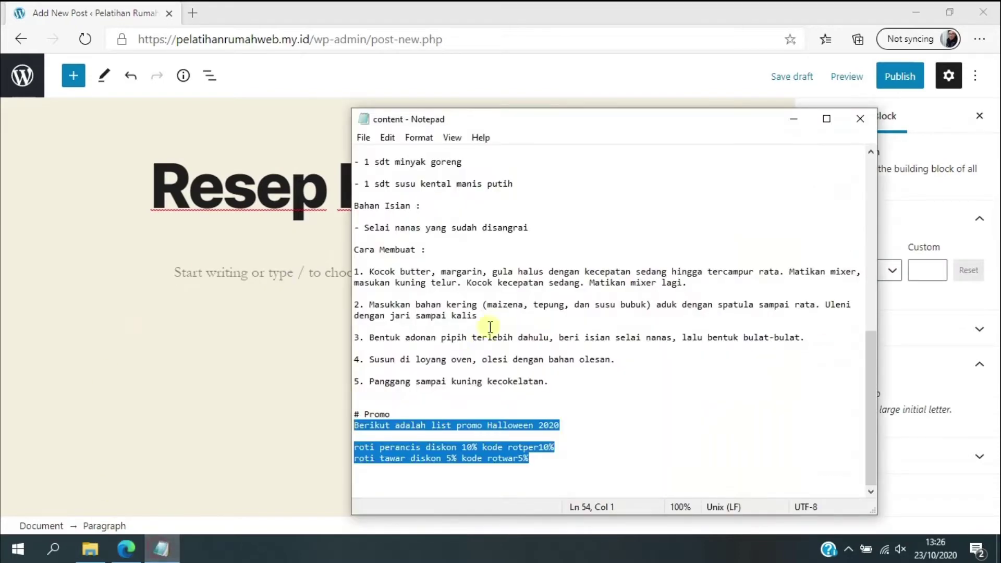
drag(578, 381, 352, 239)
click(246, 274)
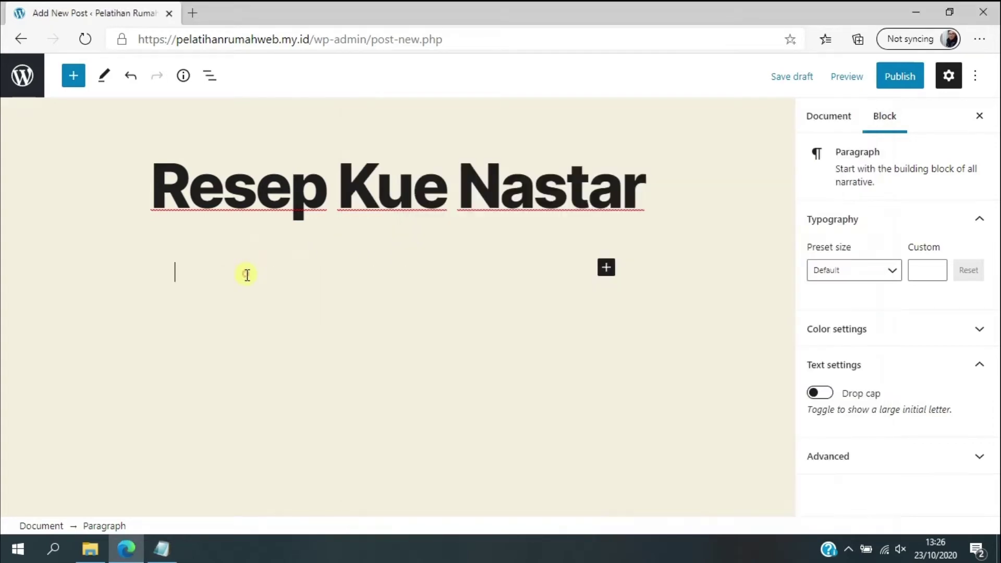
key(ctrl+v)
scroll(417, 306, up, 10)
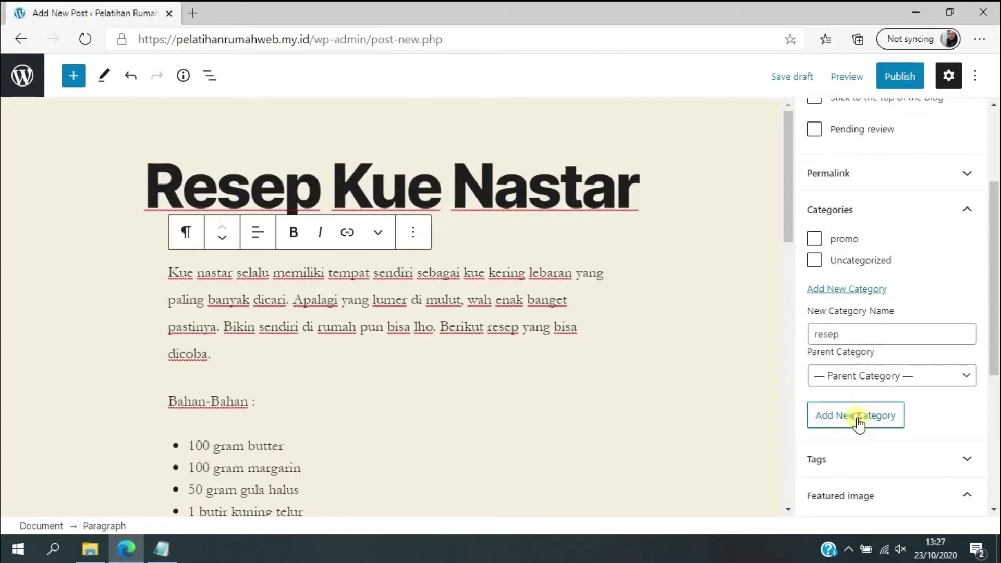
Step: Add the new category "resep" to the post and publish it
click(857, 419)
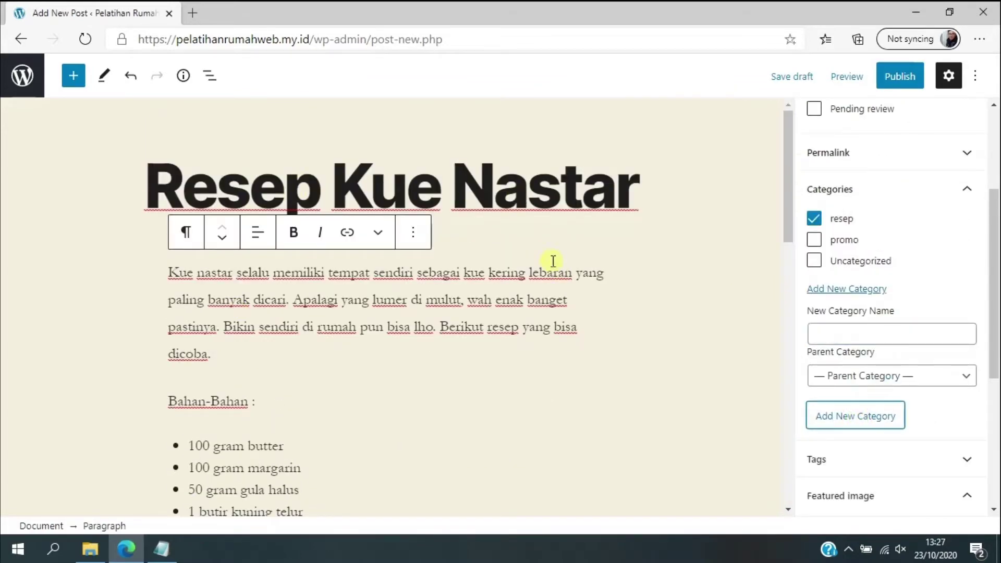
scroll(863, 206, down, 5)
scroll(884, 335, up, 7)
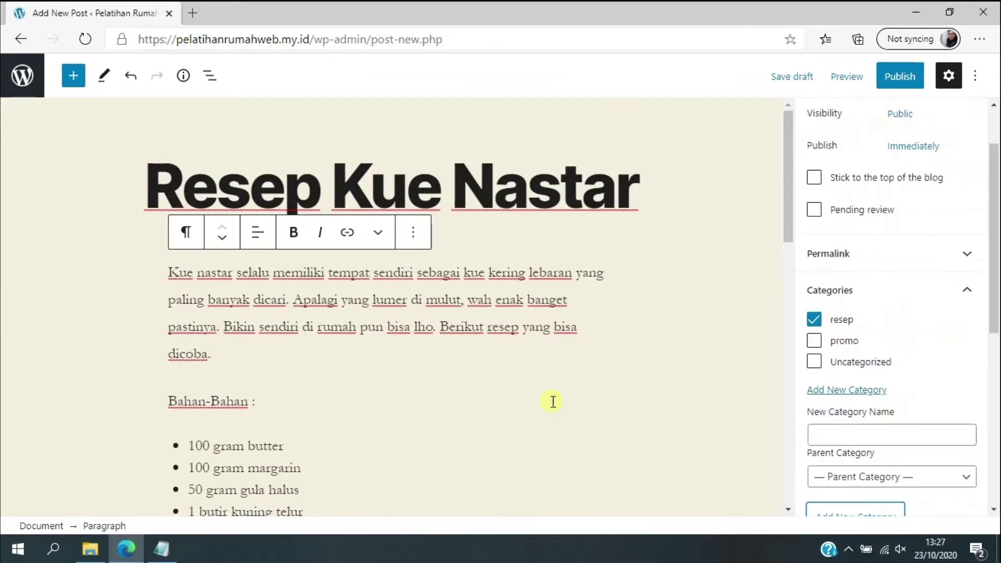
click(900, 76)
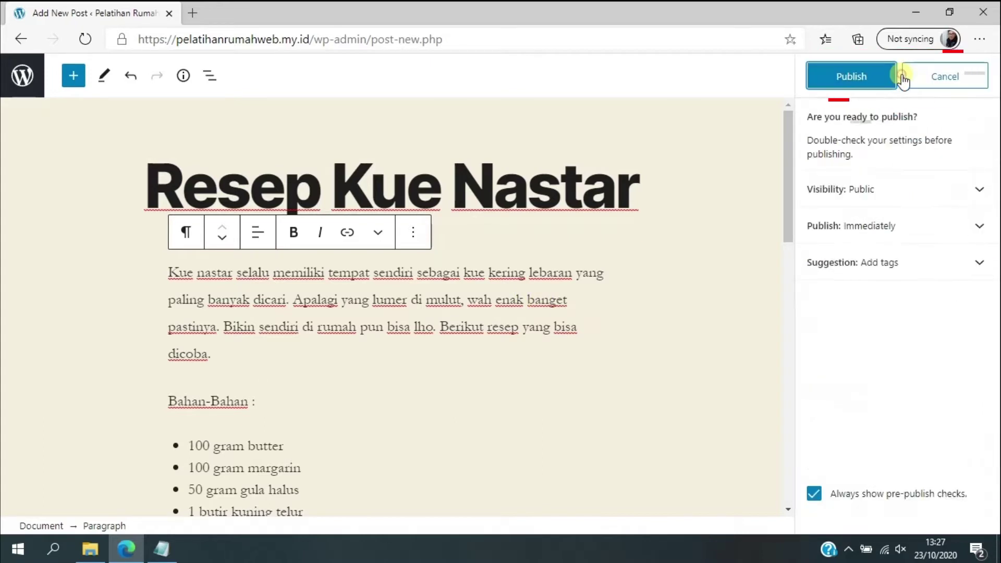
click(852, 76)
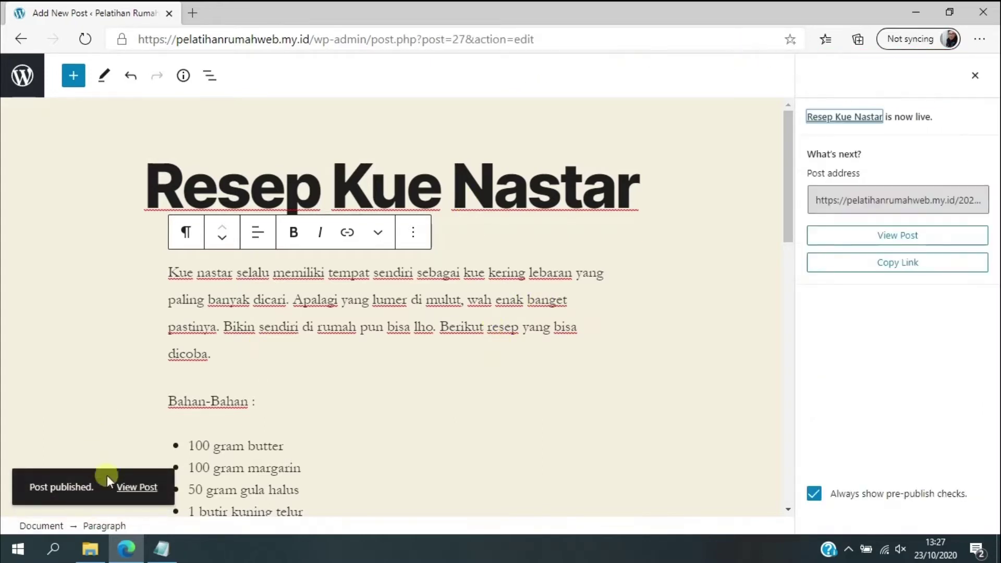
Step: View the published recipe post and examine how it appears on the site's home page
click(136, 486)
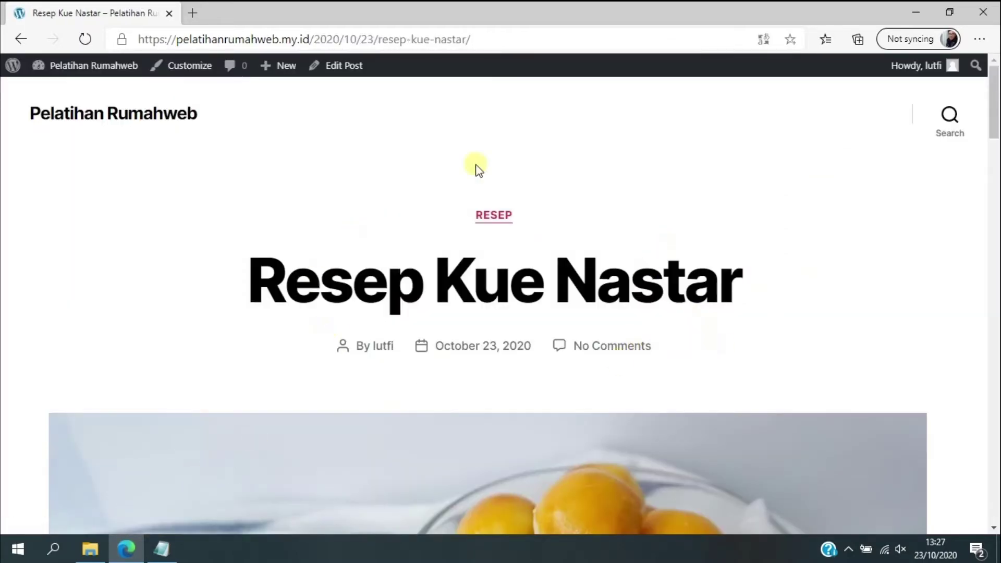
scroll(496, 323, down, 10)
scroll(507, 317, down, 10)
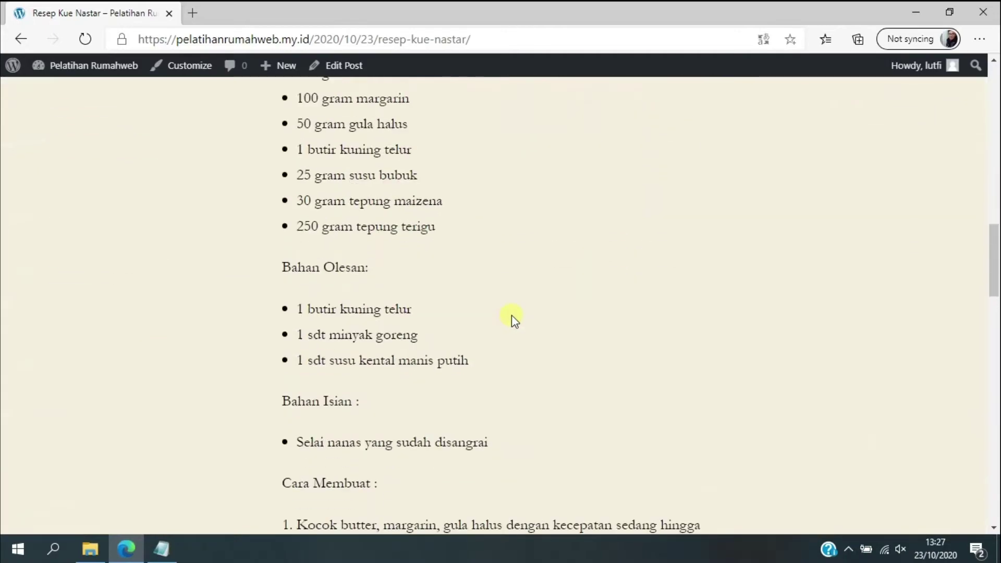
scroll(515, 321, up, 20)
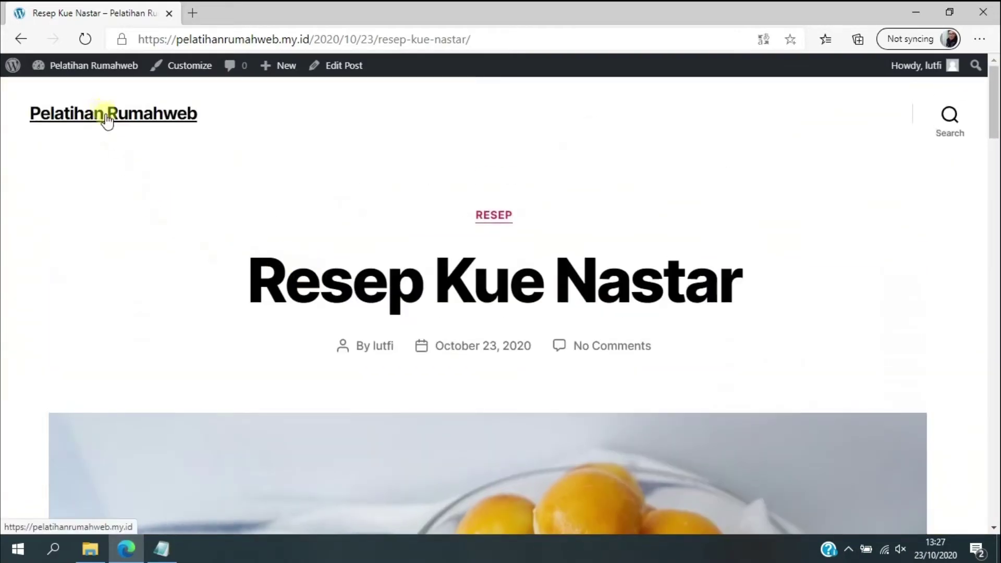
click(107, 119)
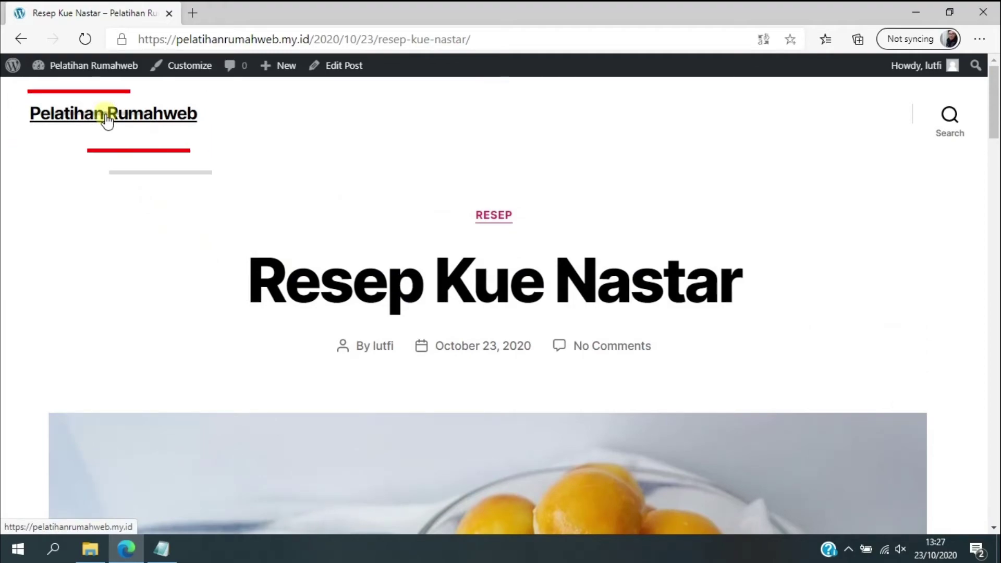
scroll(650, 448, down, 15)
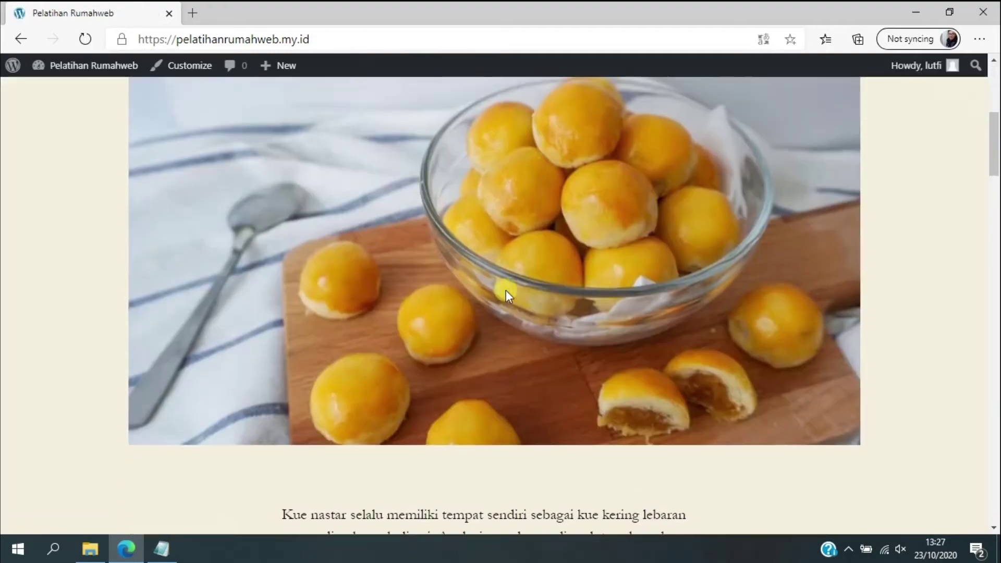
scroll(378, 283, down, 10)
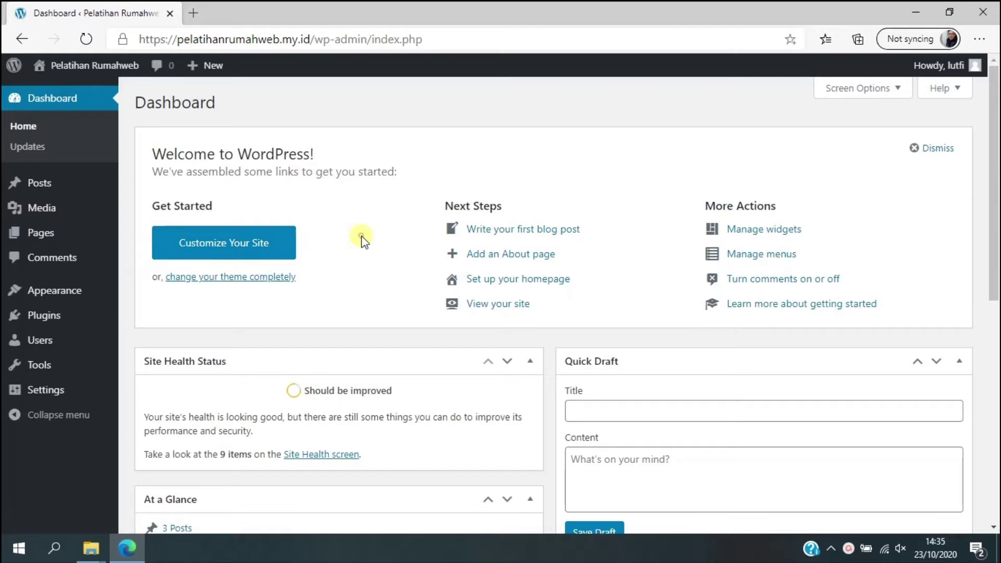
Step: Create a new page titled "Home" without body content and publish it
mouse_move(58, 231)
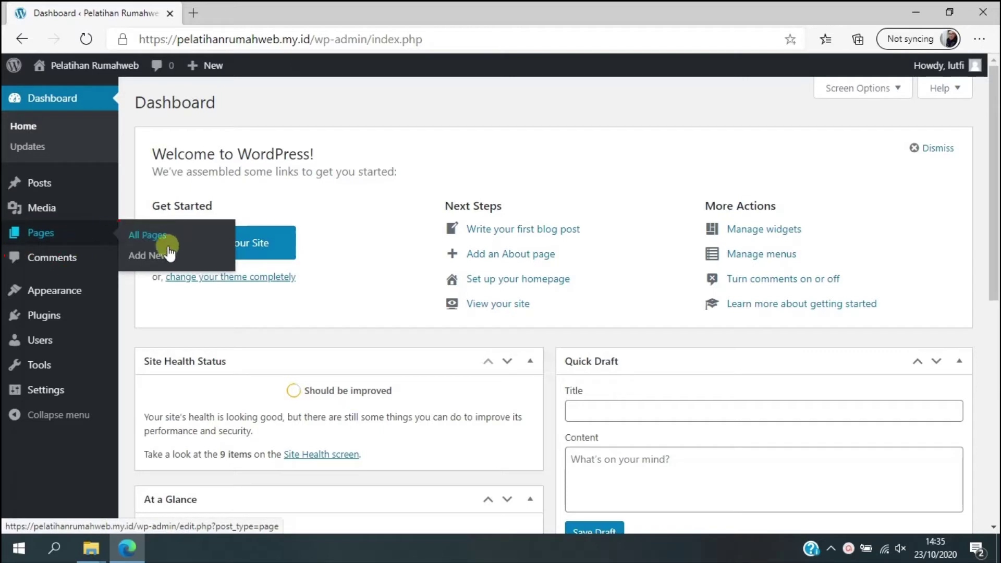
click(151, 256)
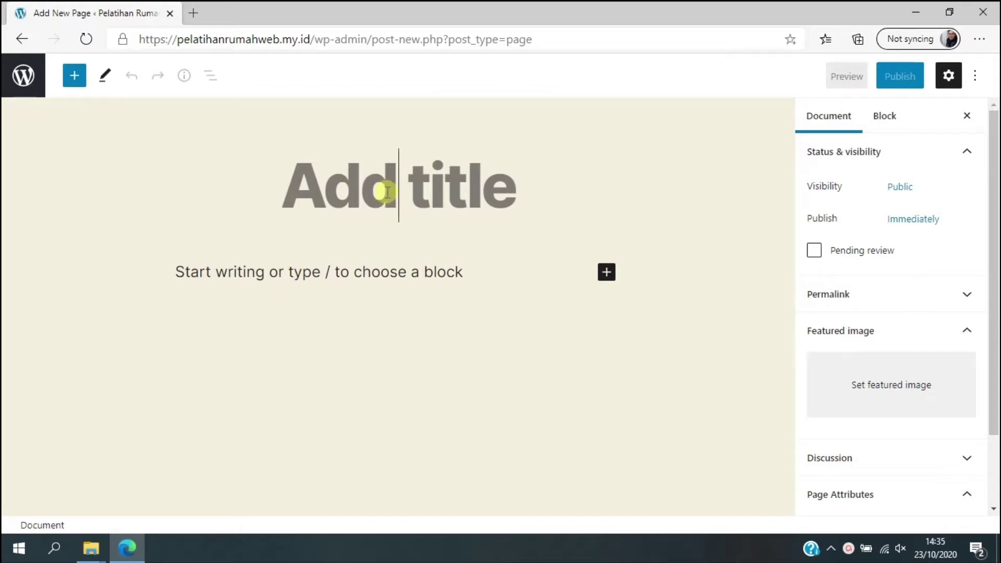
text(Home)
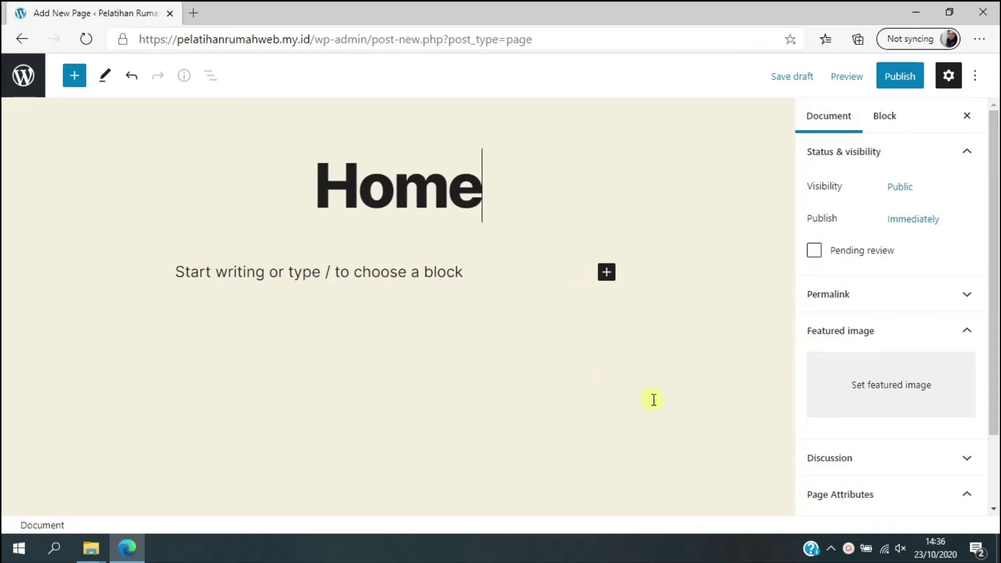
scroll(860, 344, down, 1)
scroll(861, 355, down, 1)
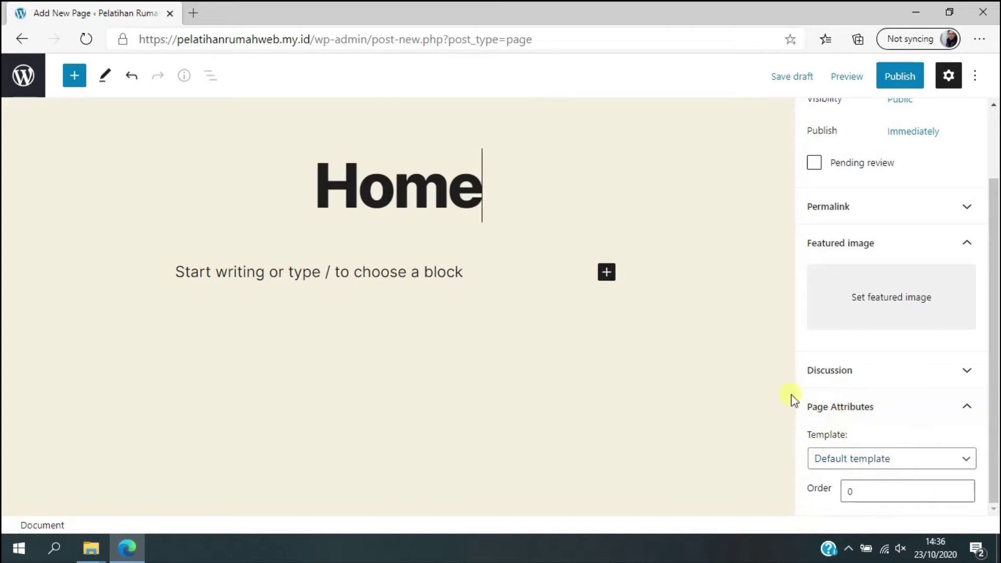
click(901, 77)
click(865, 77)
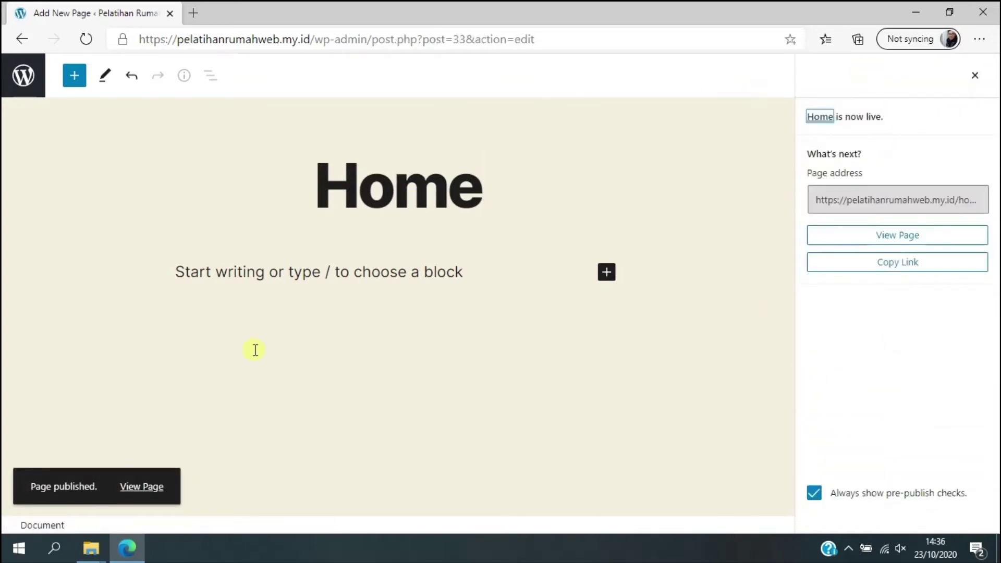
Step: View the published Home page on the live site and look over its full length
click(143, 491)
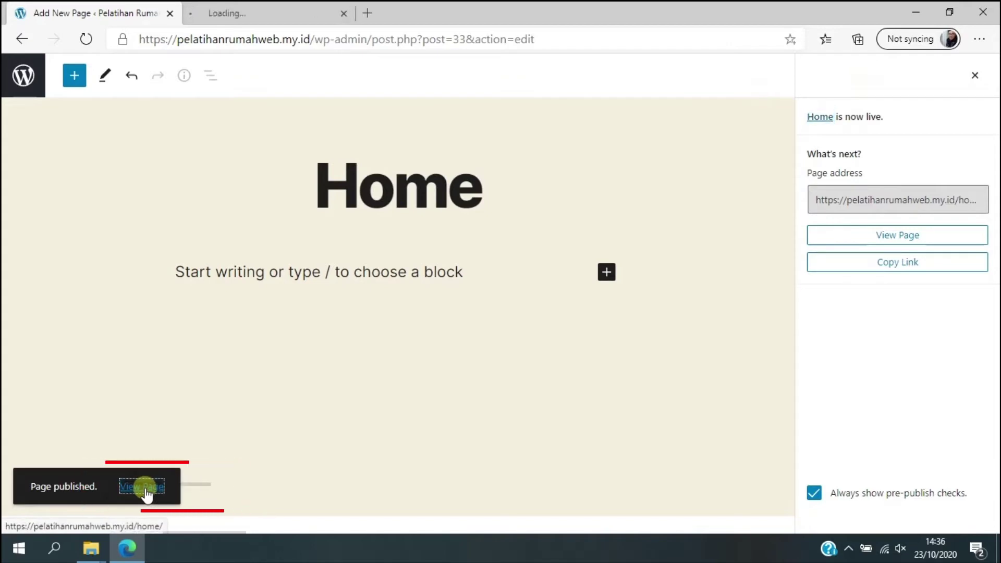
click(255, 11)
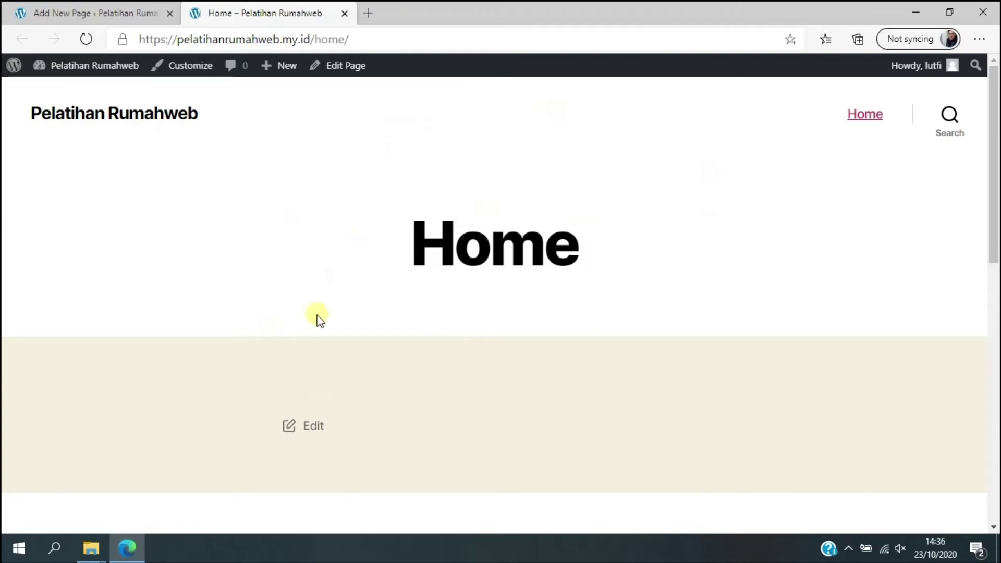
scroll(563, 370, down, 10)
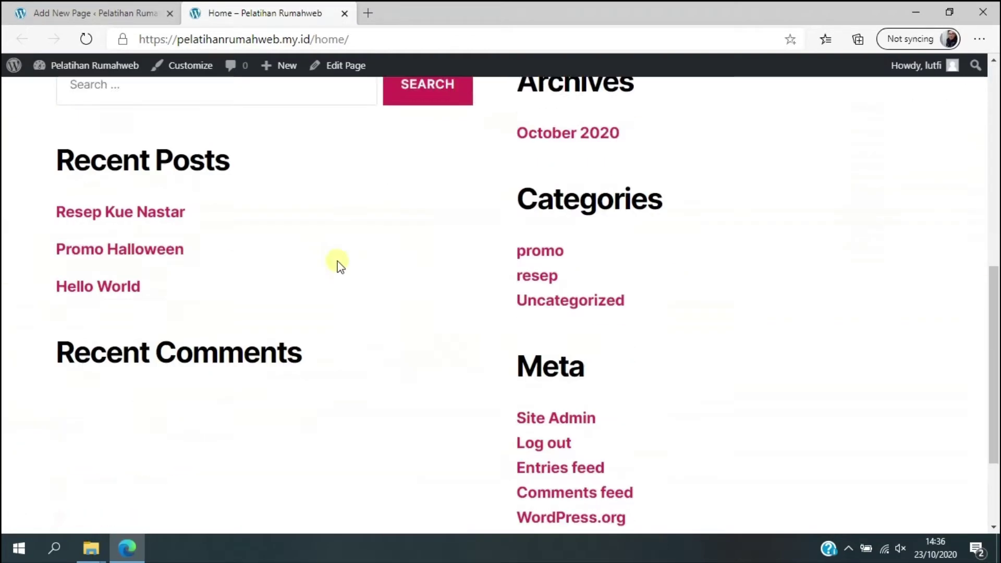
scroll(503, 319, up, 10)
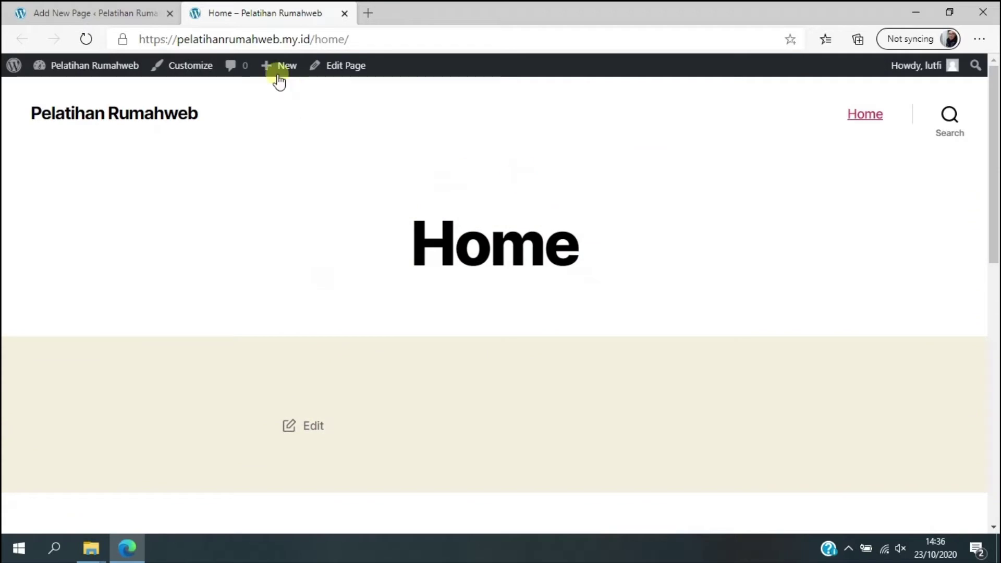
Step: Start another new page and title it "Visi Kami"
mouse_move(278, 76)
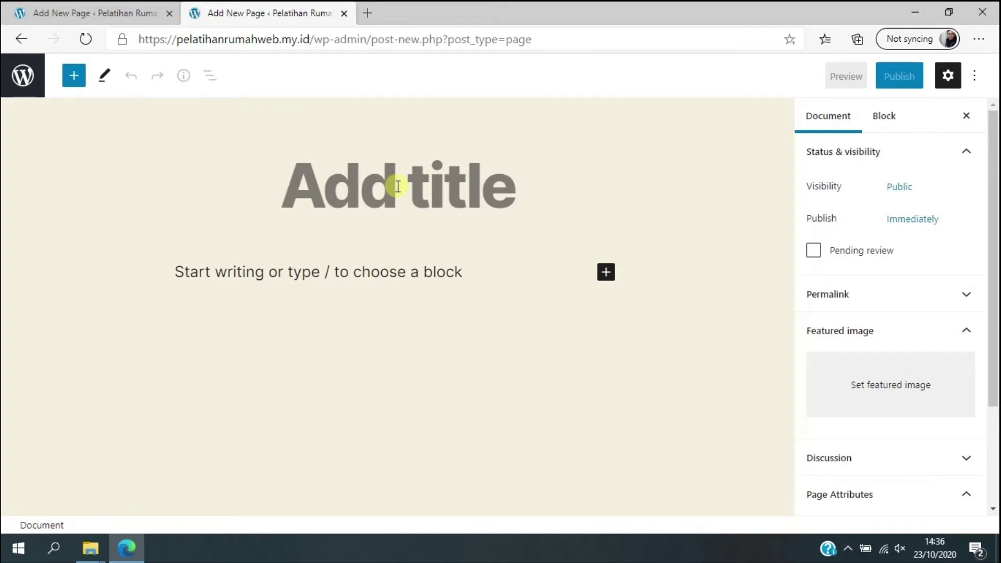
text(V)
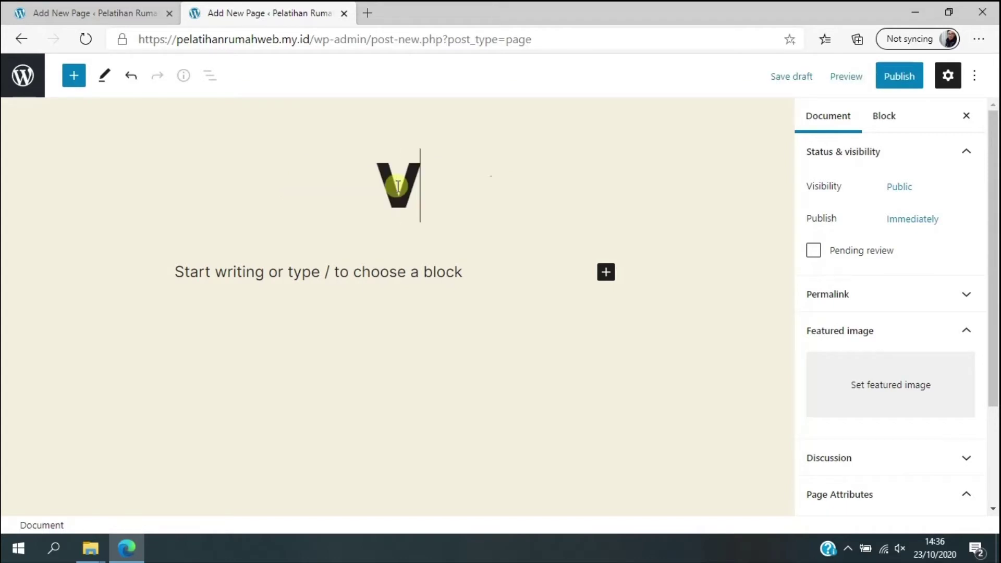
text(isi Kami)
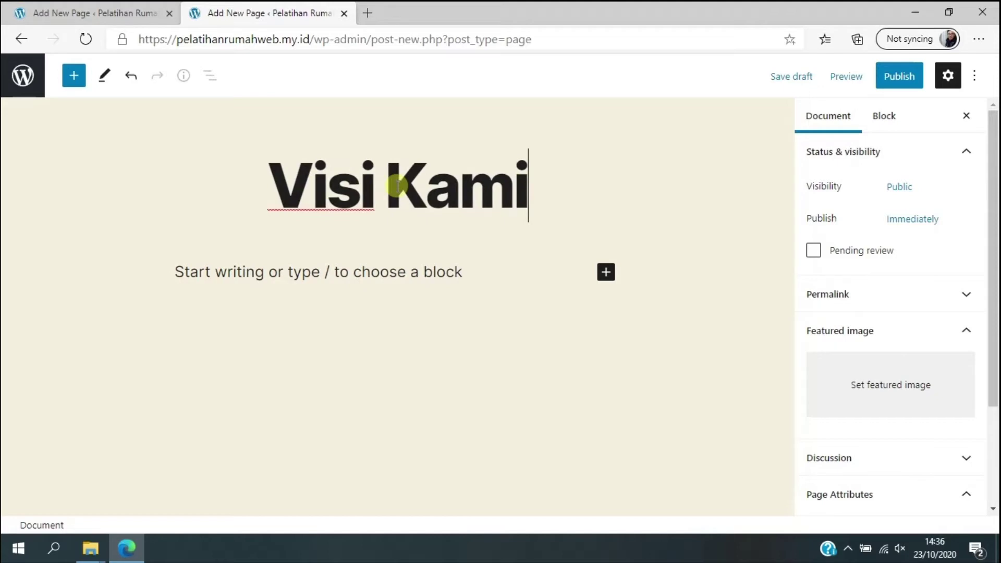
Step: Open the content text file from the Pelatihan WordPress folder and copy the paragraph under Visi Kami
click(339, 272)
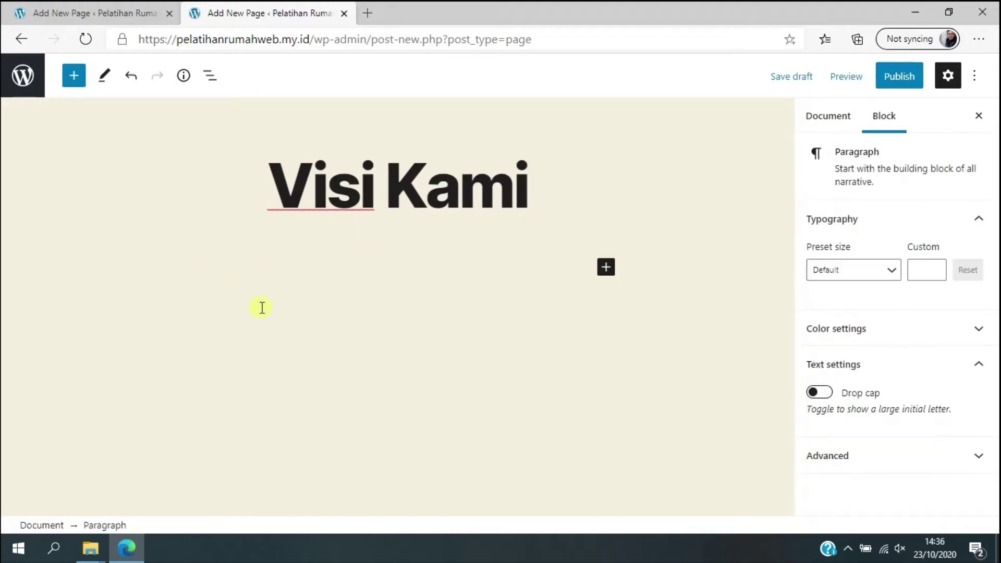
mouse_move(91, 548)
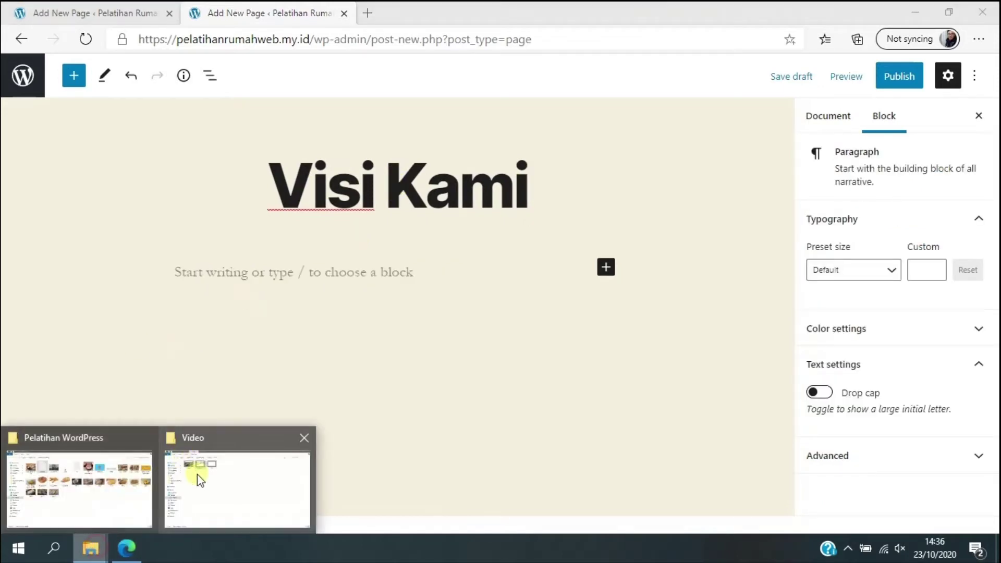
click(115, 479)
click(253, 114)
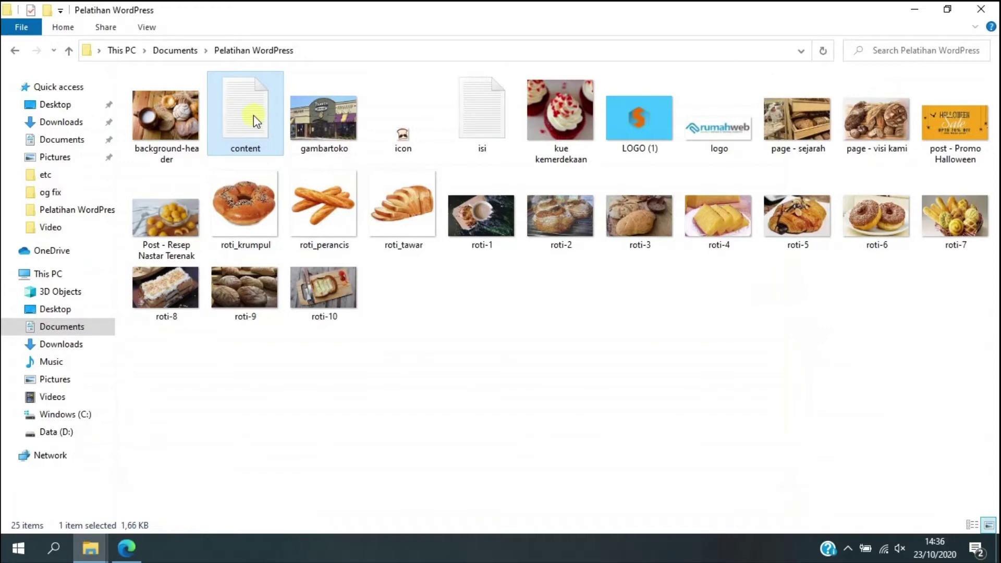
double_click(253, 115)
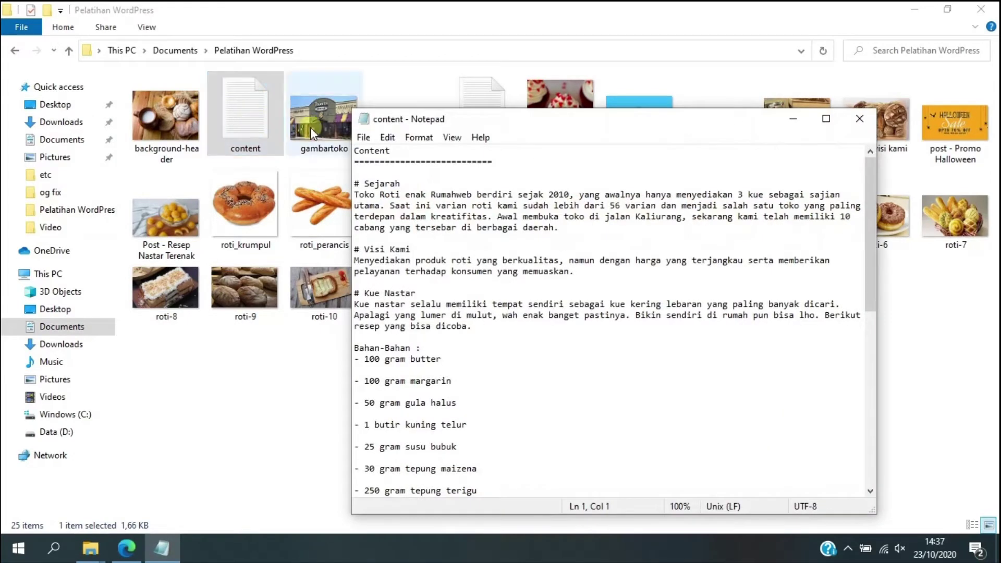
drag(584, 272, 355, 263)
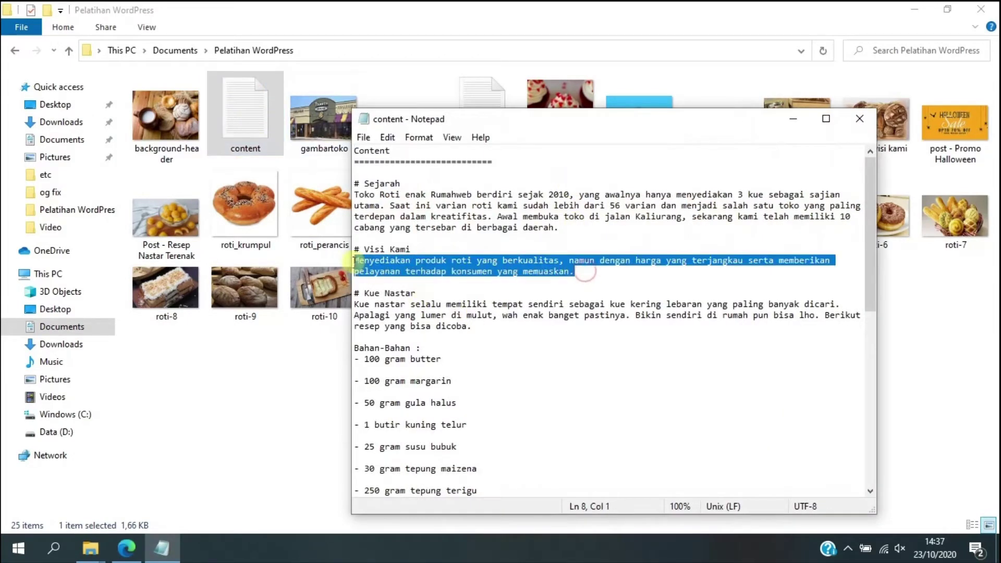
Step: Close the Video folder window and paste the copied vision paragraph into the body of the Visi Kami page
click(227, 466)
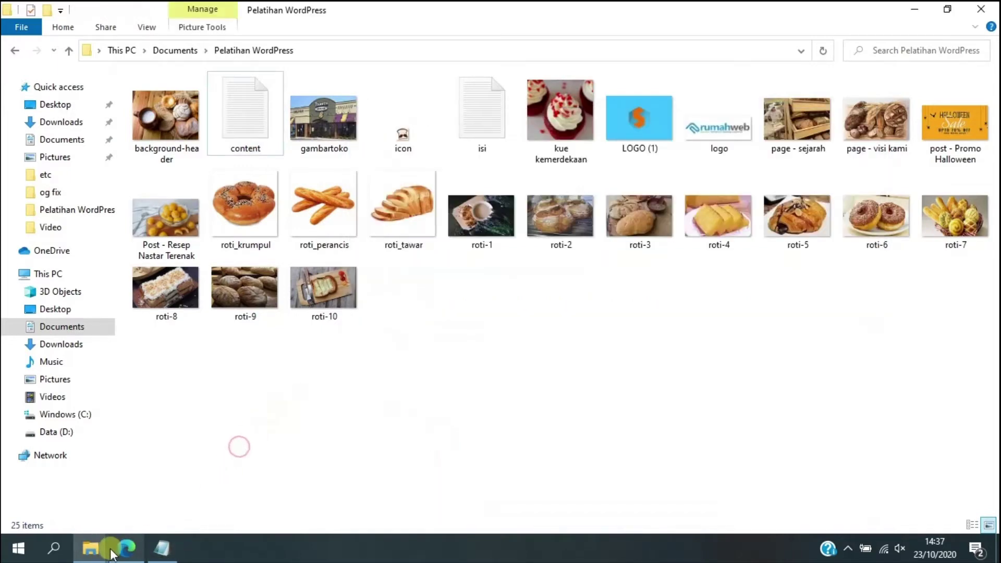
mouse_move(102, 554)
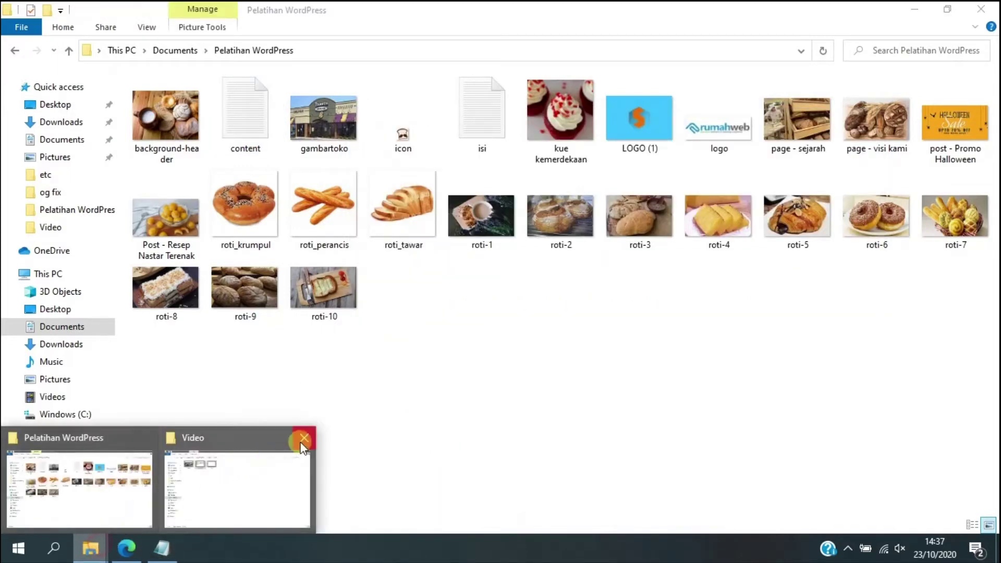
click(302, 437)
click(127, 542)
text(Menyediakan produk roti yang berkualitas, namun dengan harga yang terjangkau serta memberikan pelayanan terhadap konsumen yang memuaskan.)
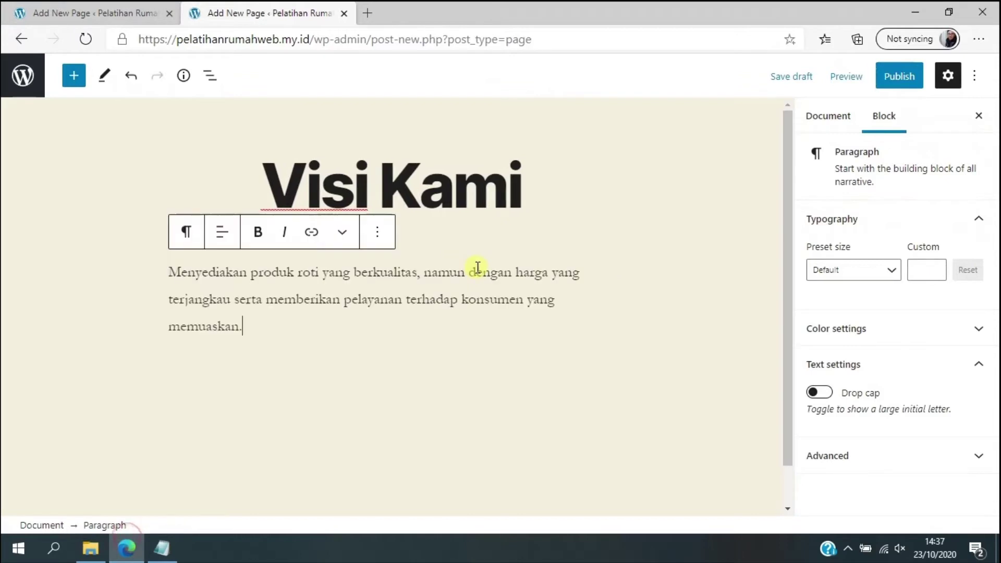
click(320, 341)
click(544, 272)
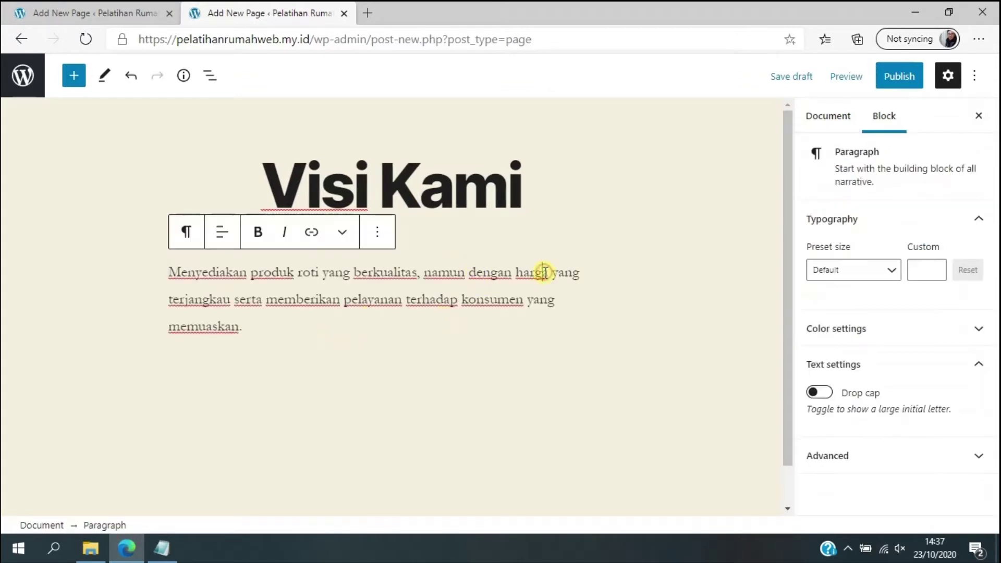
Step: Upload the image "page - visi kami" from the Pelatihan WordPress folder and set it as the page's featured image
click(838, 120)
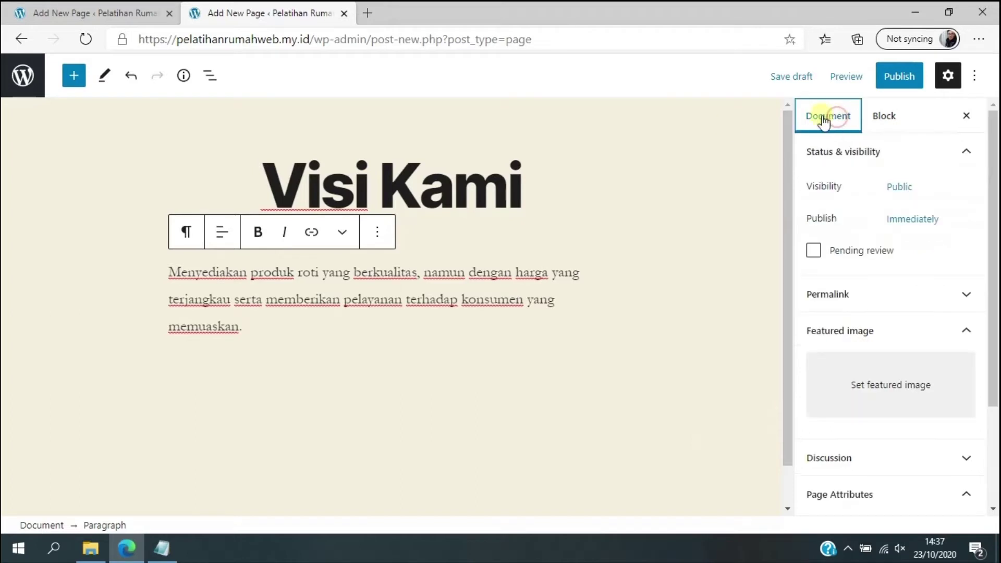
click(891, 386)
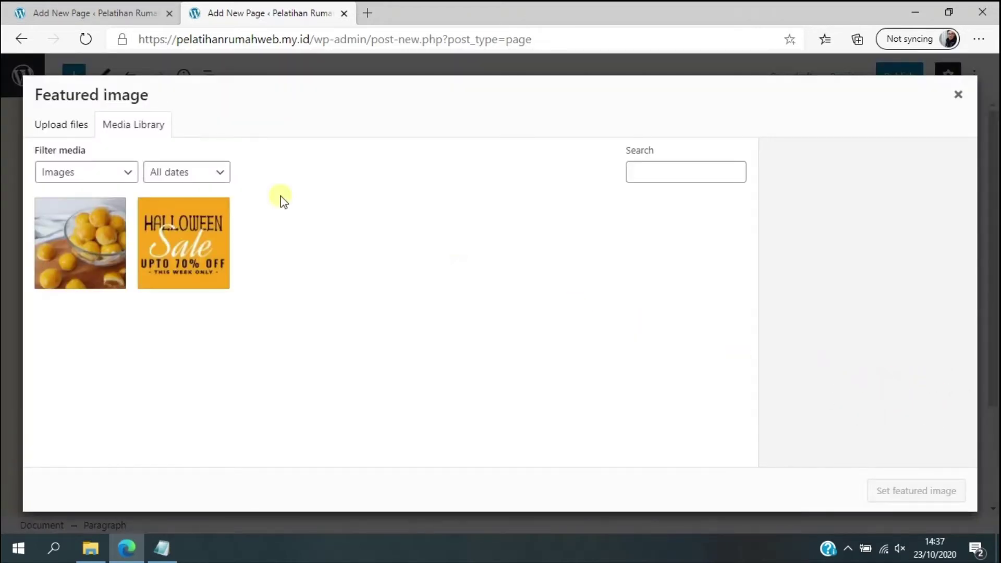
click(60, 126)
click(510, 319)
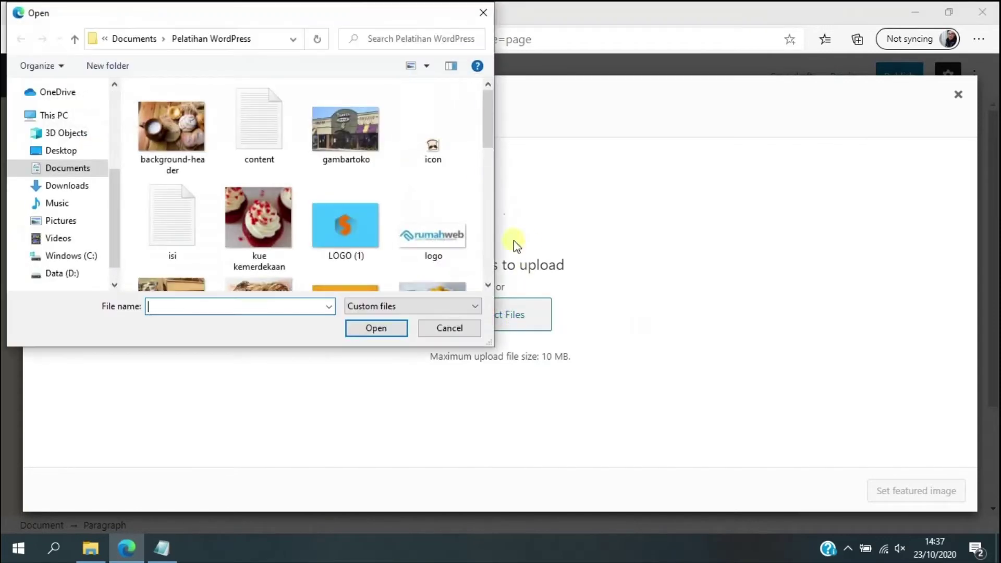
scroll(280, 199, down, 2)
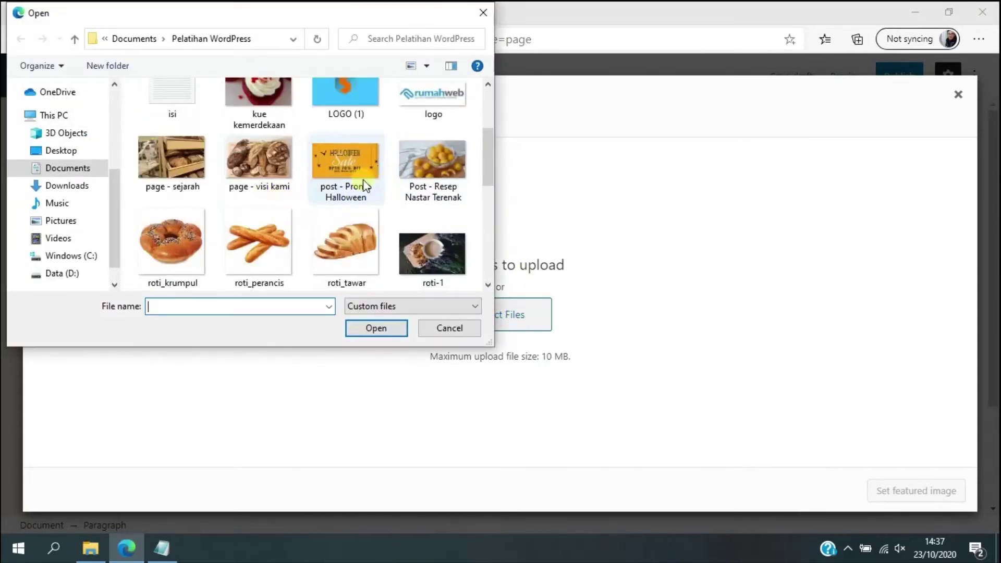
click(264, 160)
click(371, 330)
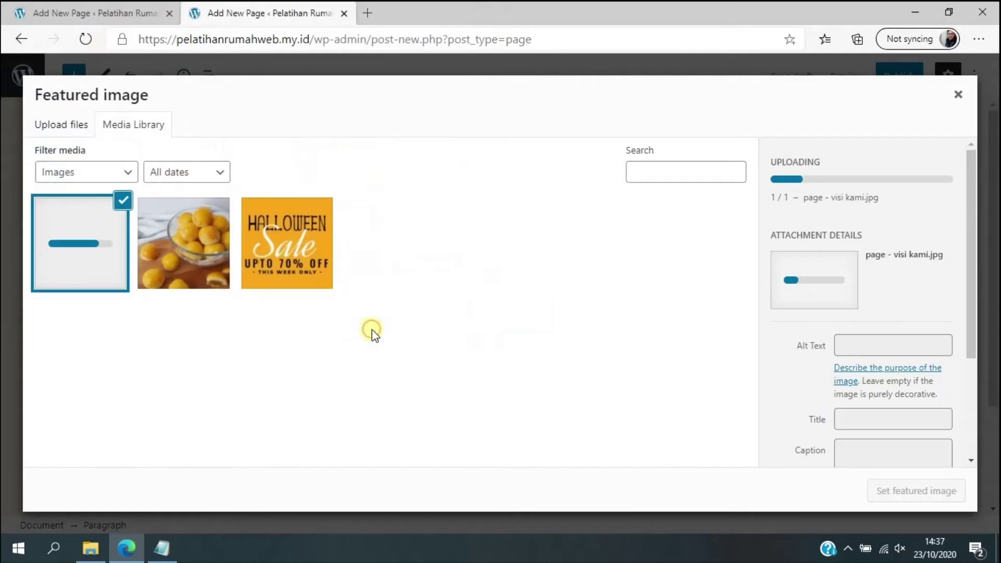
scroll(883, 384, down, 2)
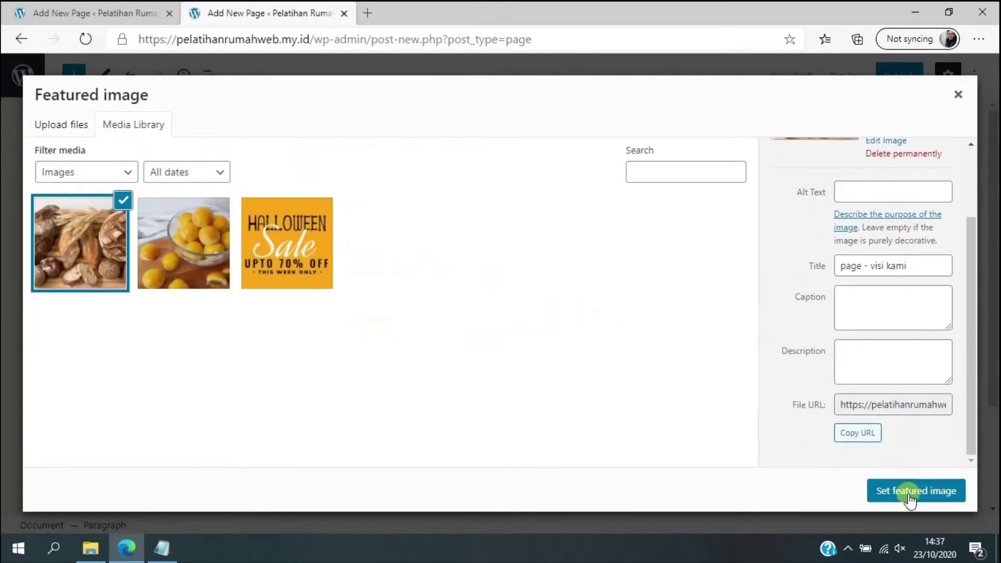
click(907, 489)
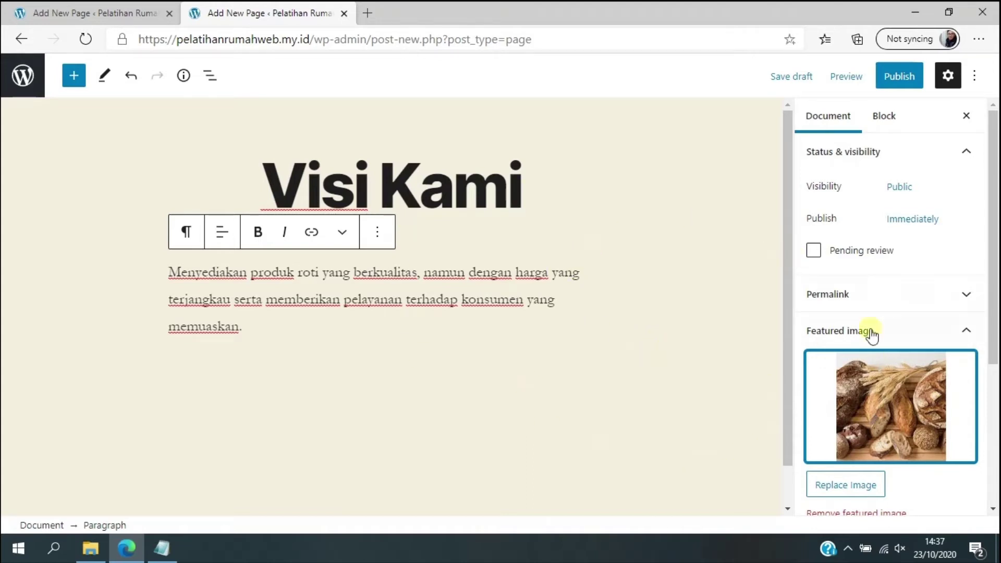
Step: Publish the Visi Kami page and look over it on the live site
click(907, 77)
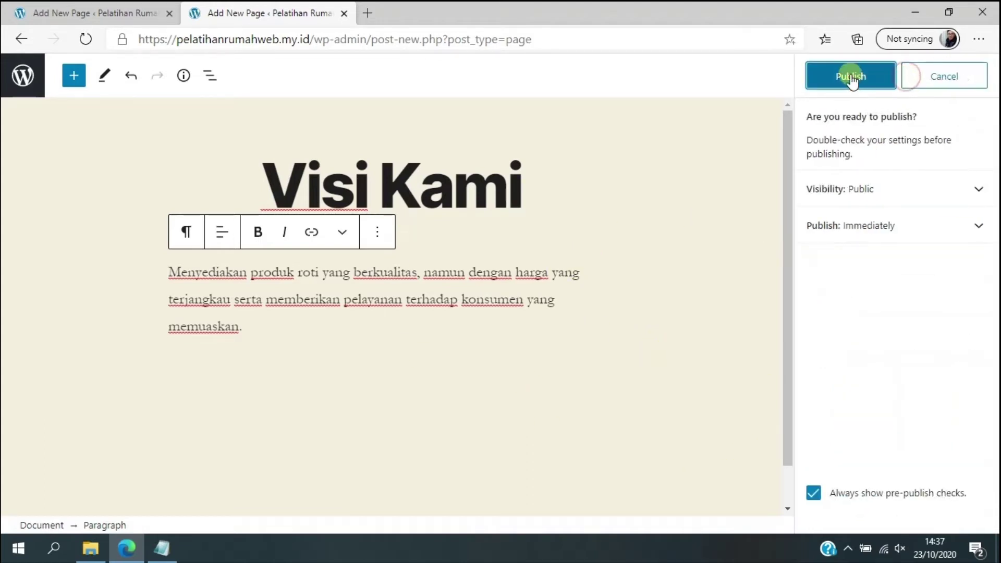
click(852, 77)
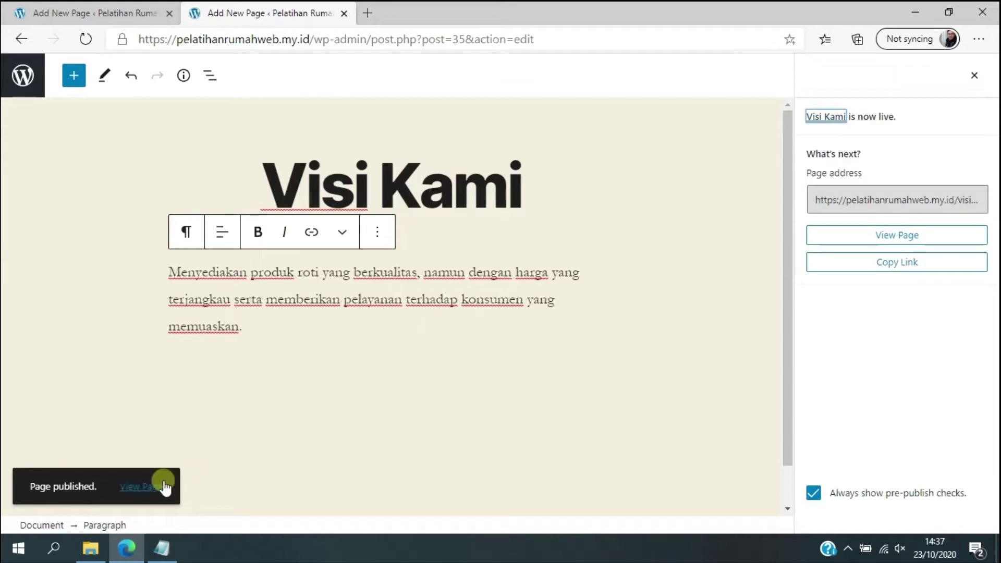
click(159, 487)
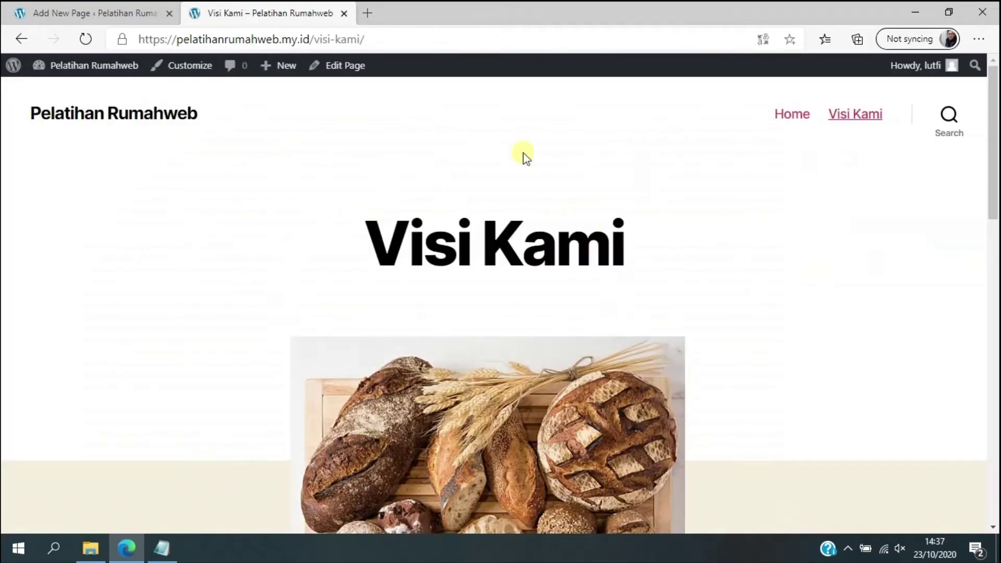
scroll(495, 279, down, 10)
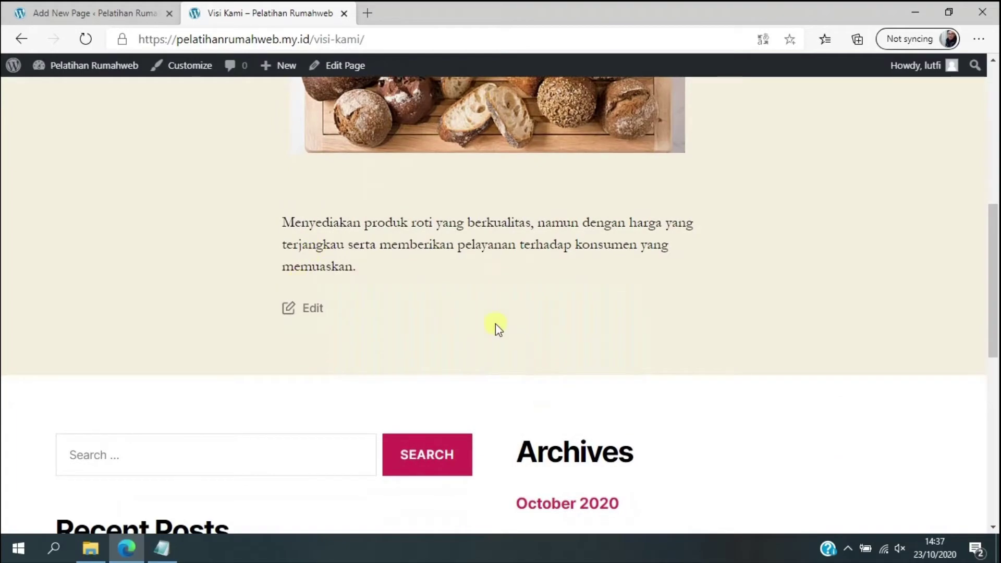
scroll(542, 327, up, 10)
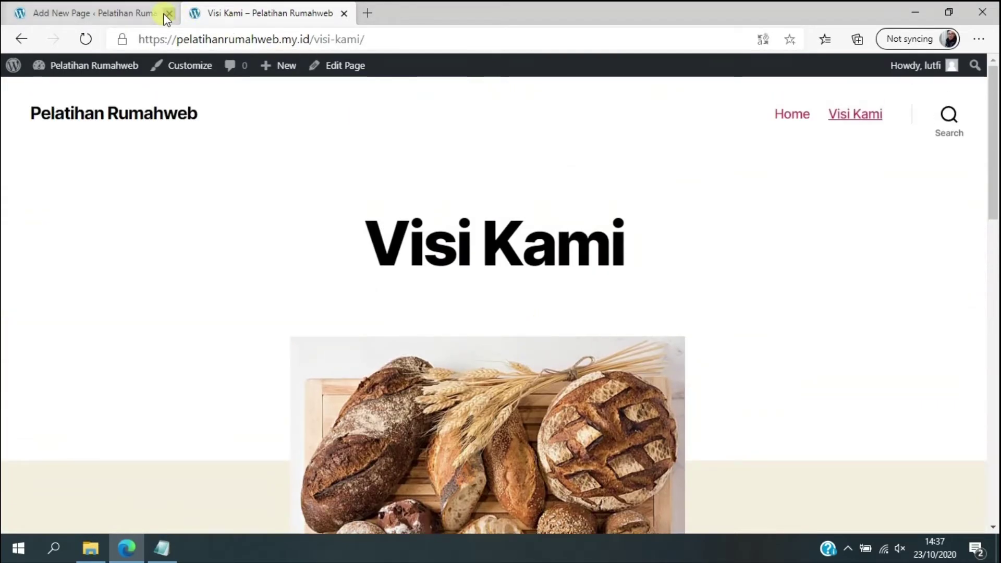
Step: Close the leftover Add New Page browser tab and start another new page titled "Sejarah"
click(168, 14)
scroll(395, 338, down, 10)
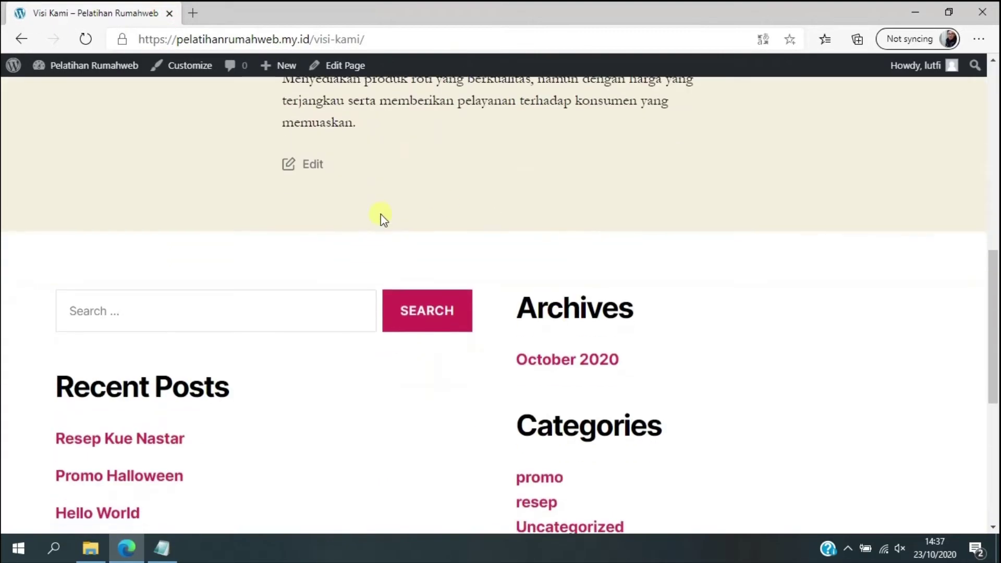
scroll(383, 219, up, 10)
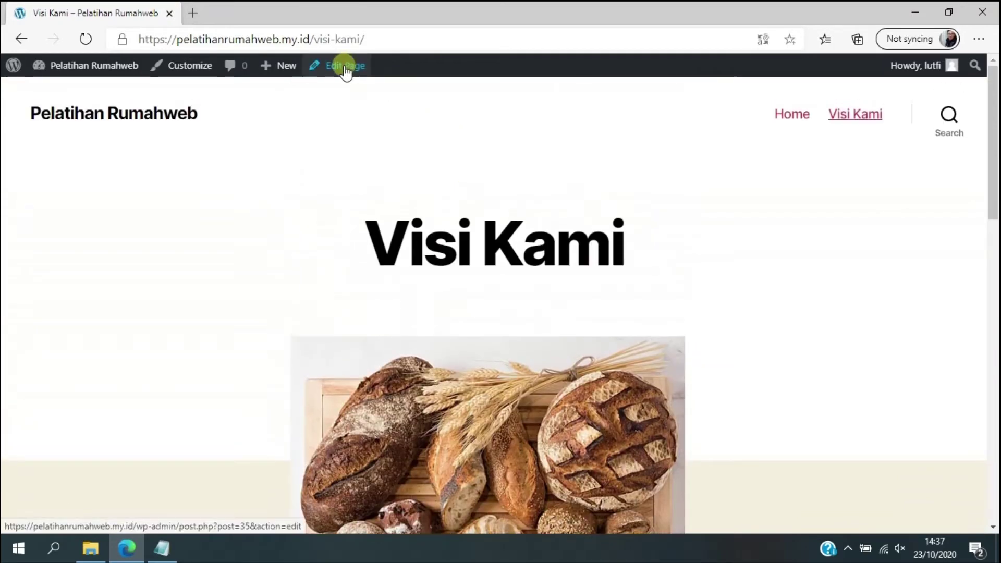
mouse_move(285, 68)
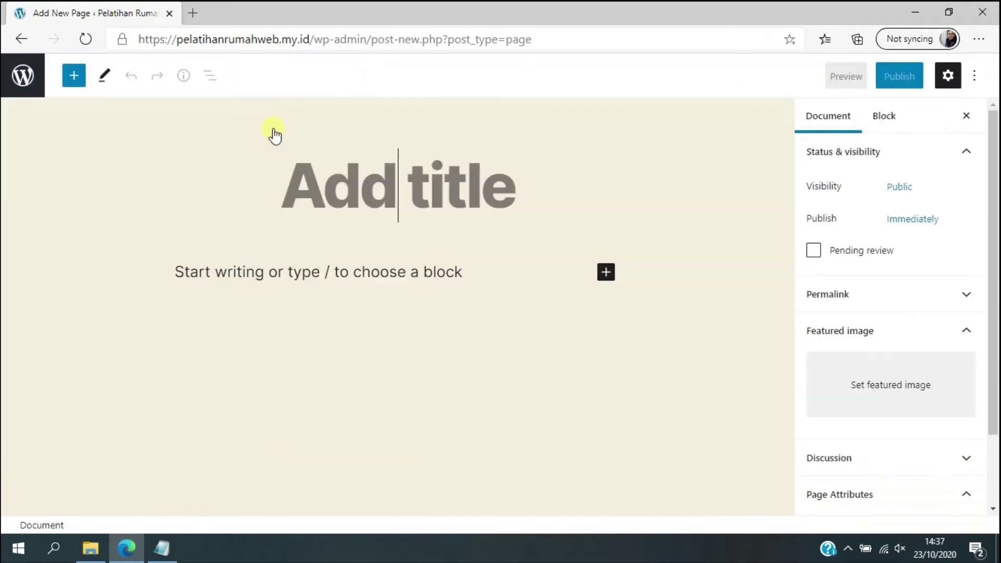
click(398, 190)
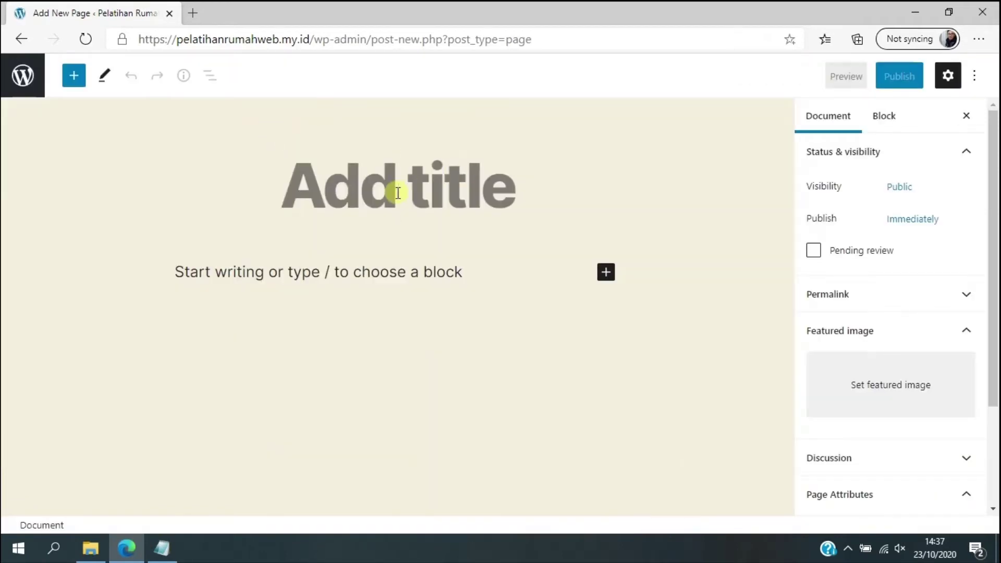
text(Sejarah)
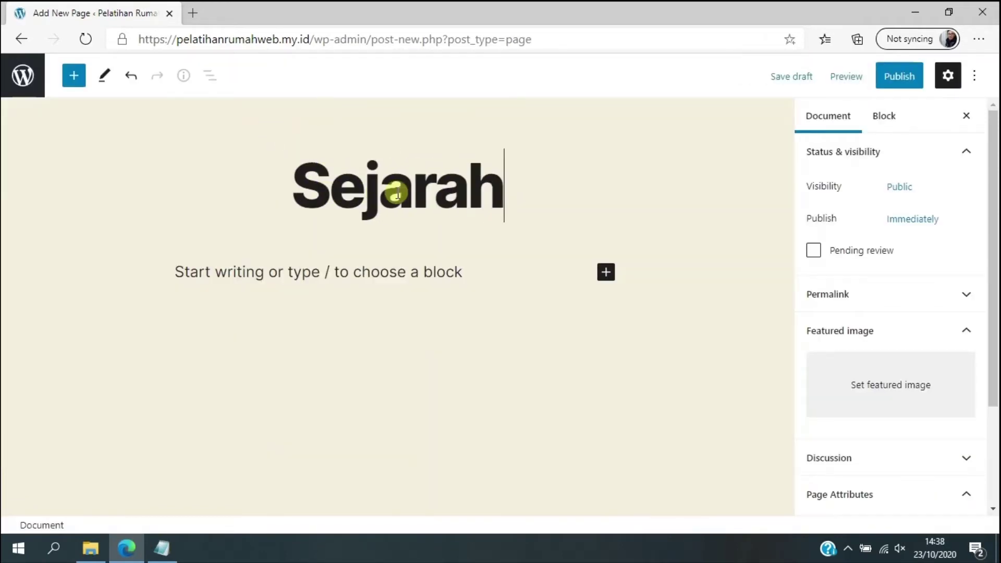
Step: Copy the paragraph under Sejarah from the content text file into the body of the Sejarah page
click(332, 272)
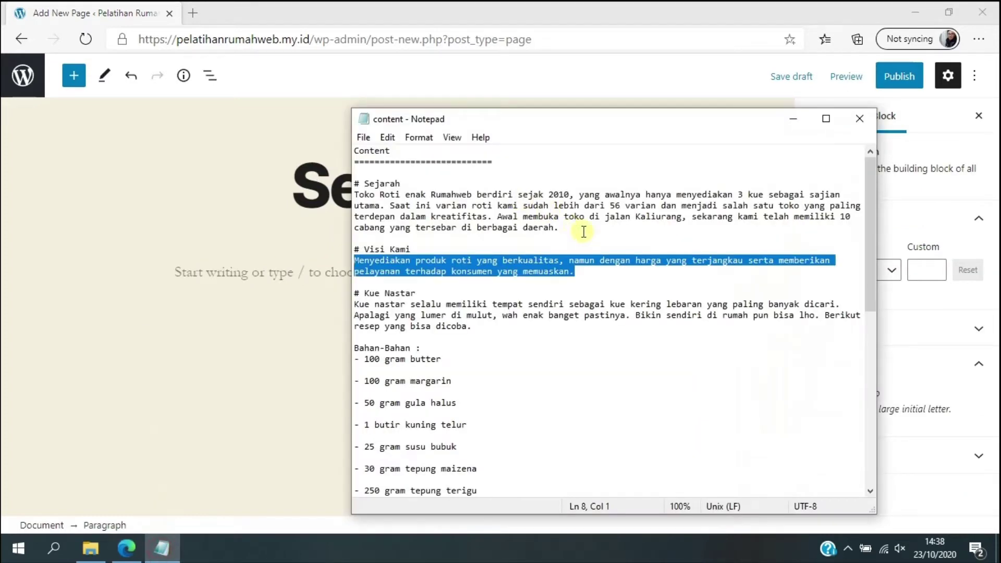
click(583, 232)
key(shift+Up)
key(shift+Up)
key(shift+Up)
key(shift+Home)
key(ctrl+c)
click(258, 282)
key(ctrl+v)
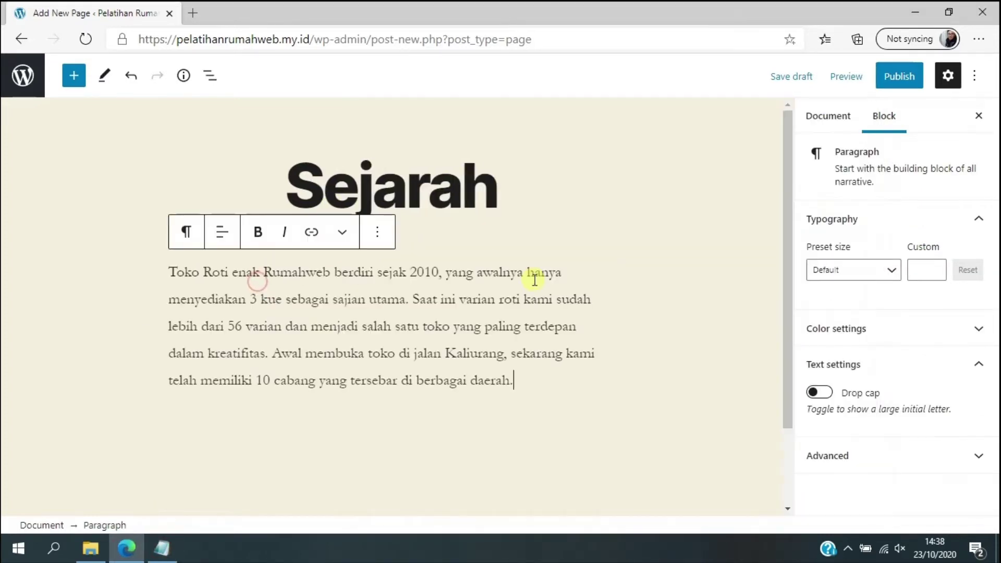
Step: Upload the image "page - sejarah" and set it as the Sejarah page's featured image
click(829, 117)
click(890, 386)
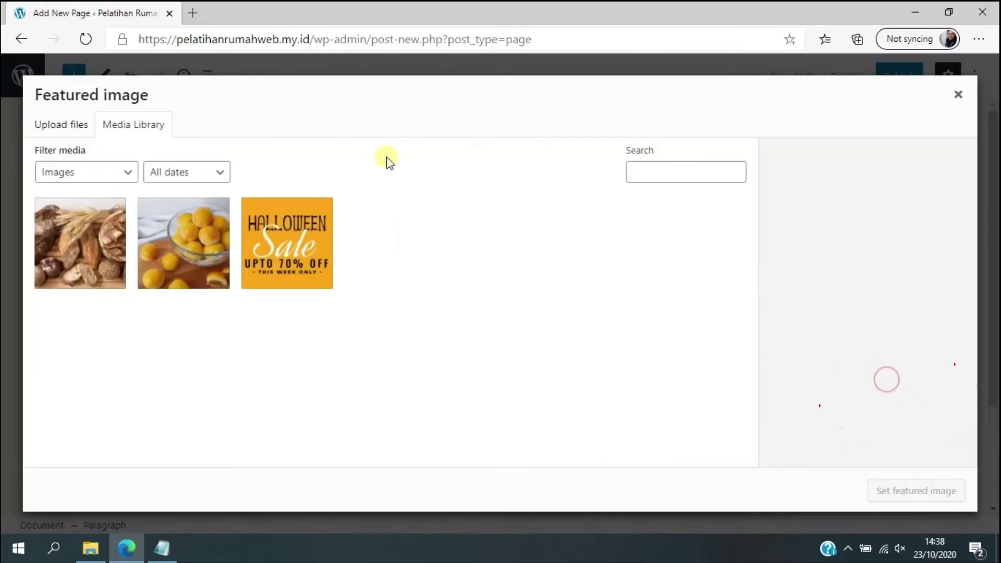
click(57, 124)
click(485, 317)
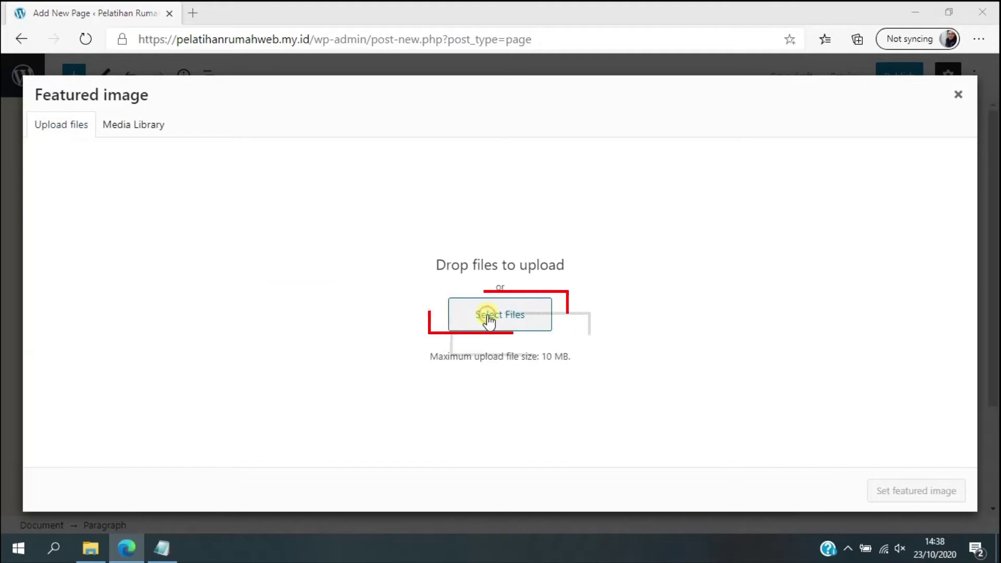
scroll(334, 219, down, 1)
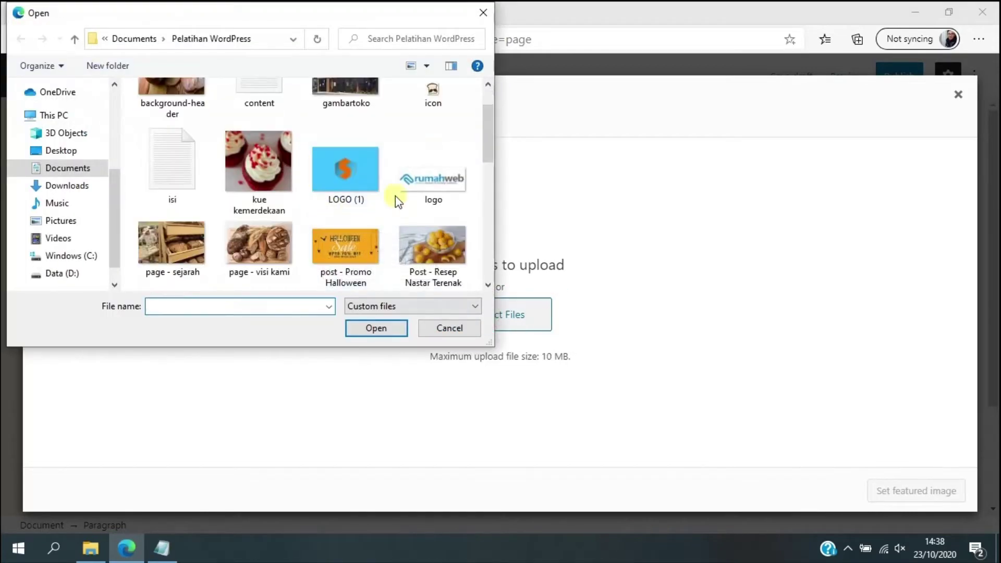
click(201, 247)
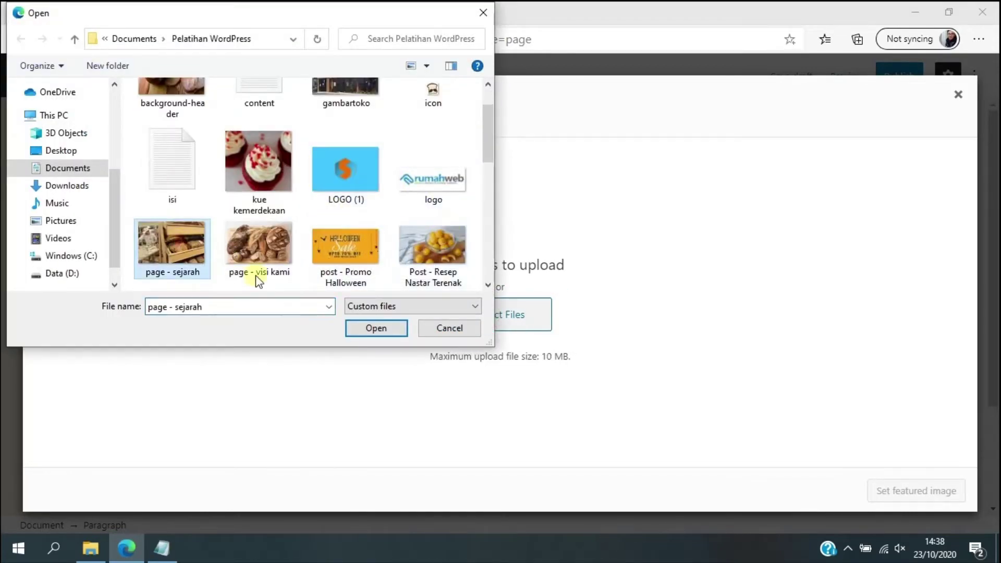
click(376, 328)
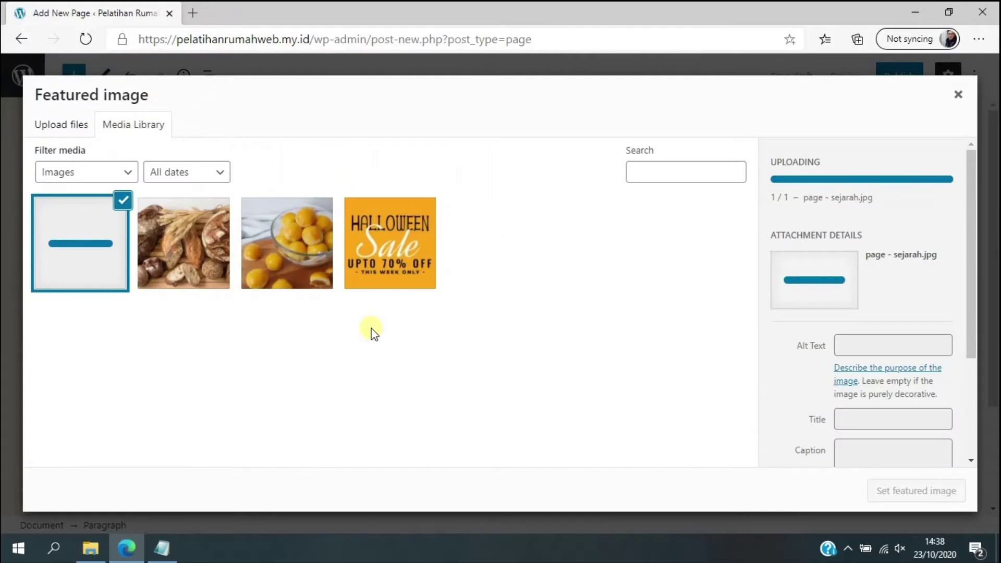
click(909, 479)
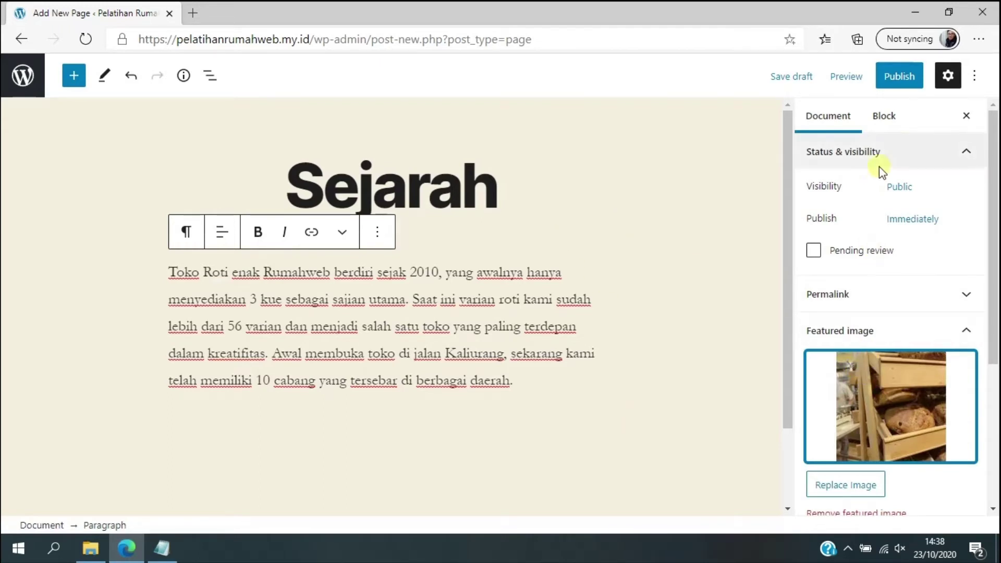
Step: Publish the Sejarah page and look over its featured image and body text on the live site
click(911, 79)
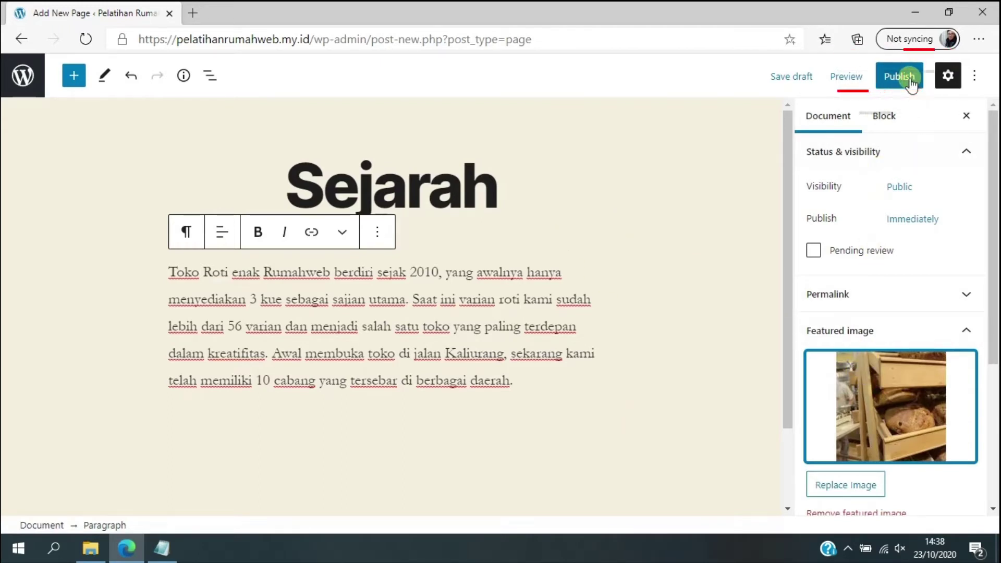
click(857, 80)
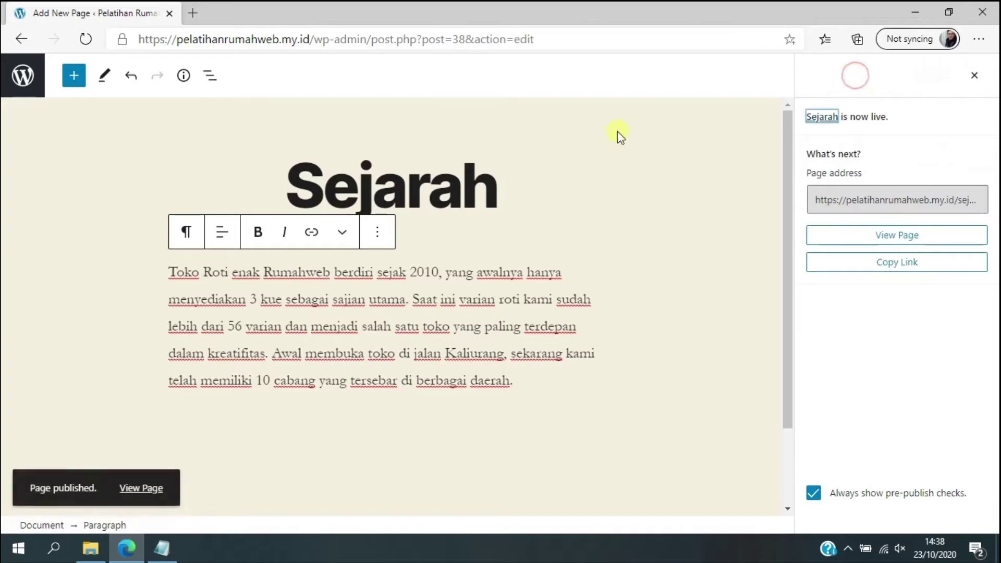
click(143, 488)
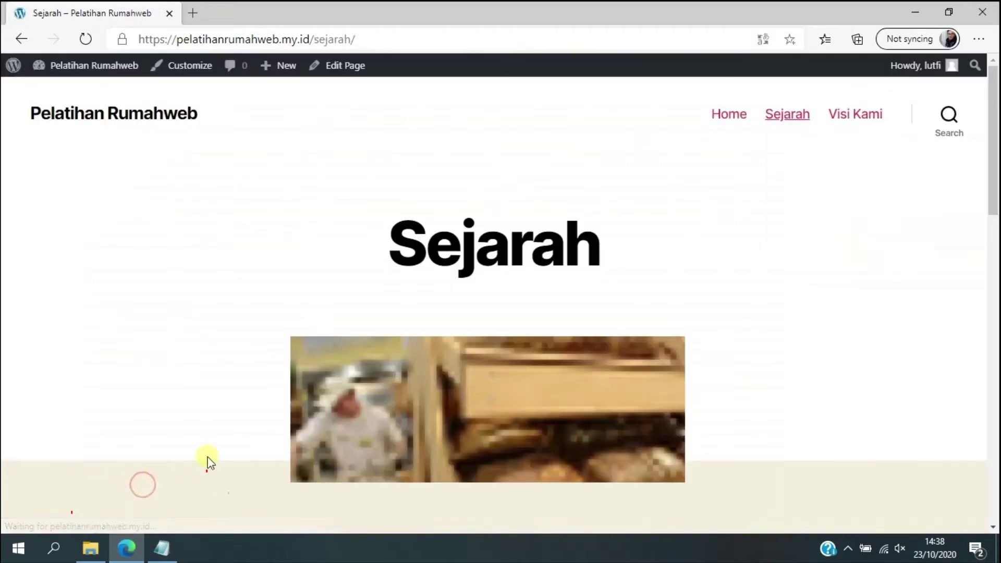
scroll(549, 301, down, 6)
scroll(514, 279, up, 6)
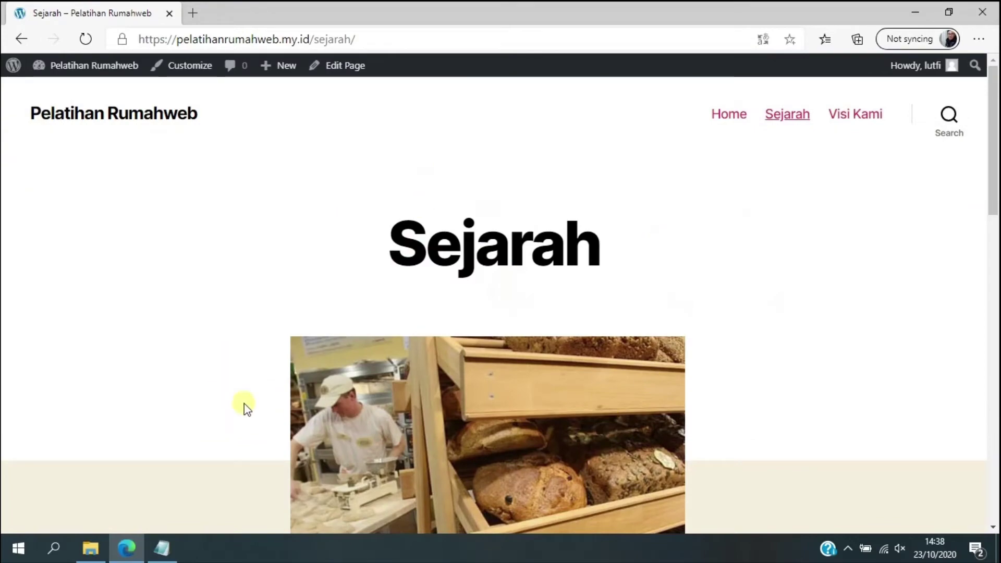
scroll(547, 384, down, 6)
scroll(654, 354, up, 6)
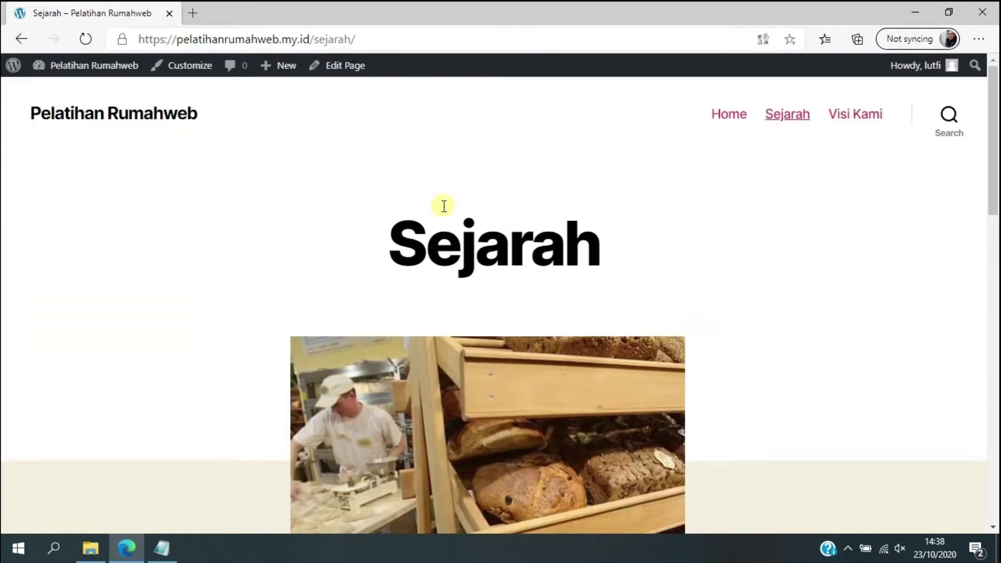
scroll(339, 289, down, 6)
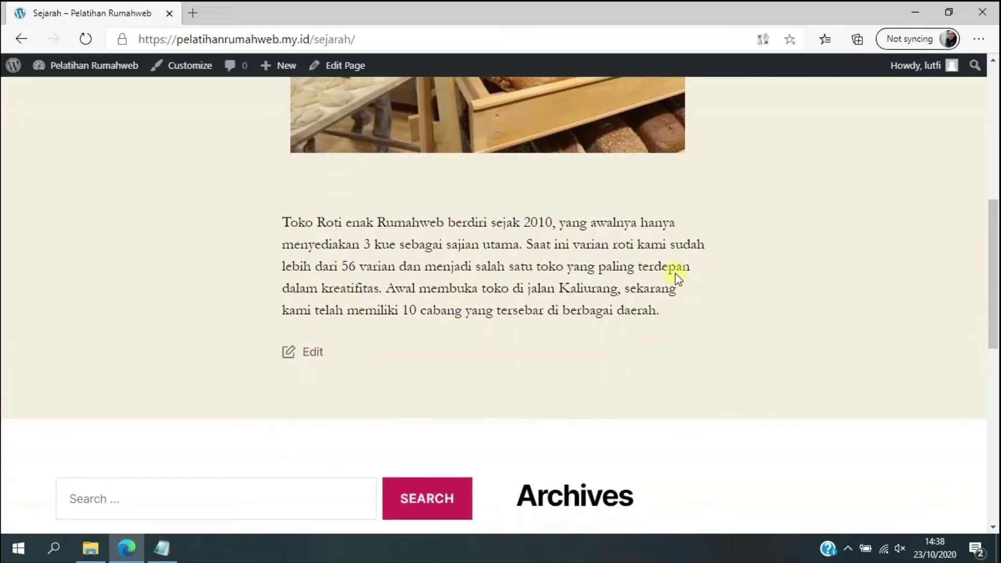
scroll(505, 349, up, 6)
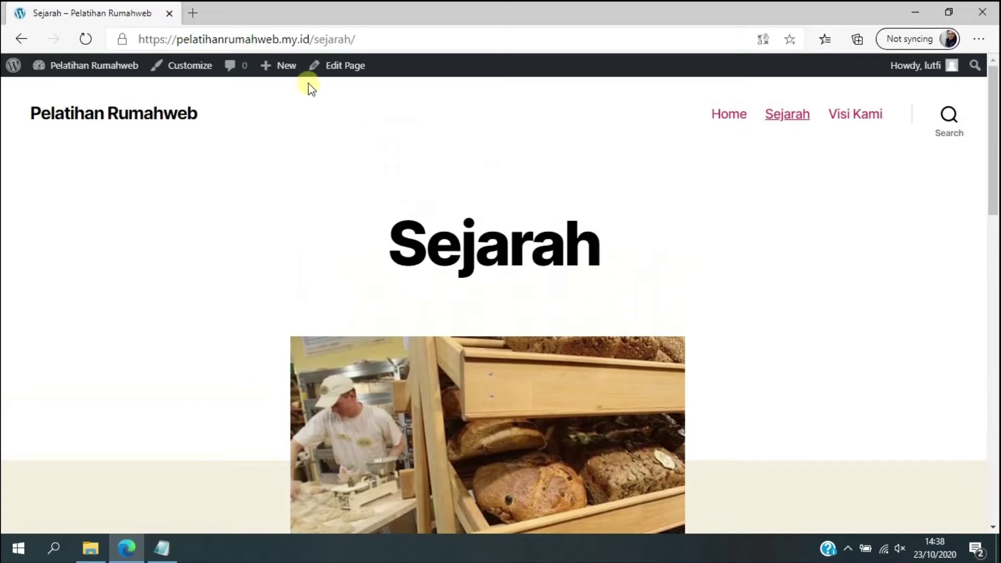
Step: Start a new page titled "Gallery" and insert a Gallery block in its body
mouse_move(279, 71)
click(269, 131)
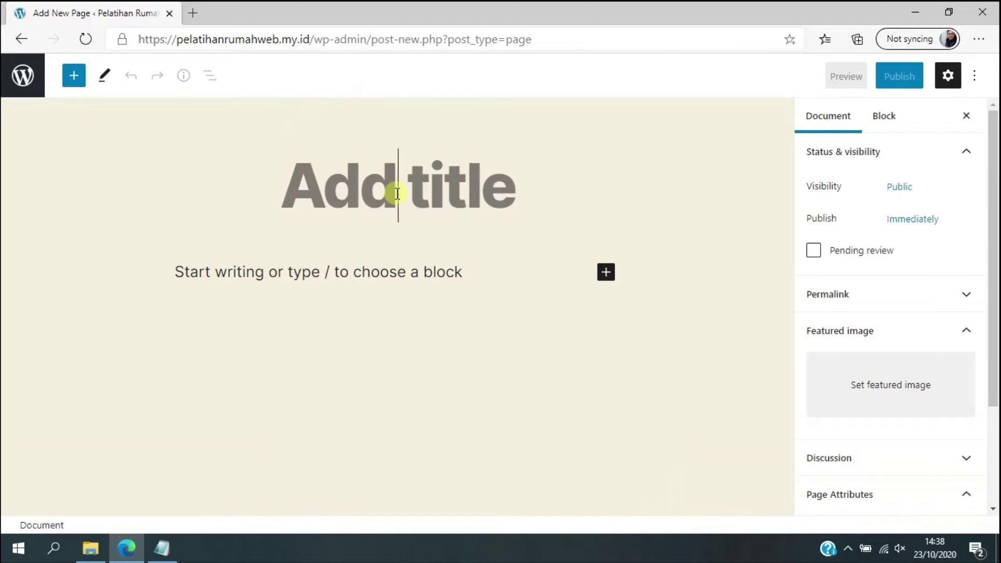
text(Gallery)
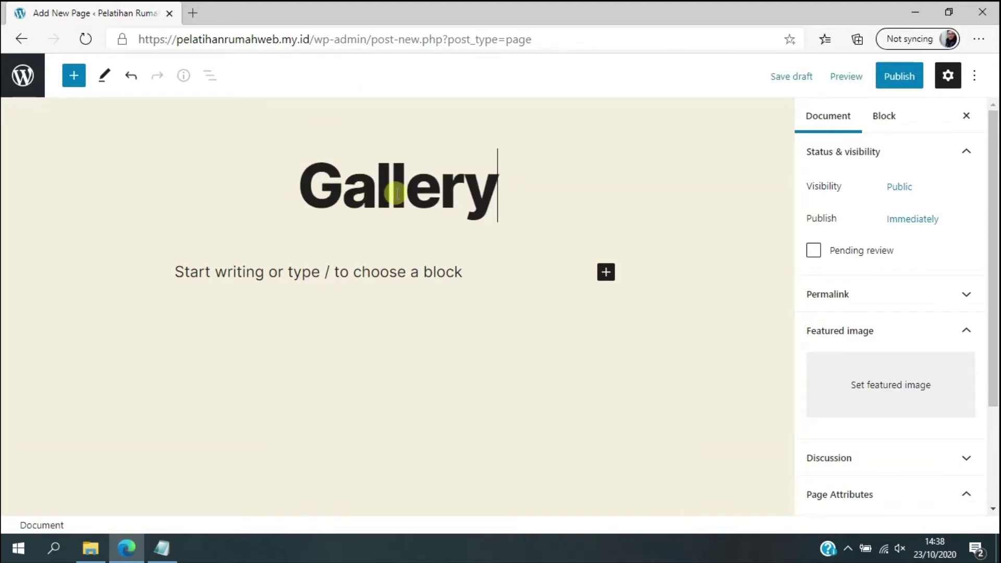
click(345, 268)
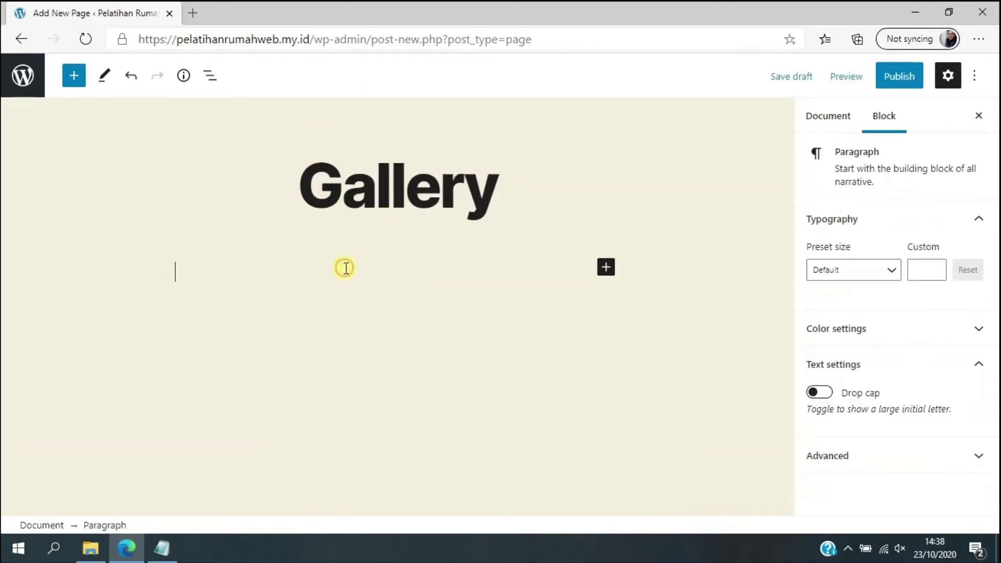
click(606, 268)
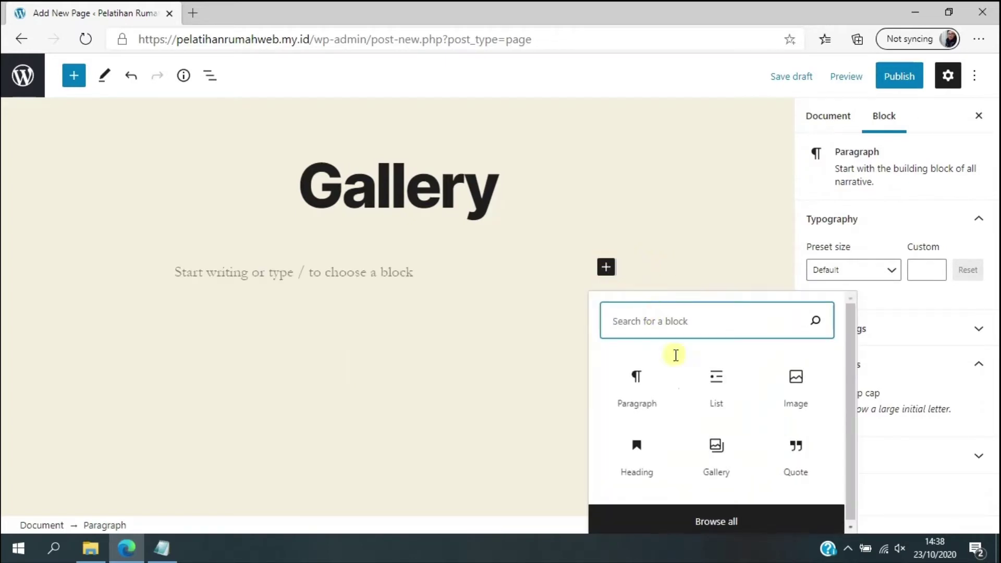
click(717, 456)
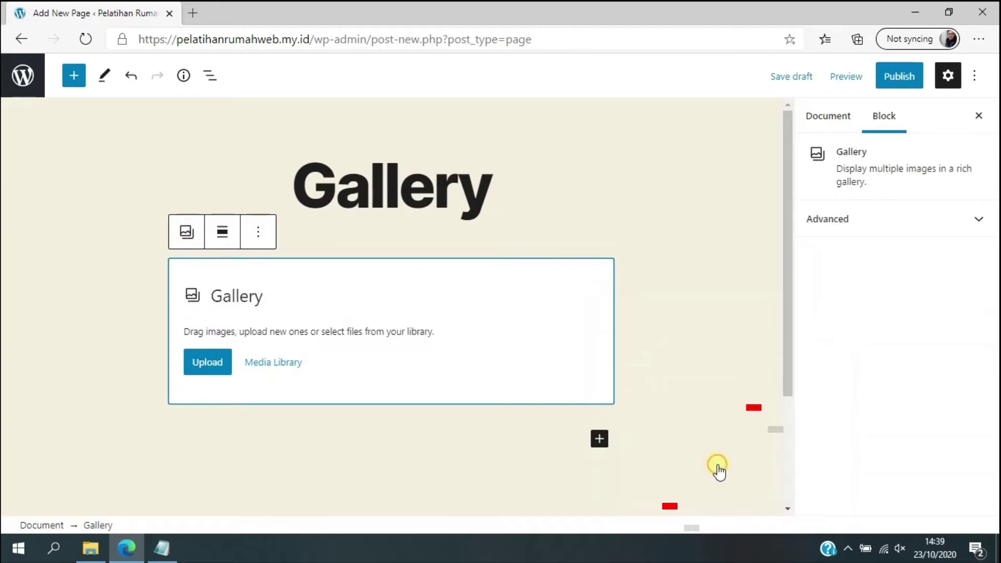
Step: Upload the images roti-1 to roti-10 into the Gallery block and look over the resulting image grid
click(211, 366)
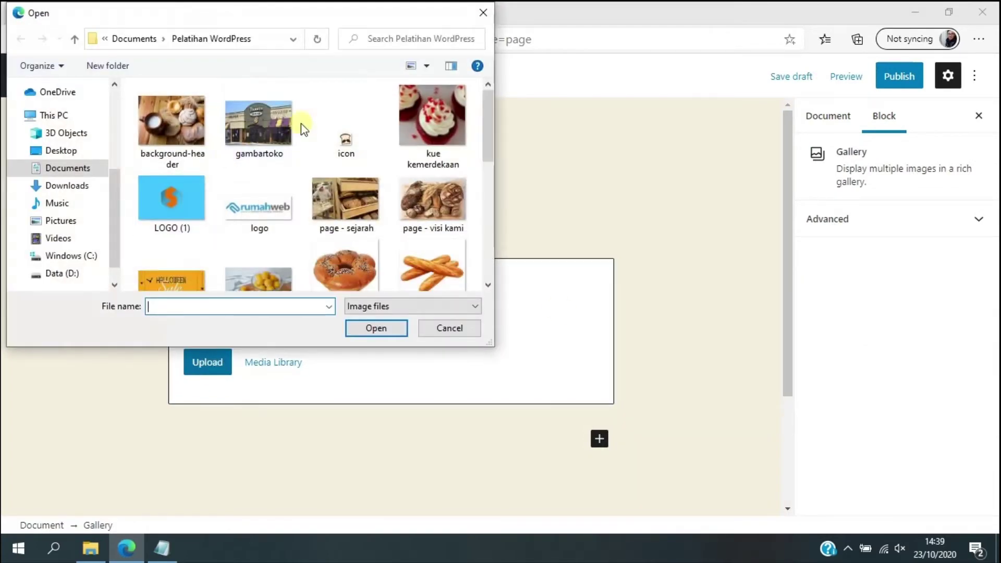
scroll(342, 224, down, 2)
scroll(336, 243, down, 2)
click(252, 133)
shift+click(358, 250)
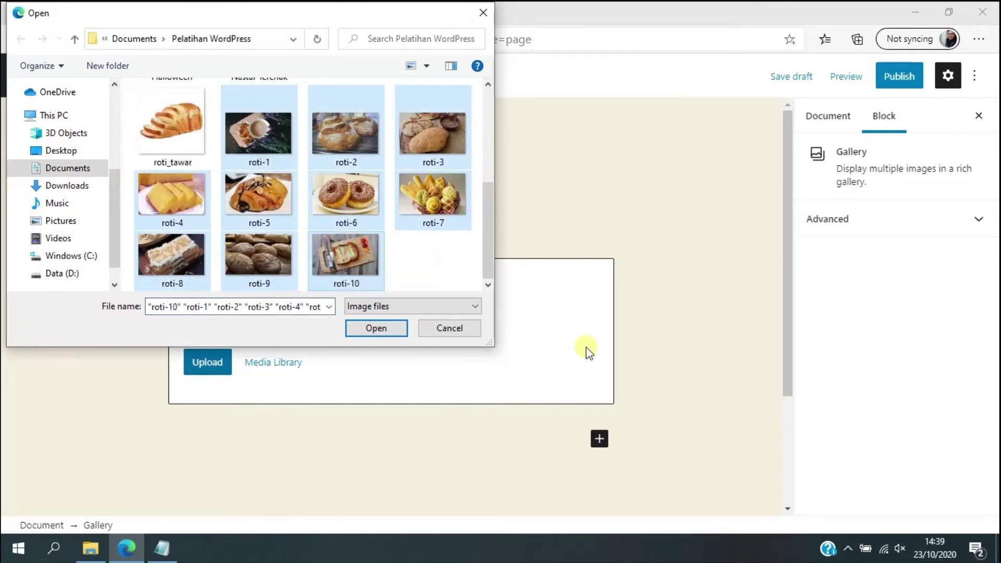
click(385, 330)
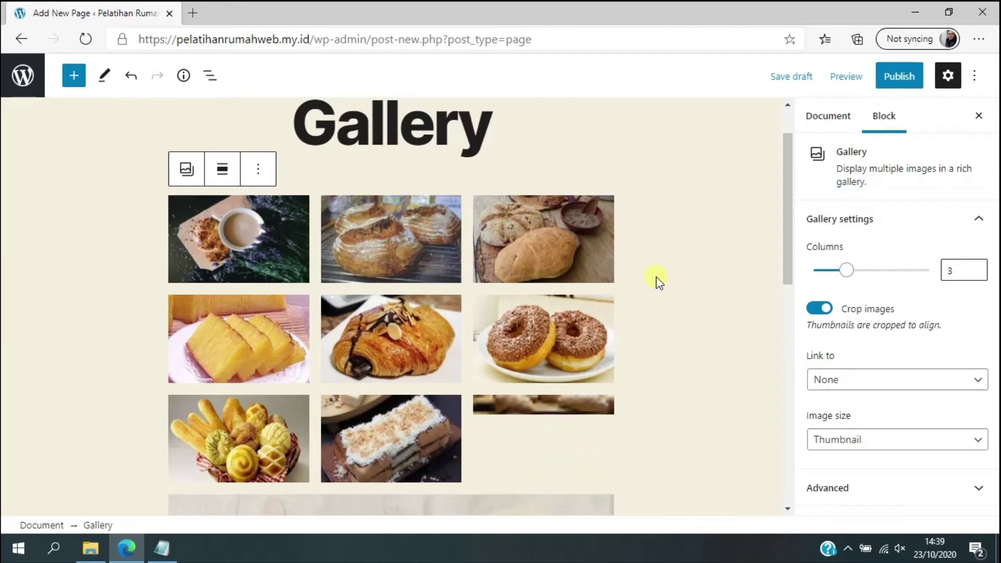
scroll(656, 281, down, 3)
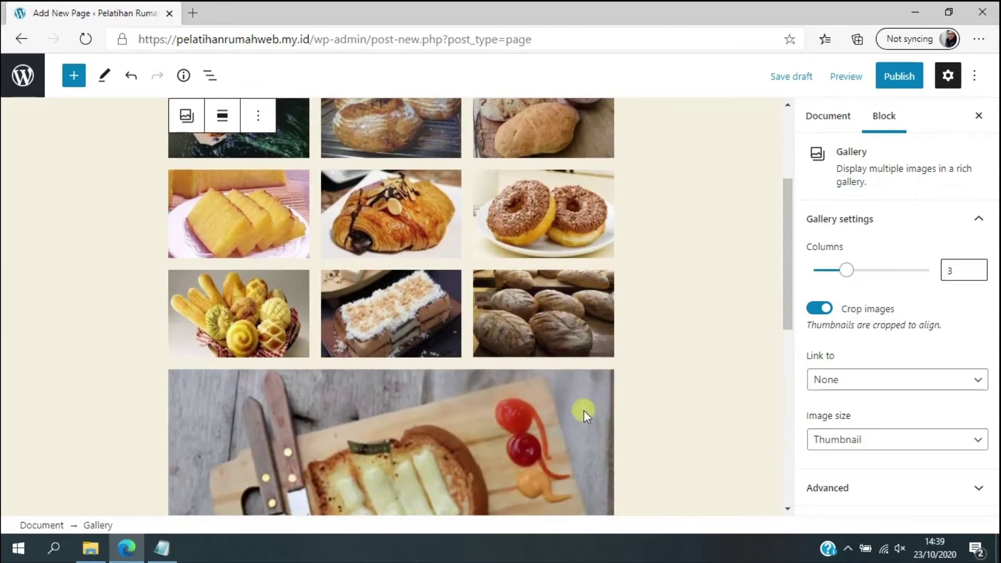
scroll(250, 351, down, 3)
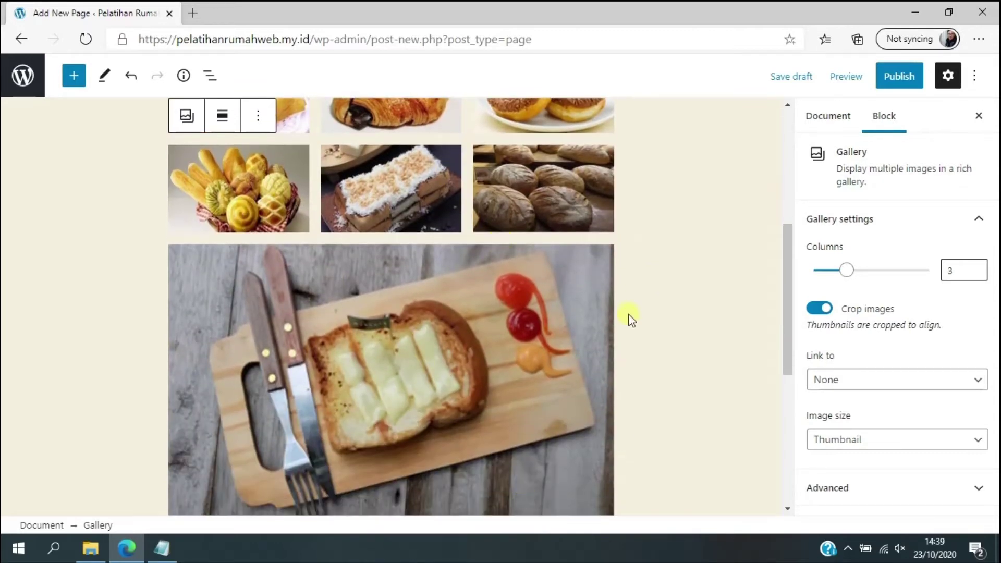
scroll(310, 398, up, 2)
scroll(311, 399, up, 4)
Step: Set the toast on a cutting board image from the media library as the Gallery page's featured image
click(823, 111)
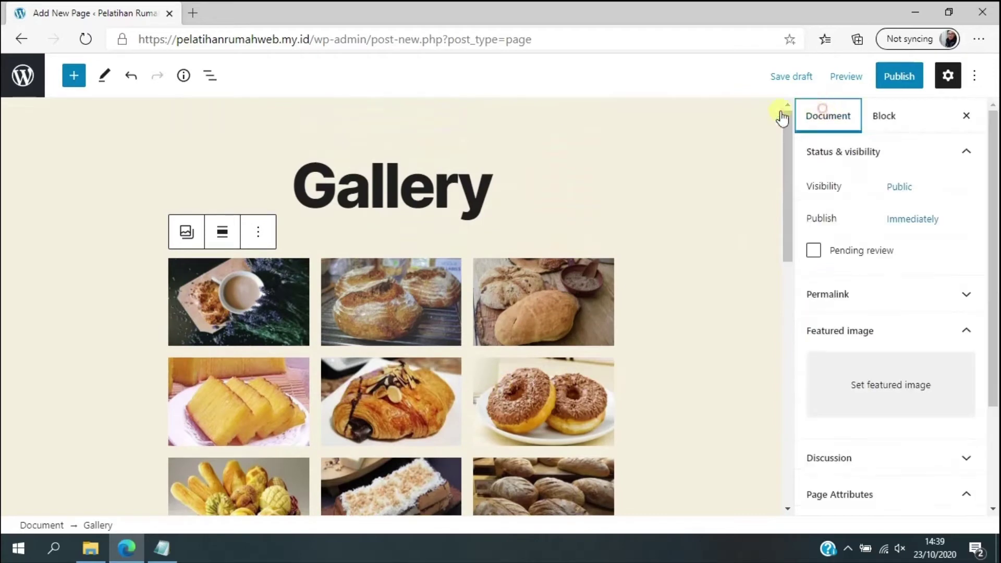
click(876, 372)
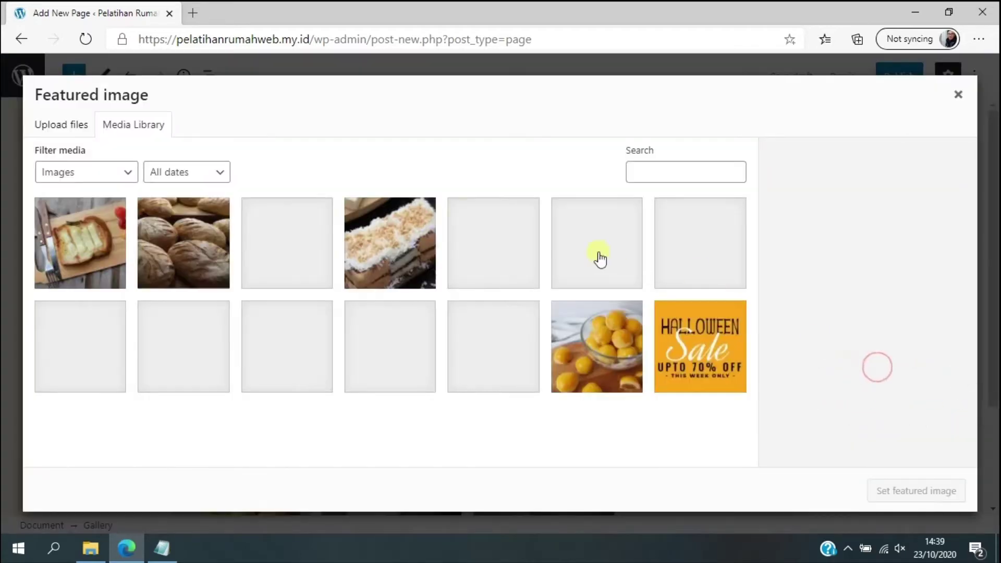
click(99, 232)
click(920, 488)
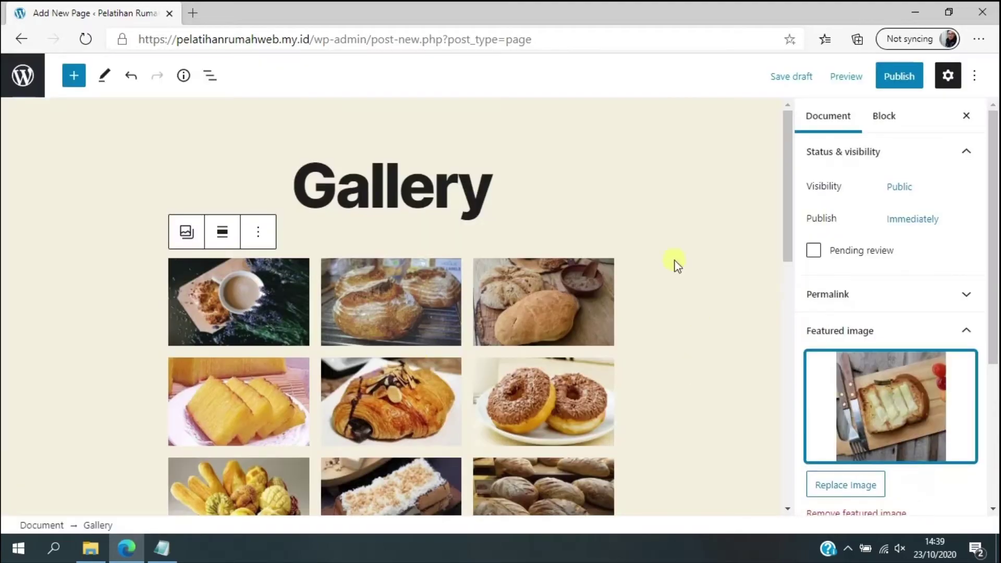
Step: Check the Gallery page's content in the editor and publish the page
scroll(324, 287, down, 6)
scroll(682, 244, up, 6)
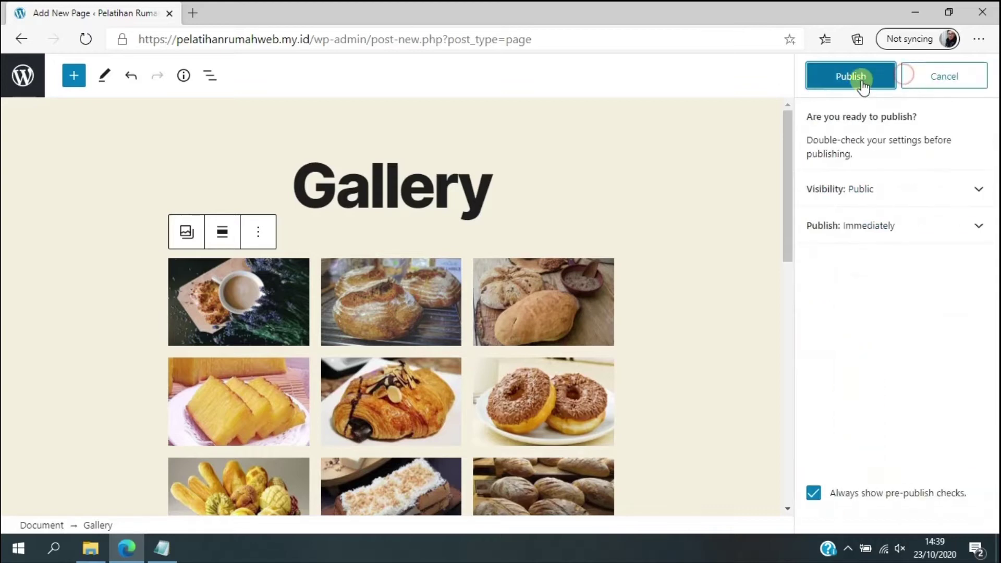
click(850, 78)
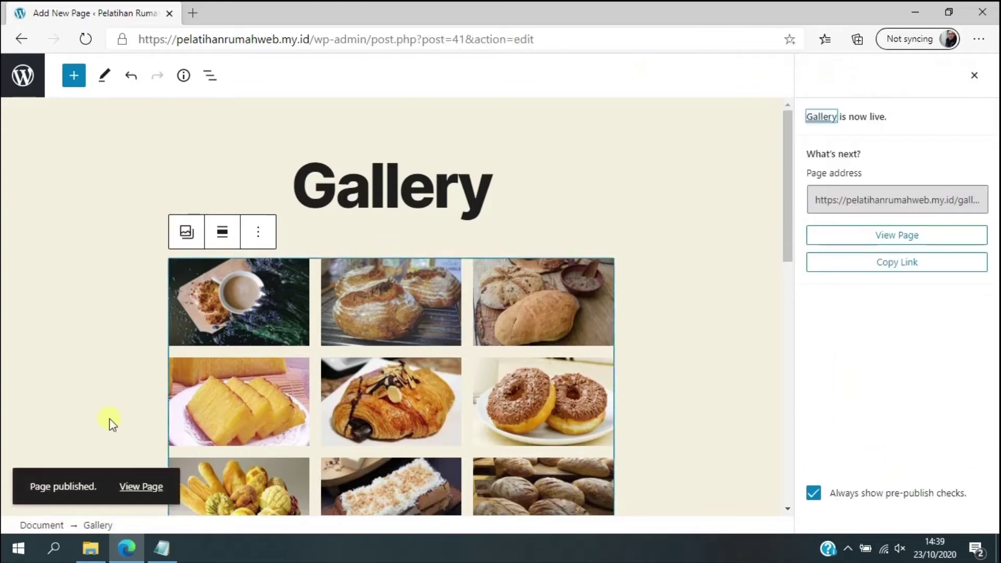
Step: View the published Gallery page on the live site and examine its featured image and image grid
click(158, 472)
scroll(697, 257, down, 10)
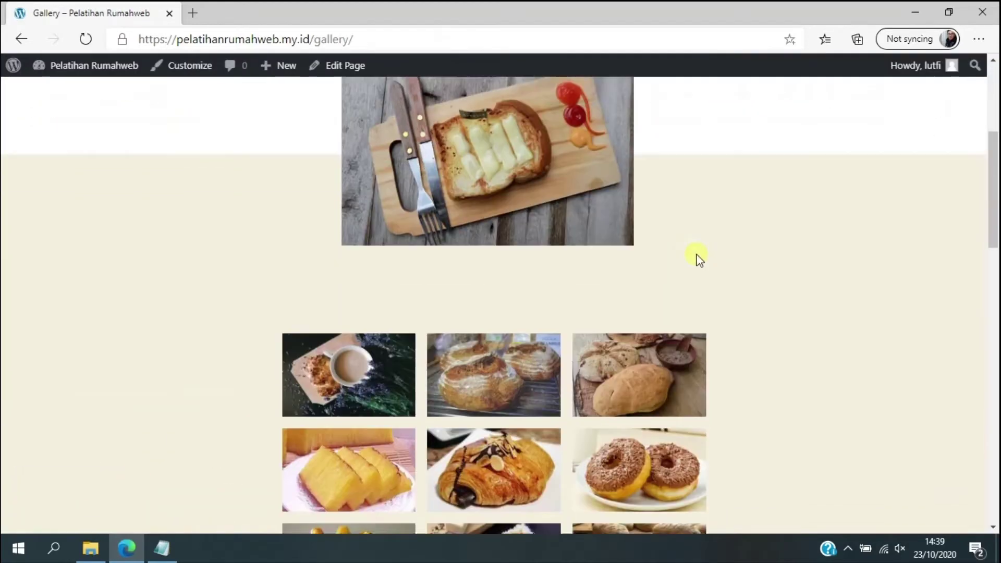
scroll(505, 406, up, 4)
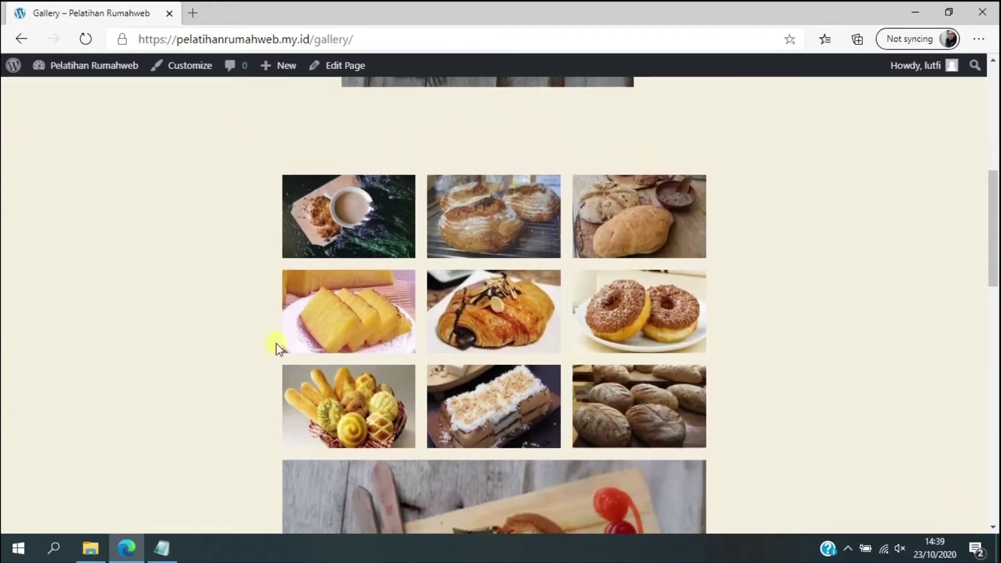
scroll(476, 213, down, 5)
scroll(331, 396, up, 7)
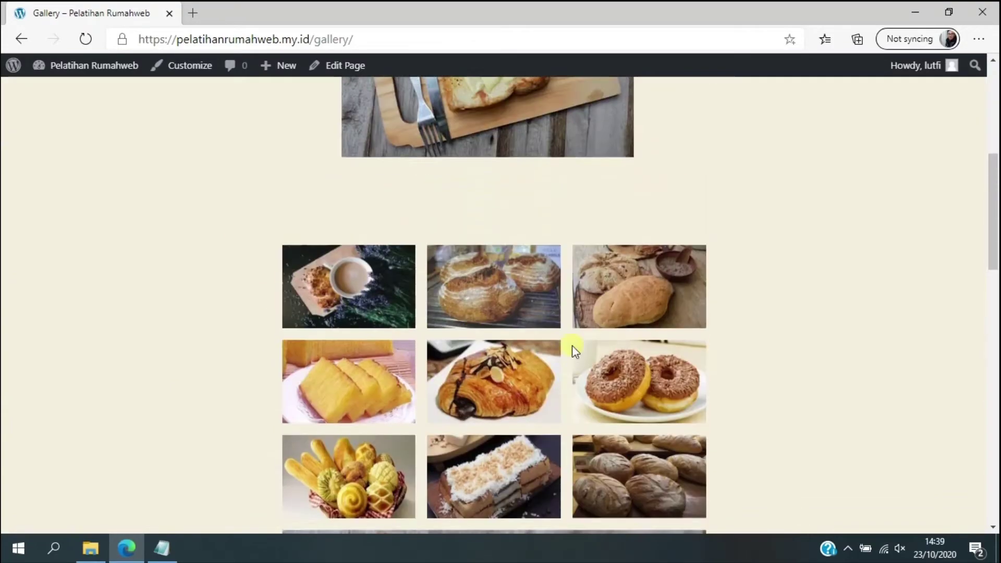
scroll(588, 429, up, 7)
scroll(623, 424, down, 6)
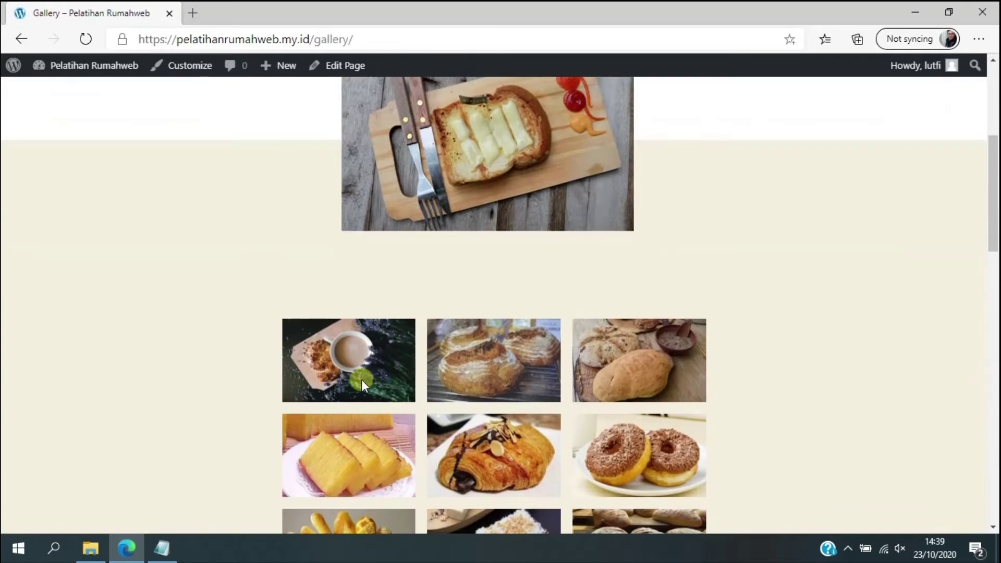
scroll(600, 368, down, 4)
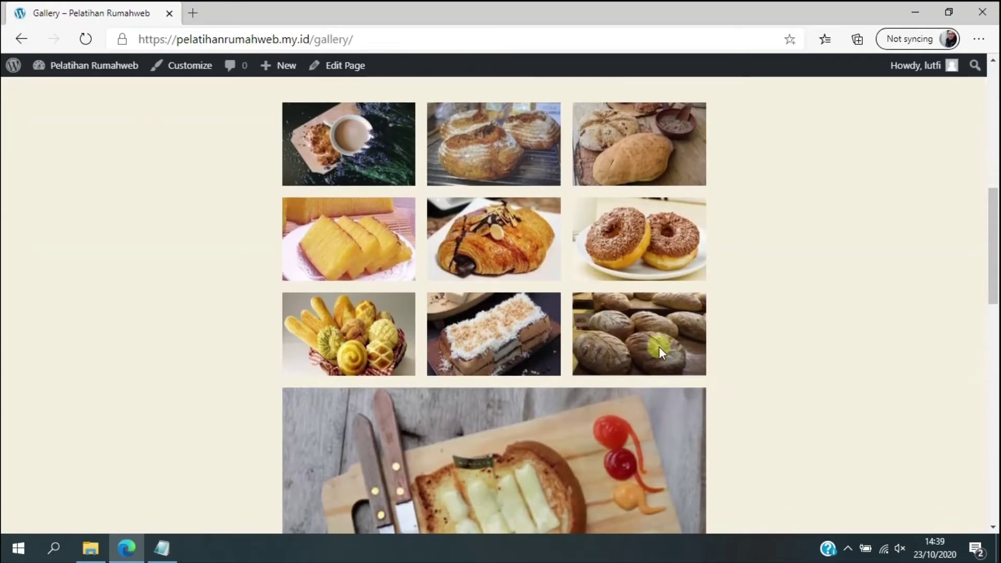
scroll(662, 359, up, 10)
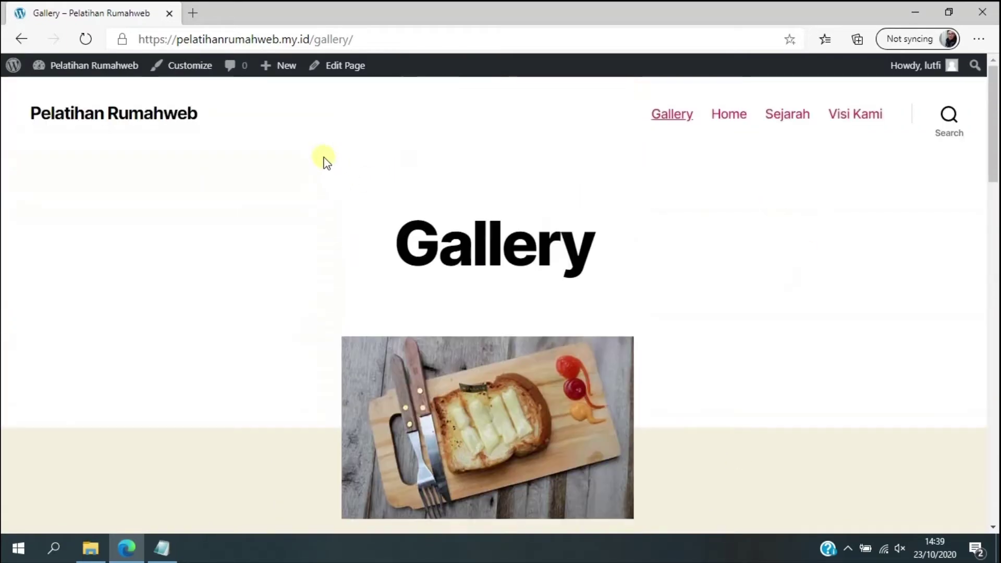
Step: Leave a blank new page without content and go to the screen for adding new plugins
mouse_move(276, 65)
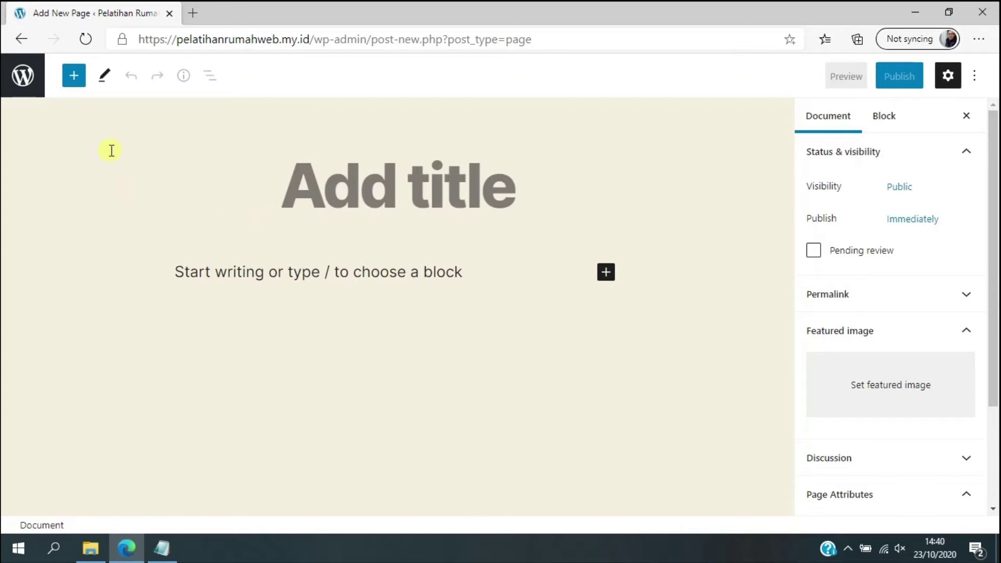
click(23, 84)
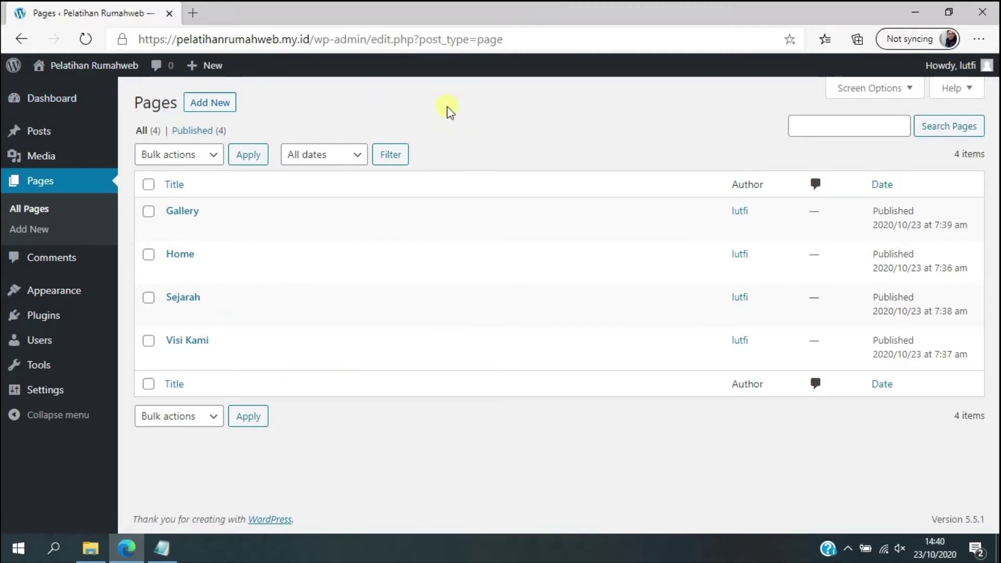
click(64, 322)
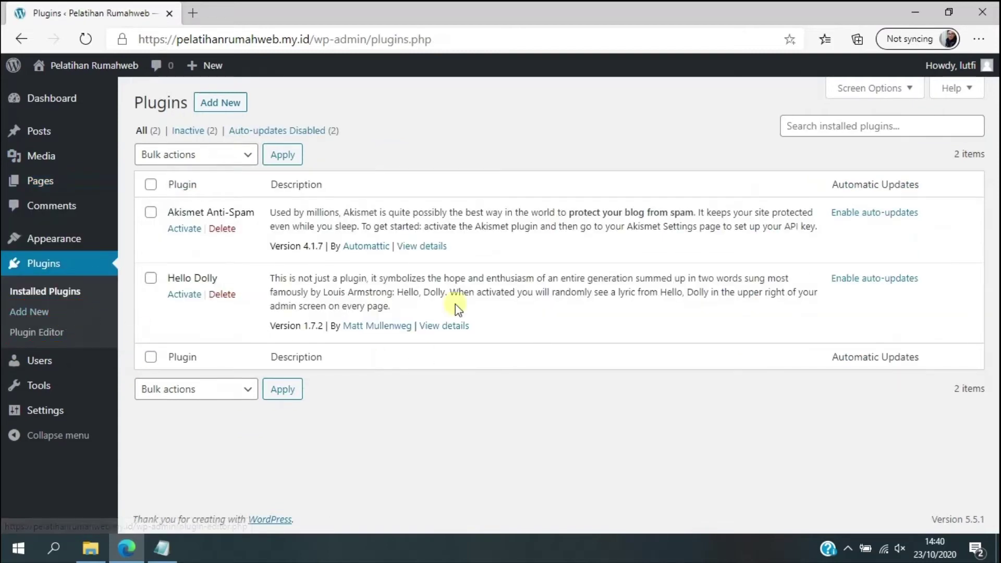
click(233, 105)
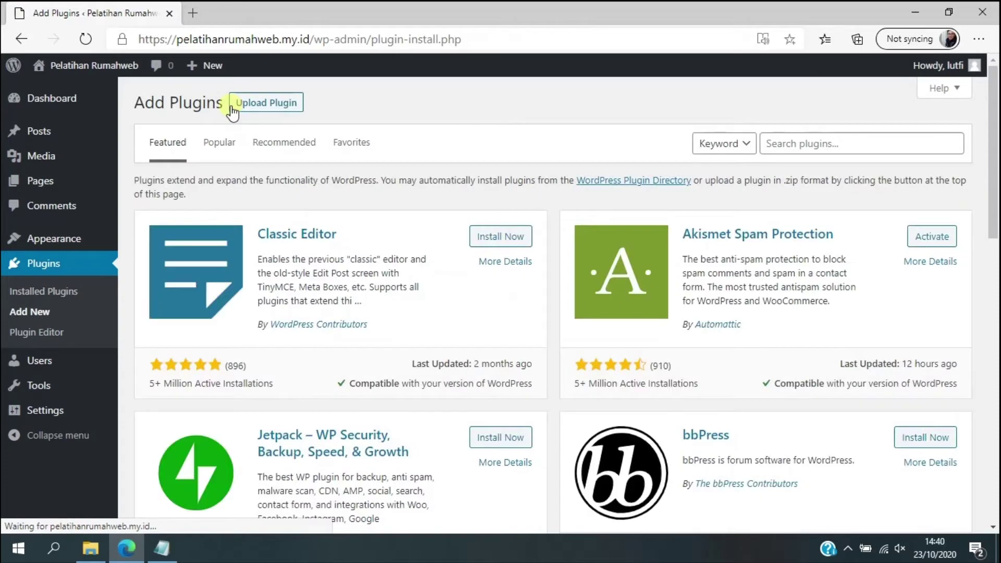
Step: Search the plugin directory for "wp form" and install and activate Contact Form by WPForms
click(809, 149)
text(wp form)
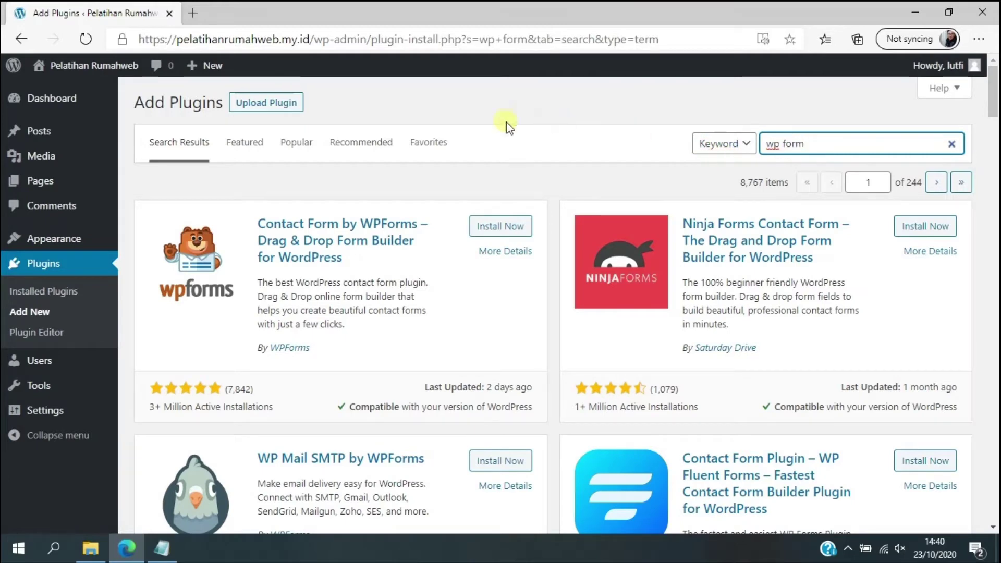
click(509, 225)
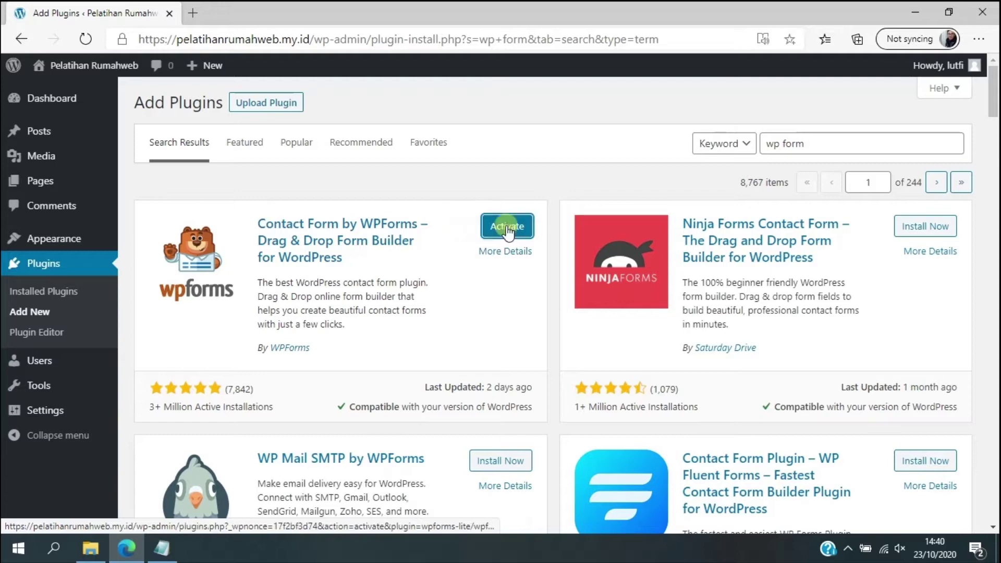
click(505, 230)
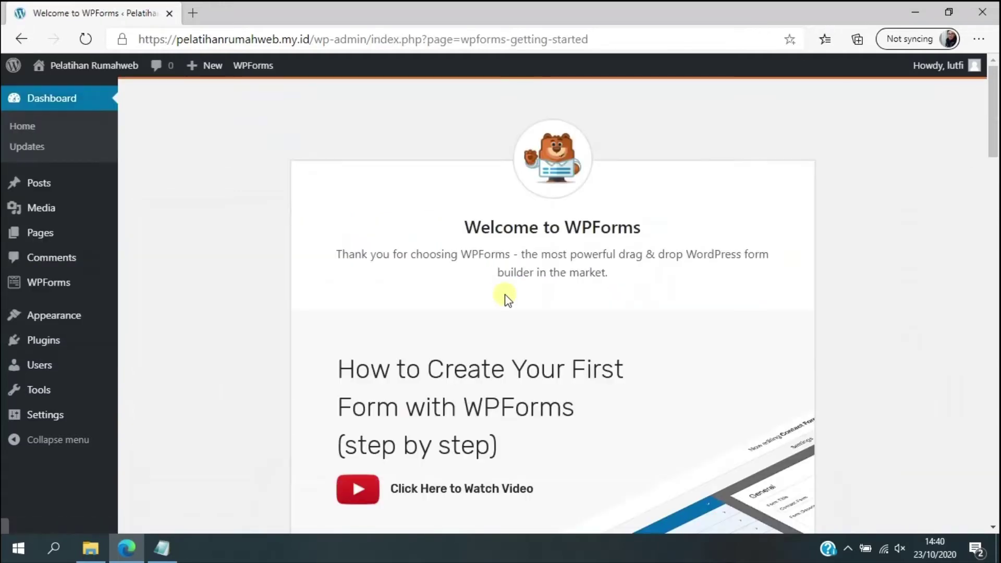
Step: Create a new form from the Simple Contact Form template and open its form name for editing
scroll(223, 239, down, 5)
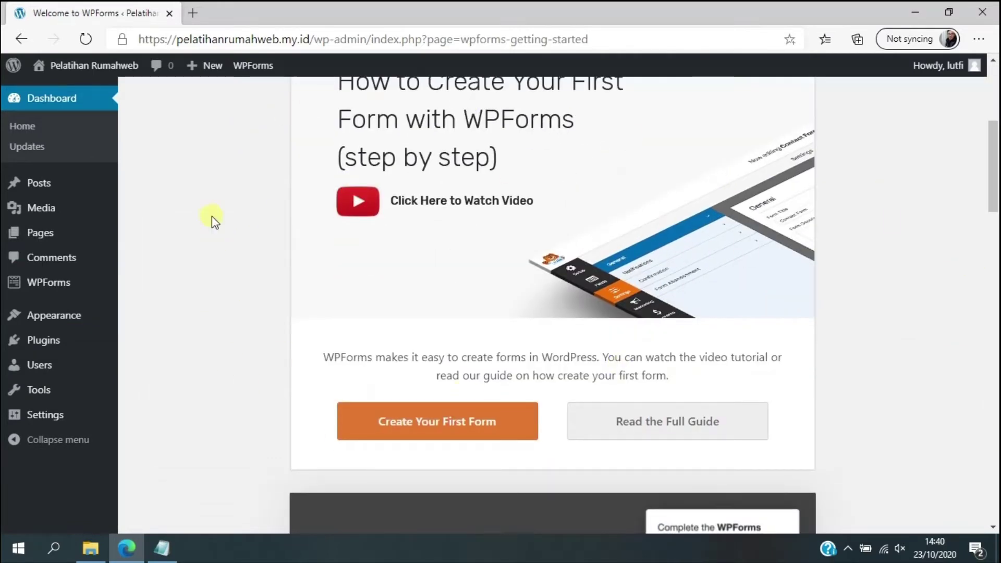
click(421, 434)
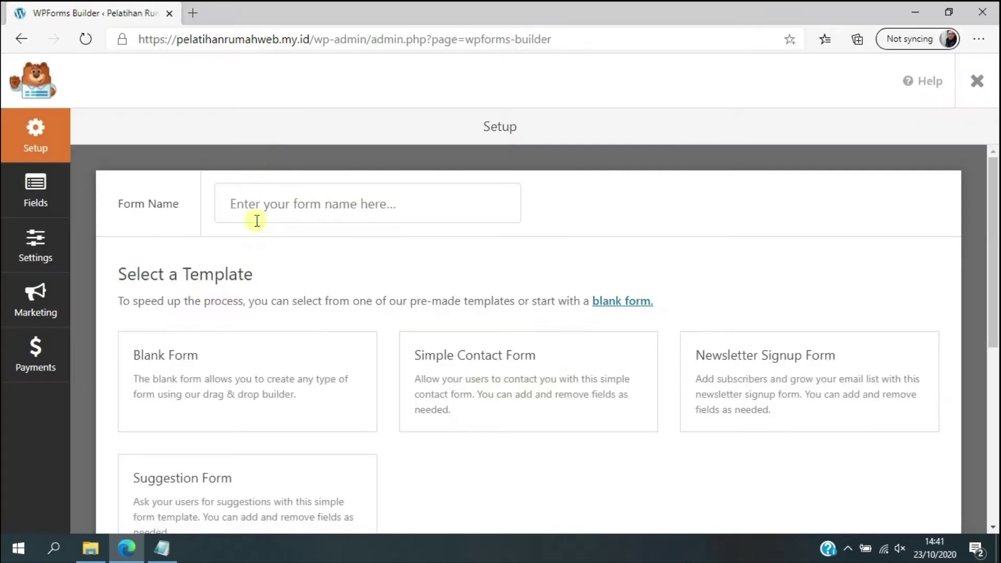
mouse_move(511, 386)
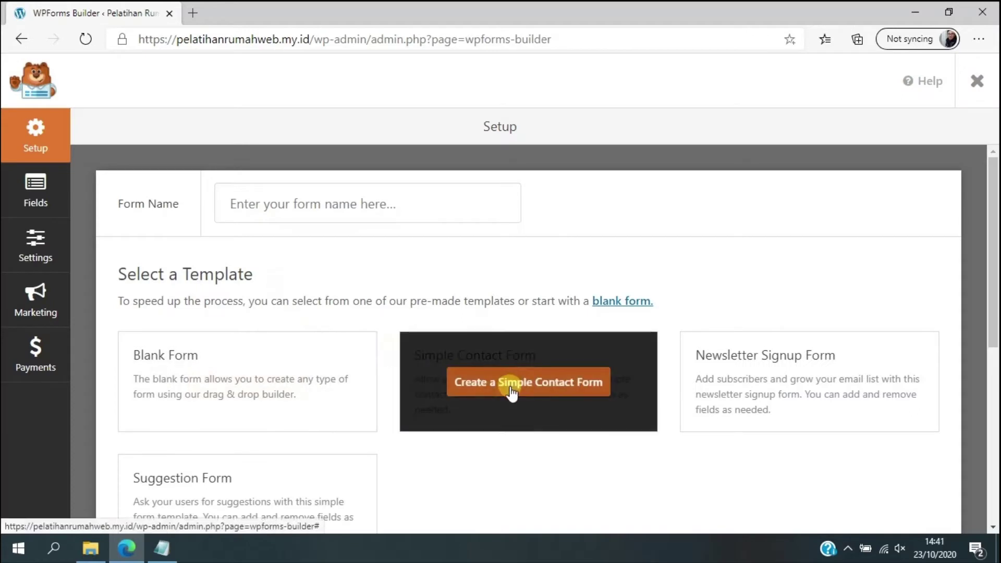
click(511, 384)
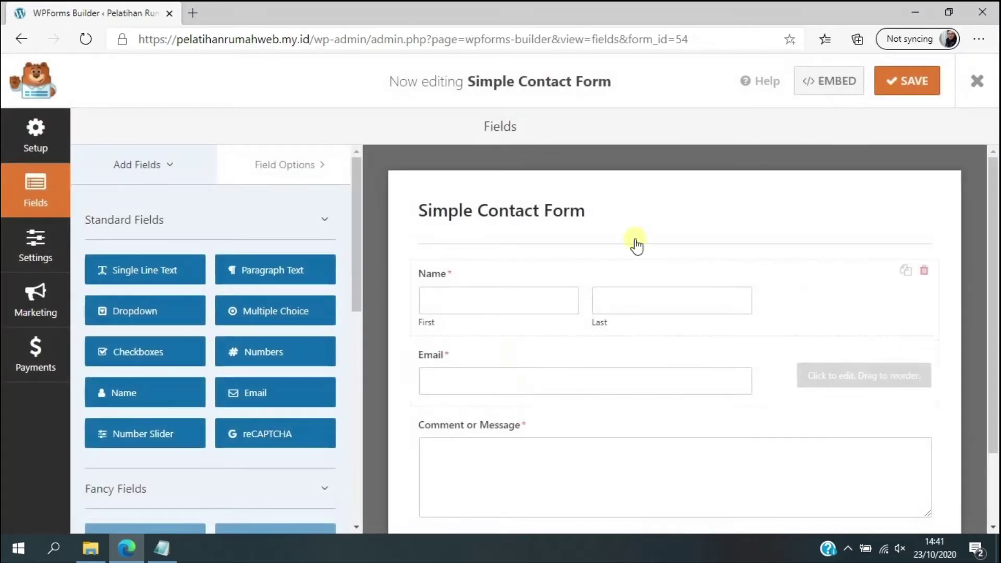
click(517, 210)
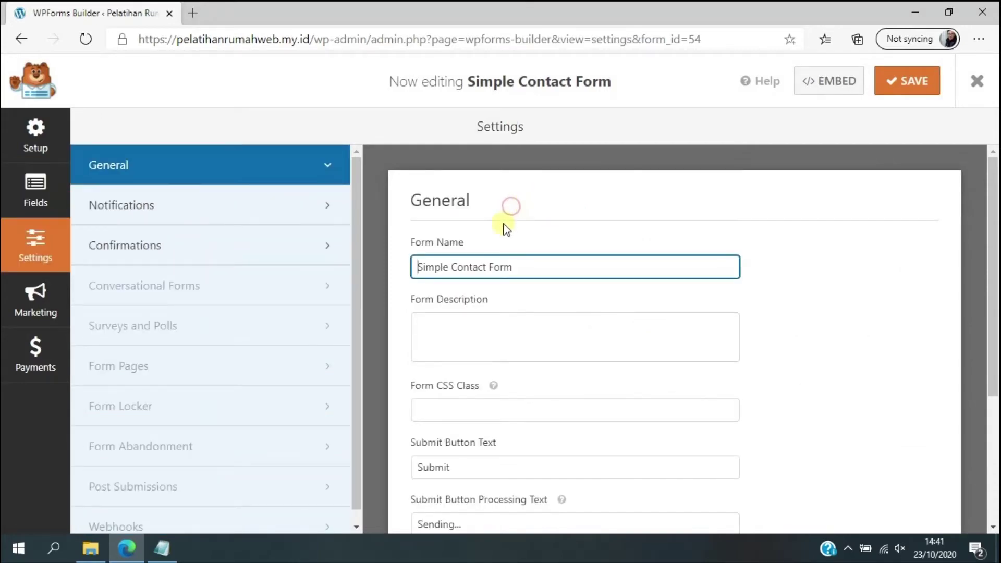
drag(551, 270, 410, 268)
text(Ha)
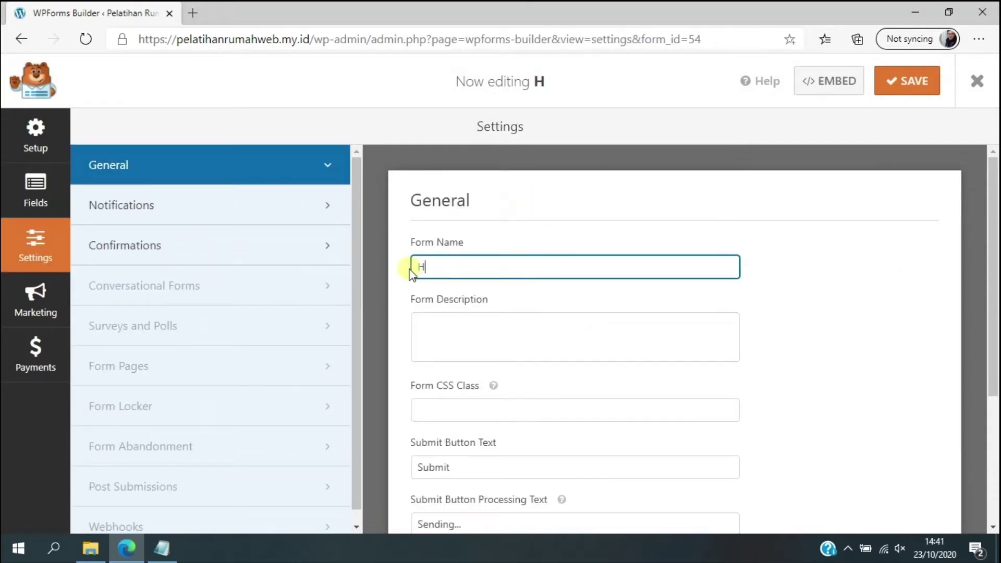
key(BackSpace)
key(BackSpace)
text(Halaman)
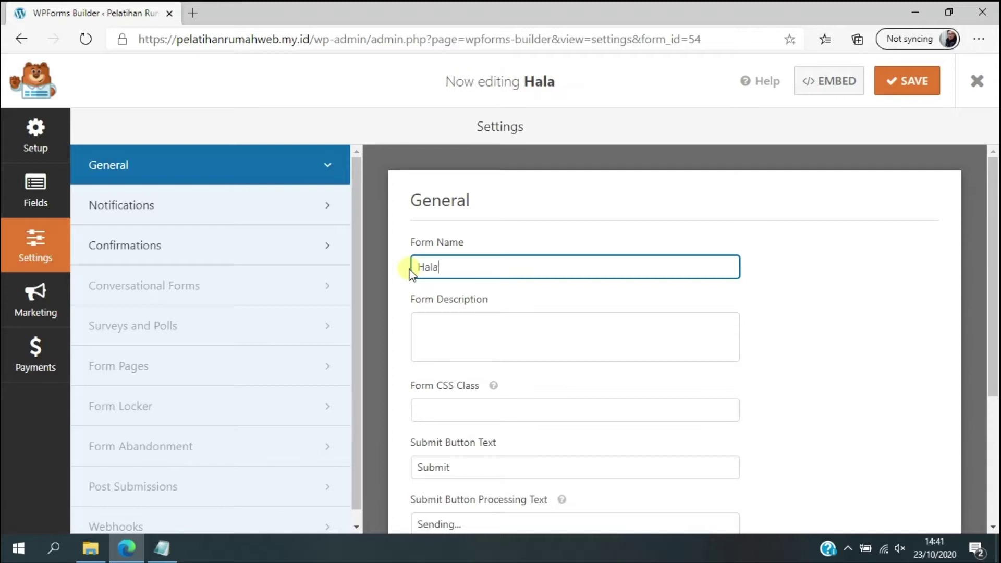
key(BackSpace)
key(BackSpace)
key(BackSpace)
key(BackSpace)
key(BackSpace)
key(BackSpace)
key(BackSpace)
key(BackSpace)
text(K)
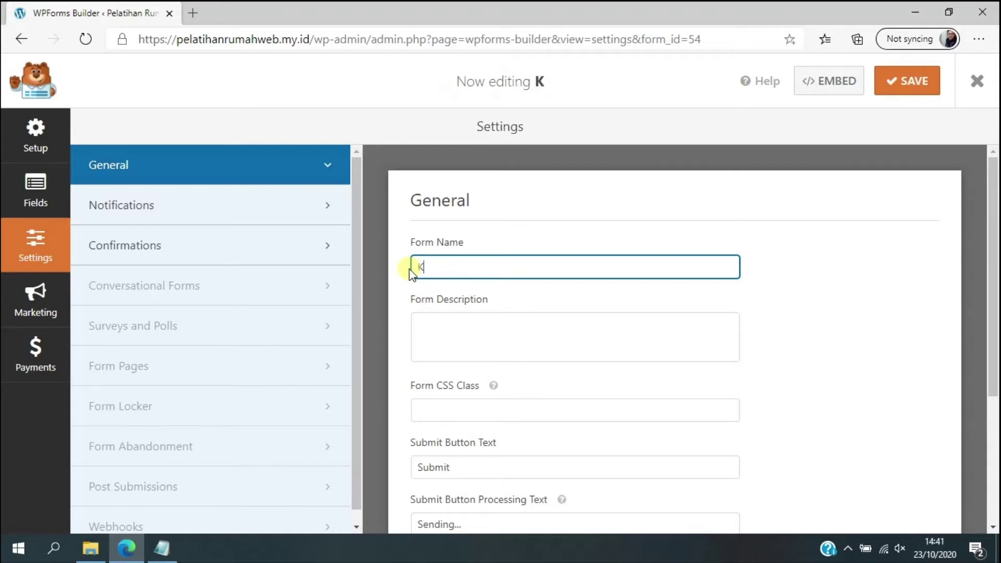
key(BackSpace)
Step: Set the form name to "Hubungi Kami" and look through the form's remaining general settings
text(Hubu)
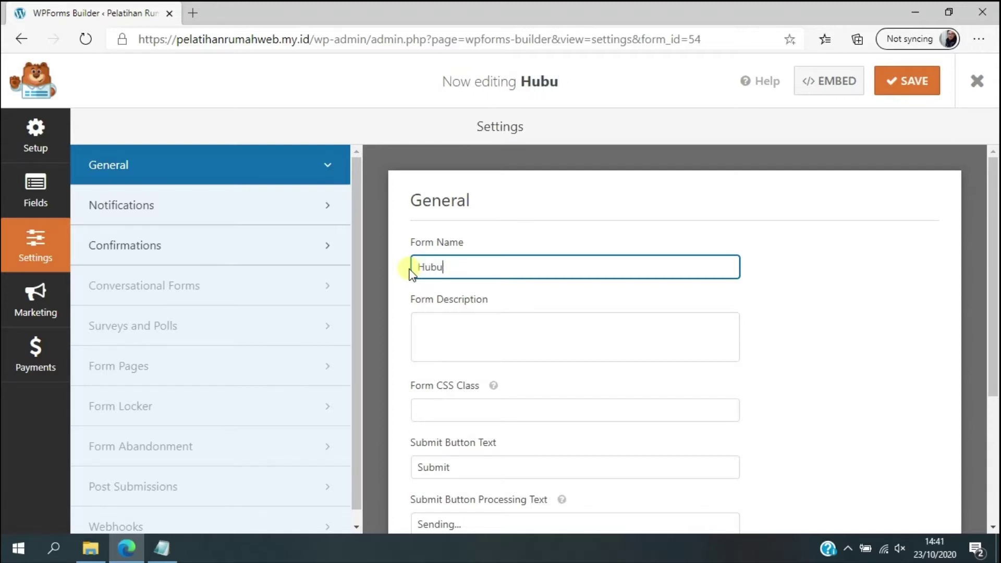
text(ngi Kami)
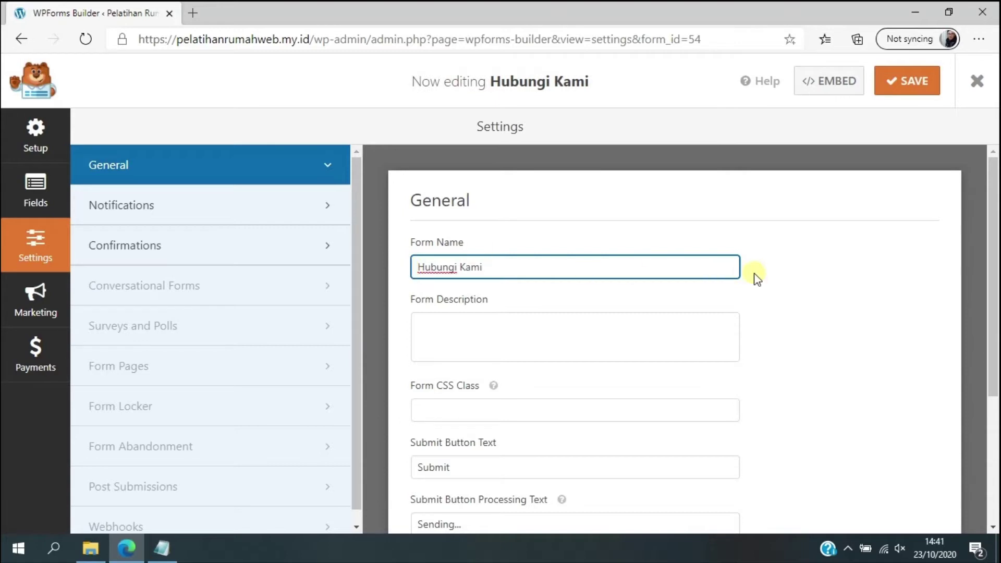
click(762, 307)
scroll(552, 297, down, 4)
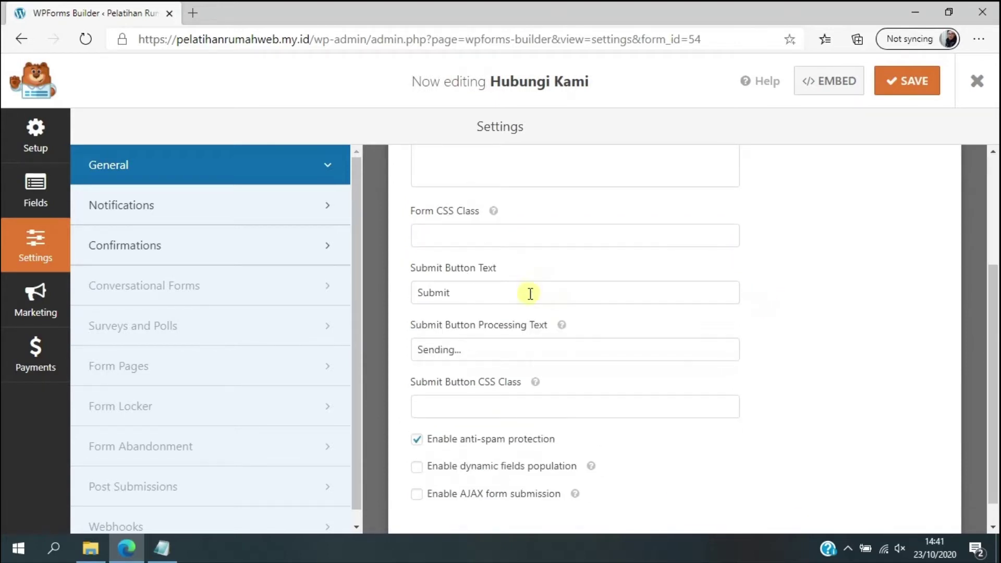
scroll(386, 301, up, 4)
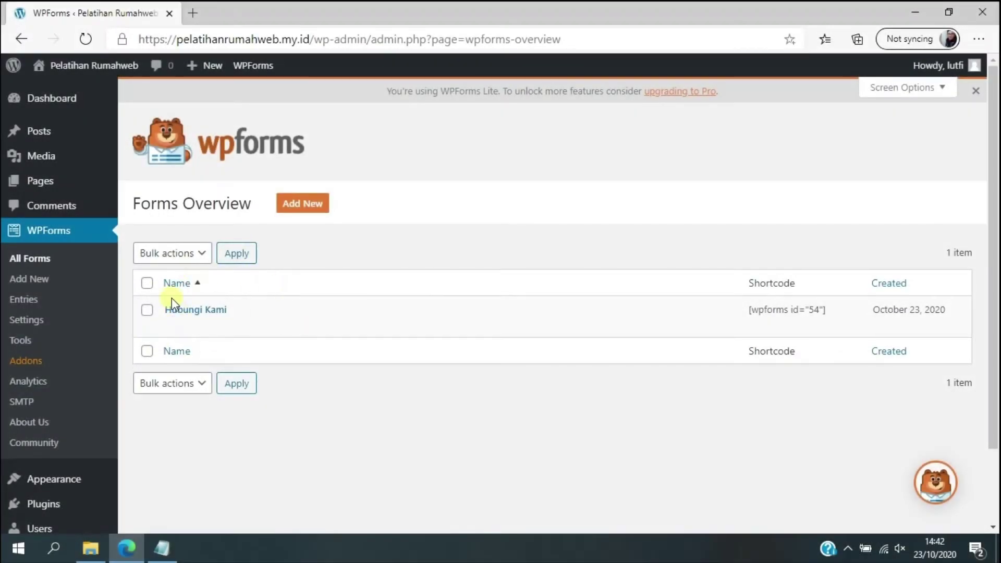
Step: Create a new page titled "Kontak" and start its empty content paragraph
mouse_move(183, 328)
mouse_move(68, 482)
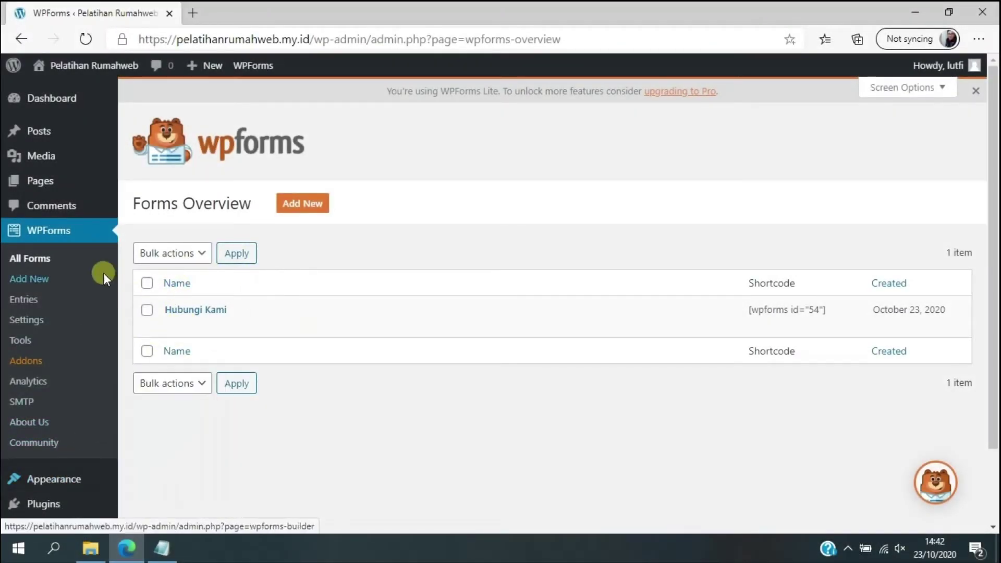
mouse_move(49, 179)
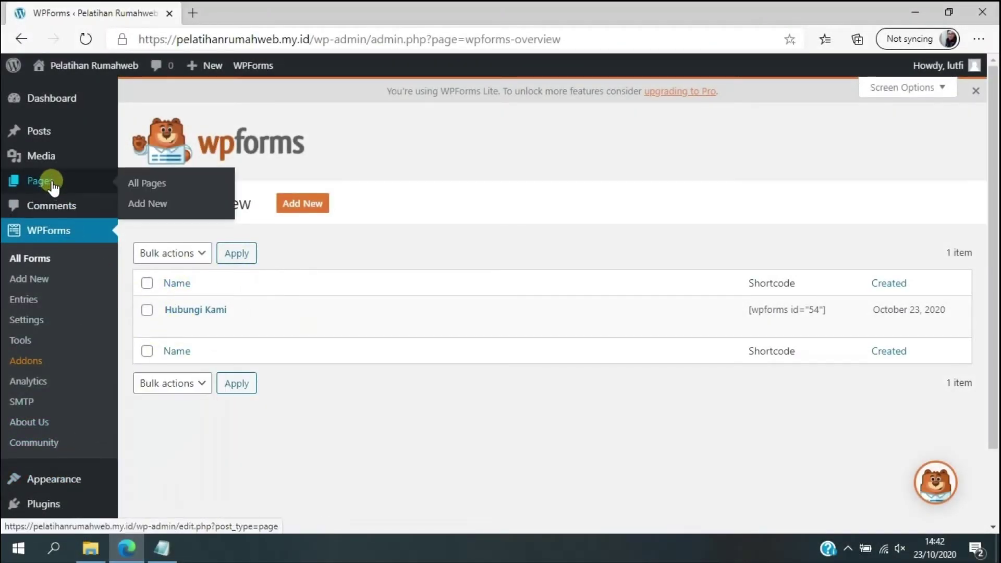
click(149, 205)
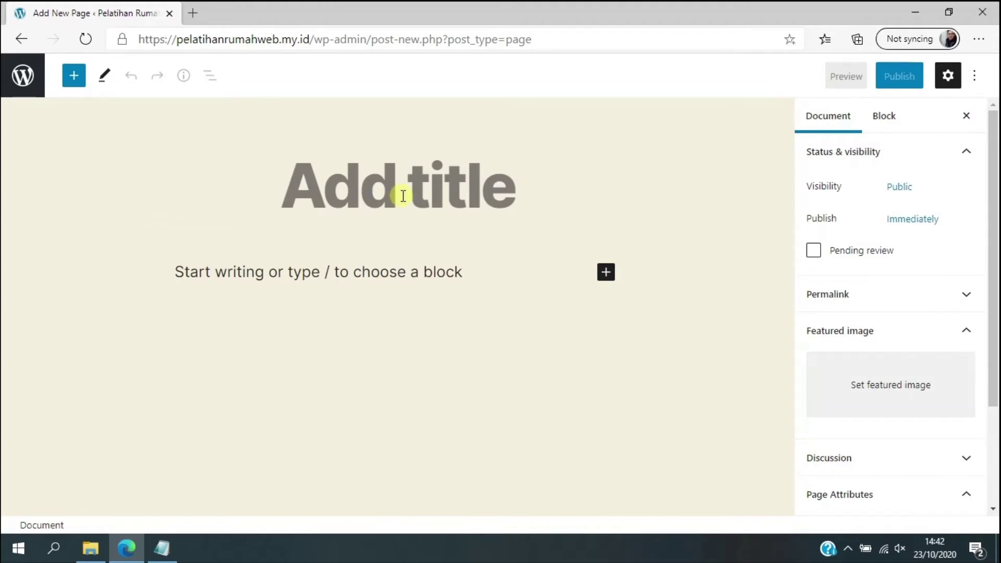
text(Kontak)
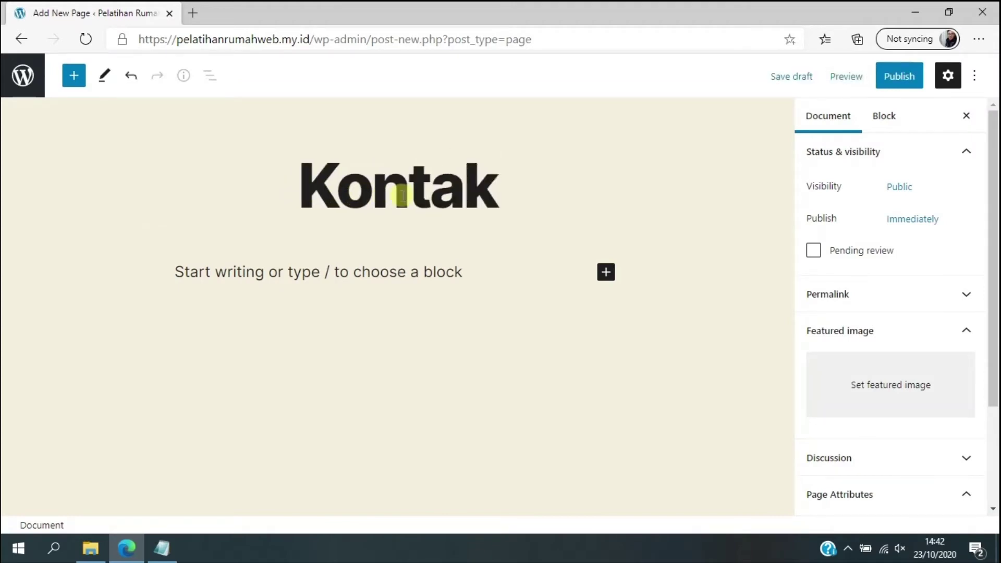
click(360, 271)
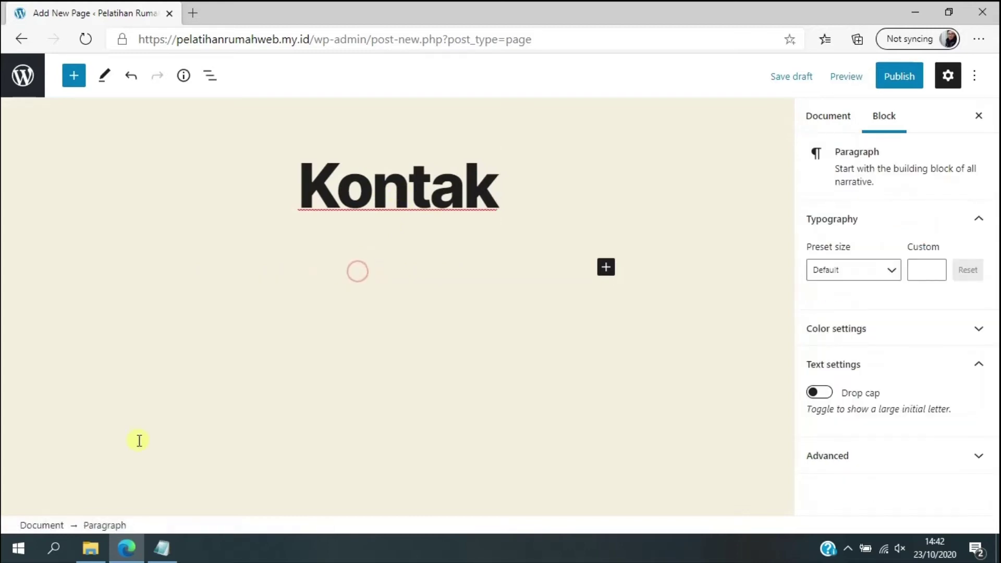
Step: Copy the shortcode of the Hubungi Kami form from the forms overview in a second browser tab
middle_click(22, 76)
click(259, 7)
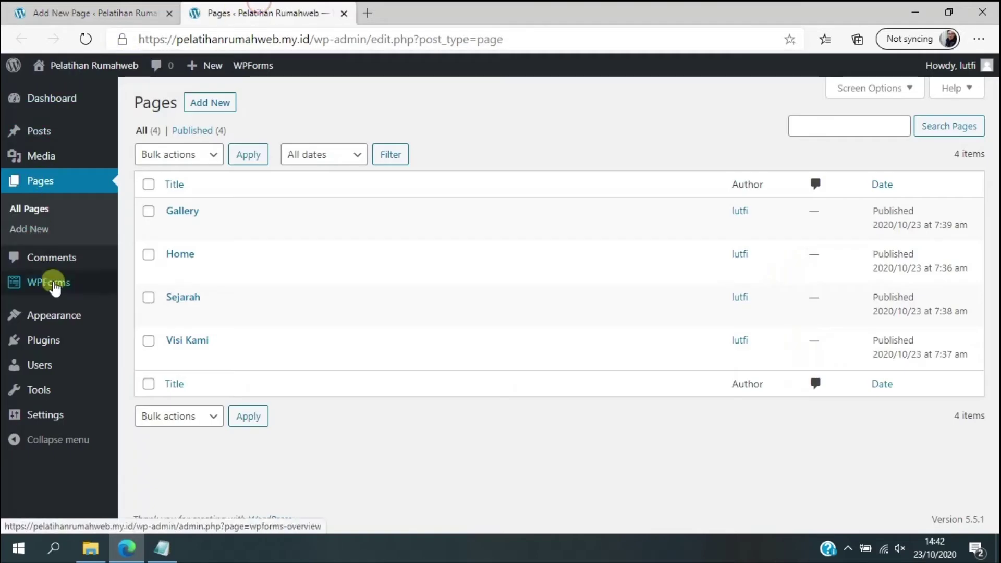
mouse_move(40, 284)
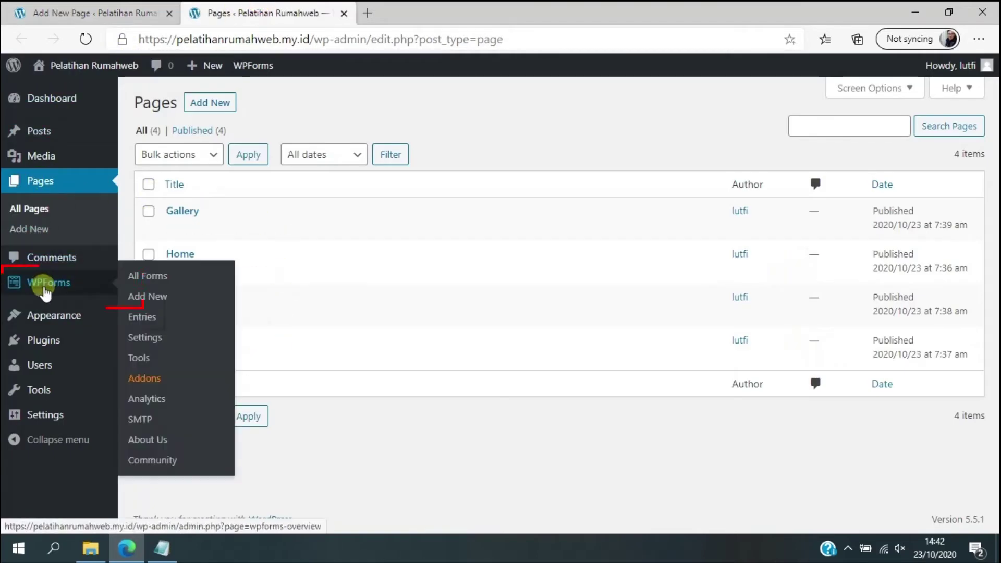
click(147, 279)
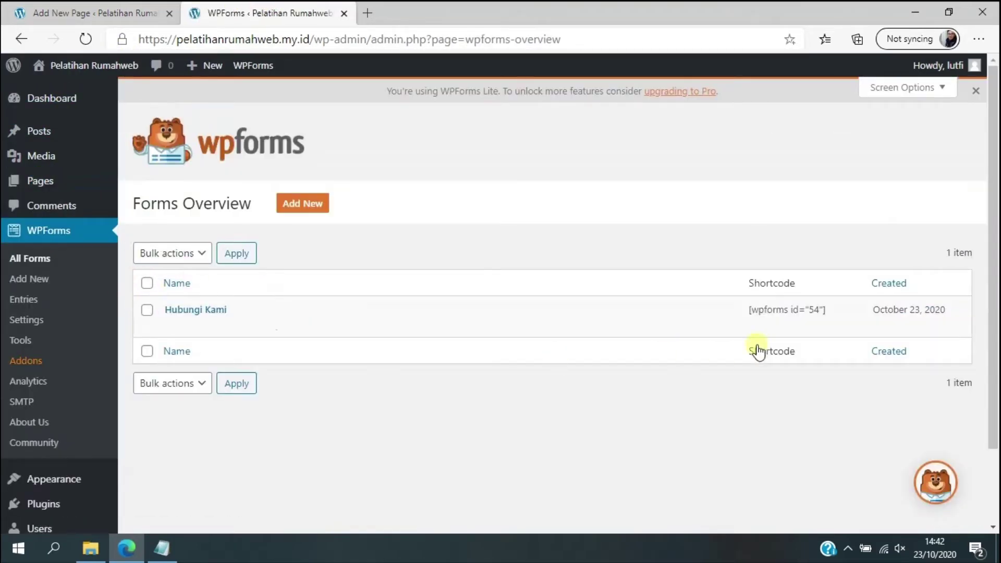
drag(833, 315, 742, 315)
key(ctrl+c)
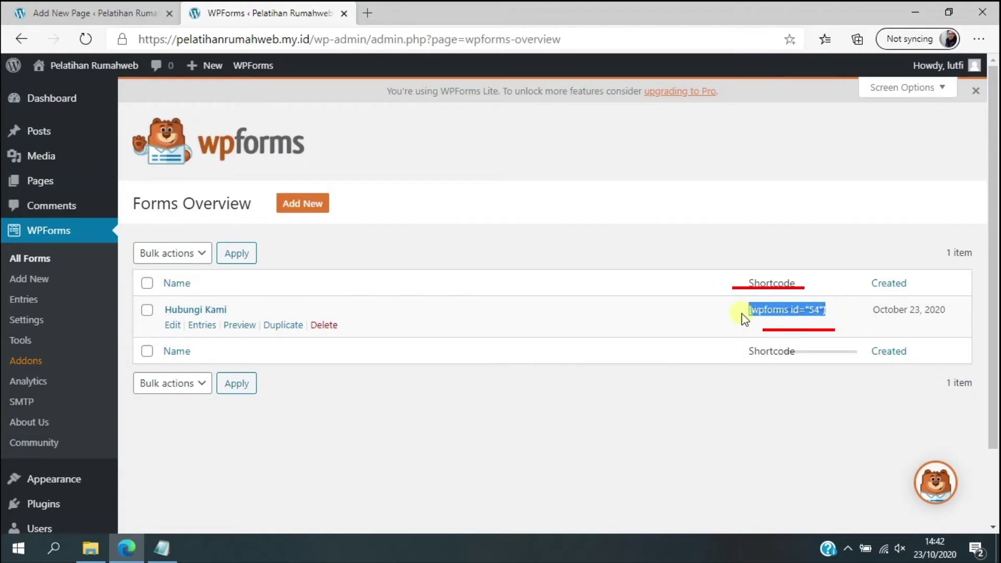
Step: Insert a Custom HTML block with the shortcode [wpforms id="54"] into the Kontak page and publish the page
click(123, 10)
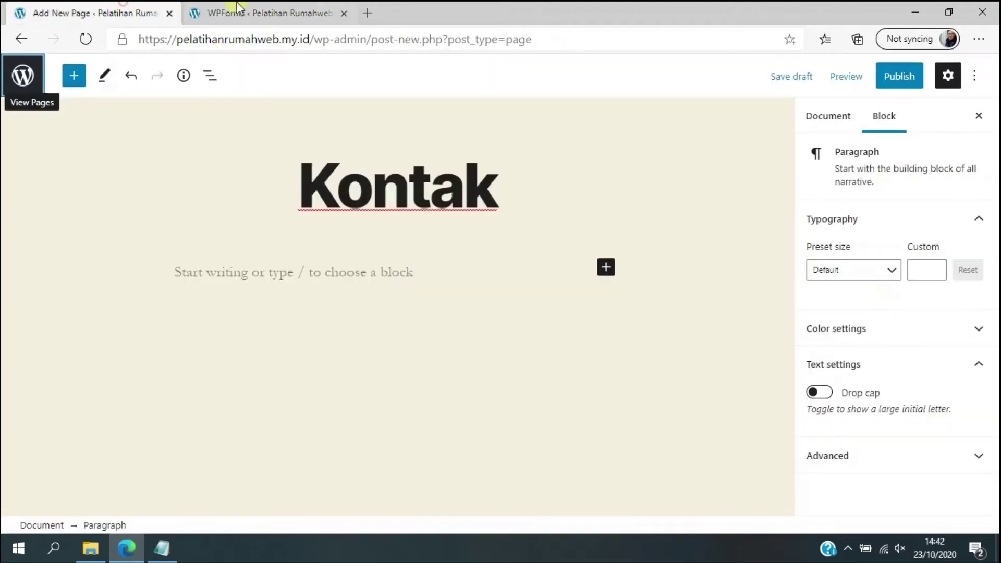
click(604, 267)
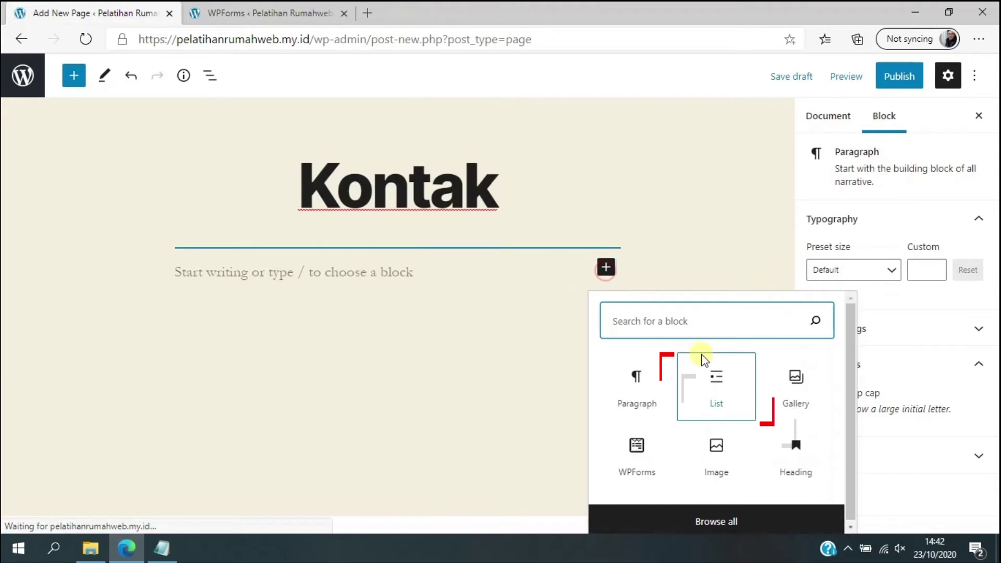
text(html)
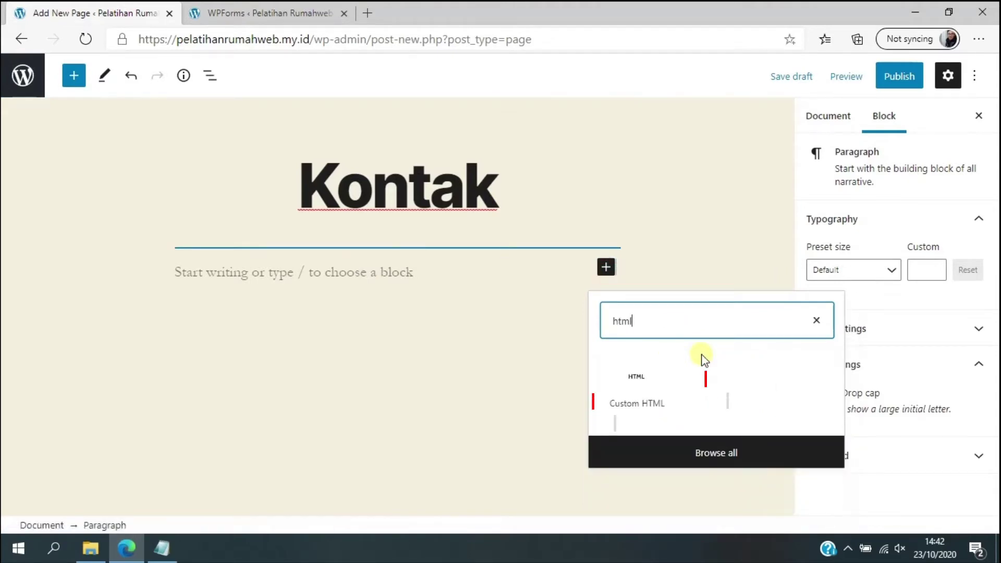
click(641, 371)
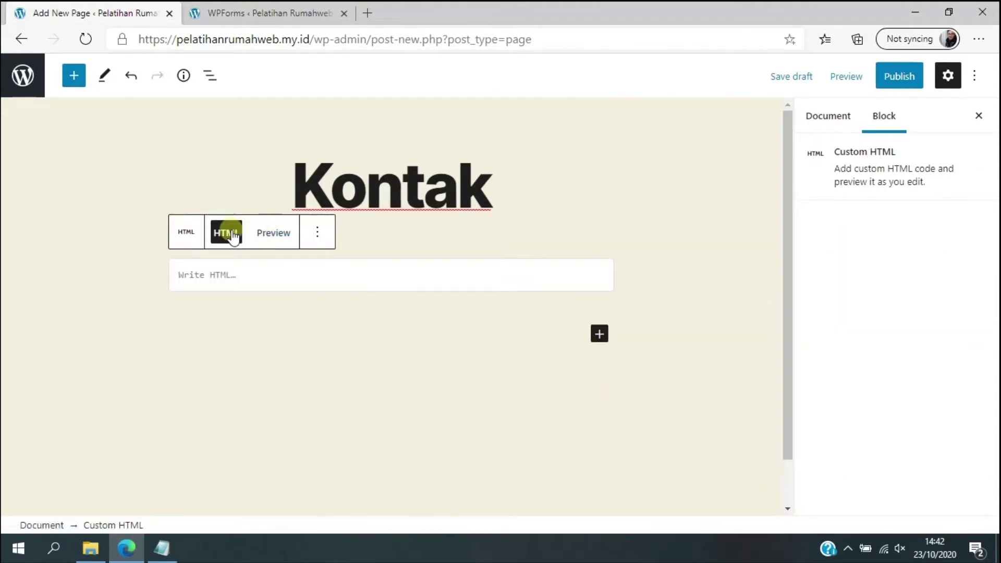
key(ctrl+v)
click(496, 386)
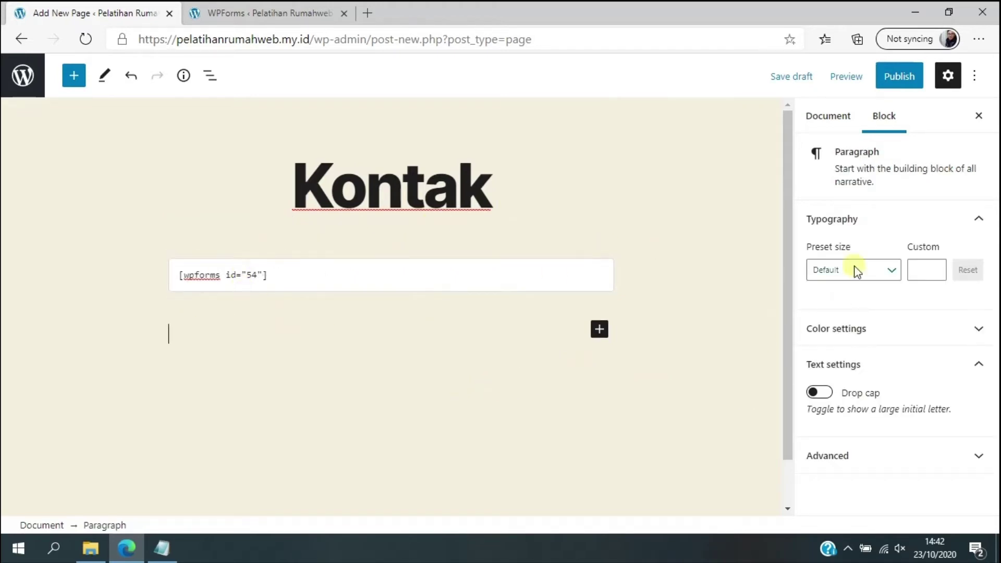
click(900, 79)
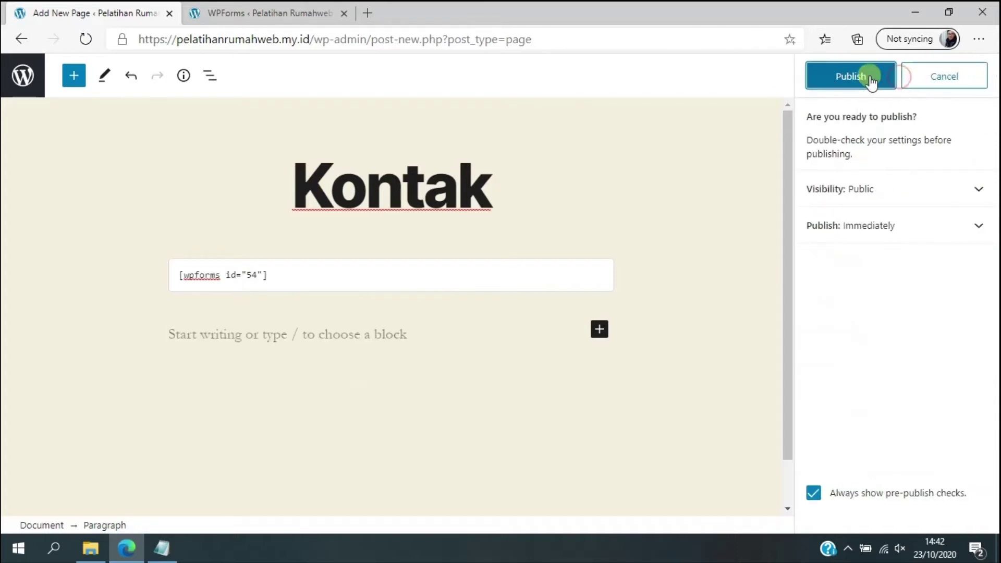
click(870, 77)
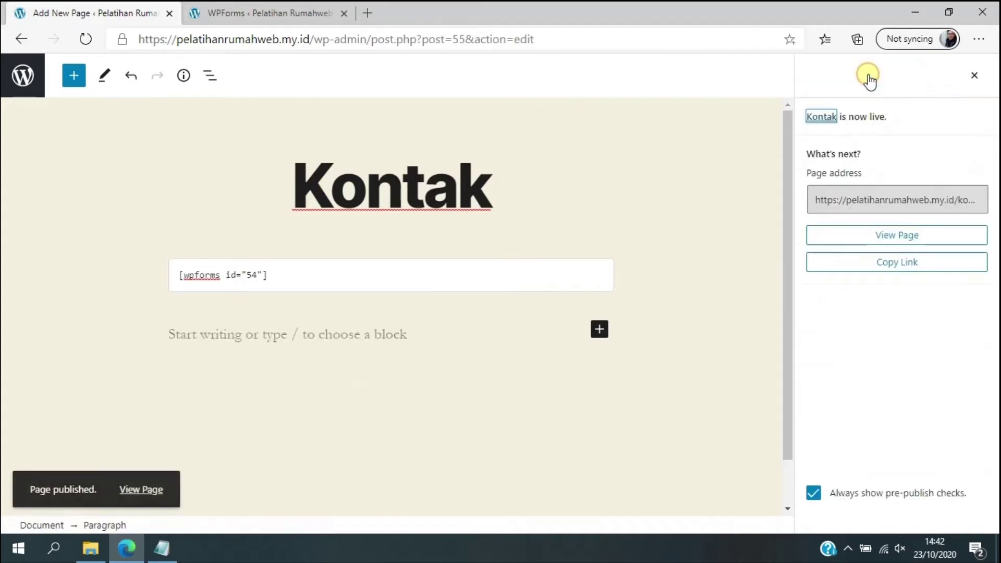
Step: View the published Kontak page on the live site and examine its contact form, closing the forms overview tab
click(146, 489)
click(344, 13)
click(292, 13)
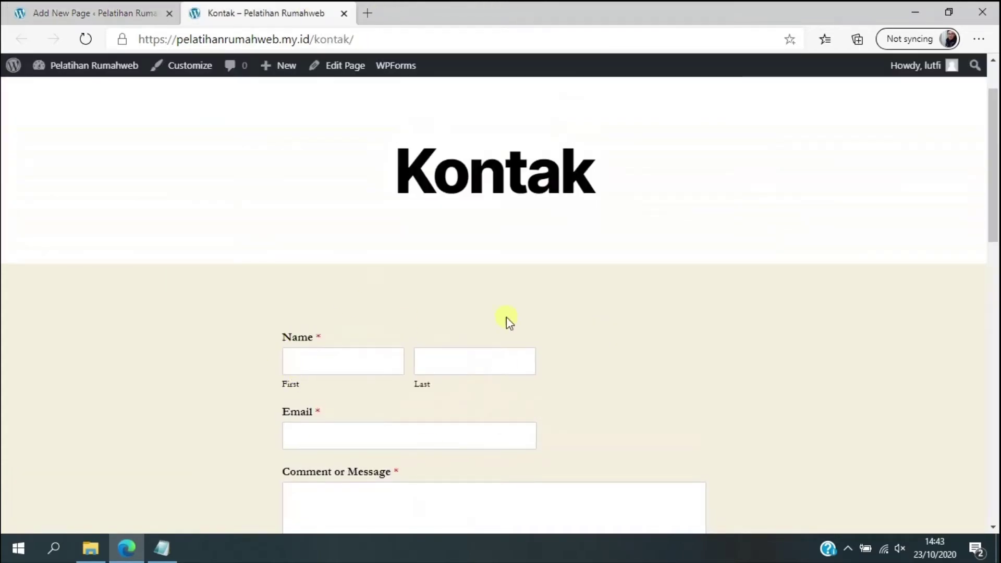
scroll(525, 313, down, 3)
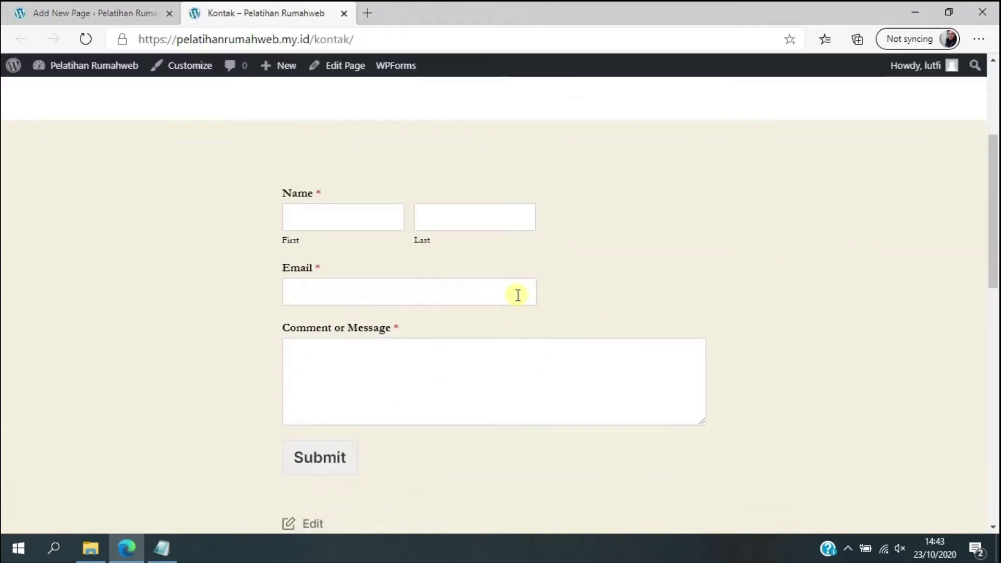
scroll(254, 250, up, 3)
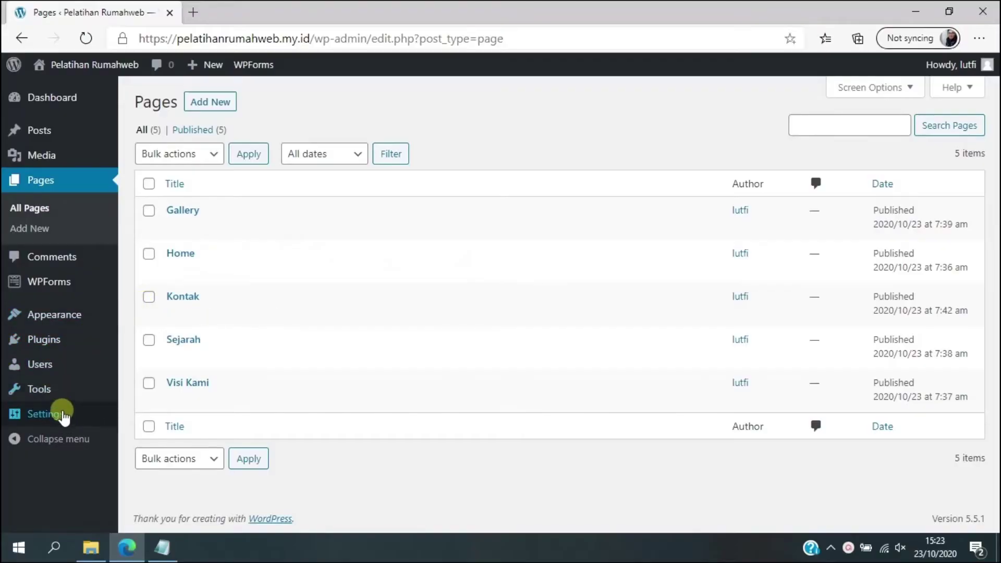
Step: Open the site's general settings and review the site title, tagline, and date and time format options
mouse_move(63, 415)
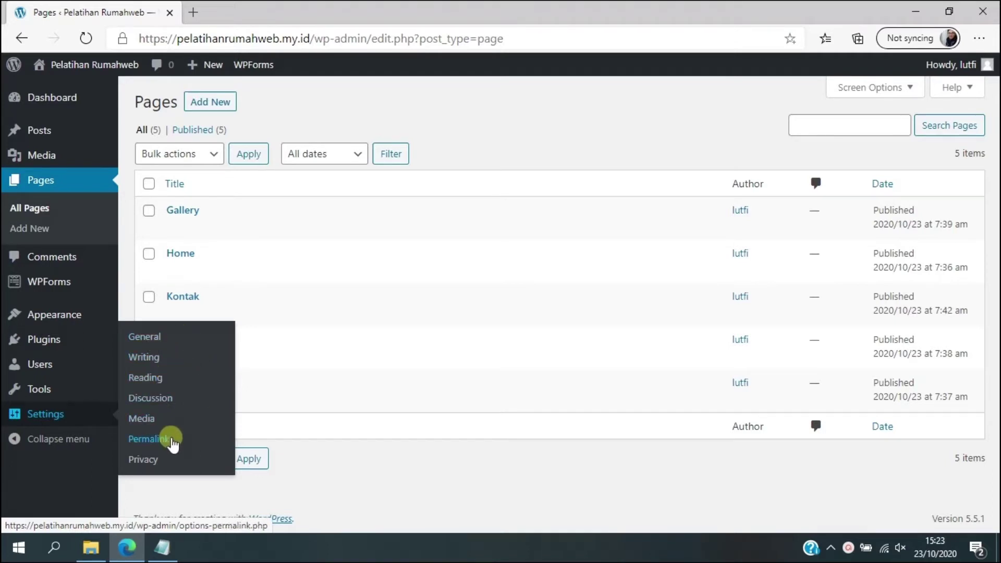
click(156, 342)
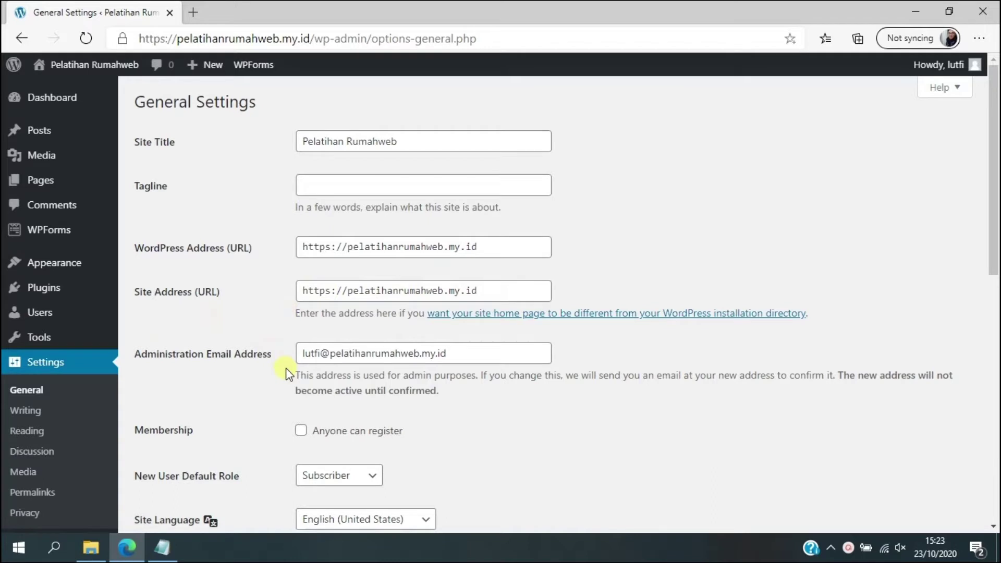
click(357, 146)
click(319, 189)
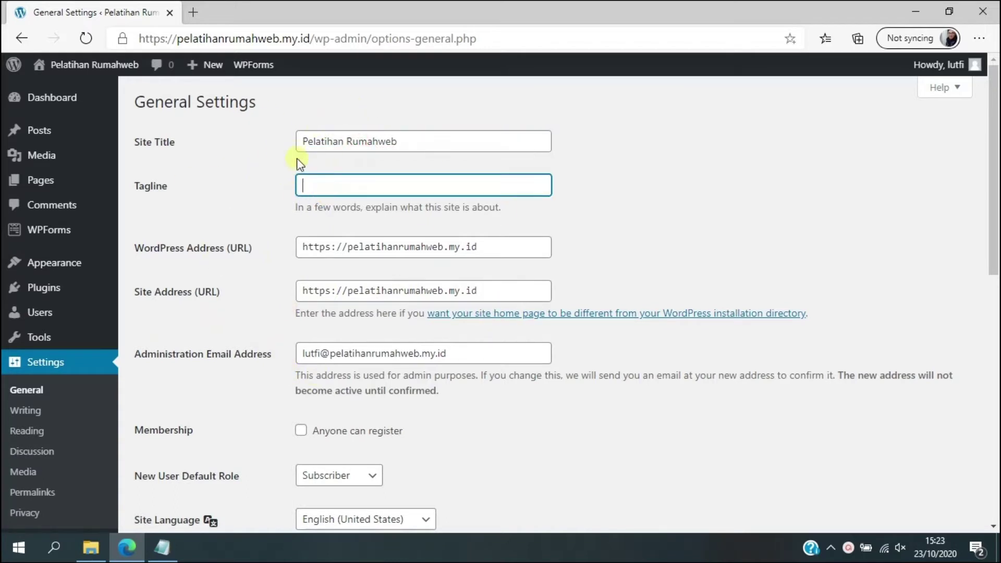
scroll(324, 167, down, 10)
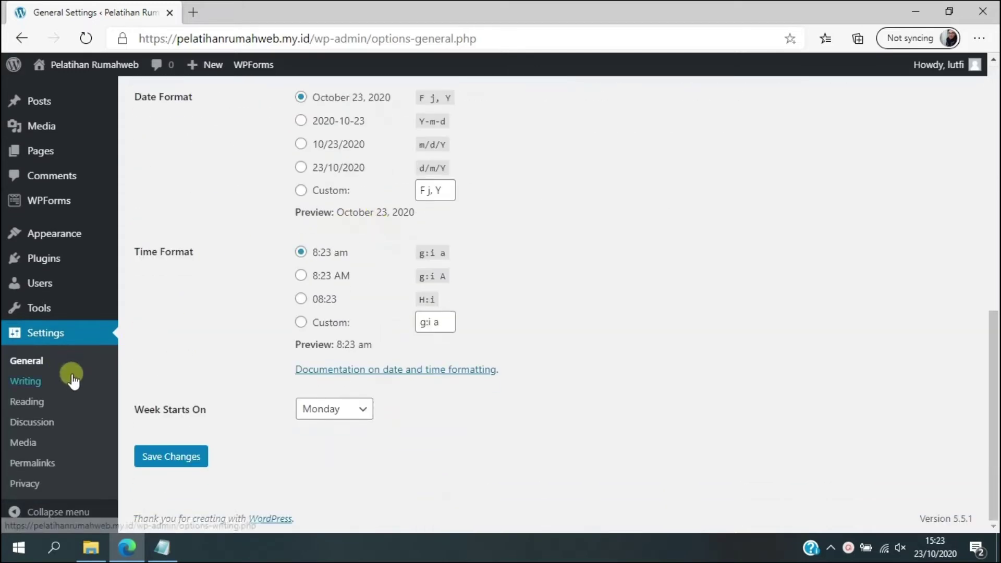
Step: Set the site's homepage to display a static page, choosing Home as the homepage, and save the reading settings
click(45, 405)
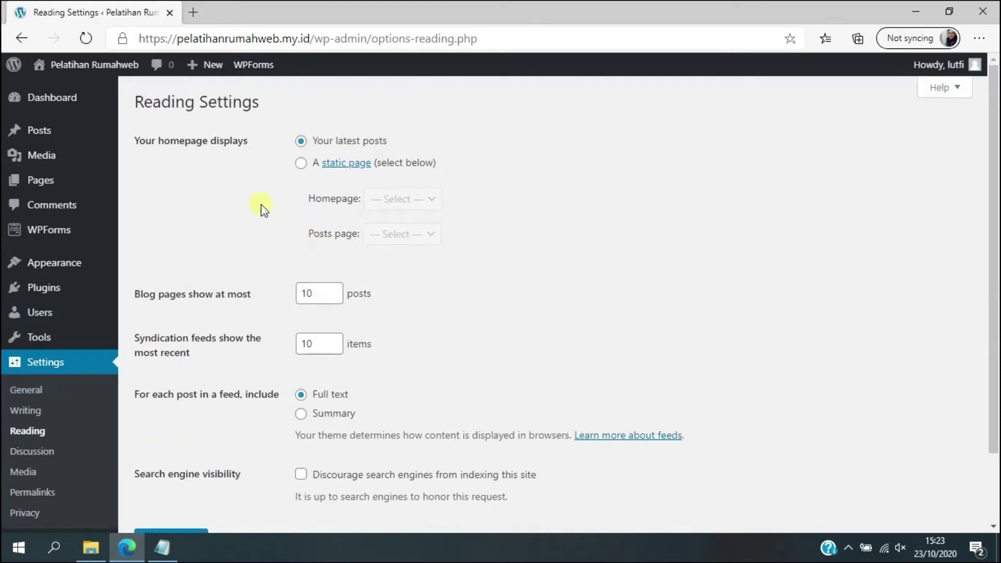
click(301, 162)
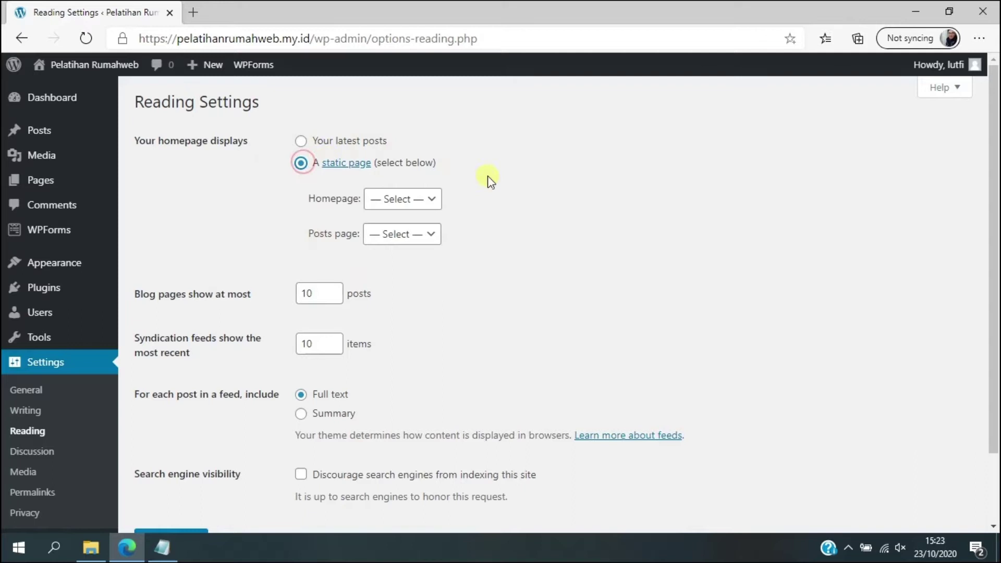
click(421, 210)
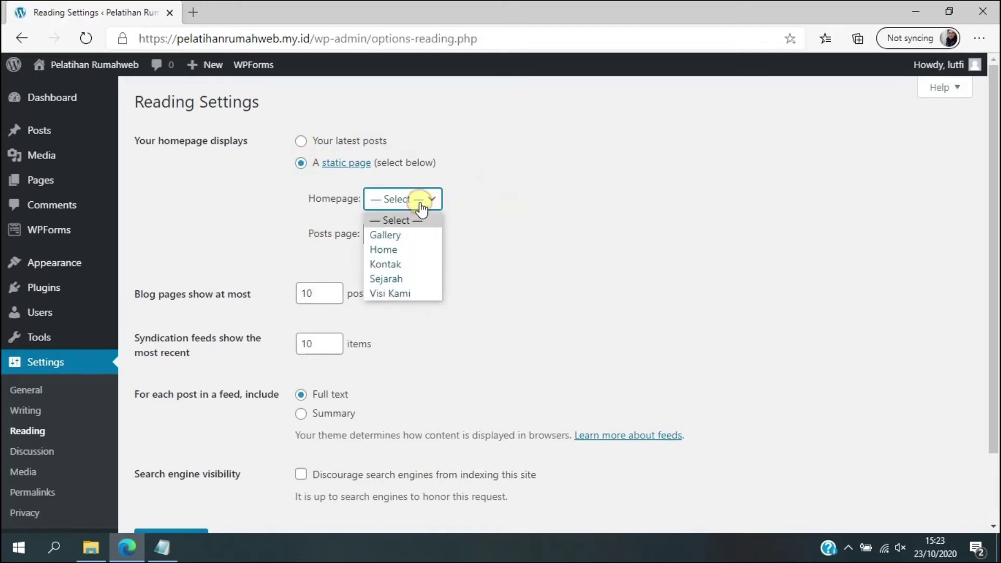
click(410, 251)
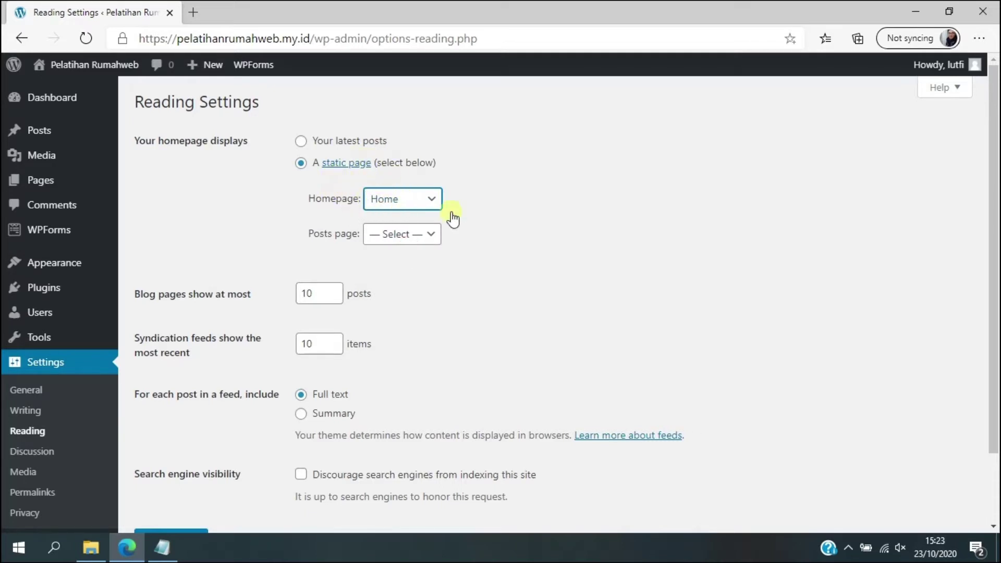
click(417, 236)
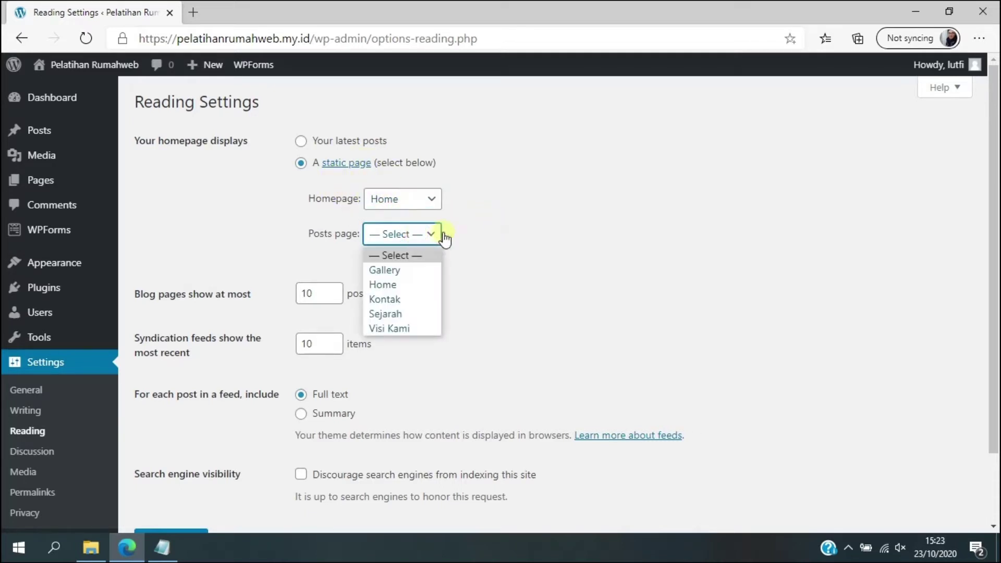
click(528, 233)
scroll(482, 314, down, 2)
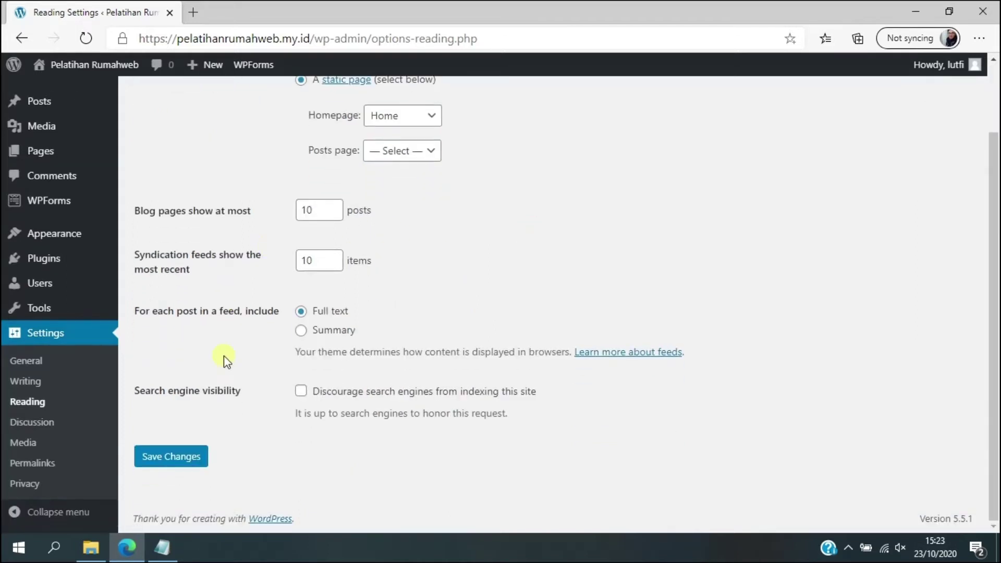
click(163, 459)
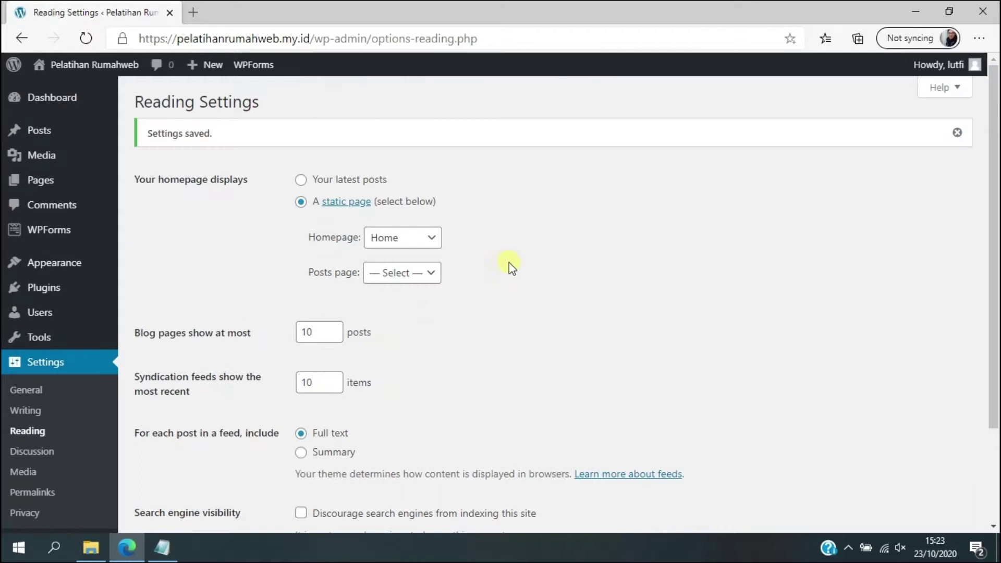
Step: Change the permalink structure to Post name and save the permalink settings
scroll(509, 262, down, 3)
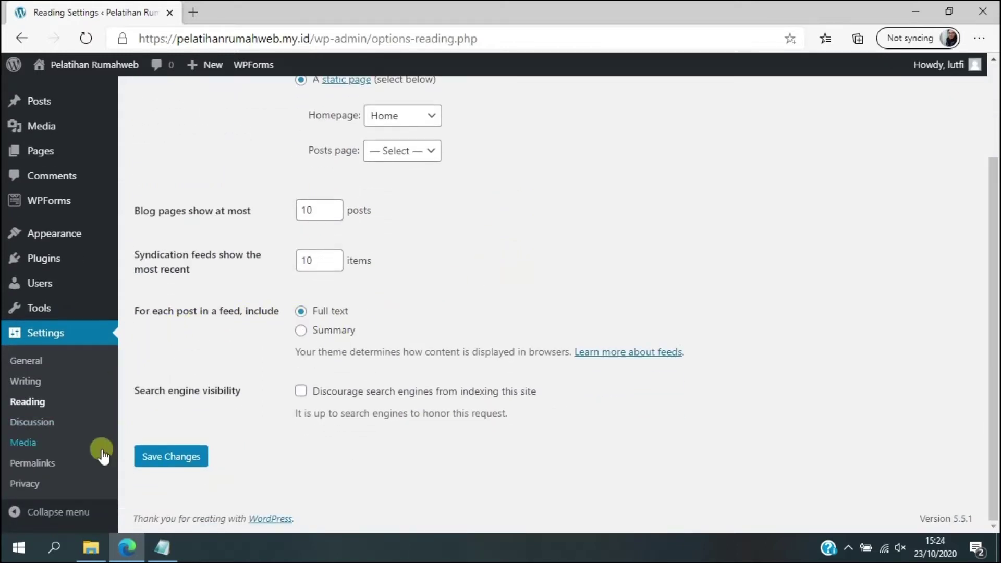
click(44, 463)
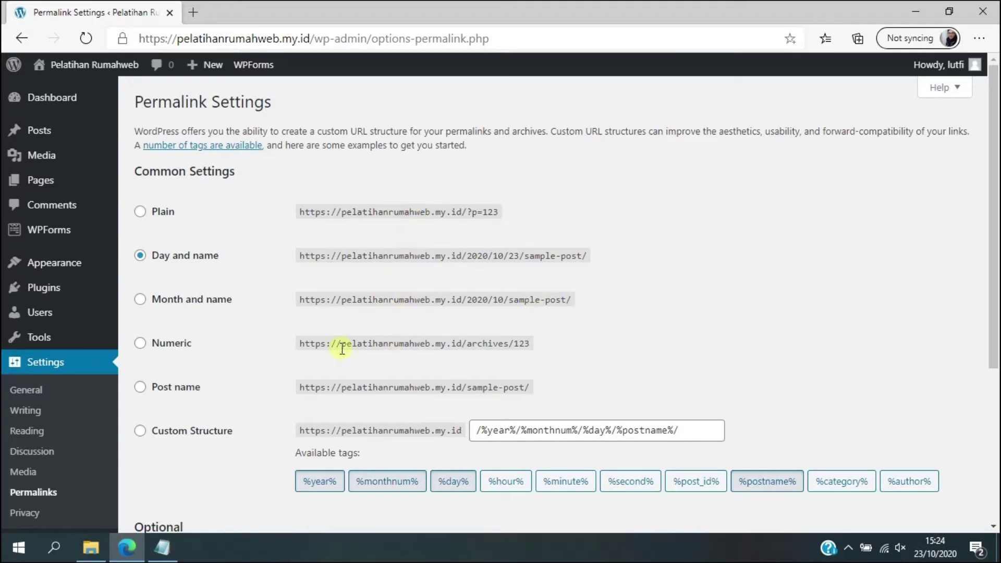
click(161, 390)
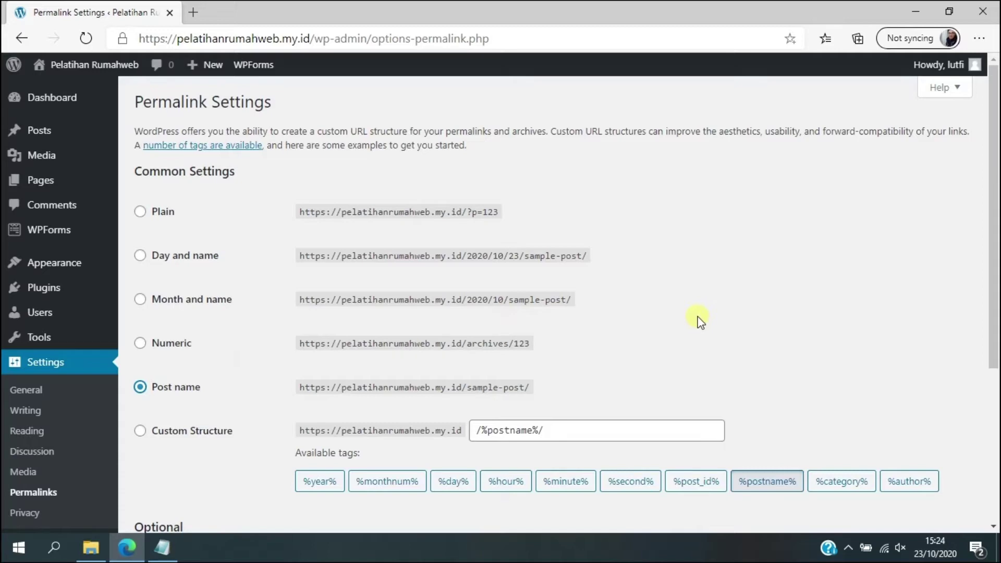
scroll(478, 294, down, 5)
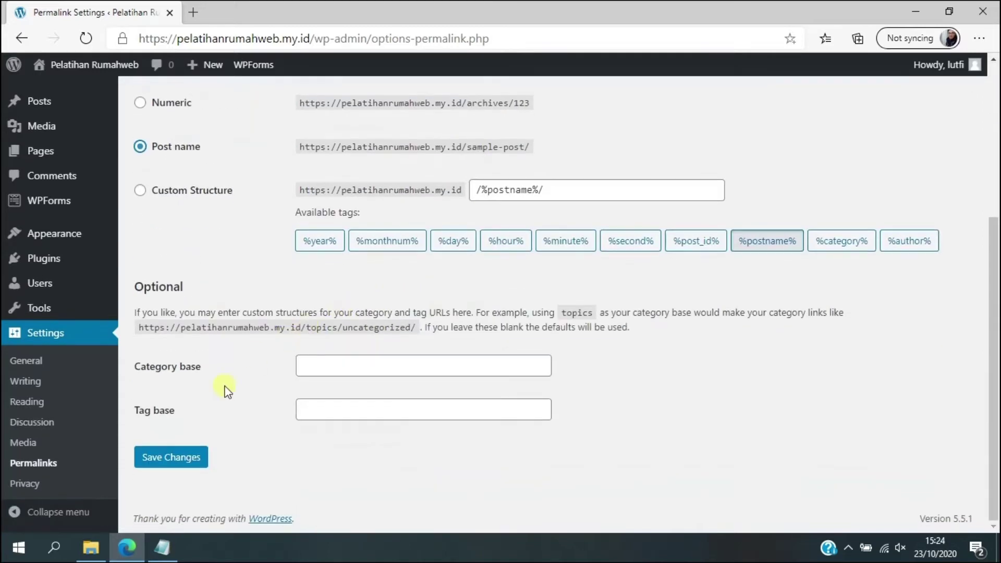
click(166, 458)
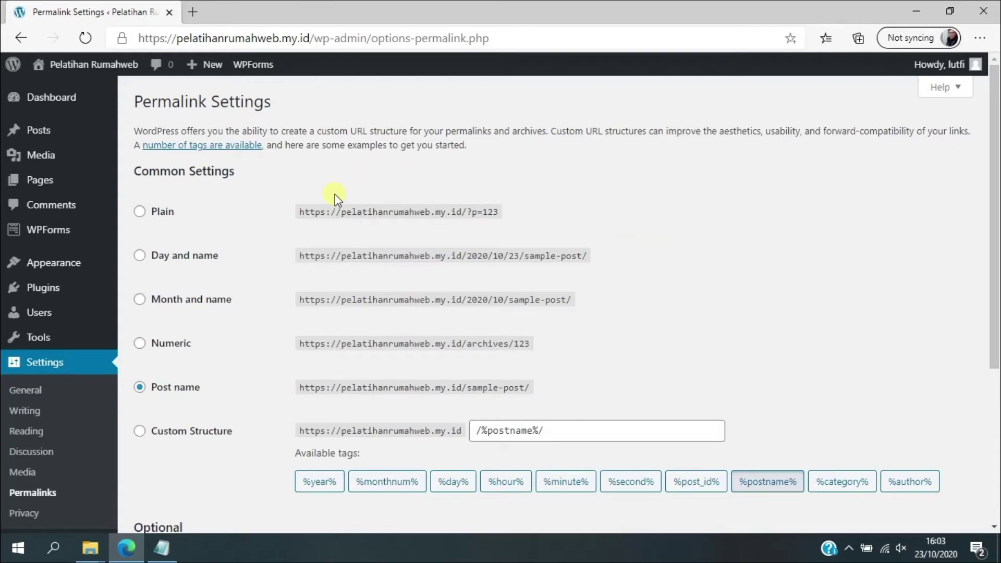
Step: Search the theme directory for onepress, then install and activate the OnePress theme
mouse_move(40, 261)
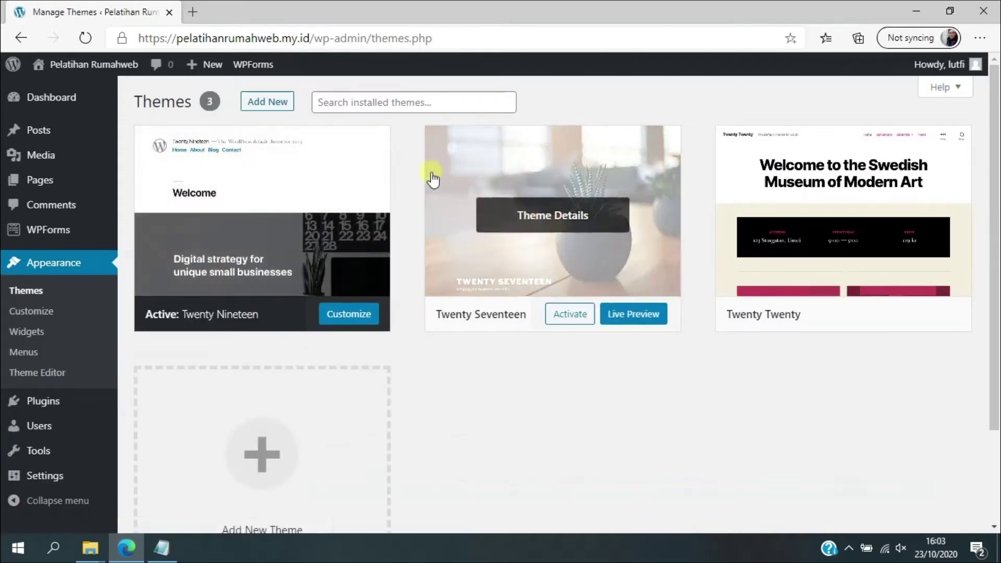
click(267, 102)
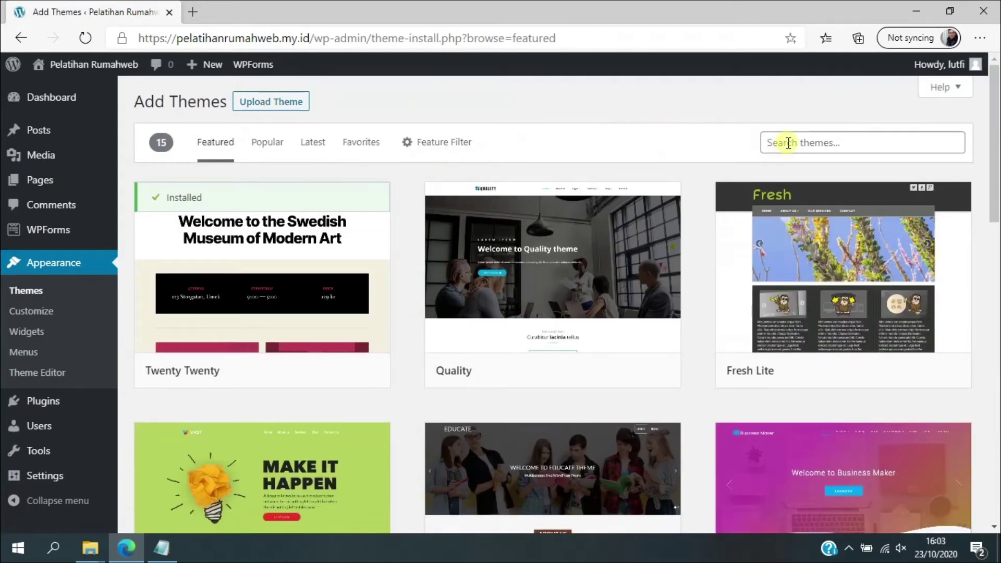
click(789, 144)
text(onepress)
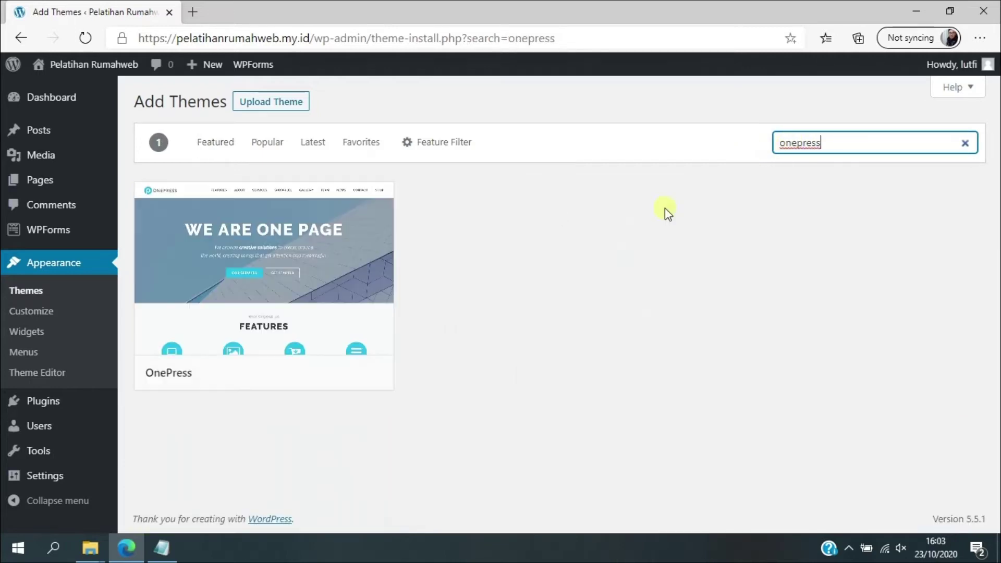
click(306, 373)
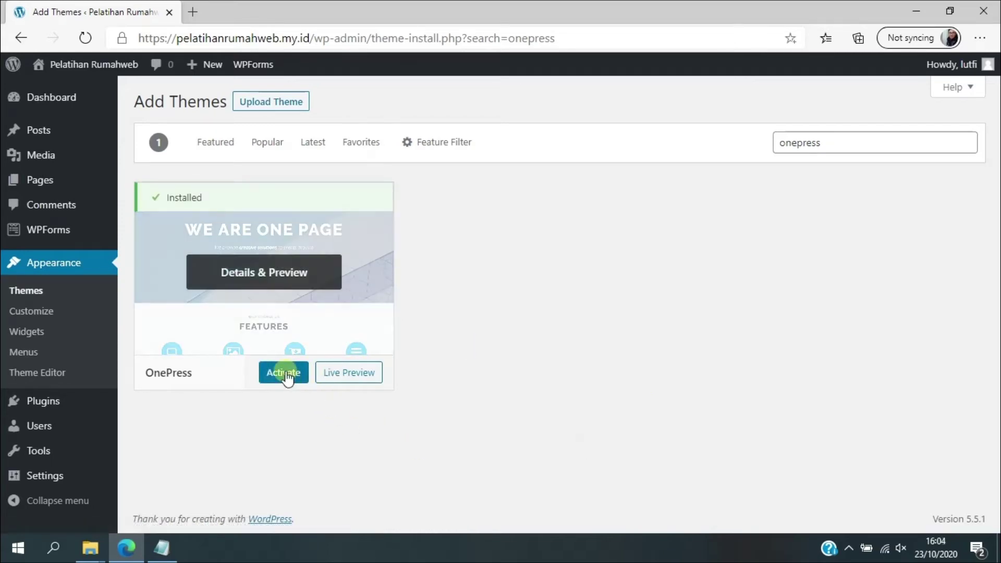
click(289, 373)
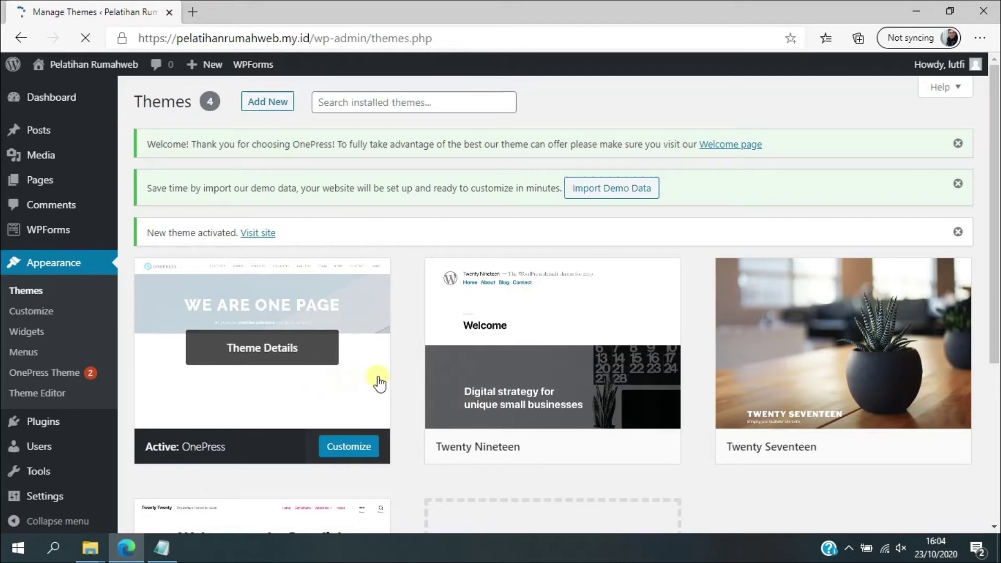
Step: Set the Home page's template to Frontpage and update the page
mouse_move(92, 187)
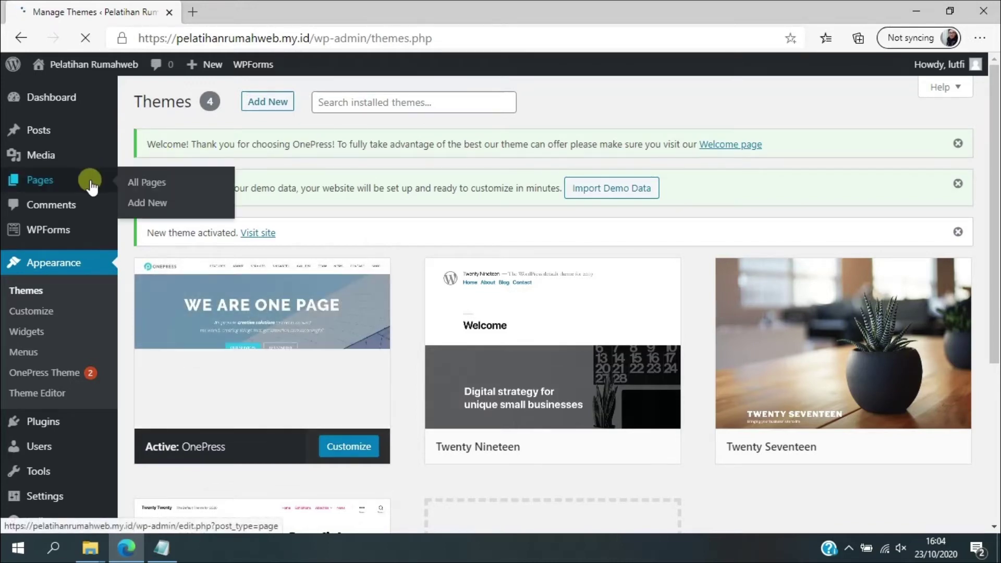
click(92, 186)
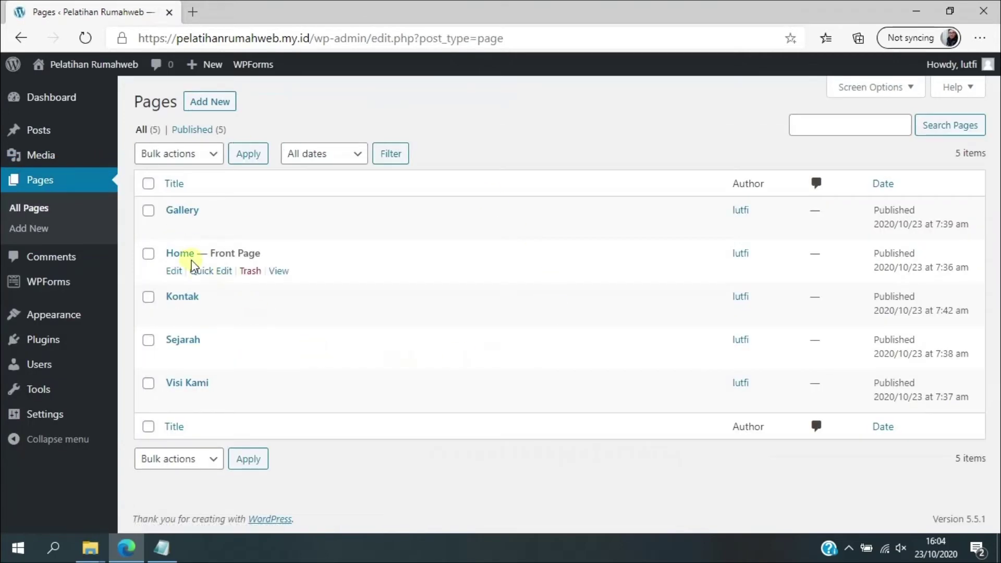
click(184, 255)
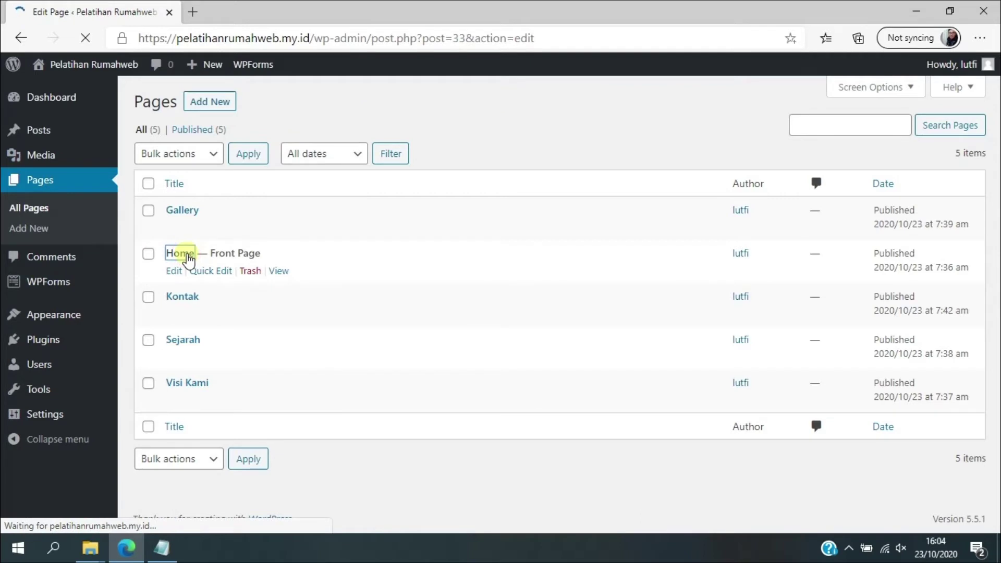
scroll(850, 424, down, 3)
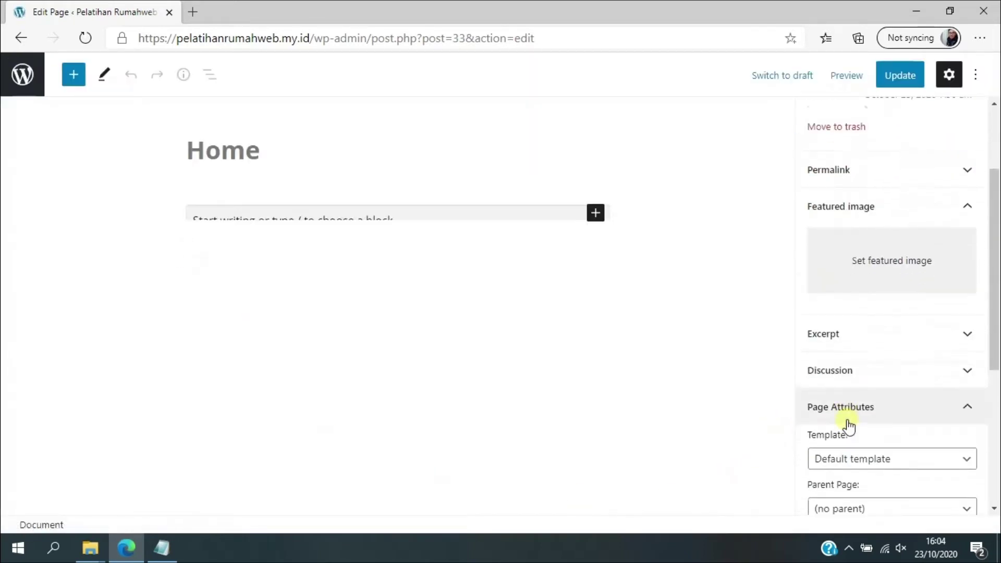
scroll(925, 414, down, 4)
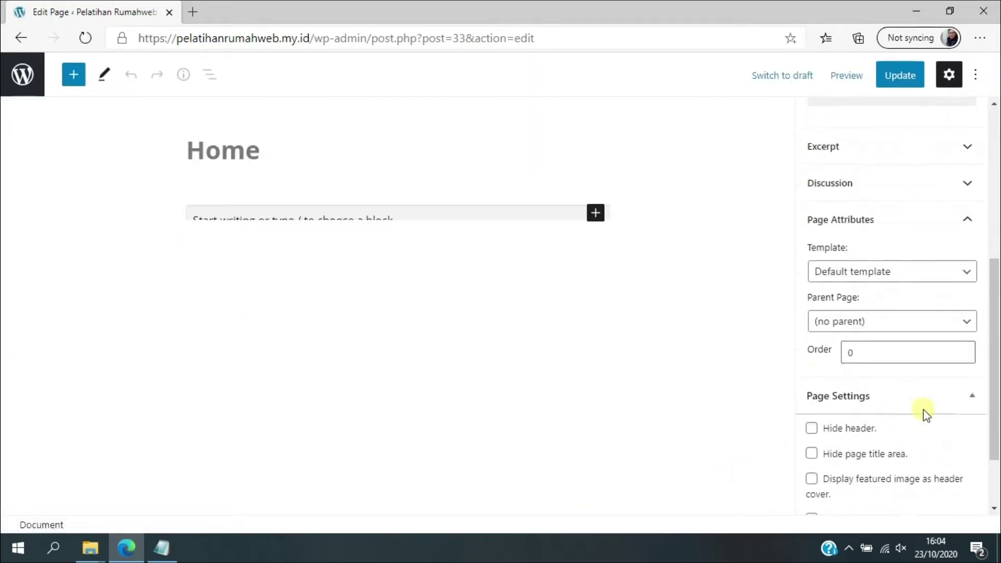
click(858, 269)
click(859, 307)
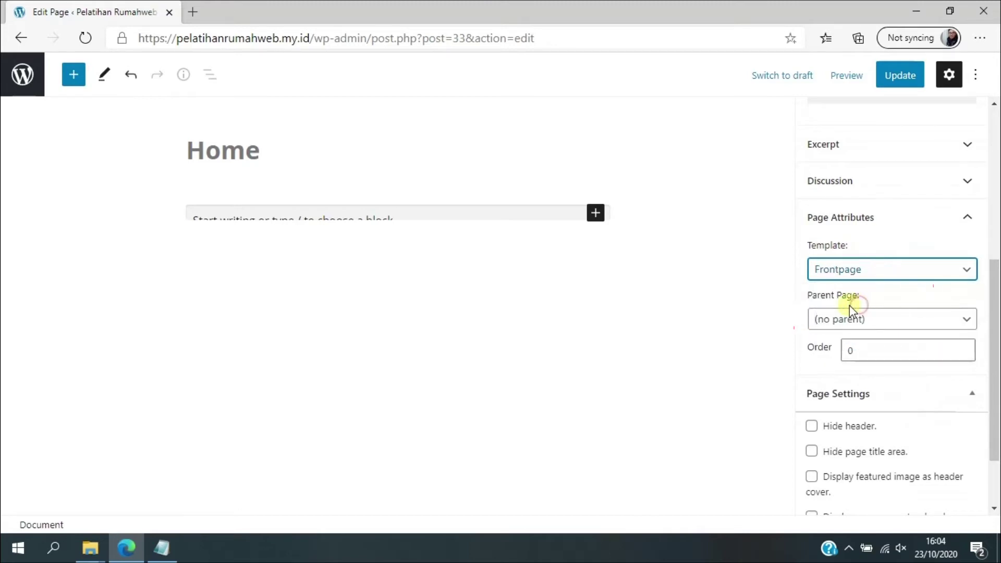
click(900, 78)
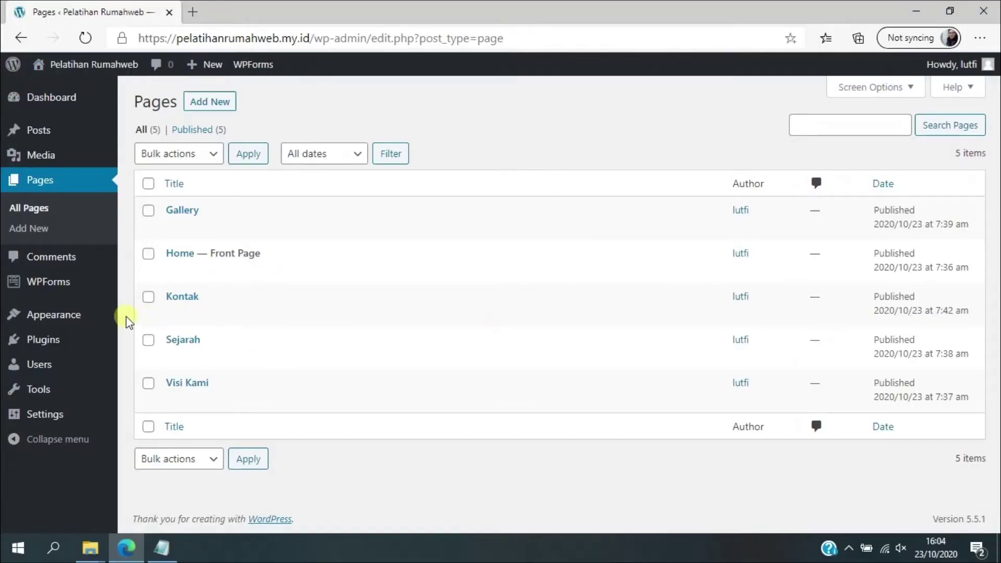
Step: Upload logo.jpg as the site logo in the customizer's site identity settings, crop it, and hide the site title
mouse_move(98, 319)
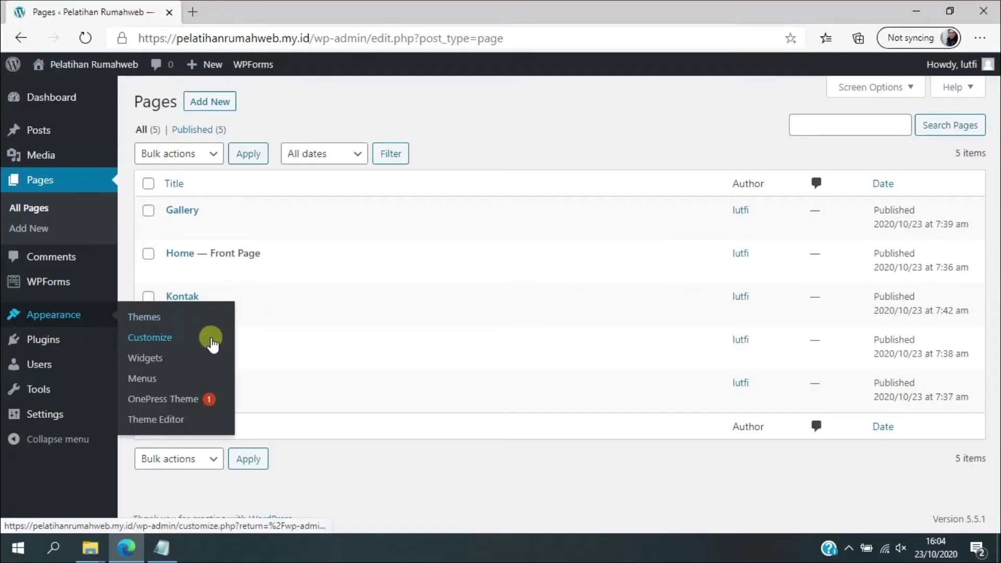
click(164, 344)
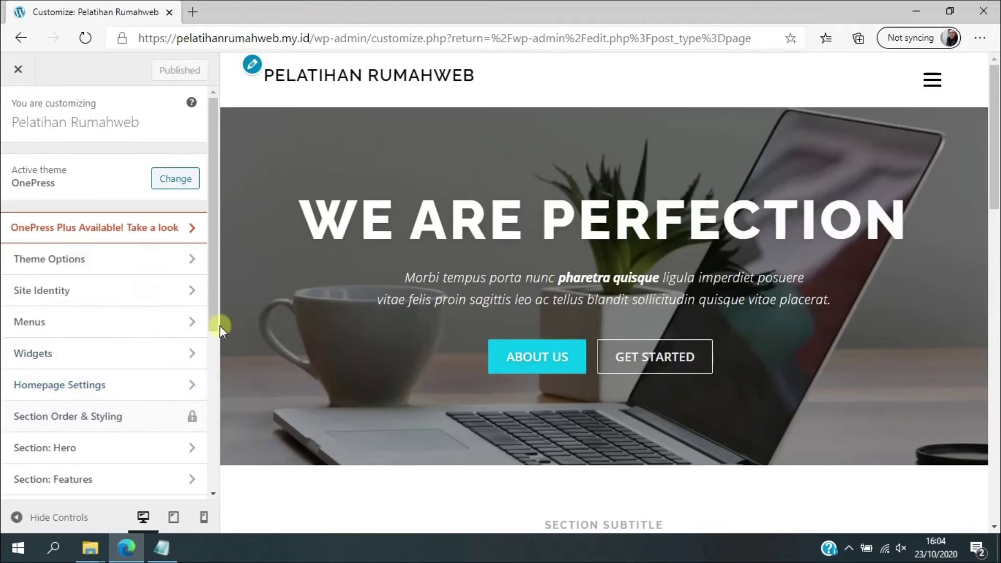
click(107, 292)
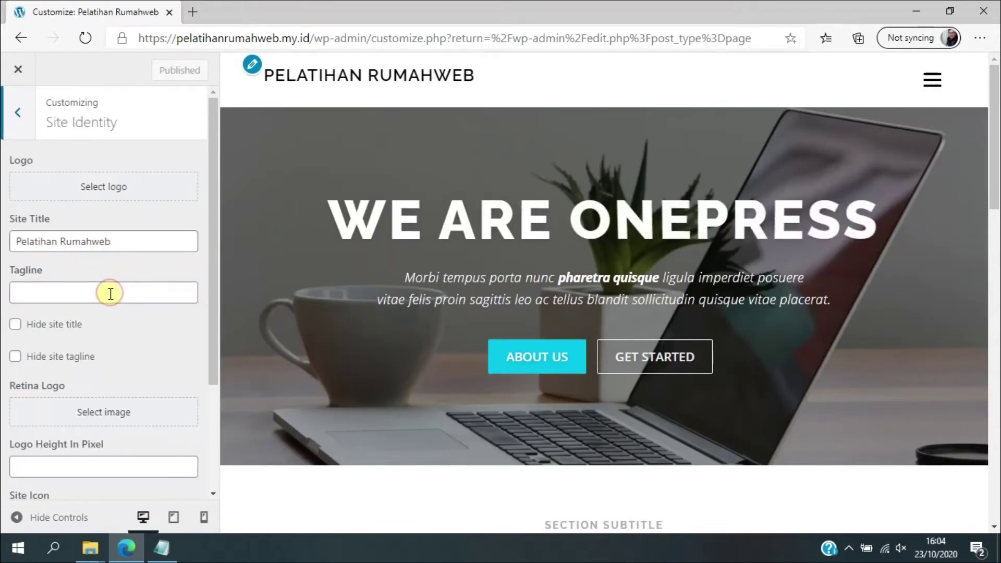
click(103, 188)
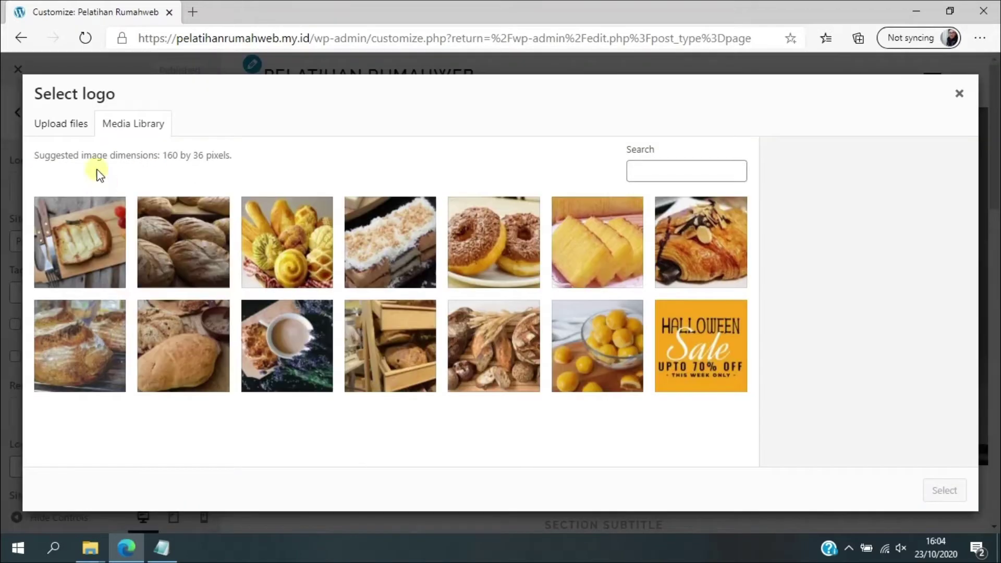
click(67, 130)
click(532, 319)
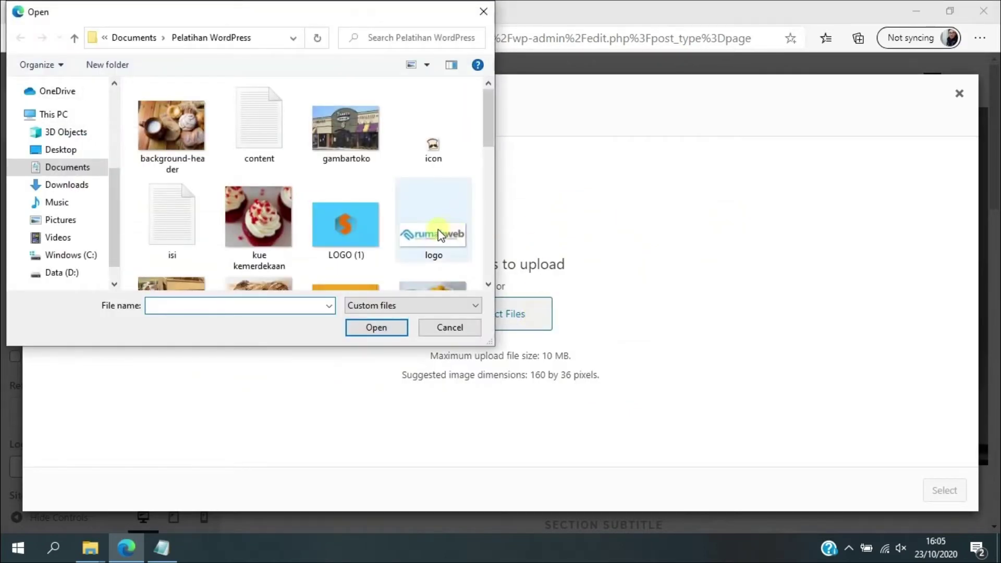
click(435, 227)
click(380, 332)
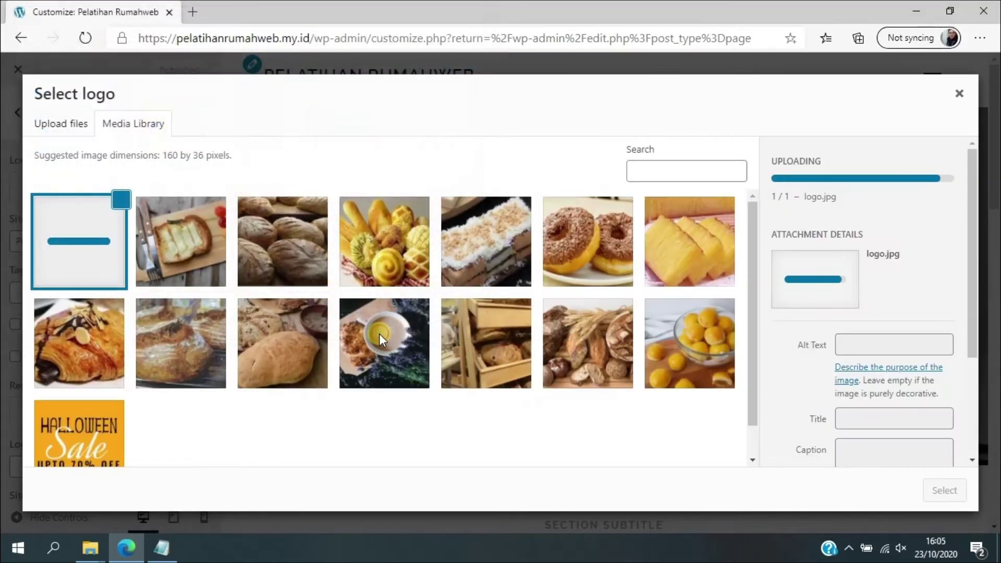
click(952, 495)
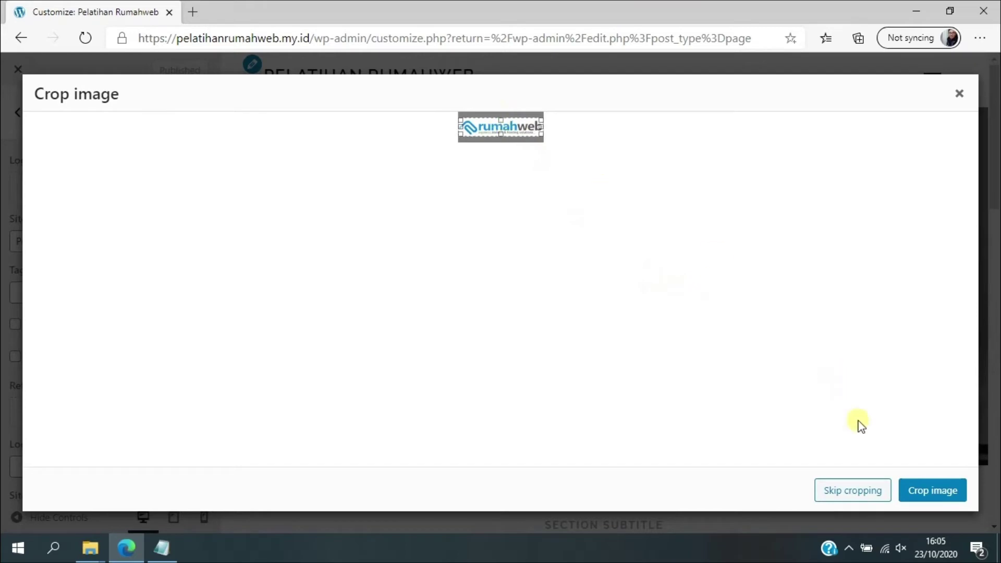
click(945, 494)
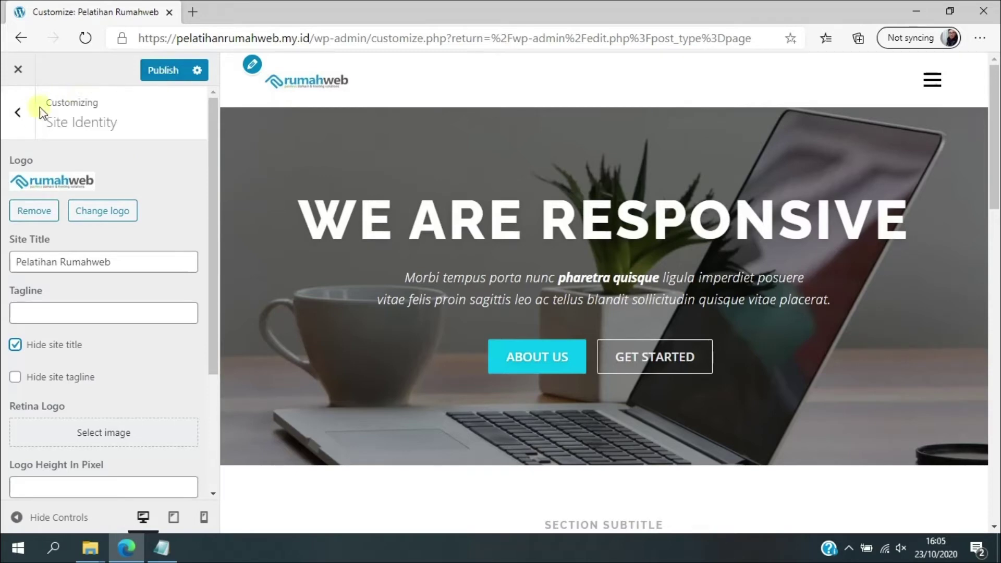
click(24, 113)
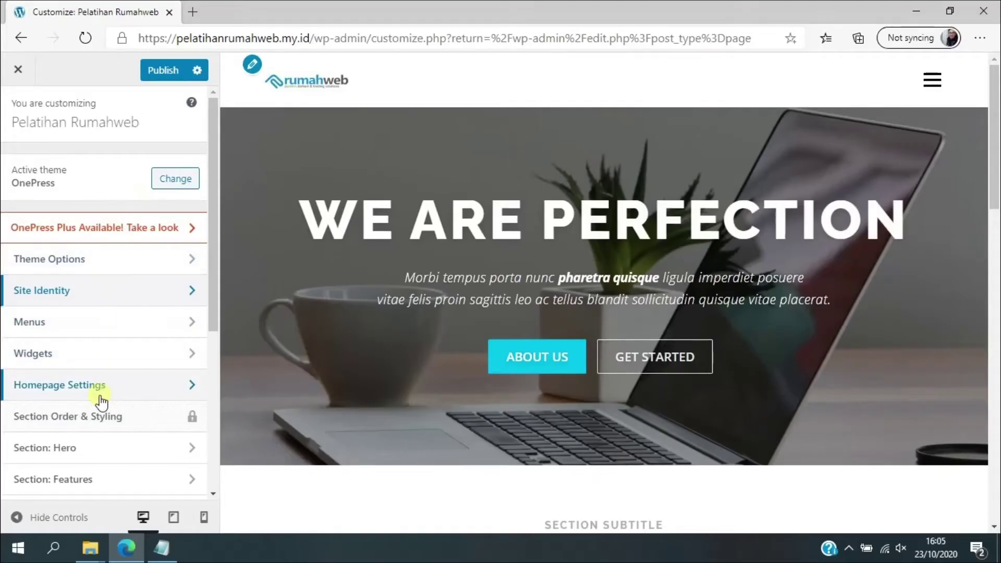
Step: Upload background-header.jpg and use it in place of the current background image of the Hero section
scroll(101, 397, down, 2)
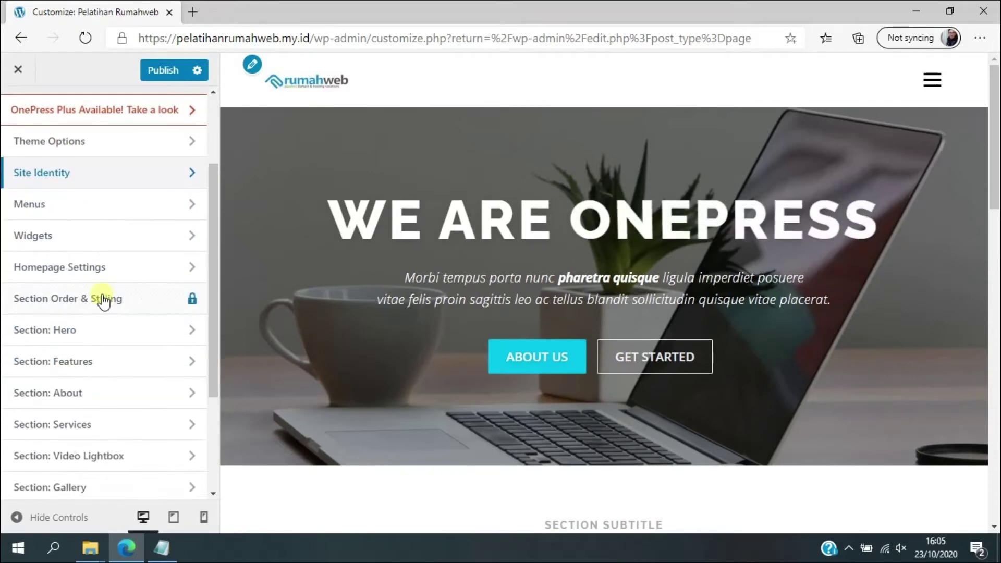
click(101, 328)
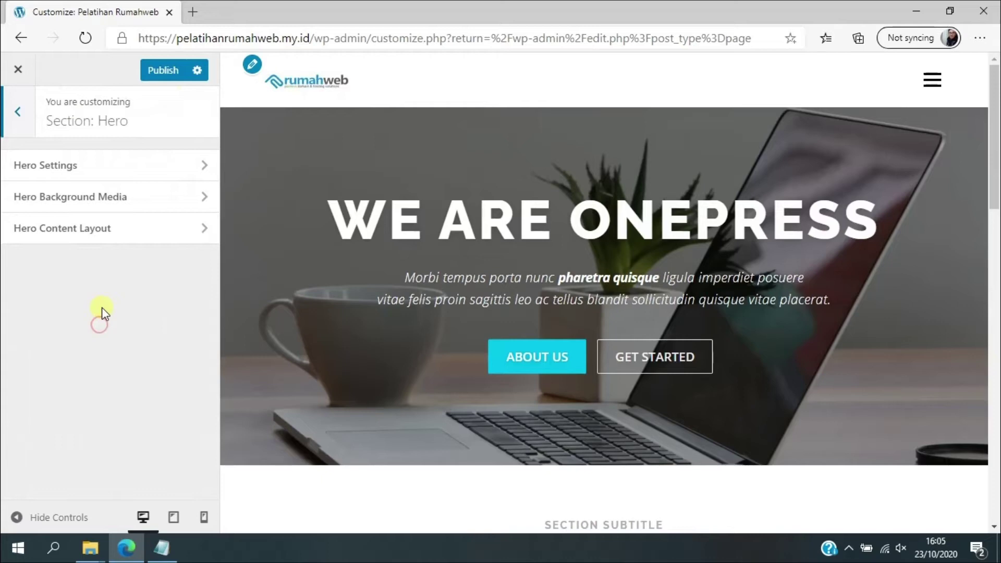
click(116, 196)
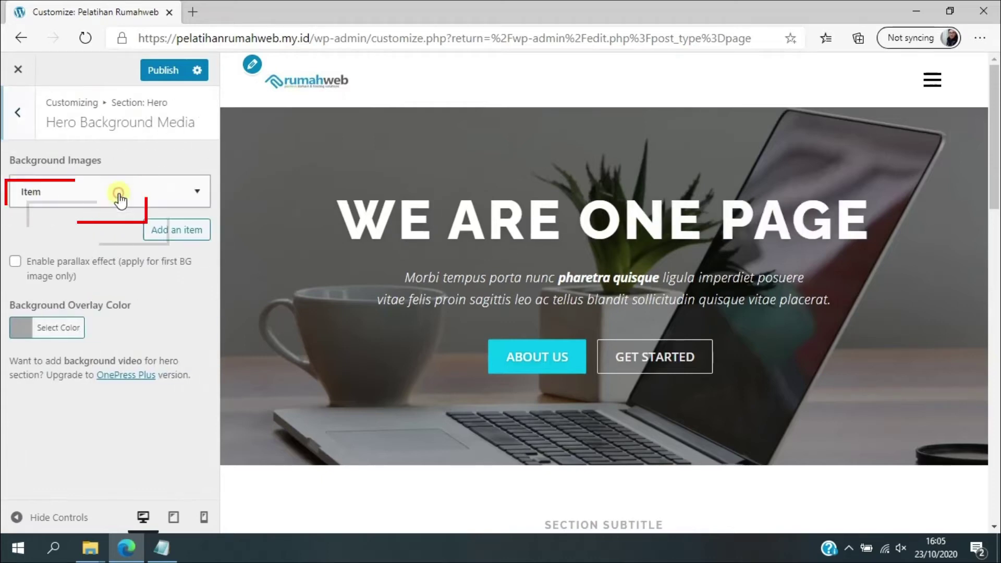
click(196, 194)
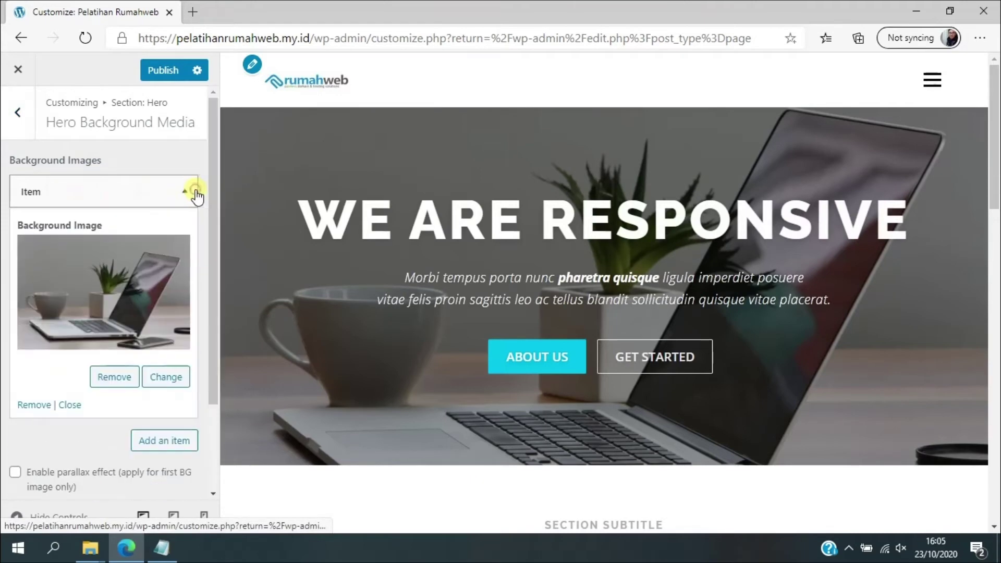
click(162, 378)
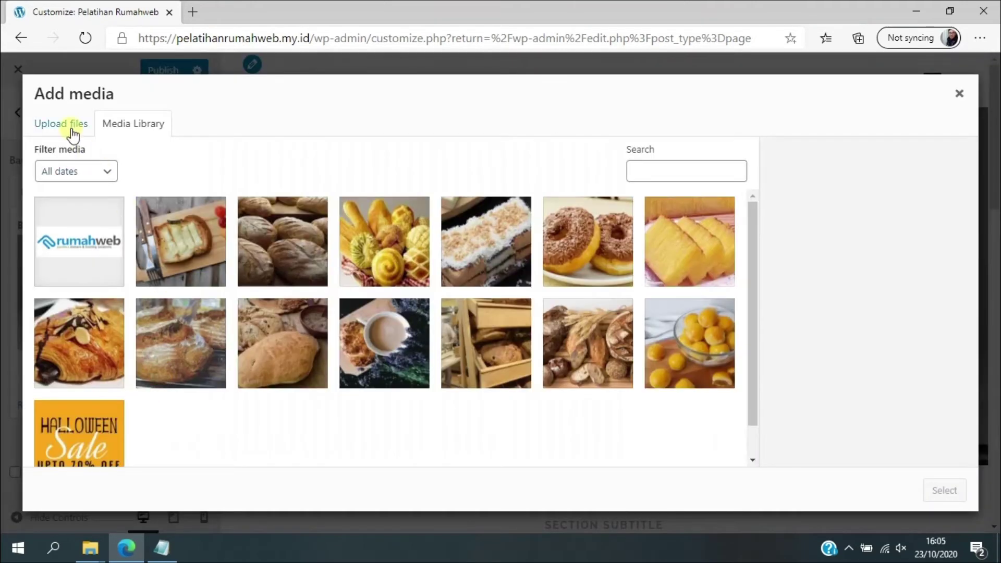
click(72, 128)
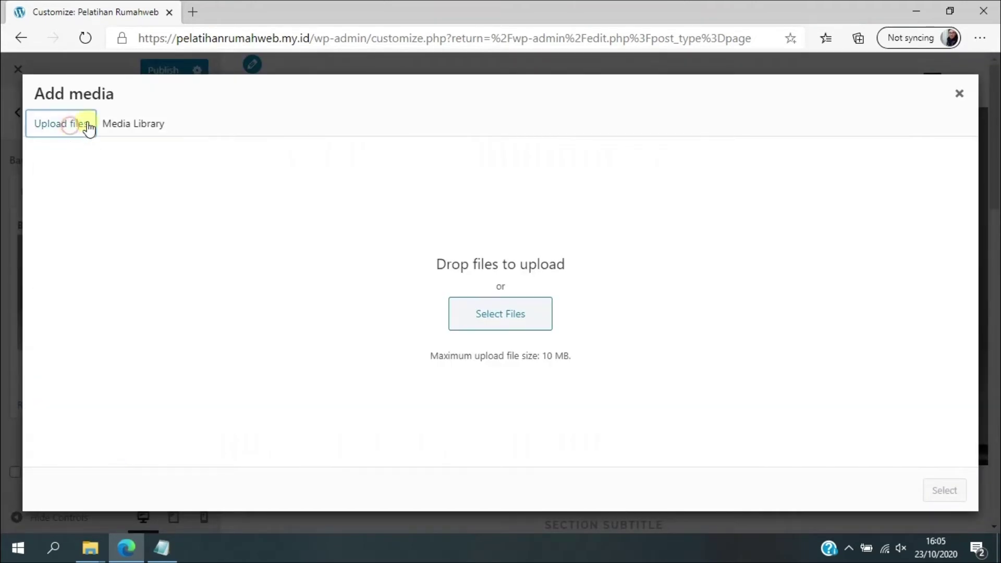
click(495, 322)
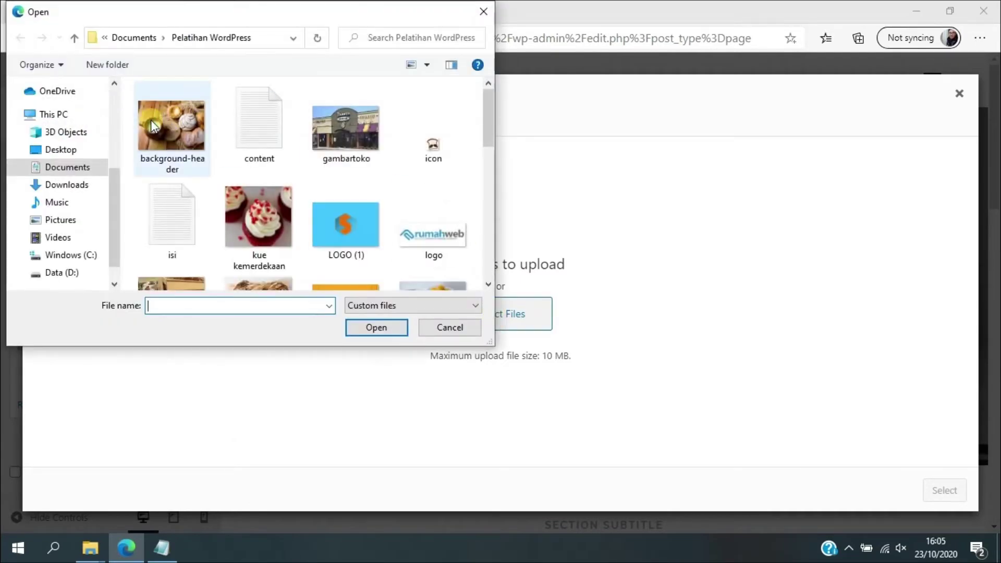
click(151, 120)
click(365, 328)
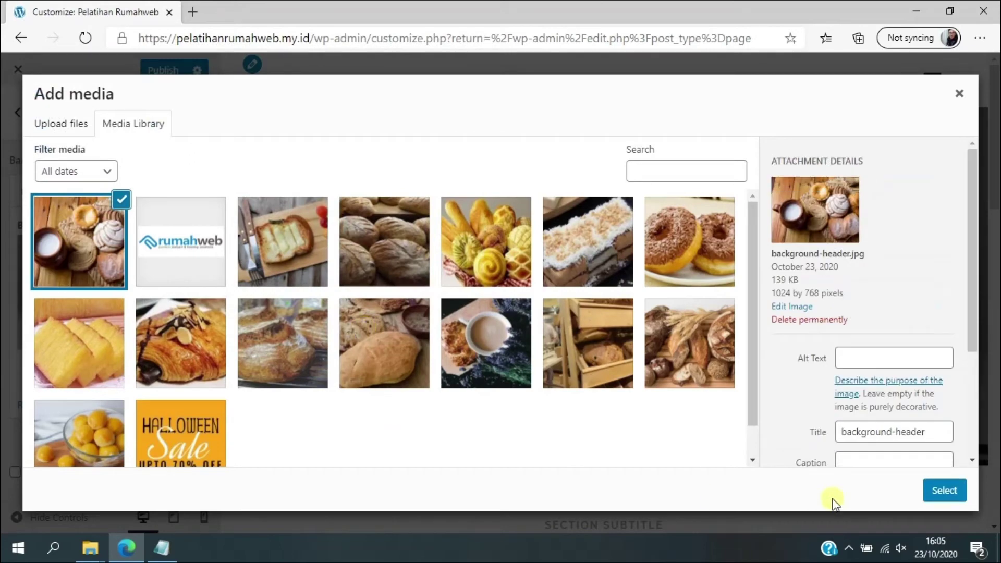
click(944, 490)
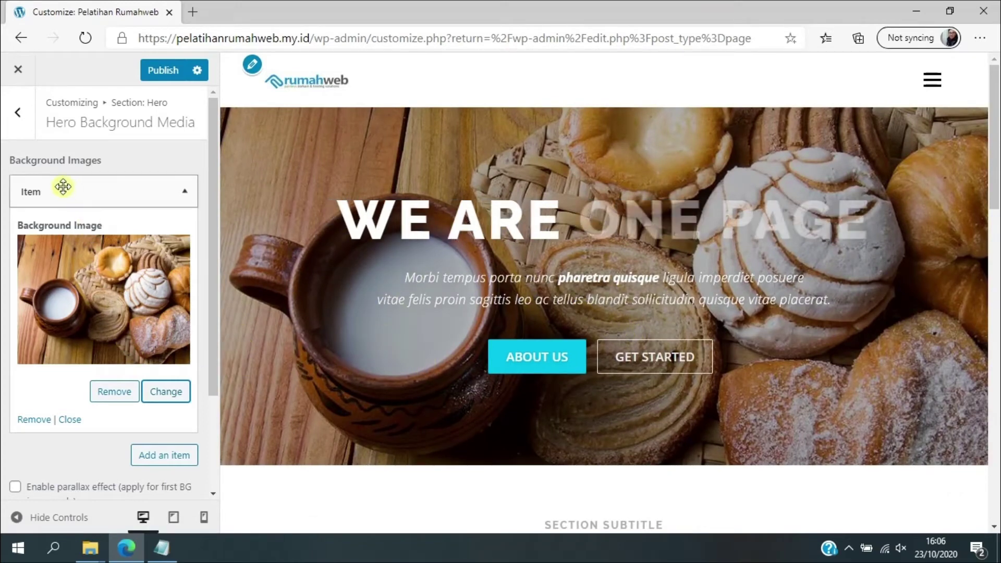
Step: In the Hero content layout, replace the words before the rotating text in the large text with Toko Roti
click(18, 115)
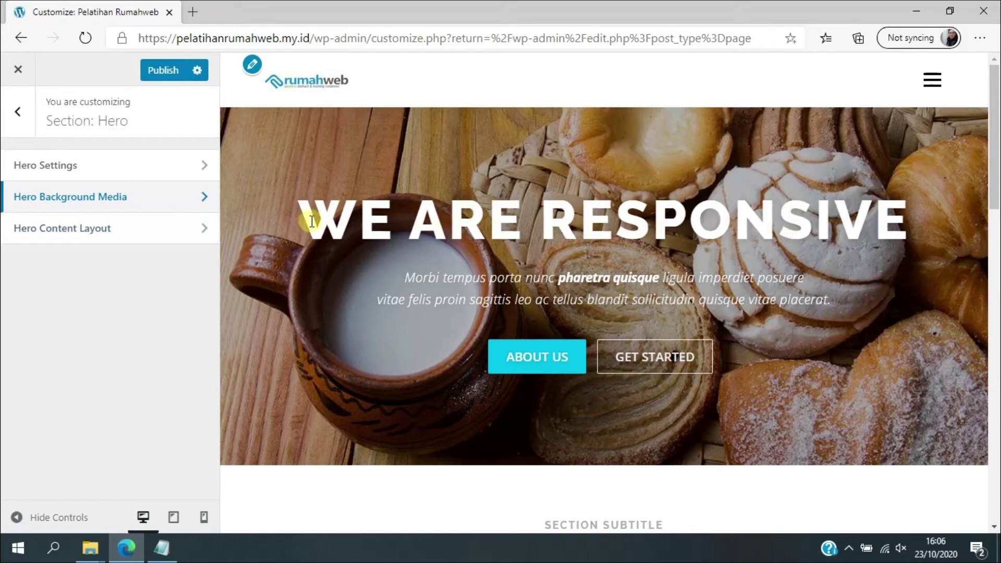
click(132, 232)
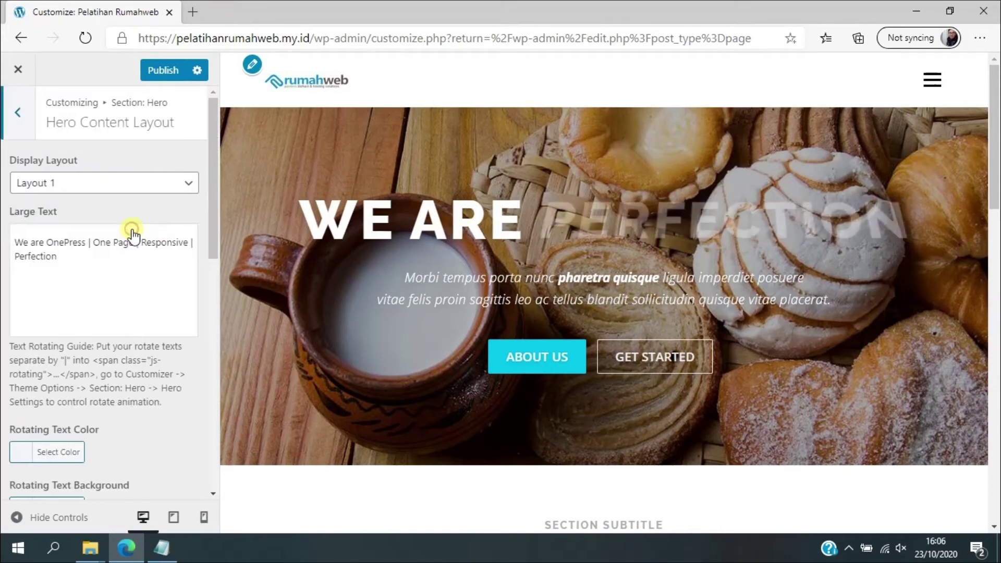
click(83, 251)
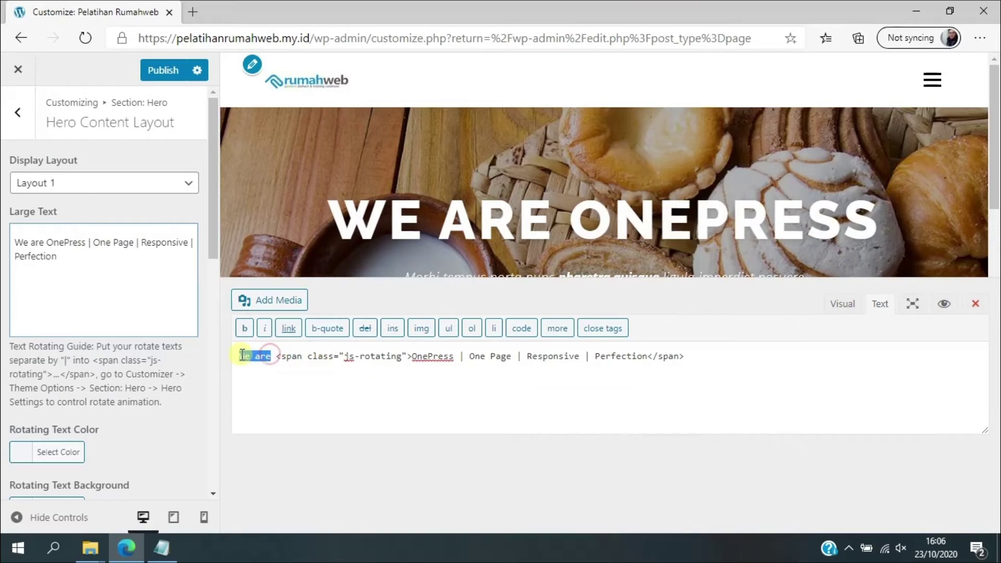
text(Toko Roti)
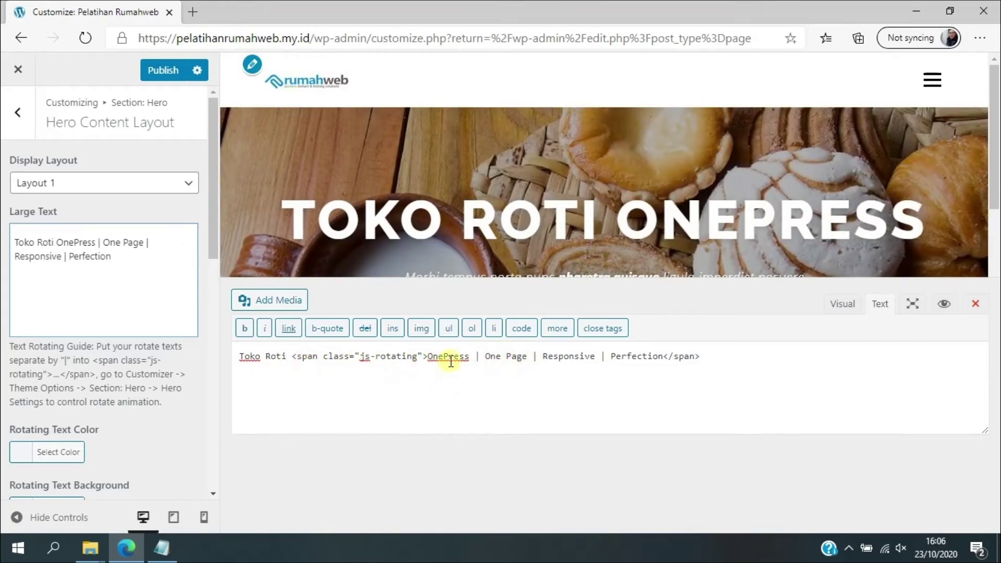
Step: Change the rotating words of the hero's large text to Jogja, Terbaik and Terenak, removing the fourth word
text(Jogja)
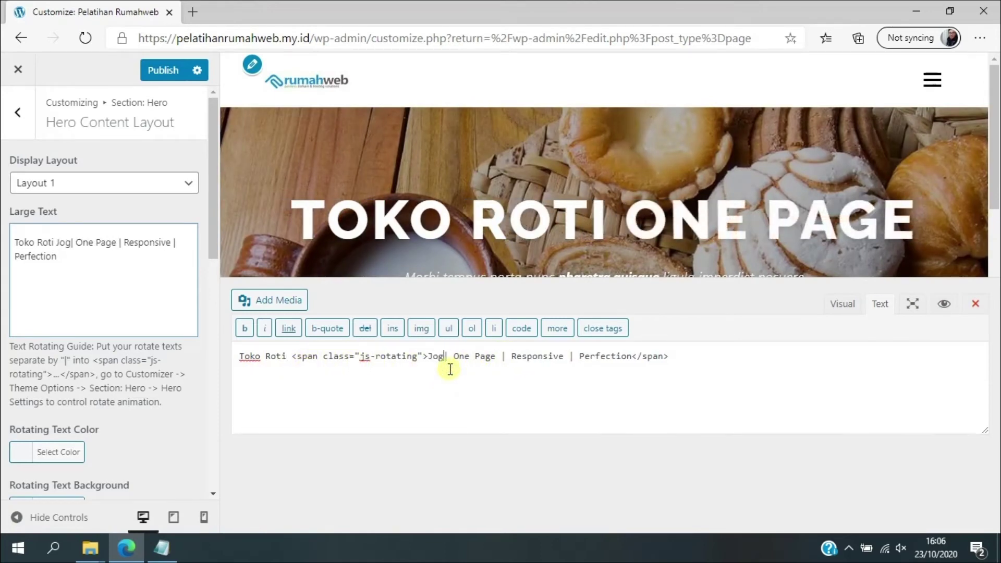
drag(464, 357, 472, 359)
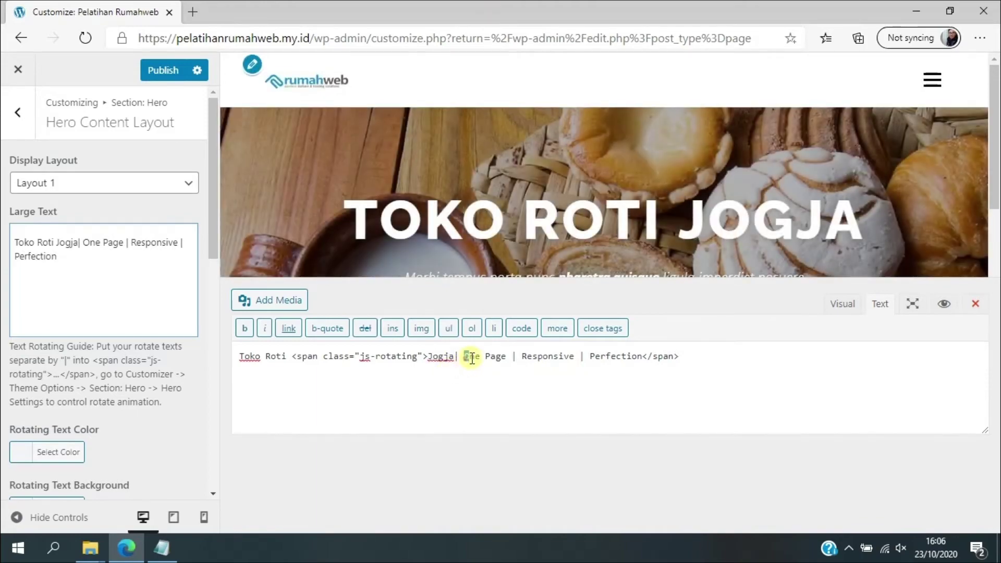
text(Terbaik)
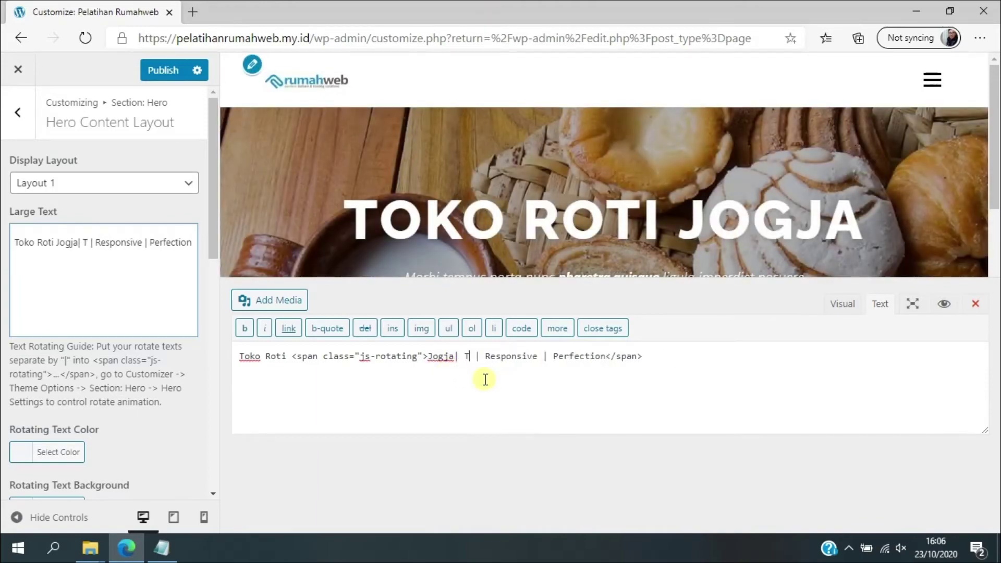
double_click(550, 357)
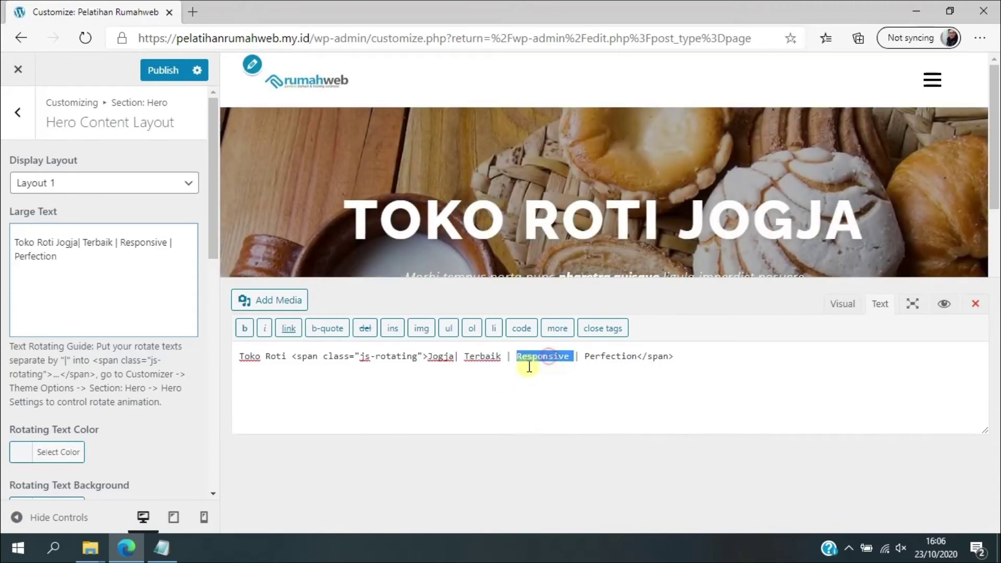
text(Terenak)
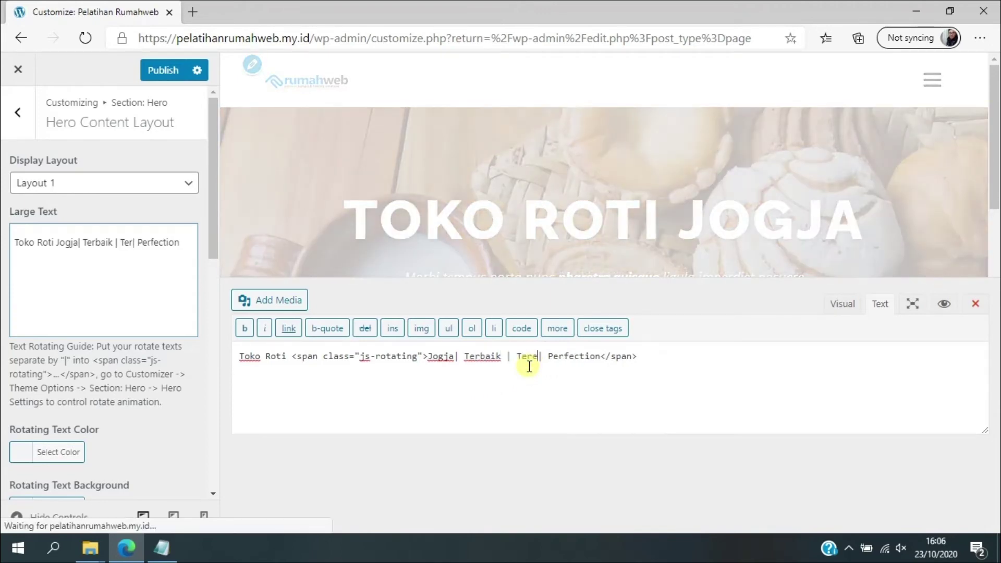
double_click(605, 357)
key(BackSpace)
key(BackSpace)
key(BackSpace)
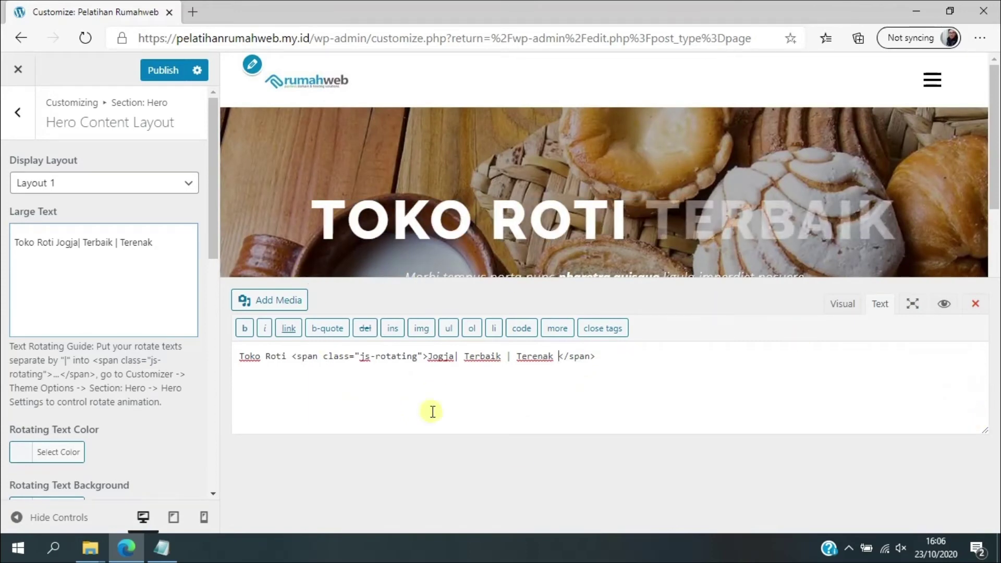
Step: Replace the hero's small text with "Toko Roti Pertama di Jogja" and close the text editor
scroll(93, 239, down, 5)
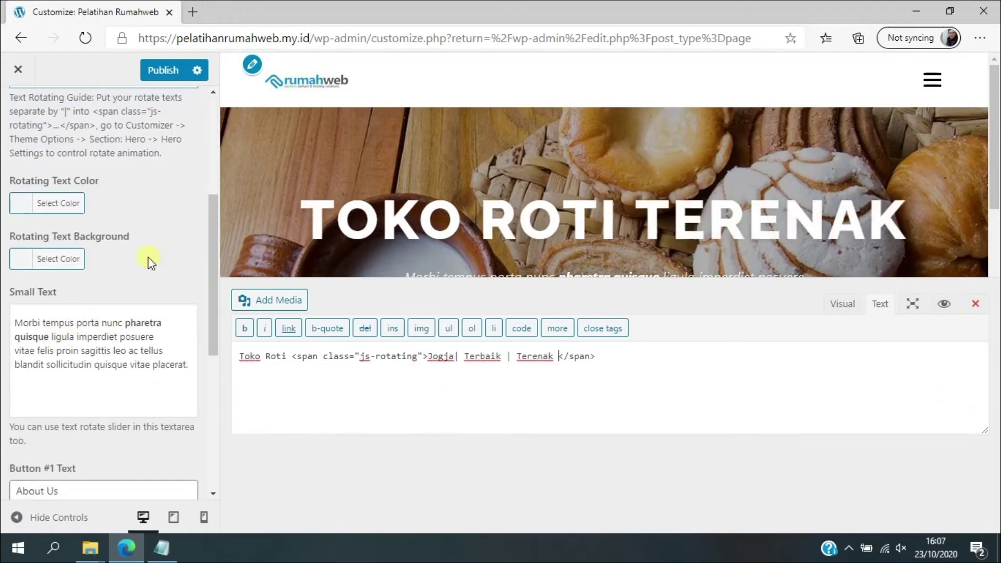
click(83, 355)
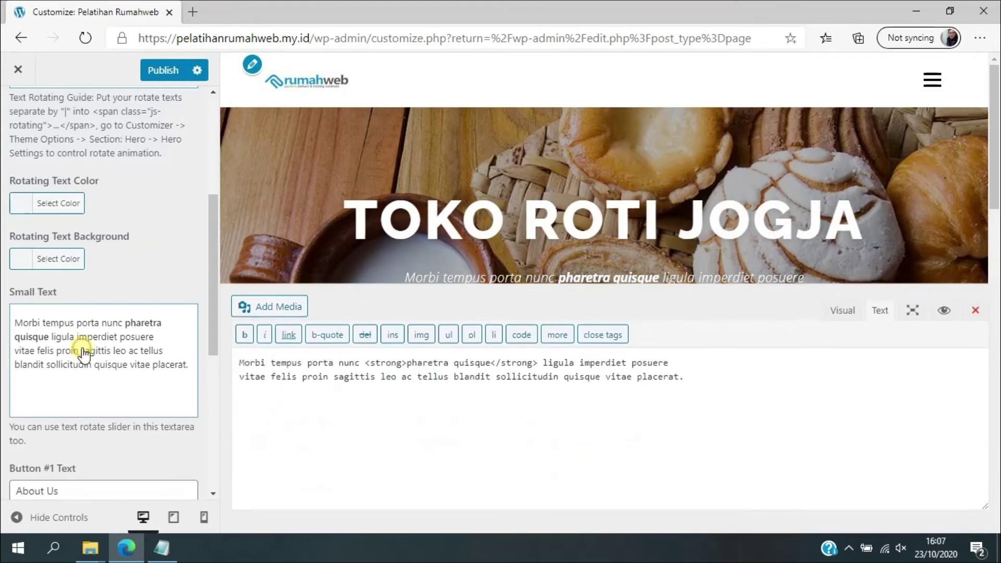
key(ctrl+shift+Left)
key(ctrl+shift+Left)
key(ctrl+shift+Left)
key(ctrl+shift+Left)
key(ctrl+shift+Left)
key(ctrl+shift+Left)
key(ctrl+shift+Left)
key(ctrl+shift+Left)
key(ctrl+shift+Left)
key(ctrl+shift+Left)
key(ctrl+shift+Left)
key(ctrl+shift+Left)
key(ctrl+shift+Left)
key(ctrl+shift+Left)
key(ctrl+shift+Left)
key(ctrl+shift+Left)
key(ctrl+shift+Left)
key(ctrl+shift+Left)
key(ctrl+shift+Left)
key(ctrl+shift+Left)
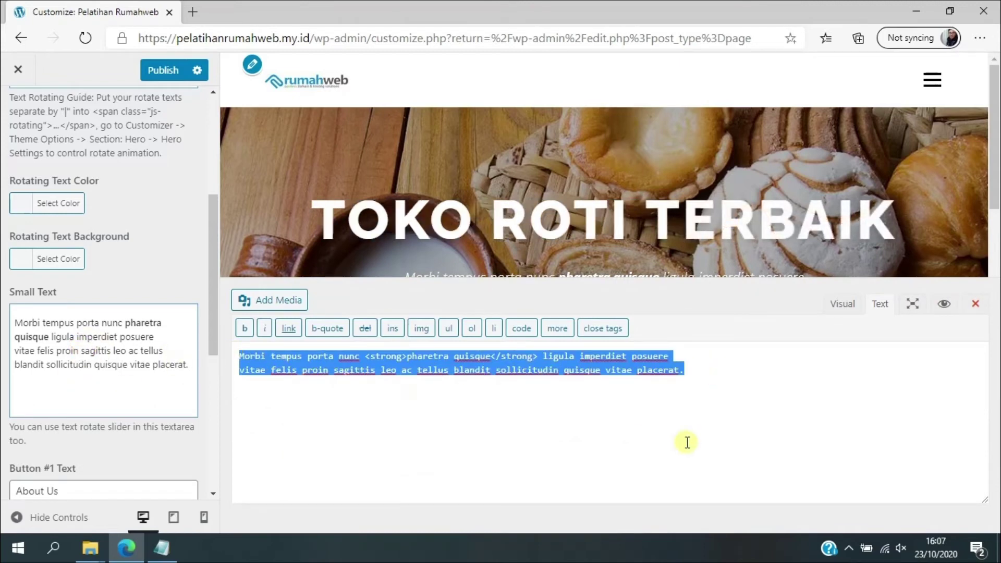
text(Toko Ro)
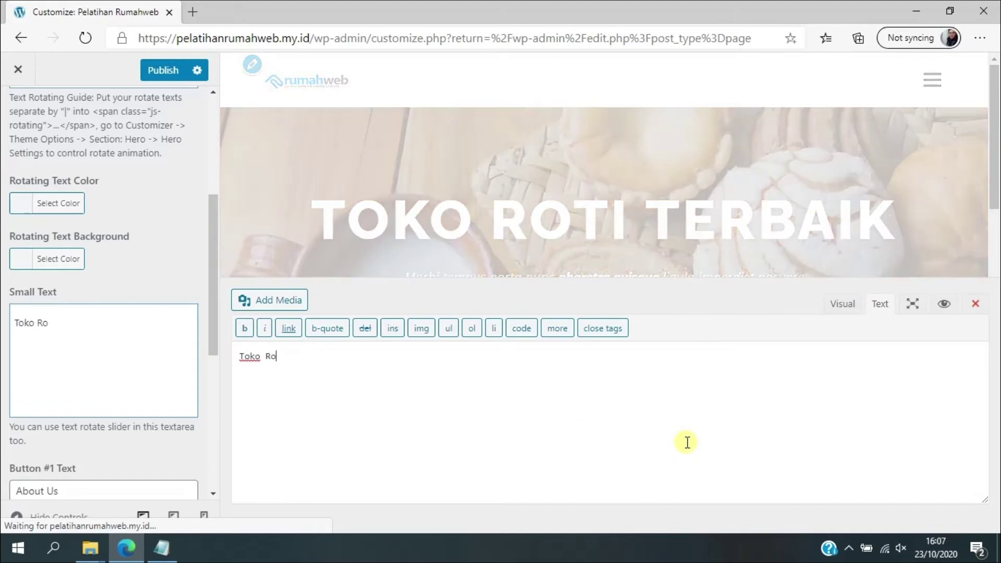
text(ti Pertama )
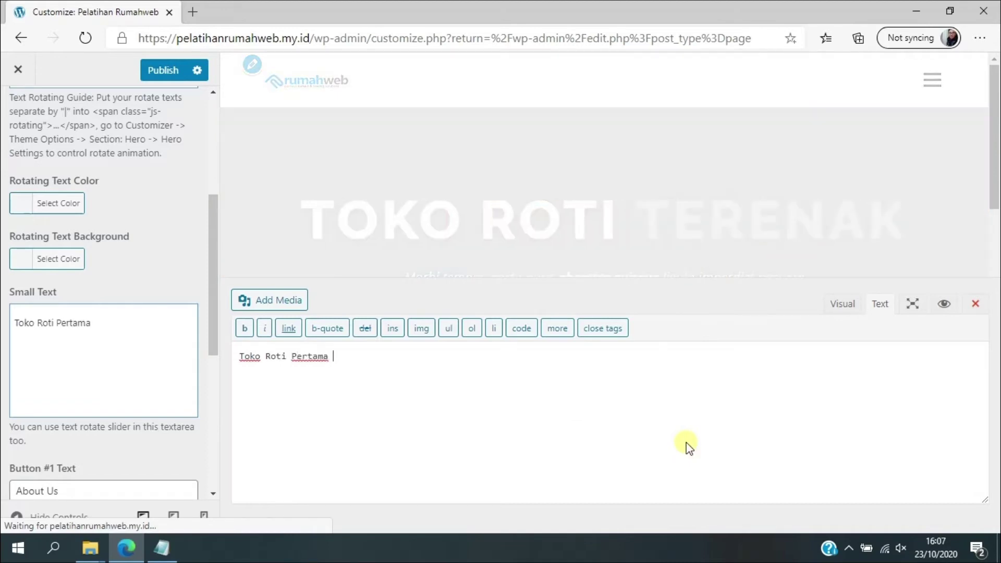
text(Di Jogja)
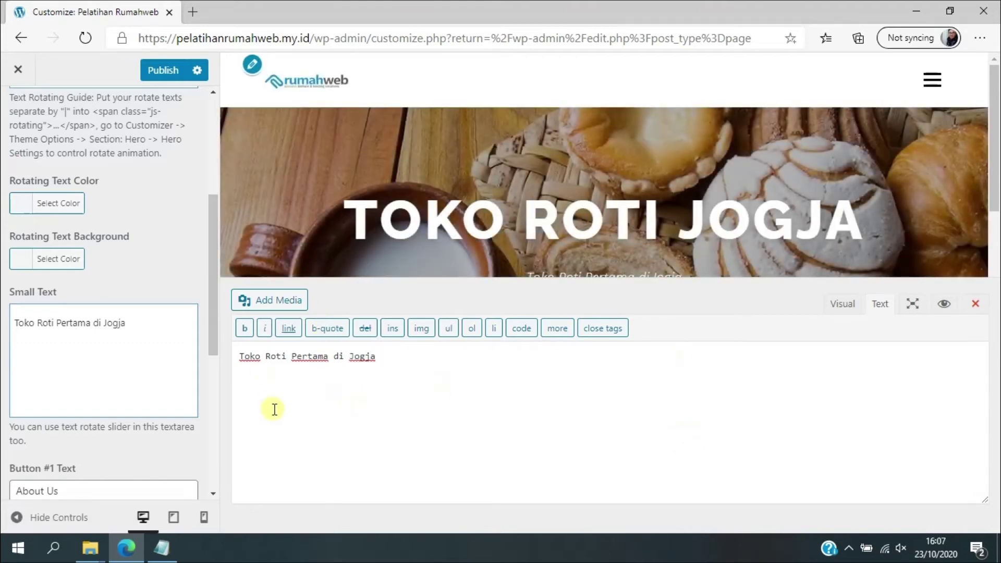
scroll(115, 180, down, 3)
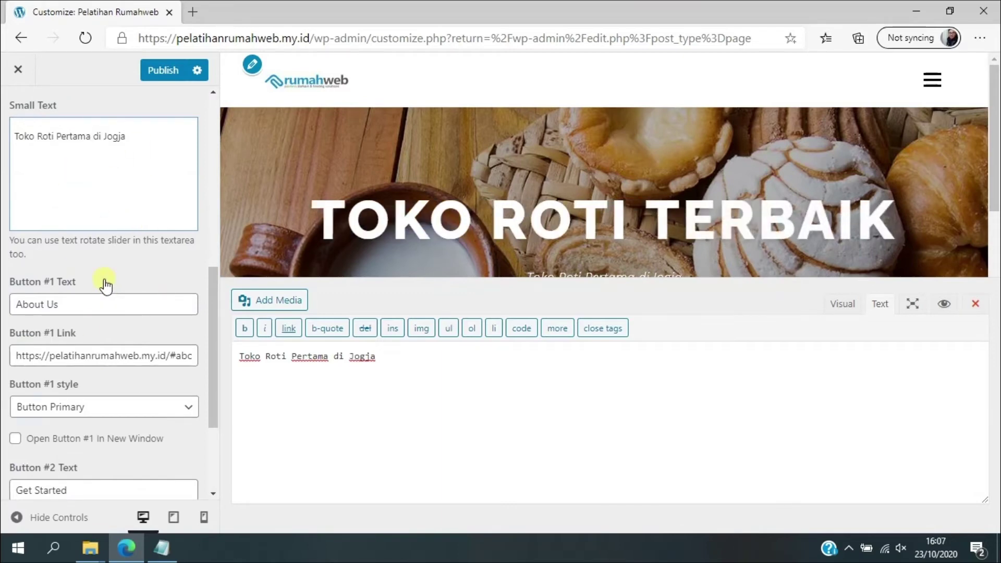
click(978, 308)
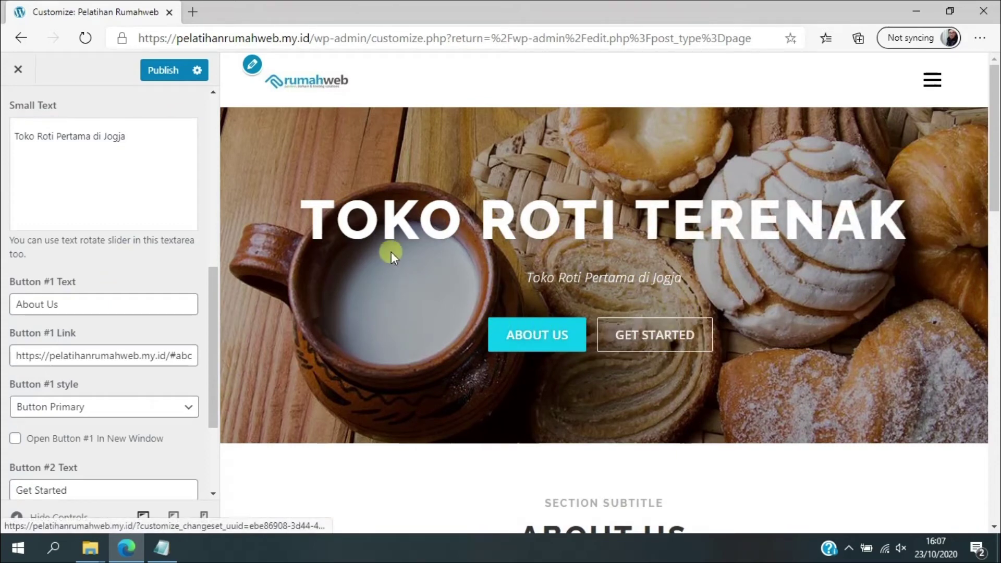
Step: Set the text of the hero's Button #1 to WhatsApps
click(123, 302)
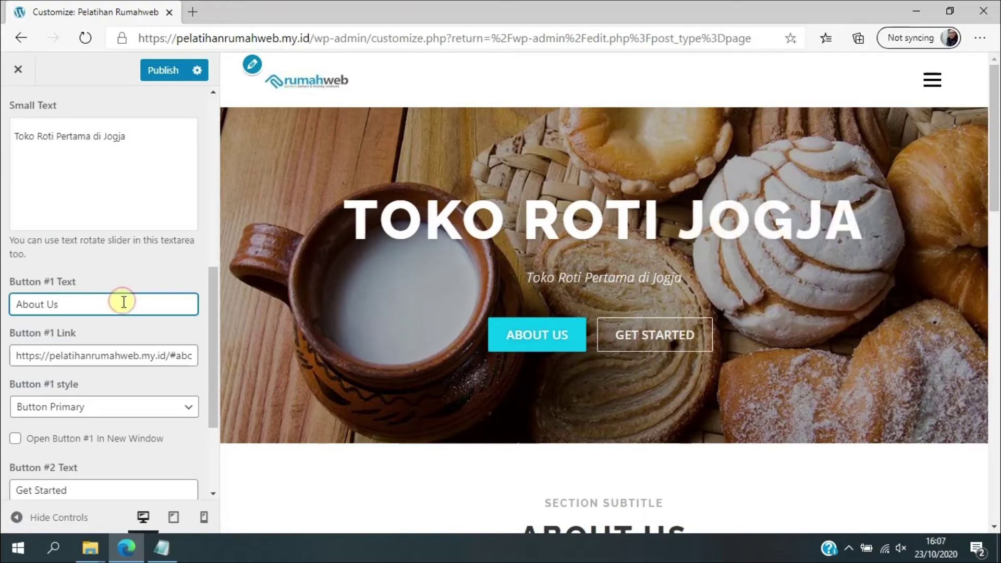
text(Whats)
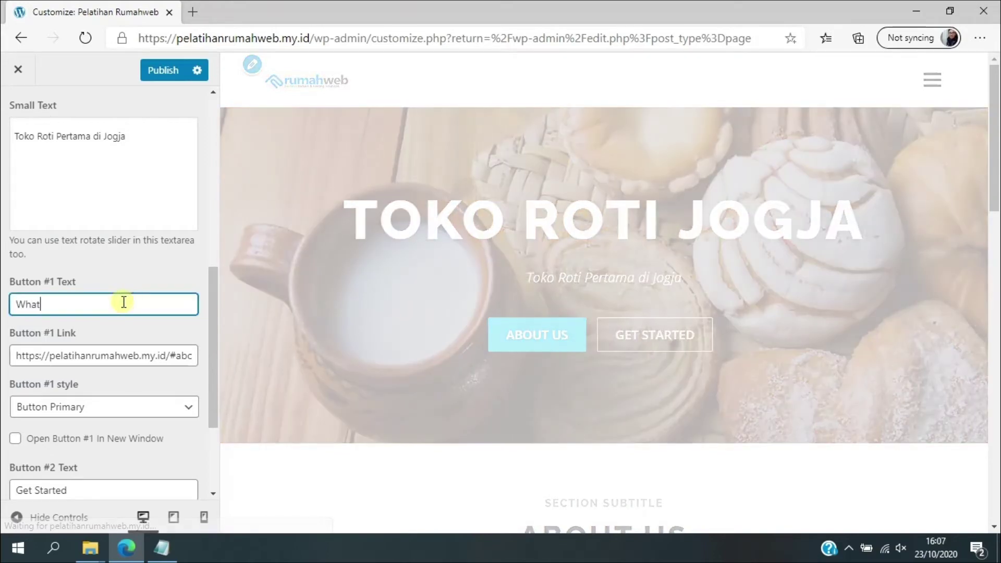
text(Apps)
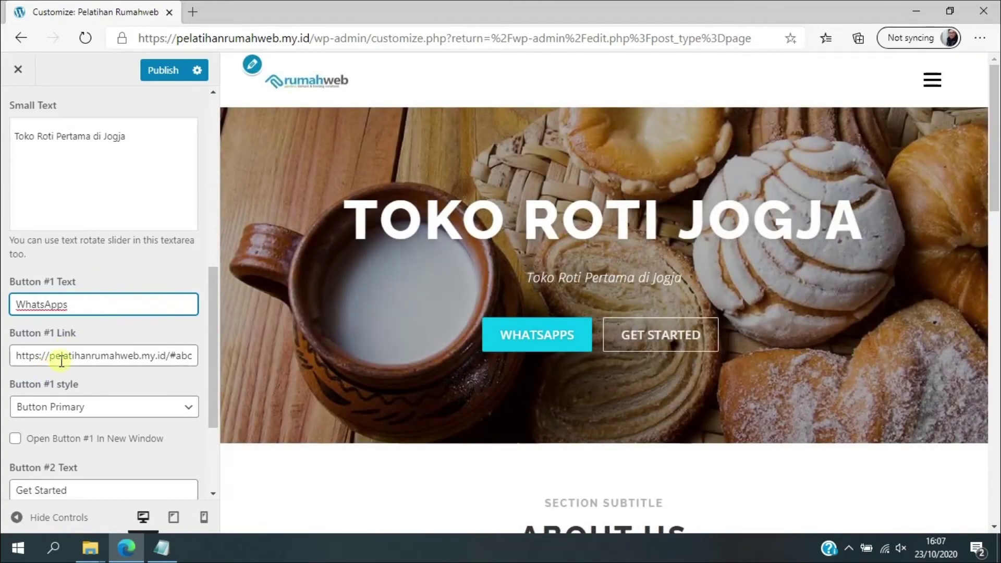
click(50, 357)
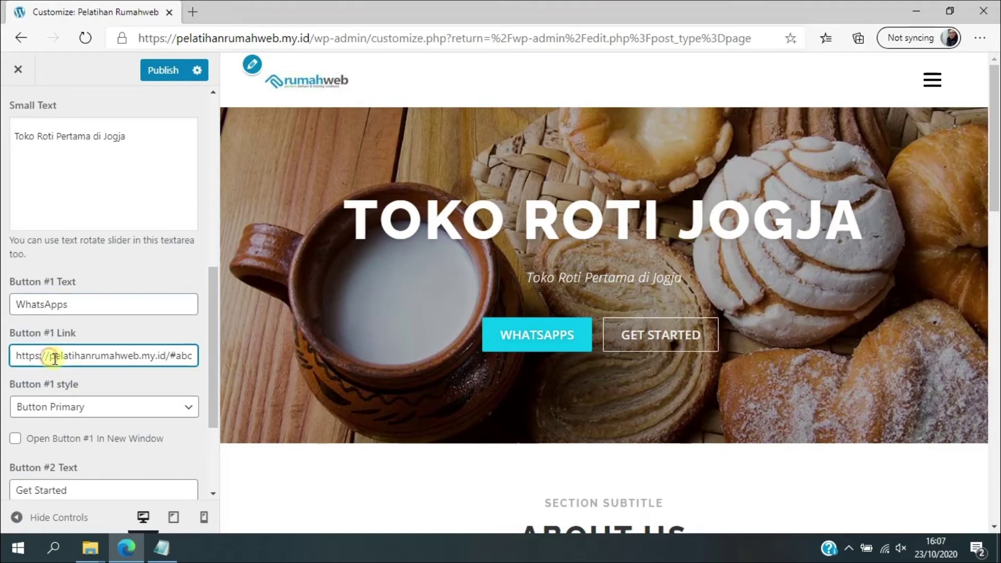
triple_click(55, 358)
text(https)
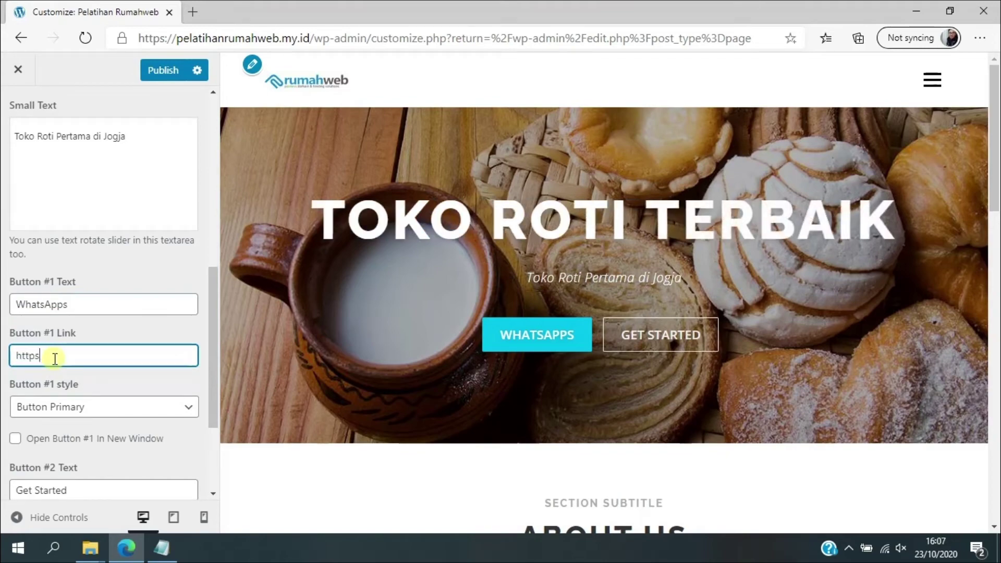
text(://wa)
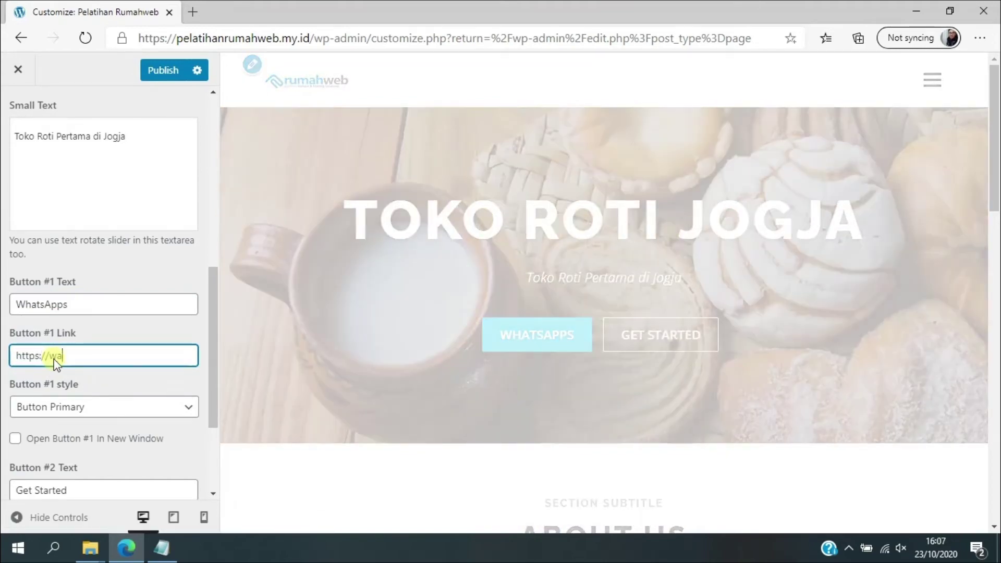
text(.me/62)
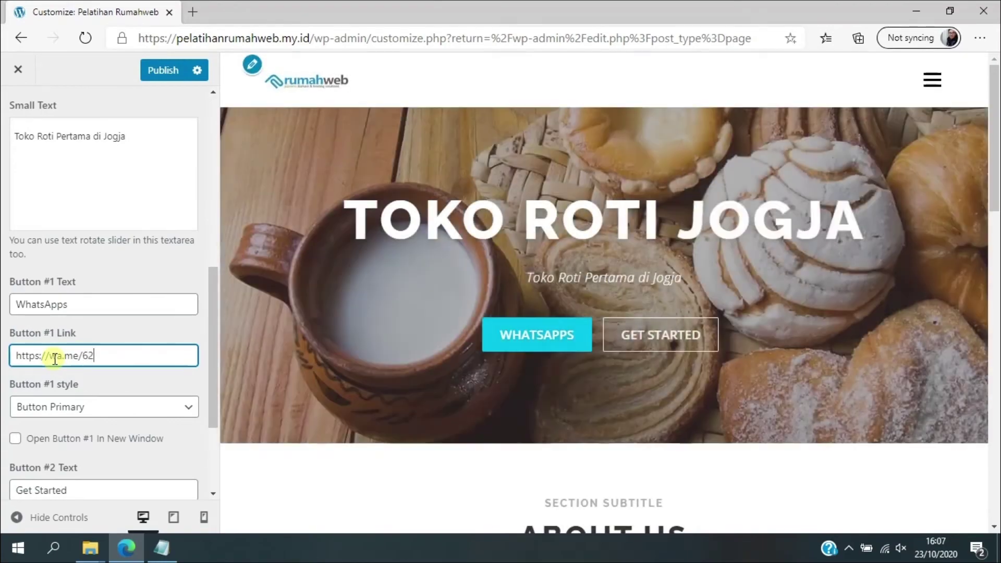
text(012345678)
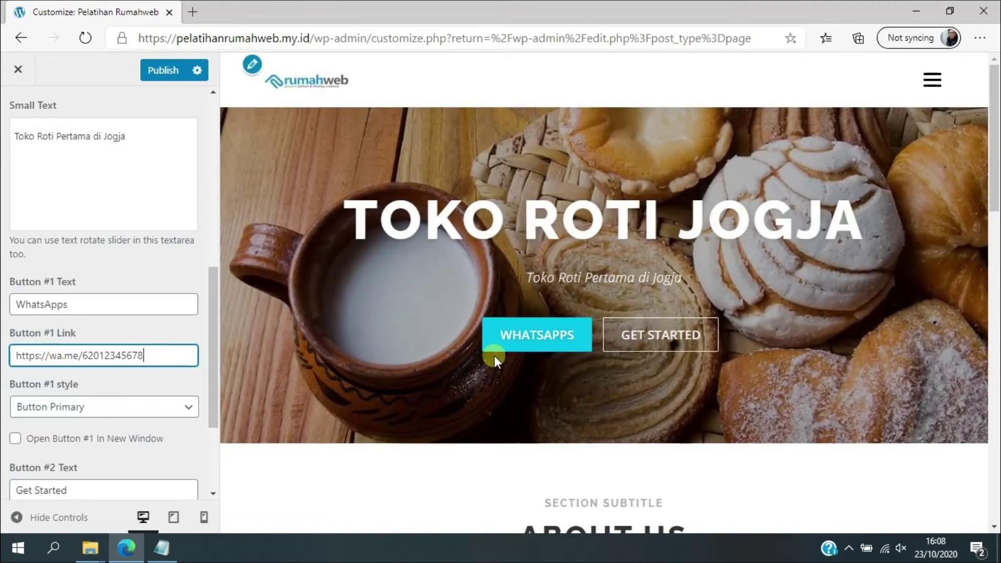
Step: Set the text of the hero's Button #2 to Katalog
scroll(111, 418, down, 3)
drag(100, 366, 14, 365)
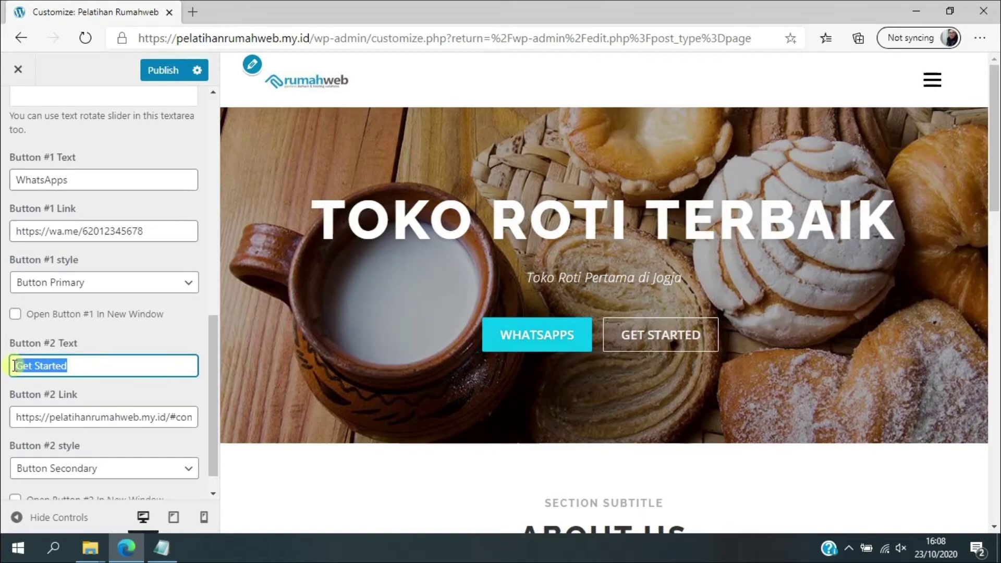
text(Katalog)
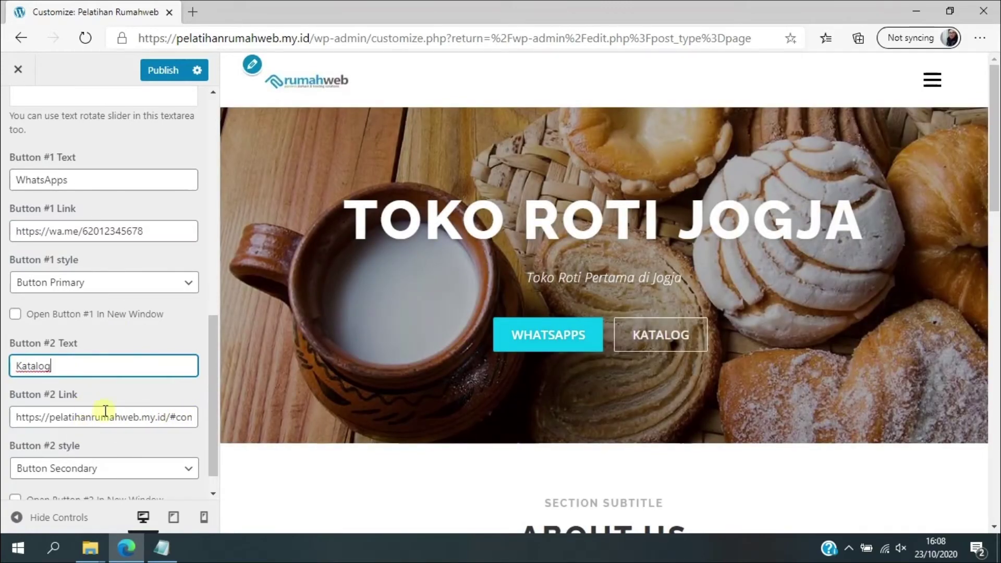
scroll(168, 435, down, 1)
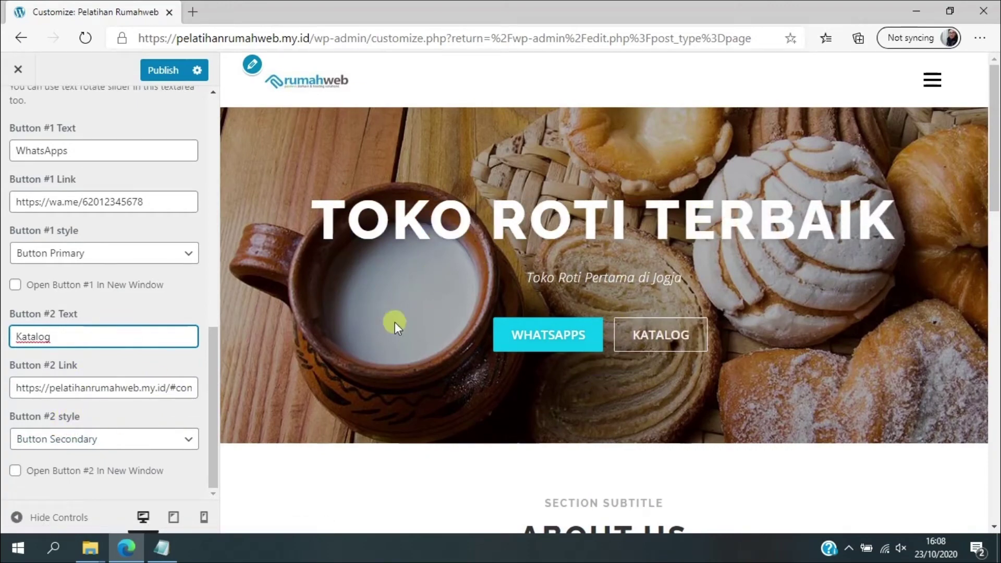
Step: Leave the Hero Content Layout settings and publish the Hero section changes
scroll(599, 369, down, 5)
scroll(115, 254, up, 6)
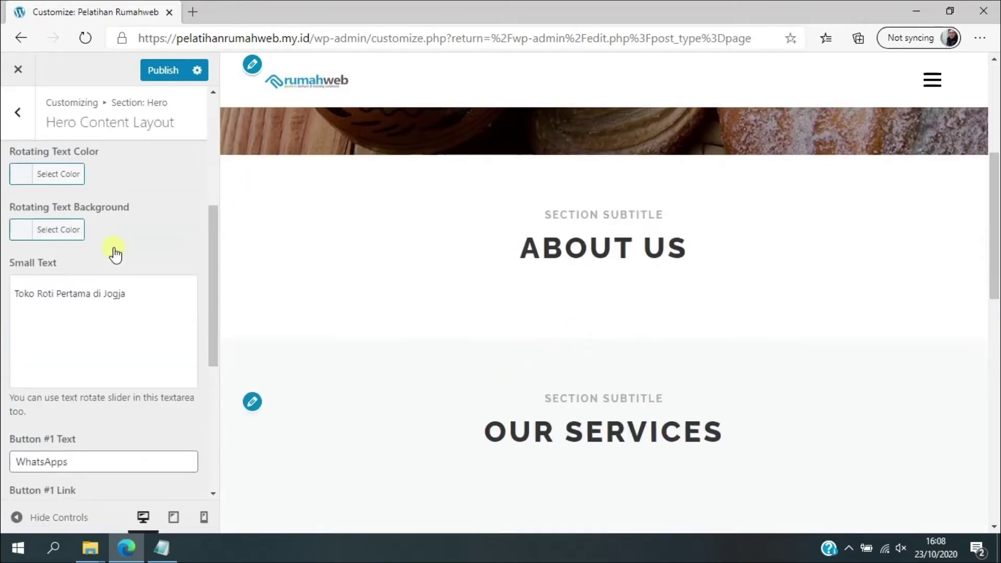
scroll(115, 254, up, 5)
click(19, 112)
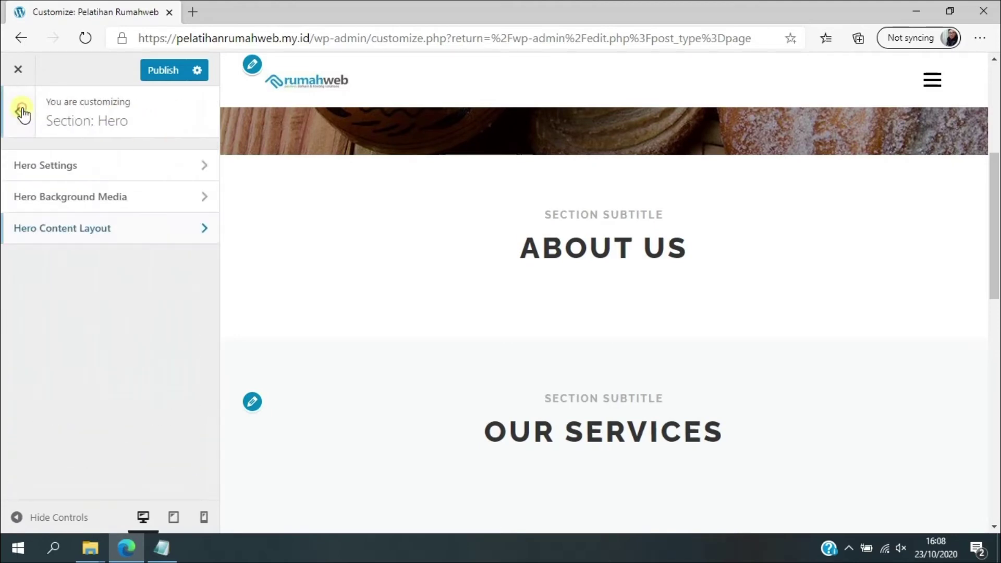
click(159, 78)
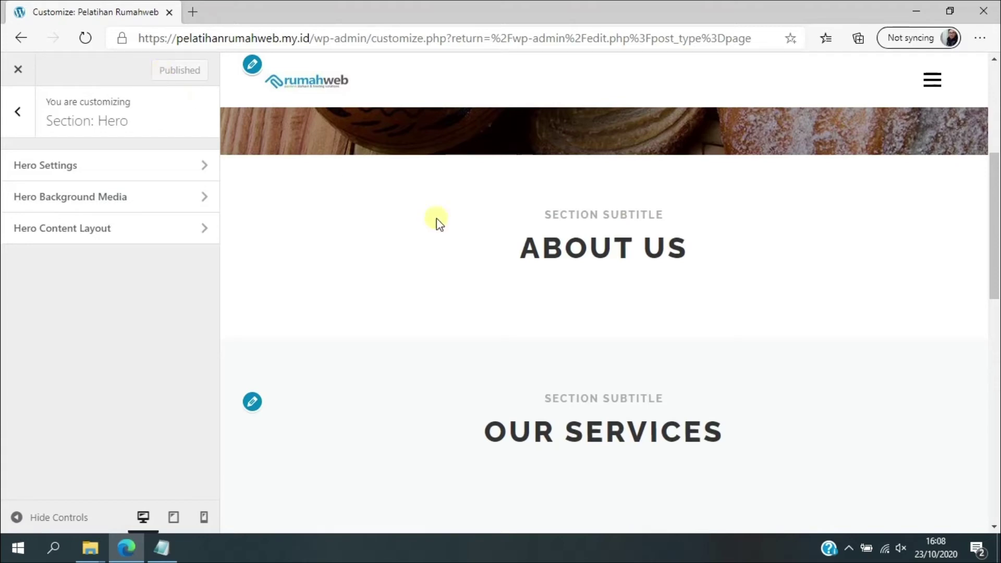
scroll(437, 221, up, 5)
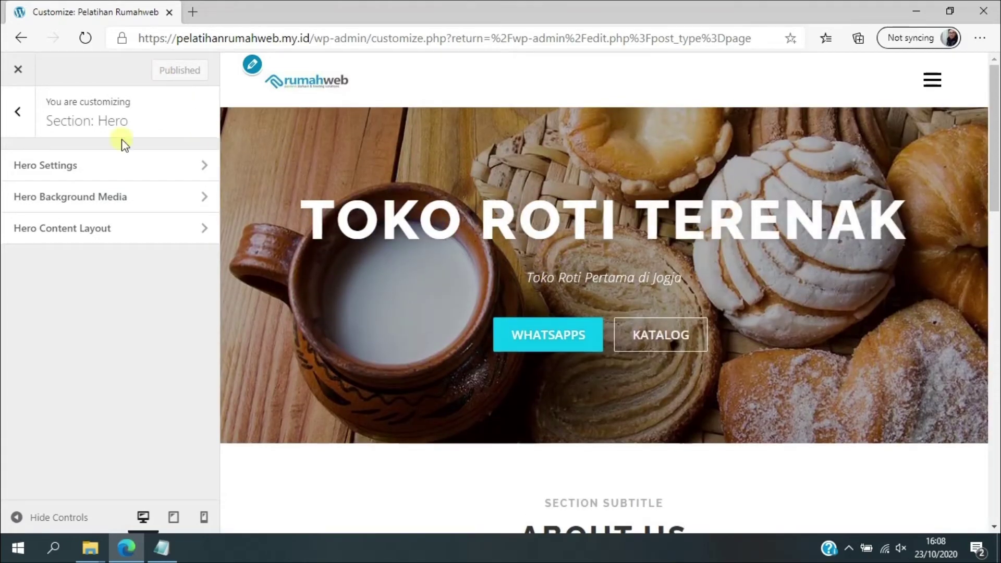
Step: In the Features section's settings, set the section ID to produk and the section title to Produk
click(19, 113)
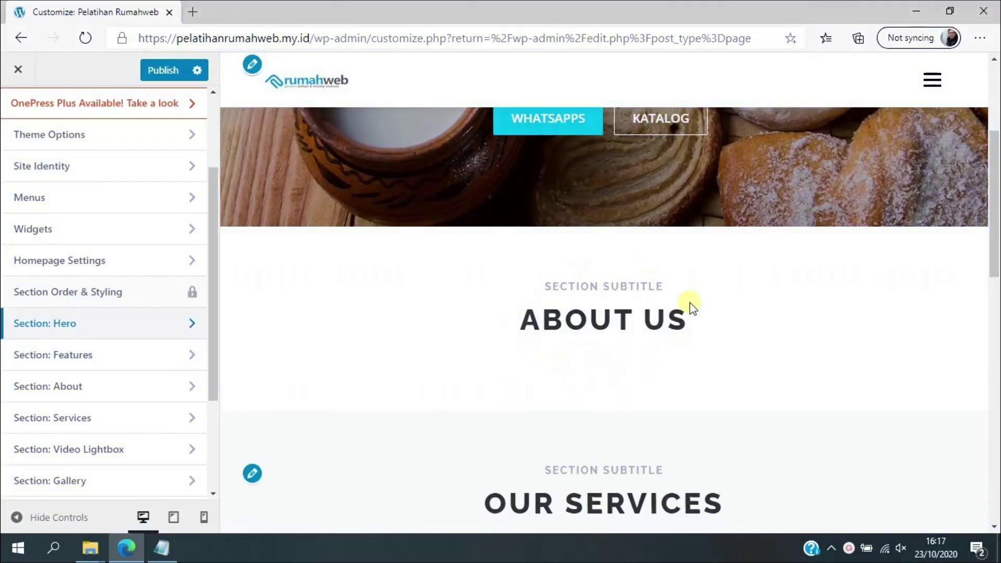
click(75, 359)
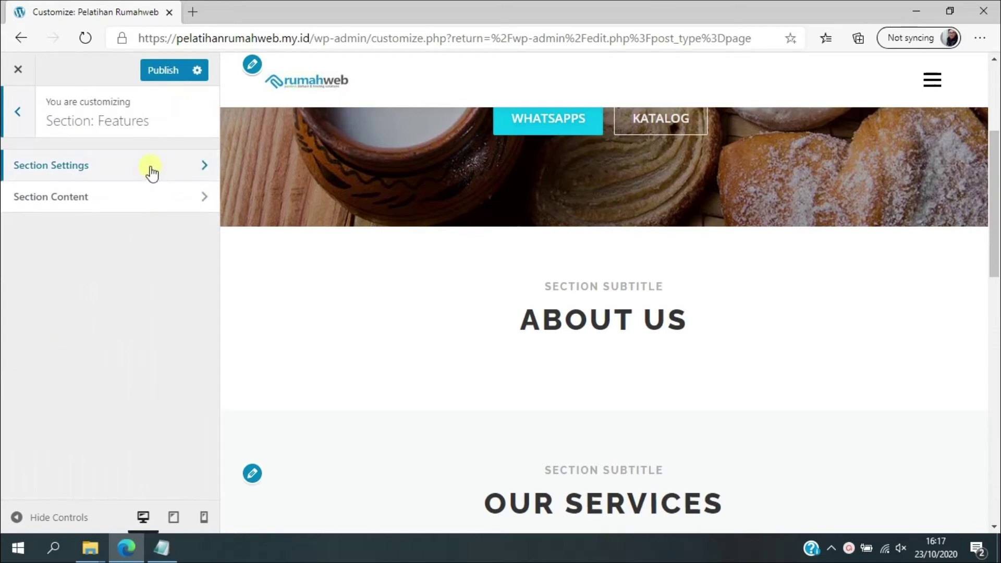
click(151, 174)
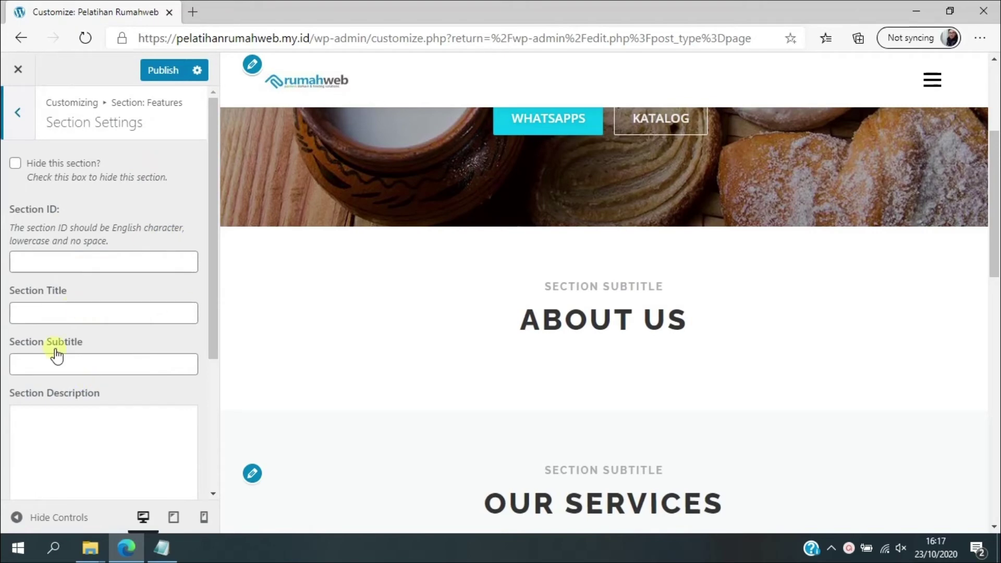
click(41, 262)
text(produk)
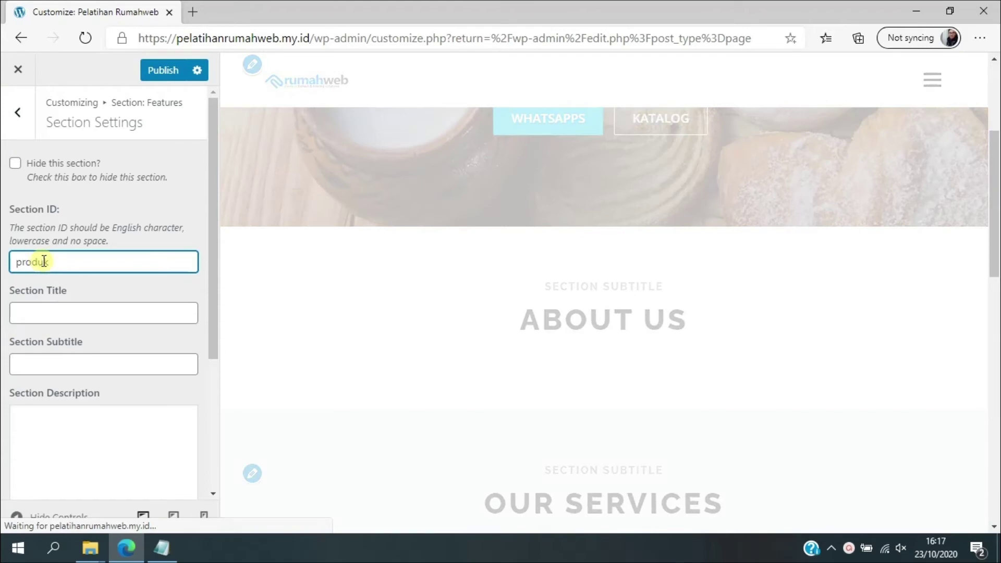
click(45, 316)
text(Produk)
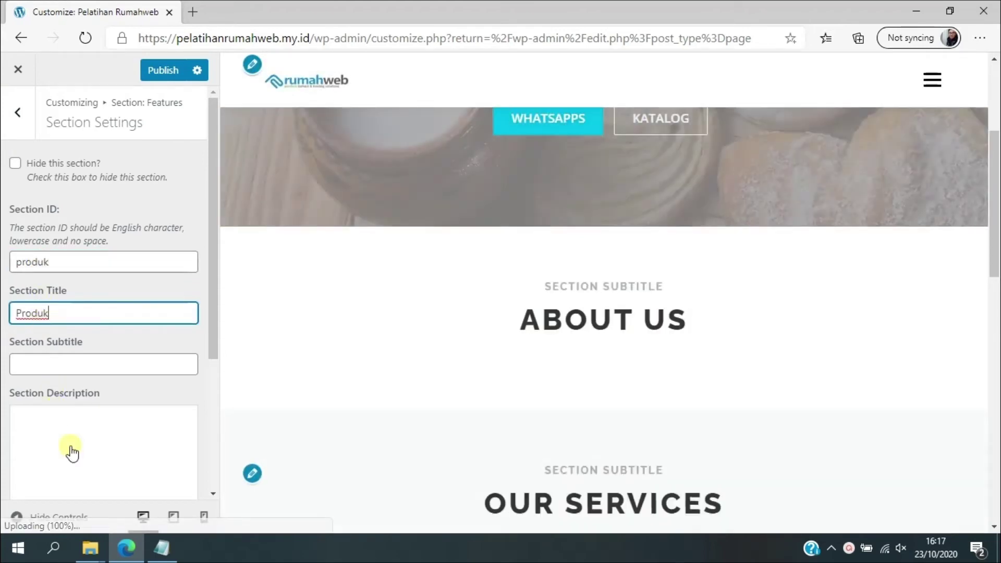
Step: Enter "Produk Paling Laris" as the Features section's description
scroll(119, 441, down, 1)
click(83, 365)
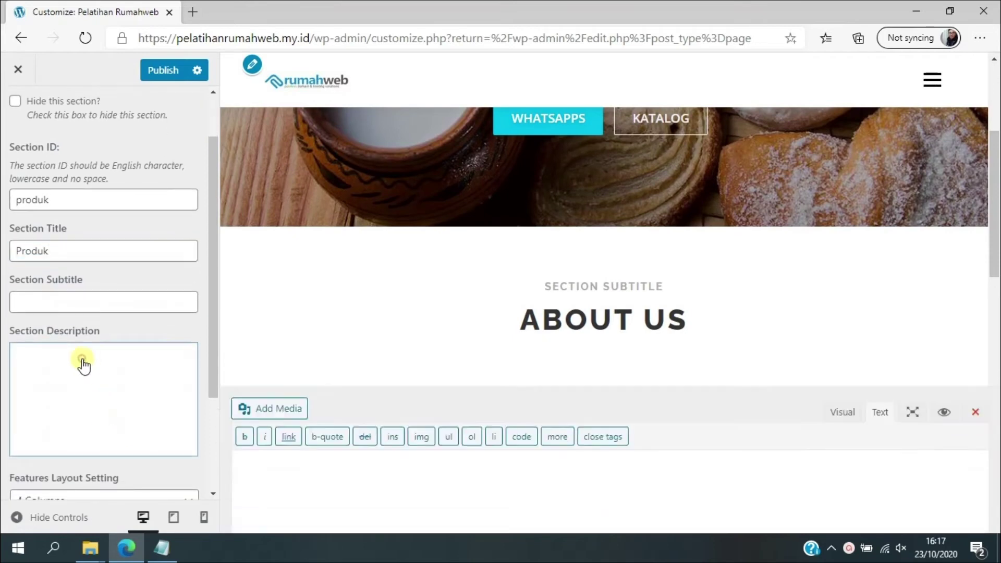
click(339, 415)
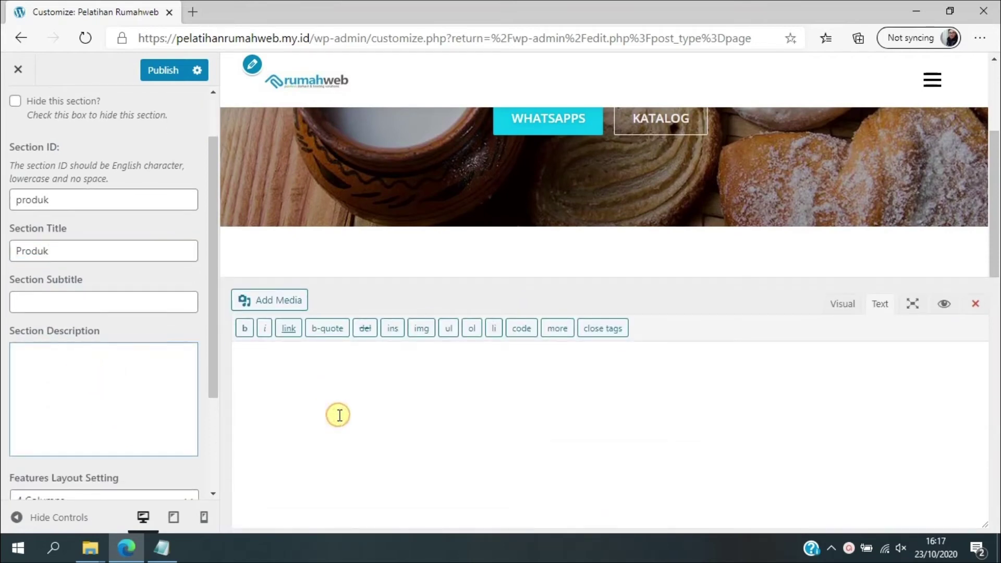
text(Informasi P)
key(BackSpace)
key(BackSpace)
key(BackSpace)
key(BackSpace)
key(BackSpace)
key(BackSpace)
key(BackSpace)
key(BackSpace)
key(BackSpace)
key(BackSpace)
key(BackSpace)
text(Produk Pa)
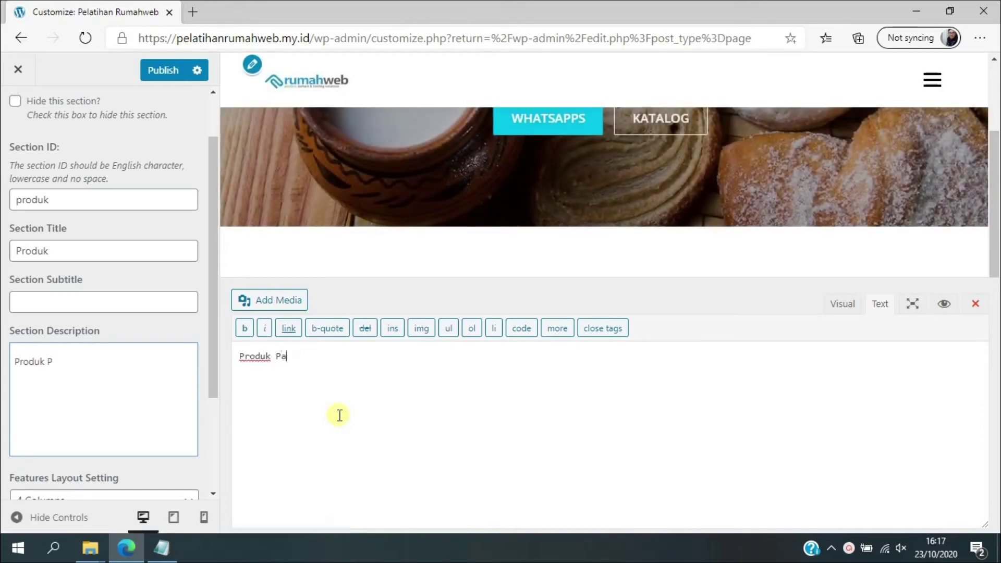
text(ling Laris)
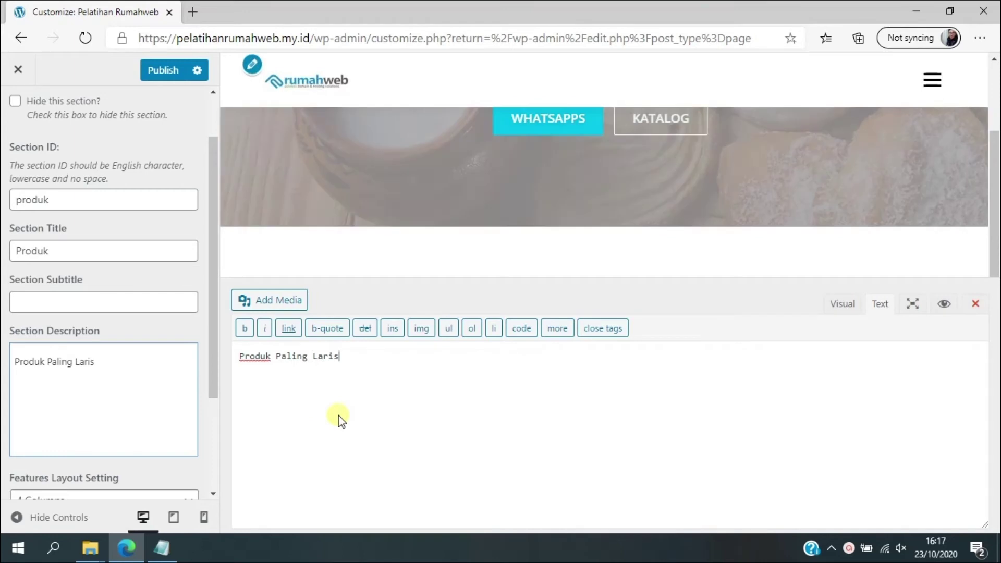
Step: Set the Features layout to 3 Columns and open the section's content settings
scroll(141, 406, down, 1)
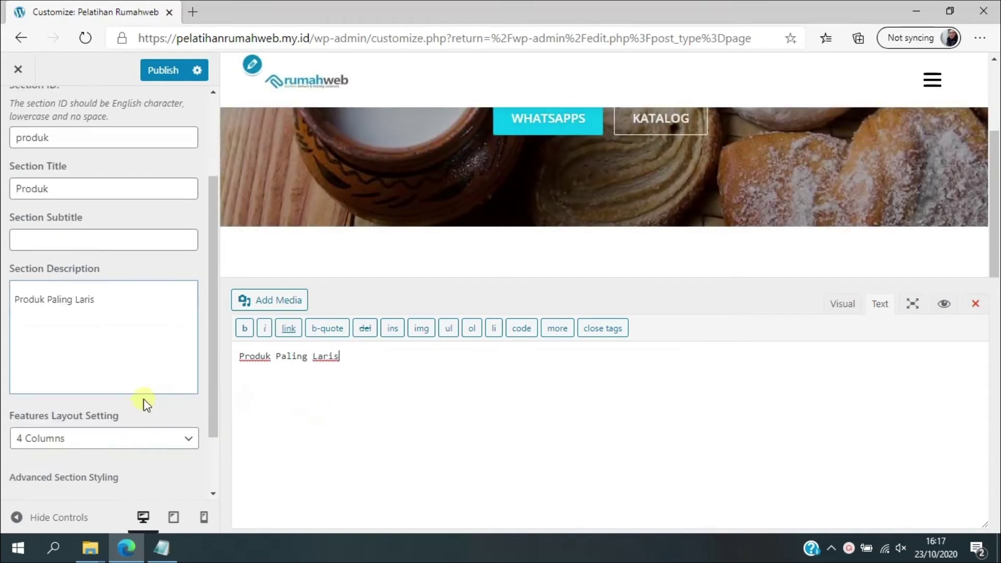
click(86, 443)
click(76, 474)
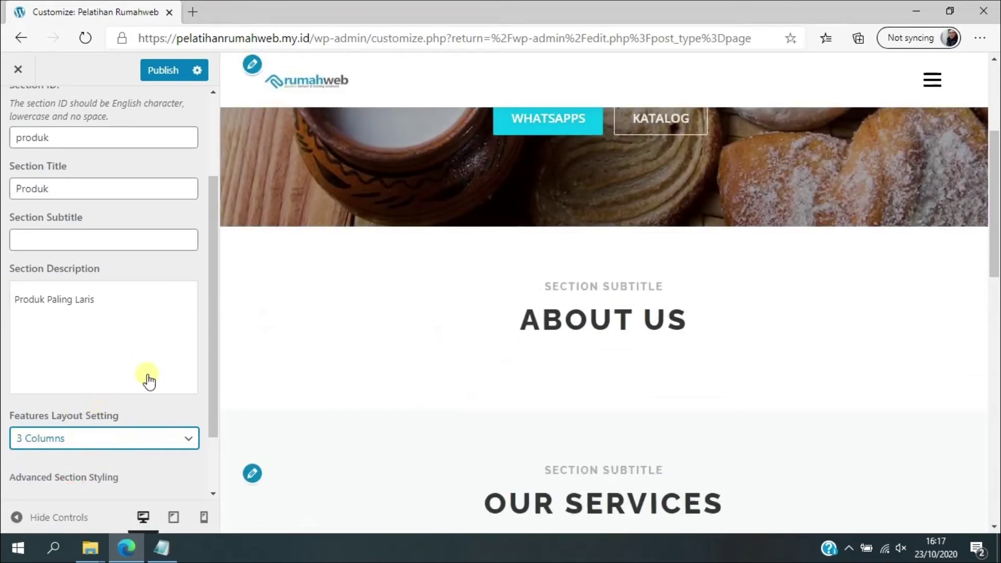
scroll(72, 218, up, 3)
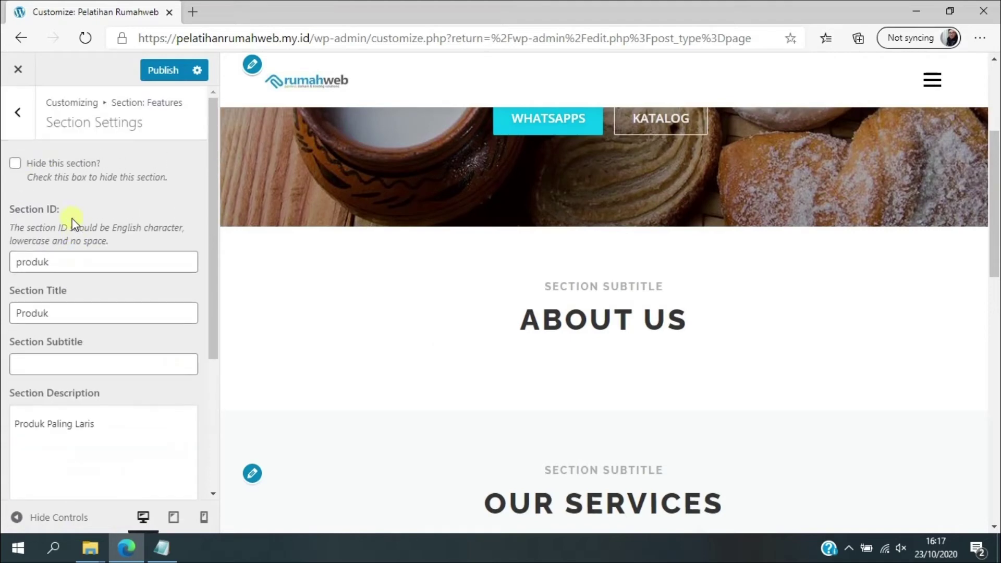
click(17, 112)
click(105, 205)
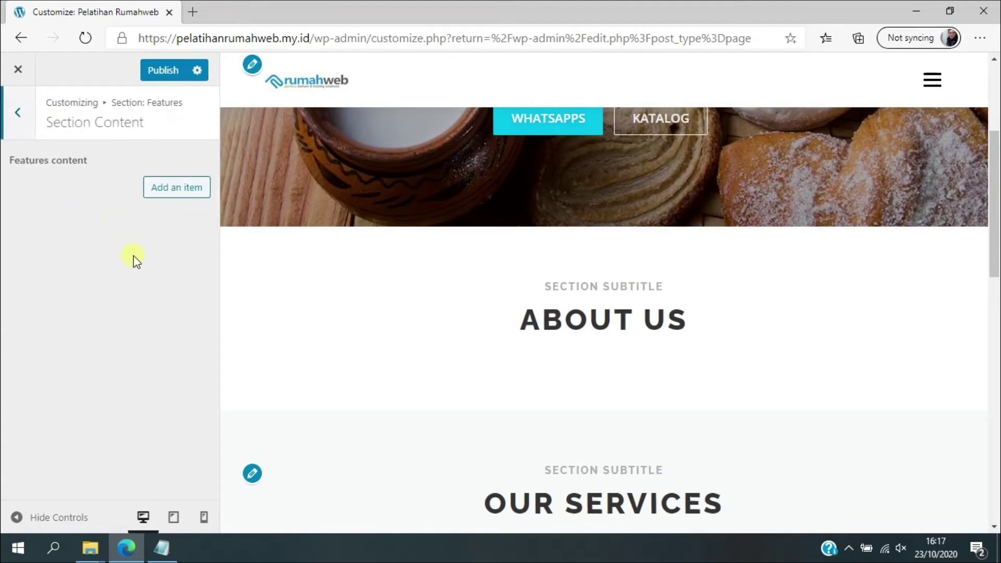
Step: Add three blank items to the Features section content
click(170, 197)
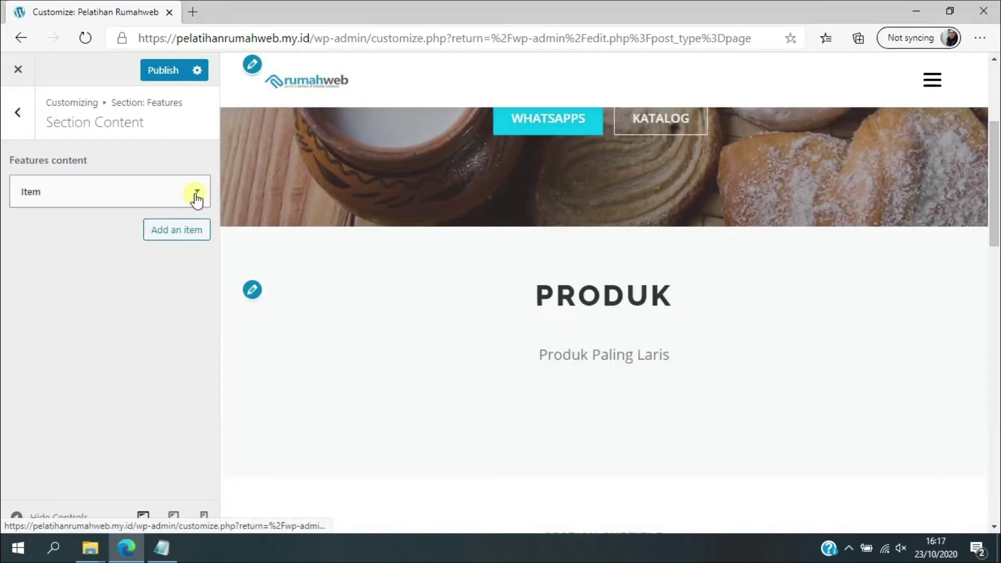
click(196, 194)
click(196, 194)
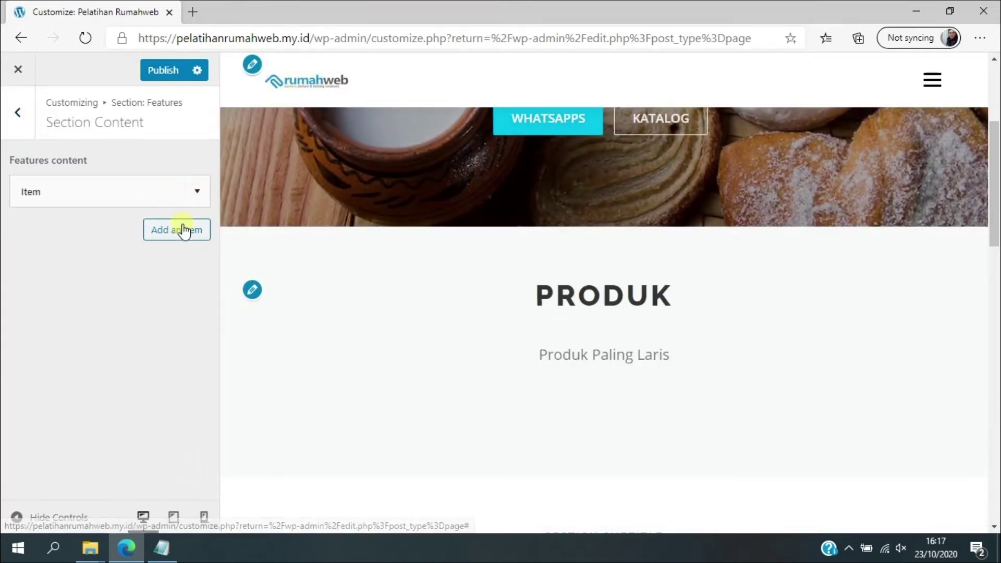
click(184, 231)
click(184, 270)
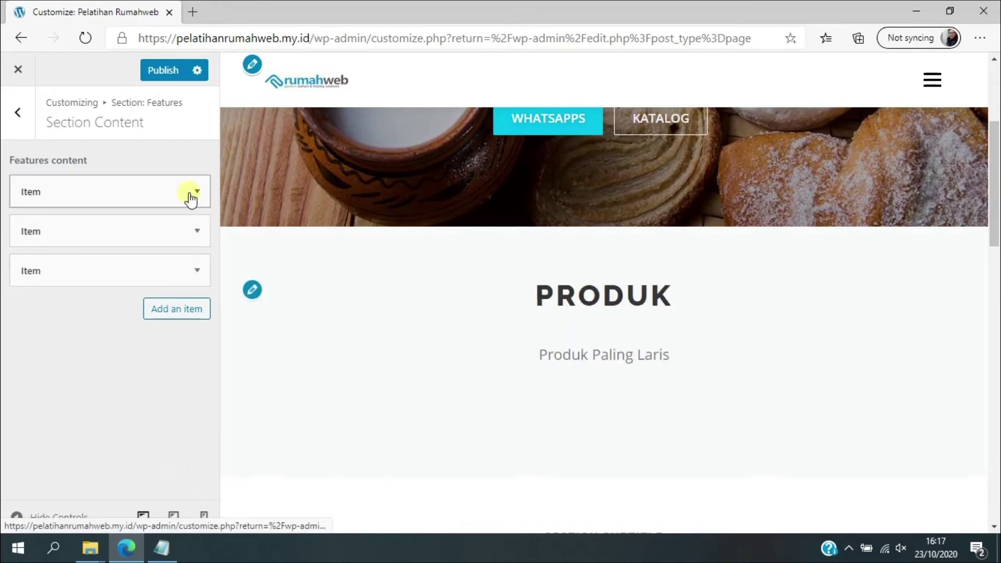
Step: Title the first features item "Roti Krumpul" and set its custom icon type to image
click(194, 193)
click(63, 242)
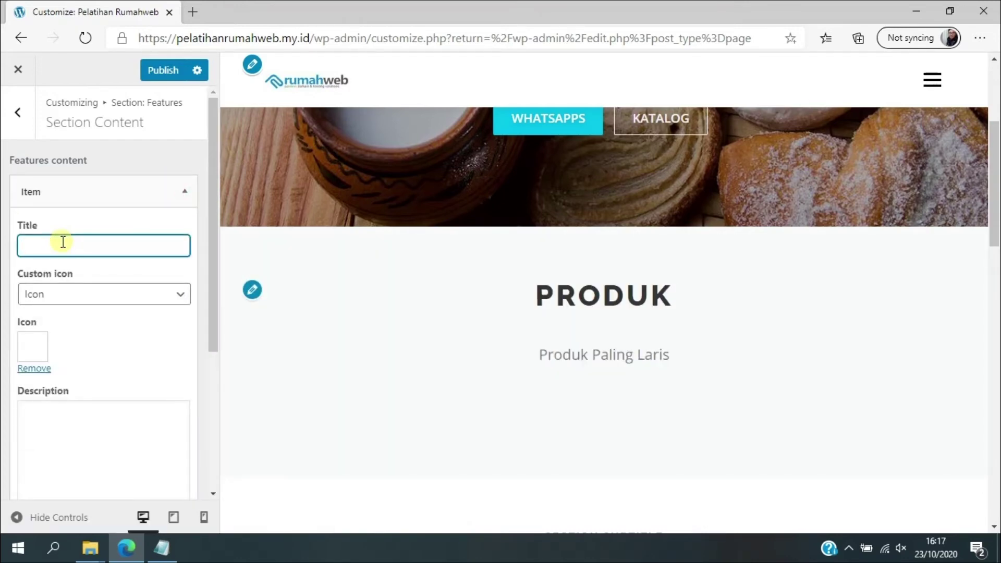
text(Roti Kru)
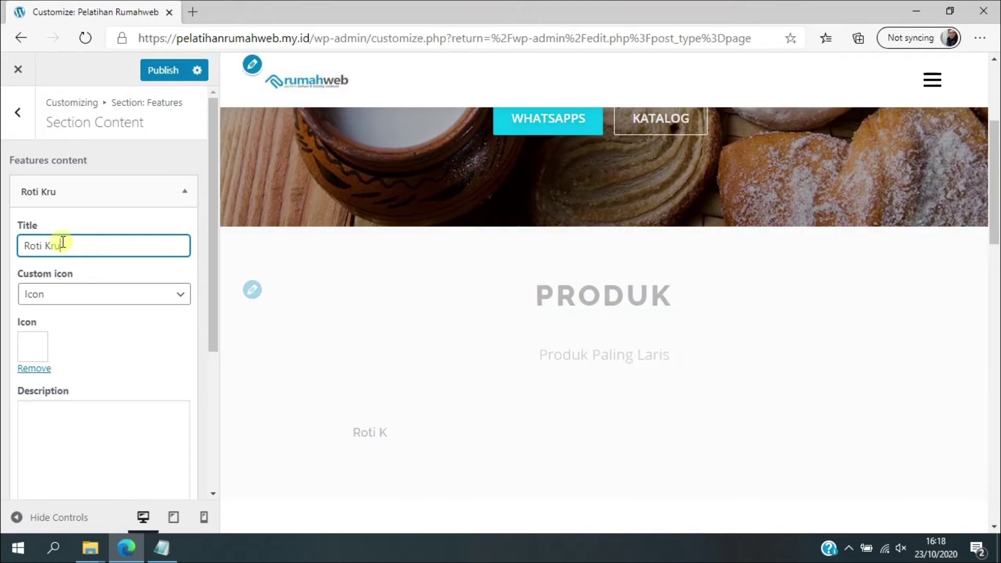
text(mpul)
click(99, 298)
click(60, 330)
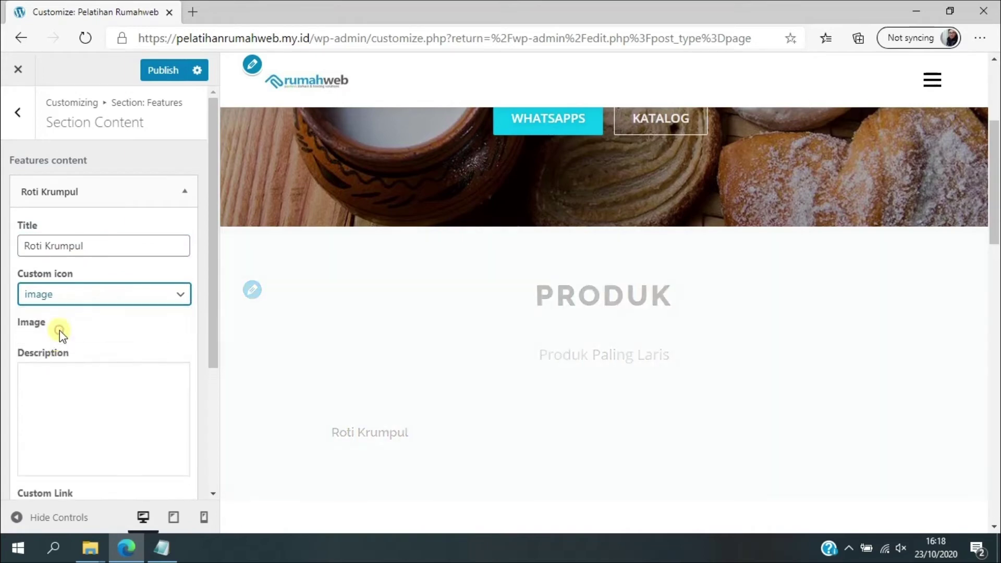
Step: Upload the roti_krumpul picture from the Pelatihan WordPress folder and use it as the Roti Krumpul item's image
click(167, 364)
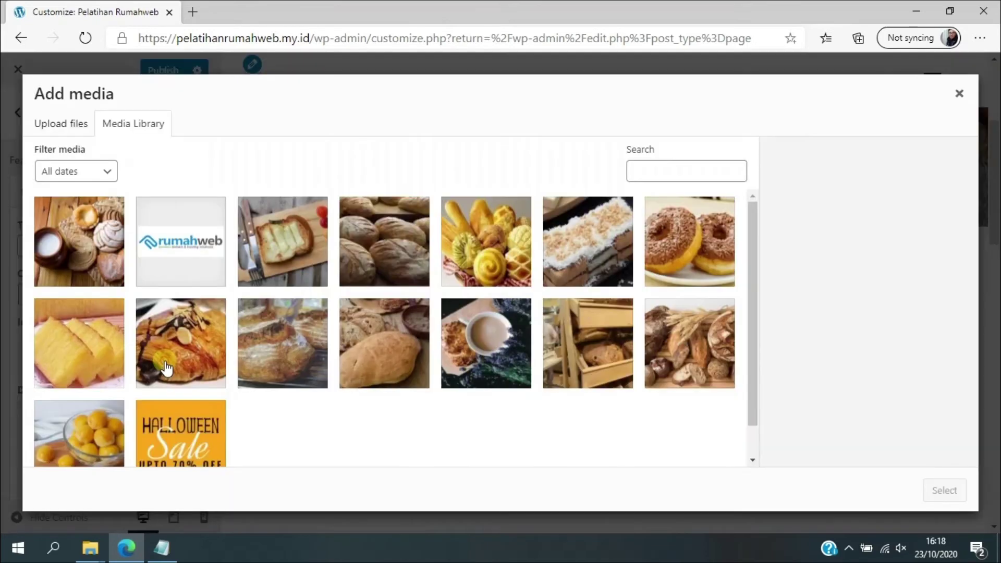
click(69, 130)
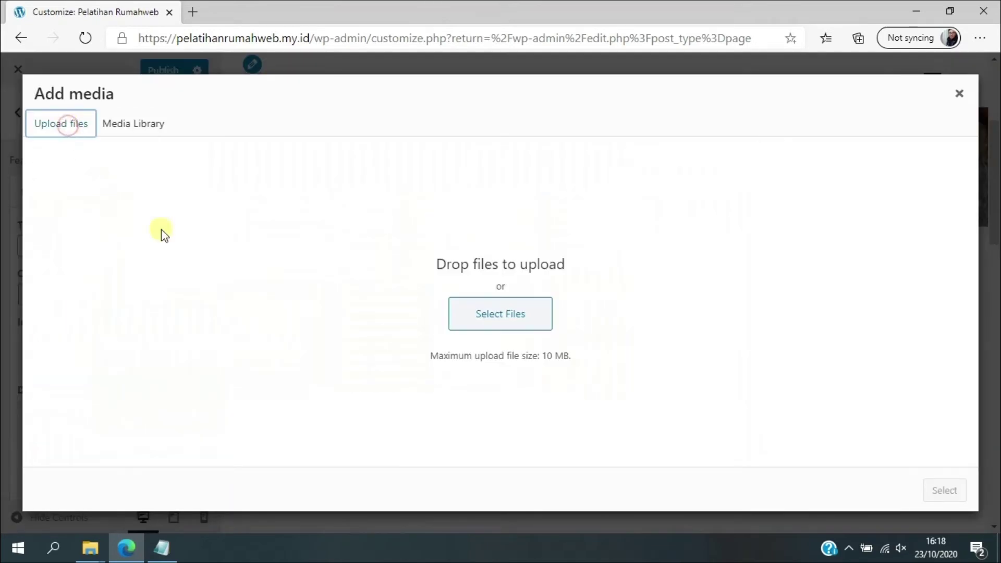
click(482, 315)
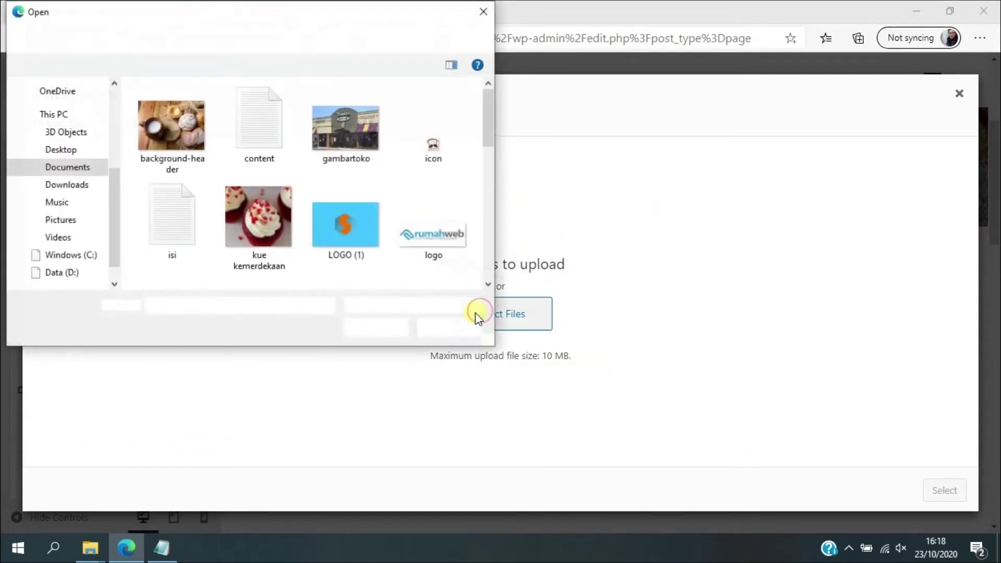
scroll(417, 256, down, 3)
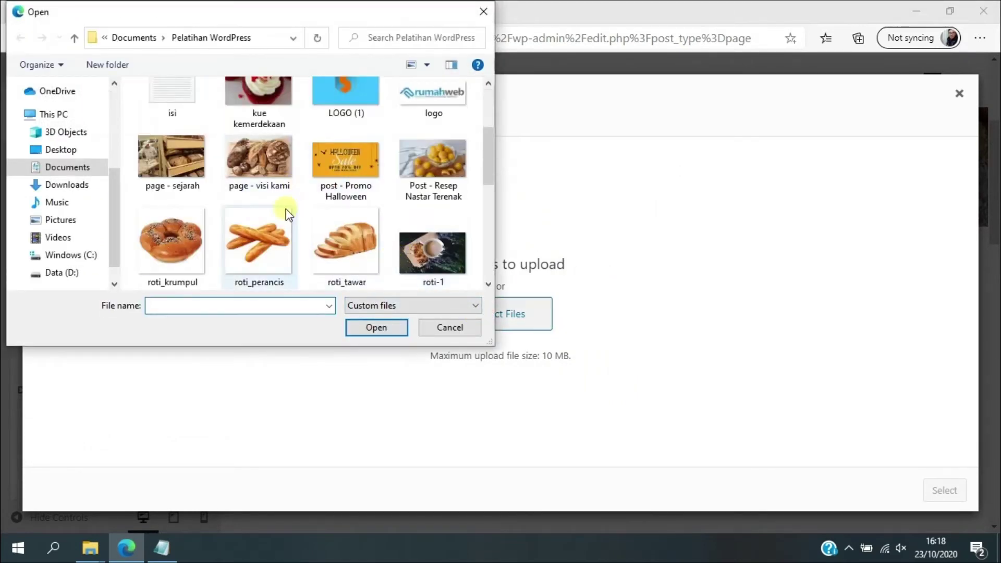
click(208, 239)
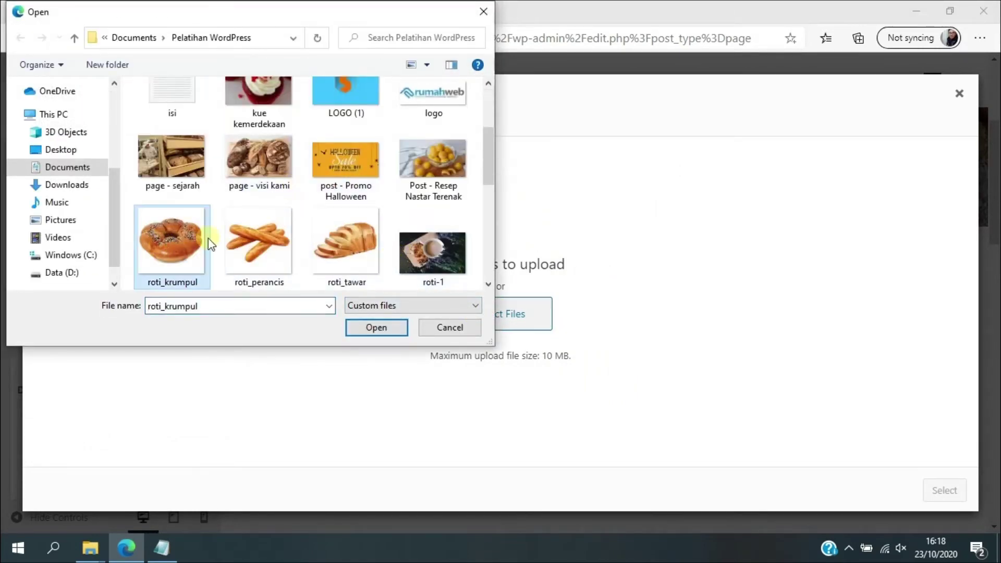
click(373, 327)
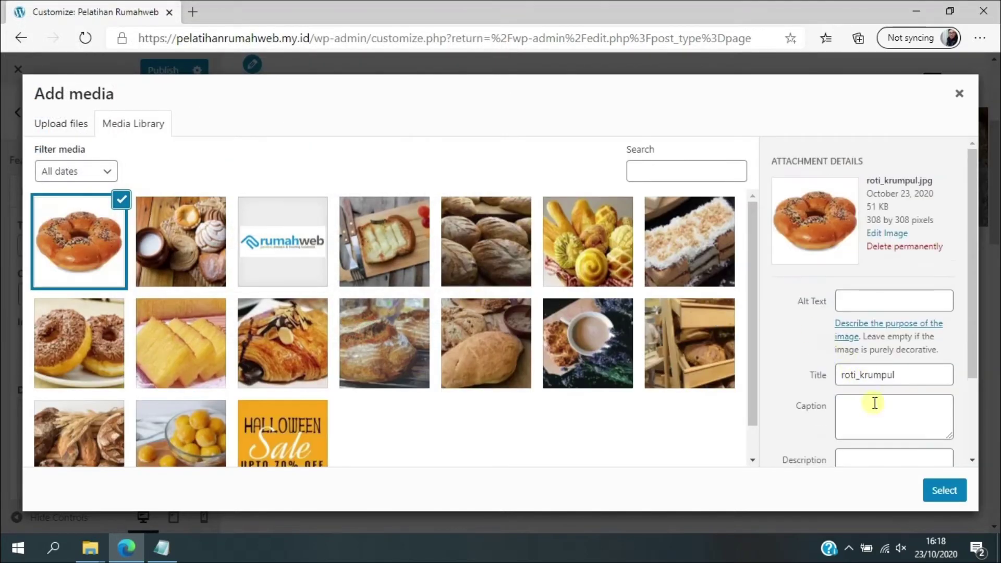
click(945, 491)
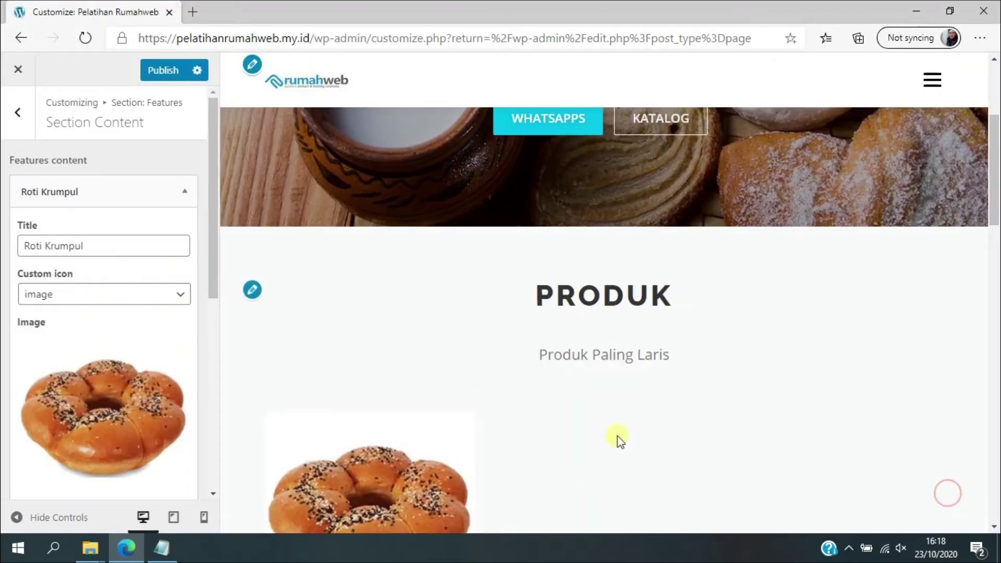
scroll(375, 365, down, 4)
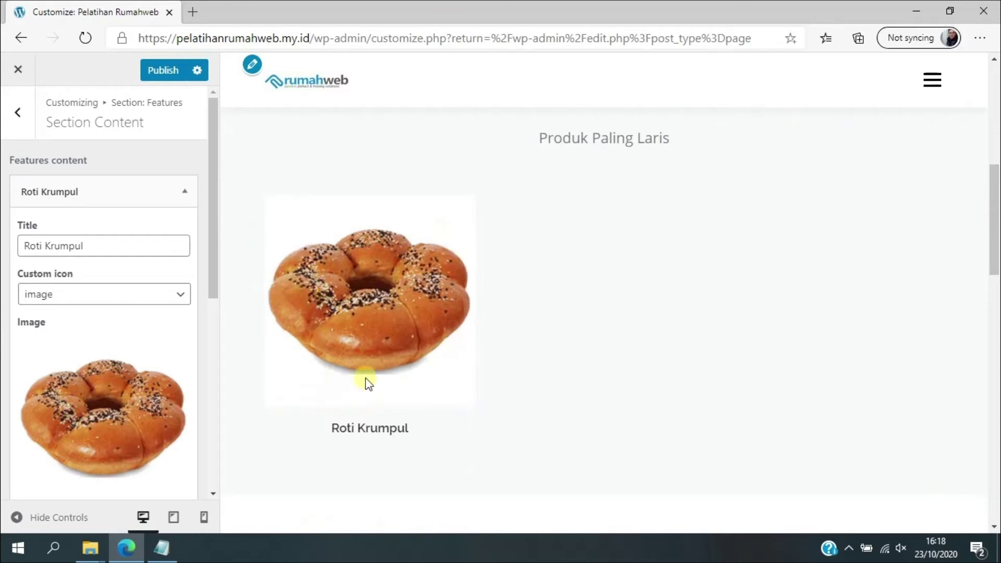
Step: Open the Roti Krumpul item's description for editing, and open the isi text file from the Pelatihan WordPress folder in File Explorer
scroll(109, 297, down, 3)
scroll(117, 435, down, 1)
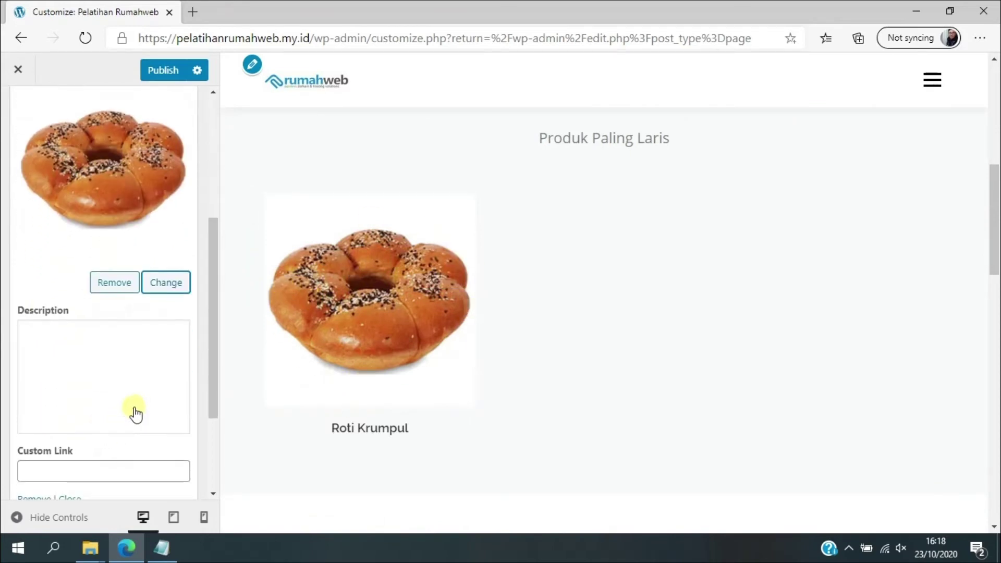
click(82, 362)
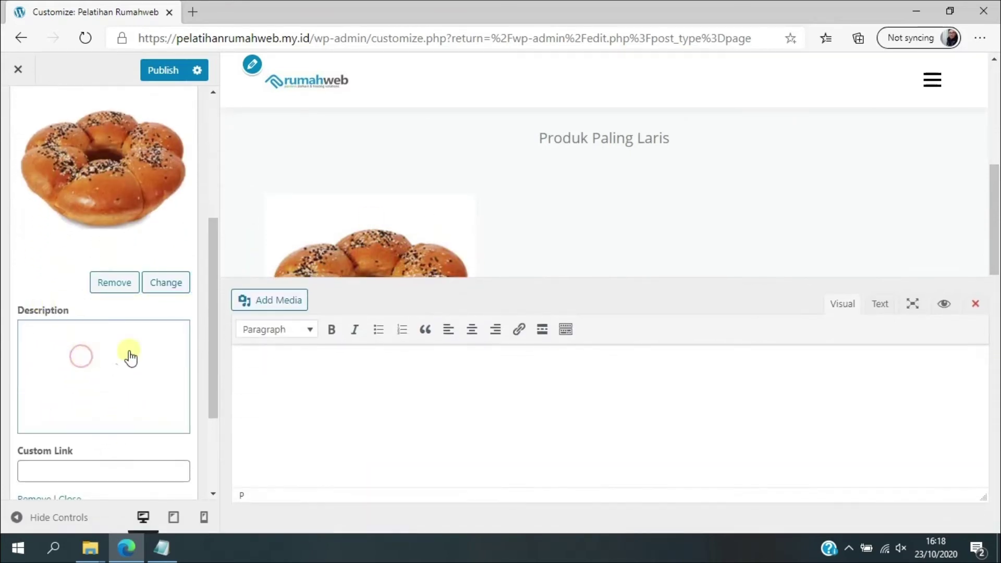
click(91, 547)
click(303, 437)
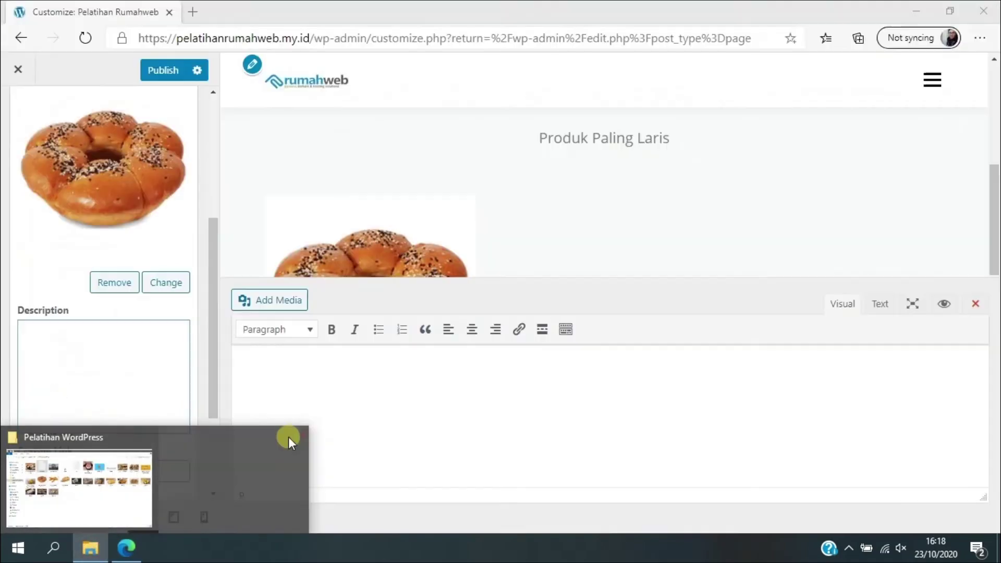
click(109, 456)
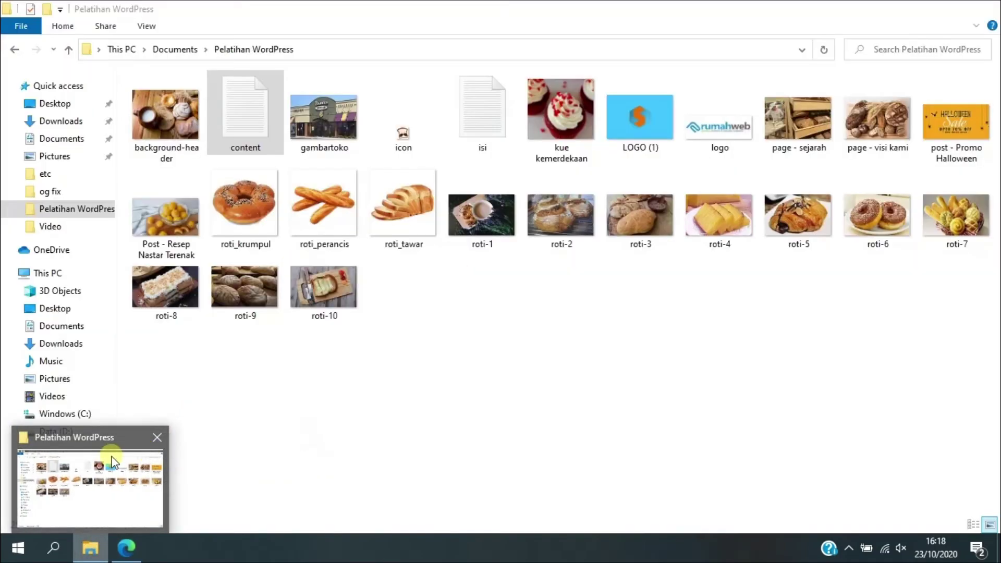
double_click(482, 130)
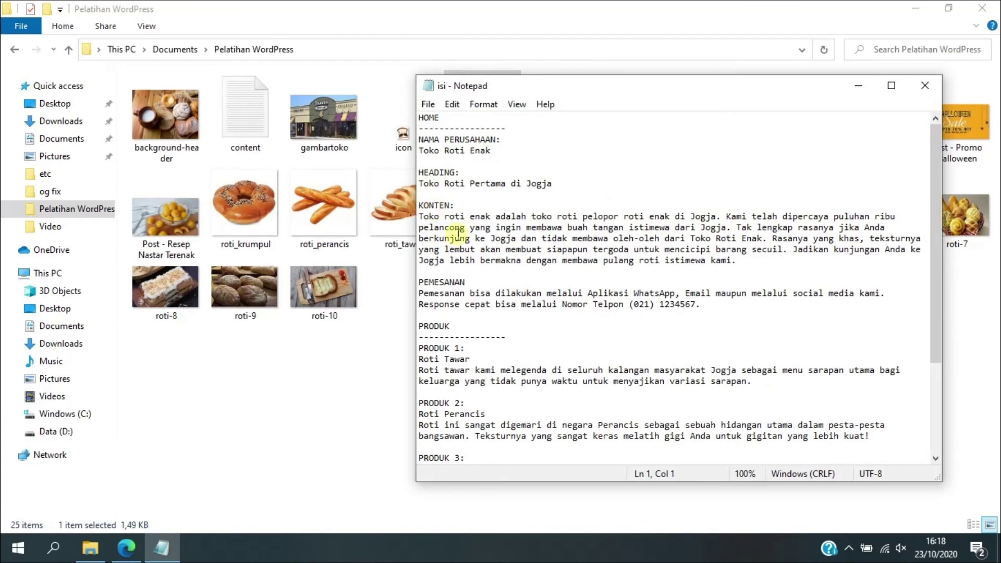
Step: Copy the two-line Roti Krumpul text under PRODUK 3 in Notepad and paste it into the item's description in the Edge customizer
scroll(475, 332, down, 1)
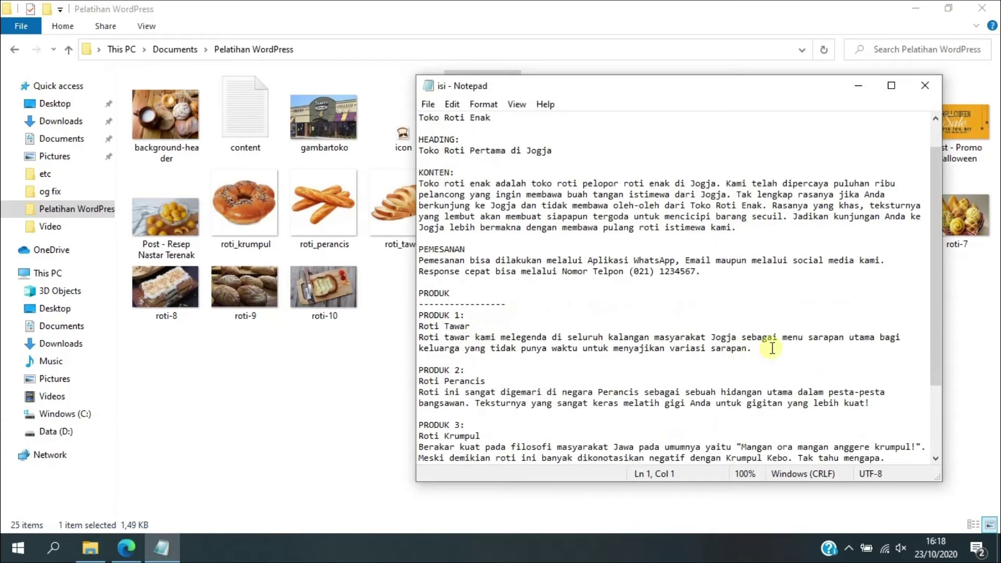
scroll(634, 411, down, 1)
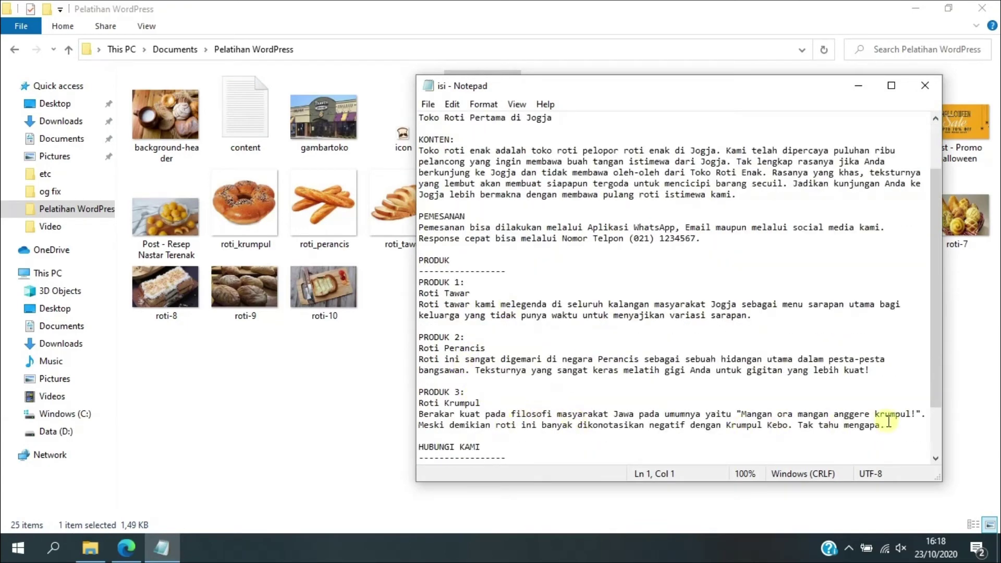
drag(898, 424, 410, 415)
key(ctrl+c)
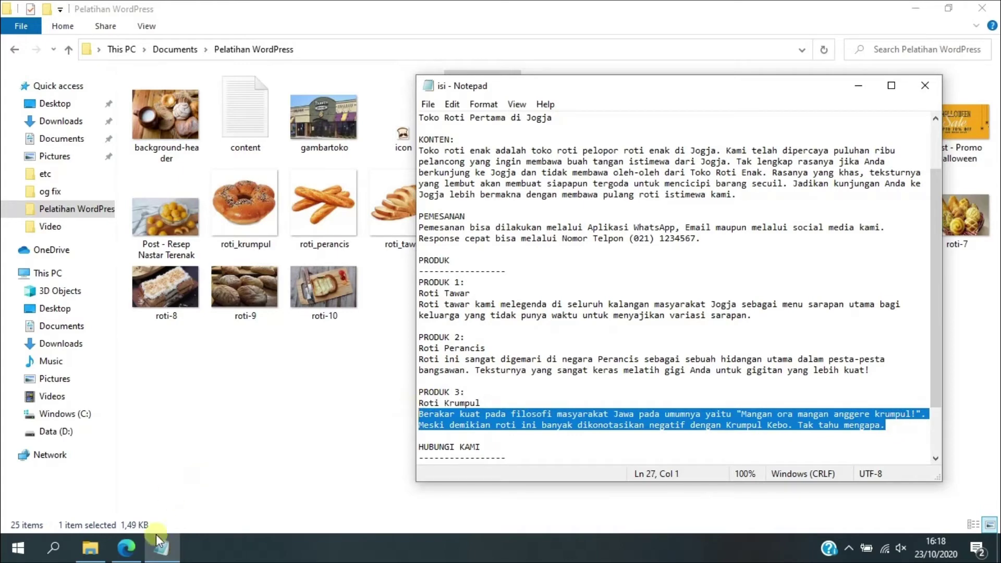
click(127, 548)
key(ctrl+v)
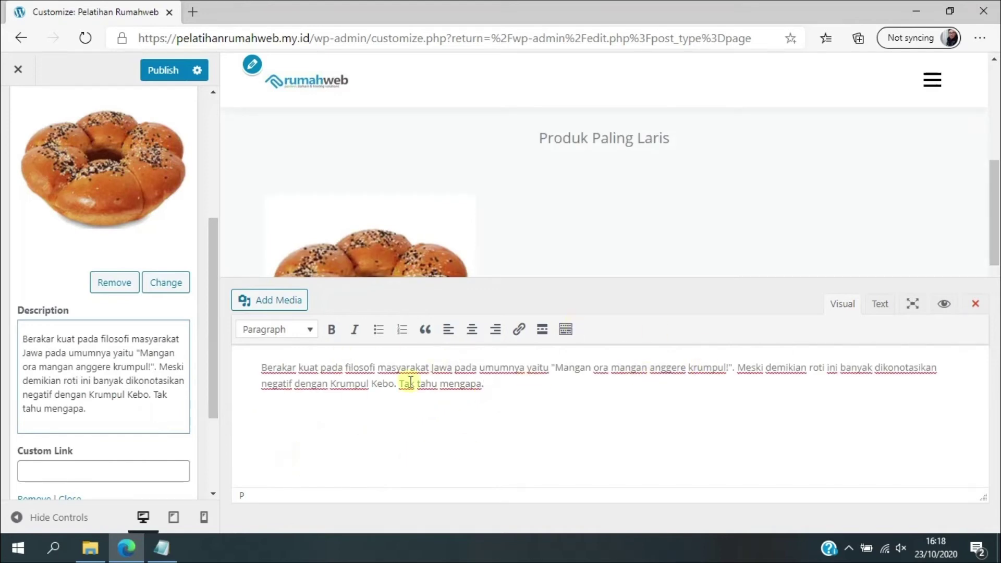
Step: Close the description editor and collapse the Roti Krumpul item
scroll(89, 371, down, 2)
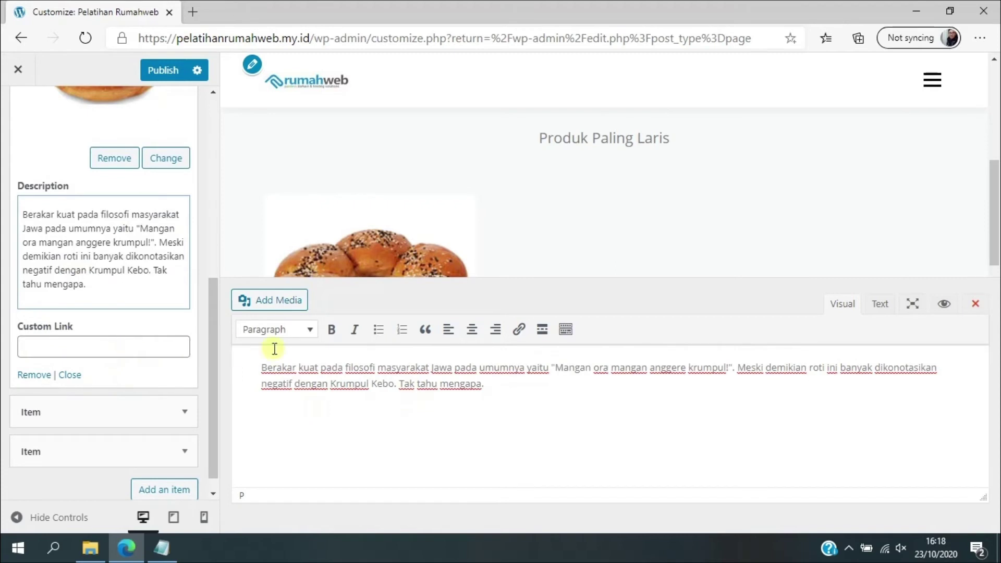
scroll(111, 287, up, 5)
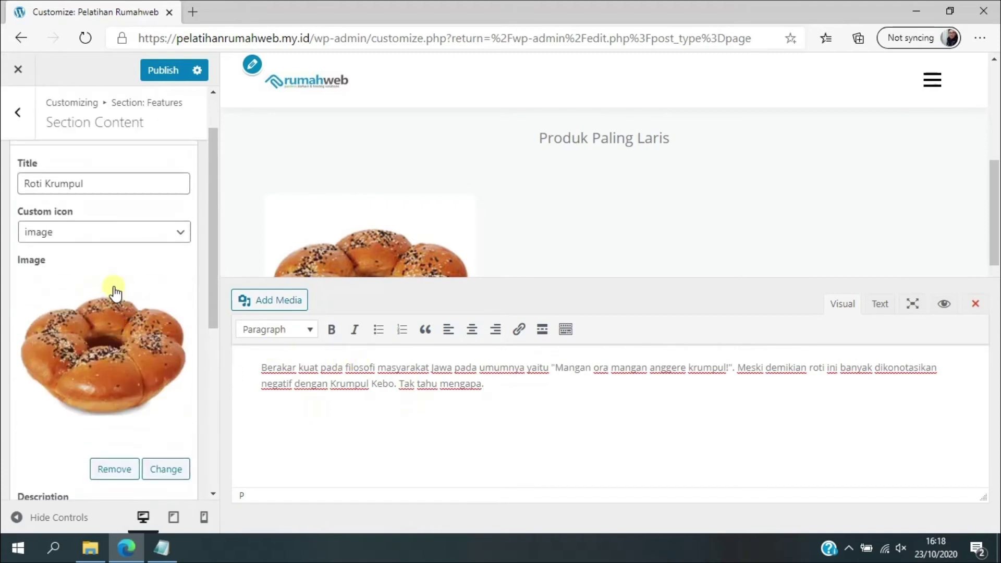
click(17, 116)
click(143, 198)
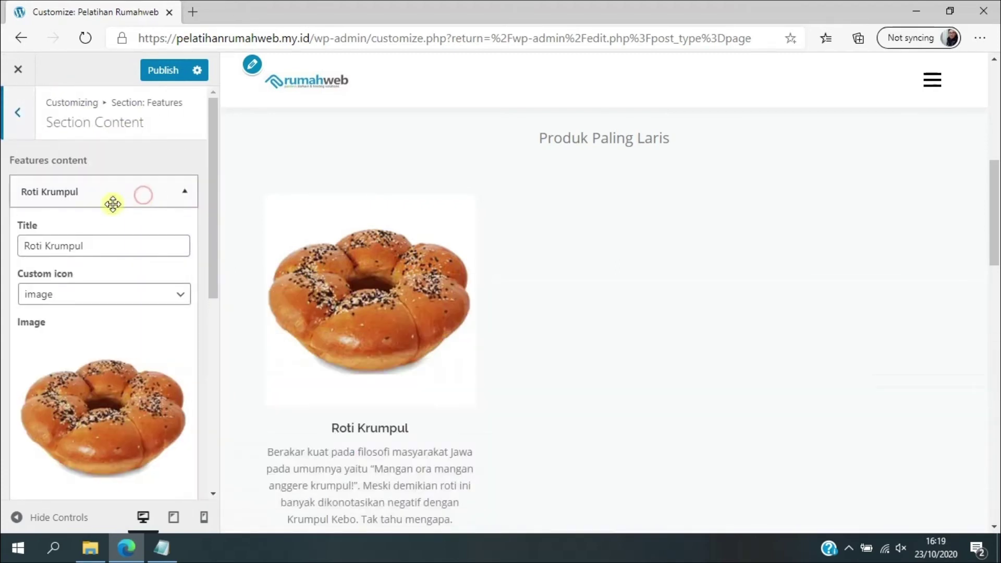
click(184, 192)
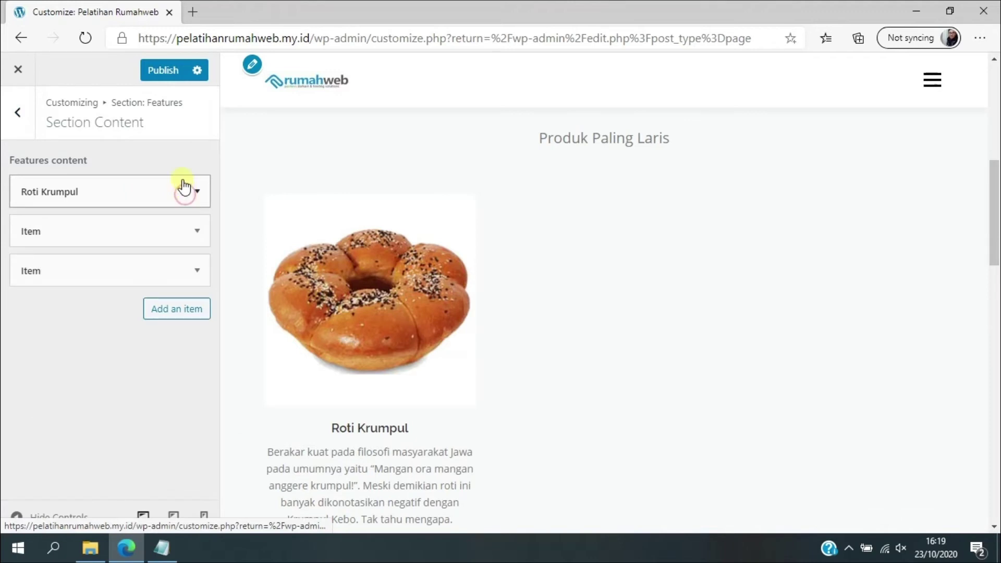
Step: Title the second features item "Roti Perancis" and set its custom icon type to image
click(197, 235)
click(83, 281)
text(R)
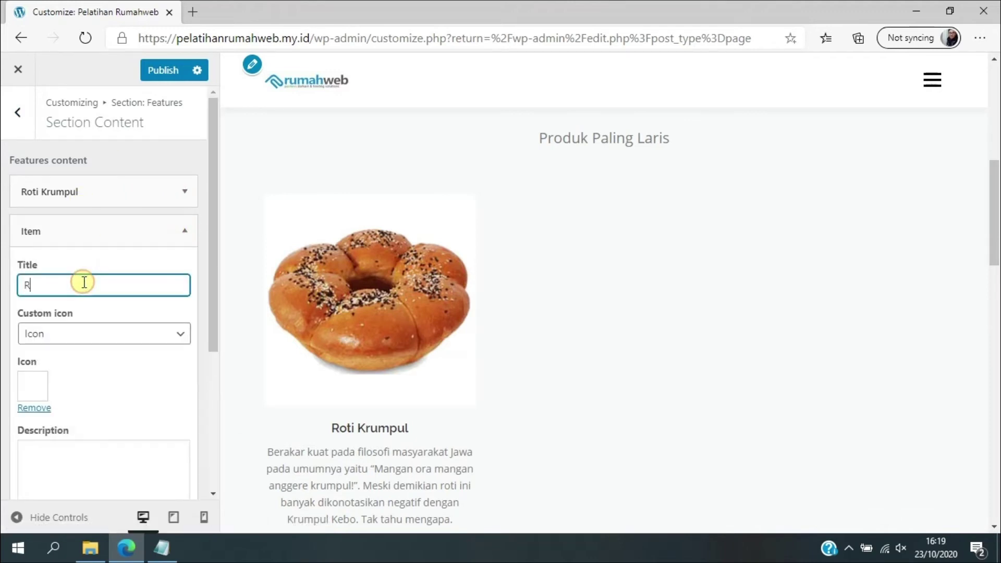
text(oti Perancis)
click(96, 331)
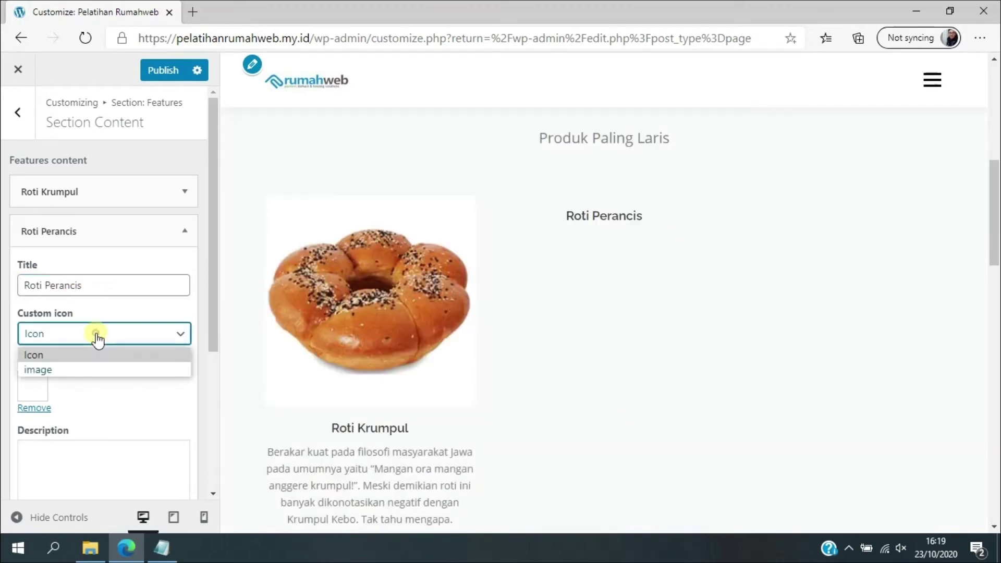
click(101, 365)
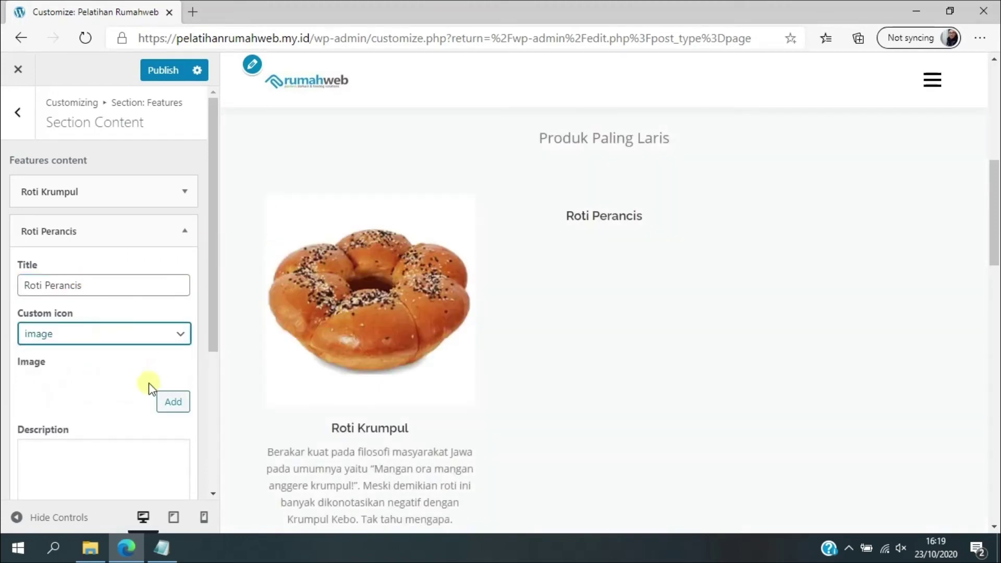
Step: Upload the roti_perancis picture from the Pelatihan WordPress folder and use it as the Roti Perancis item's image
scroll(180, 347, down, 2)
click(177, 284)
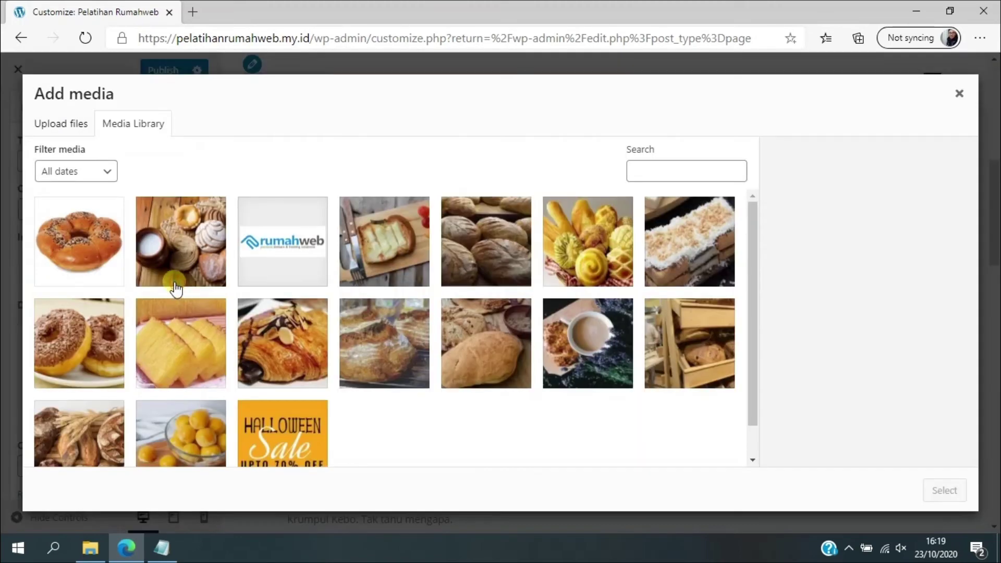
click(70, 127)
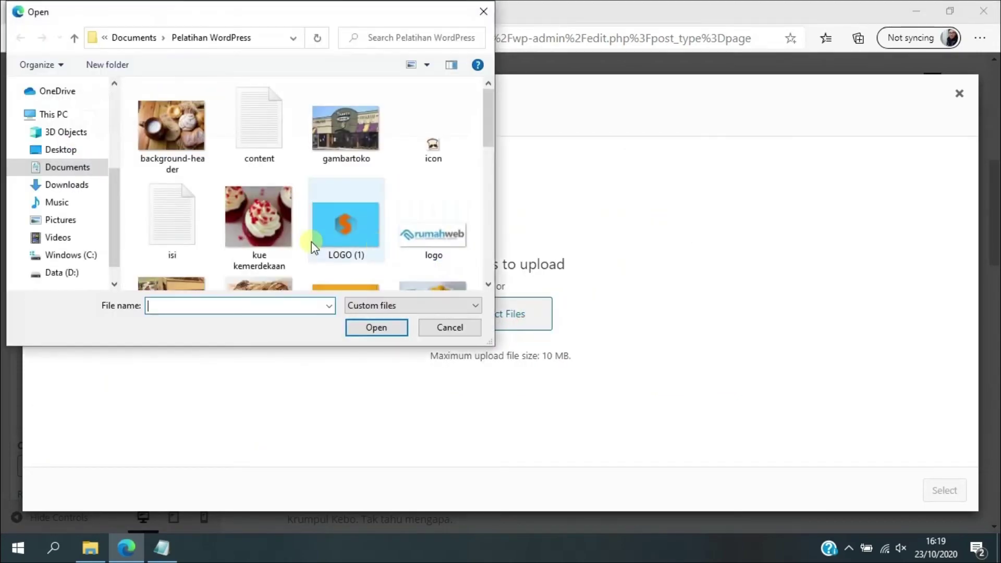
scroll(311, 242, down, 3)
click(260, 245)
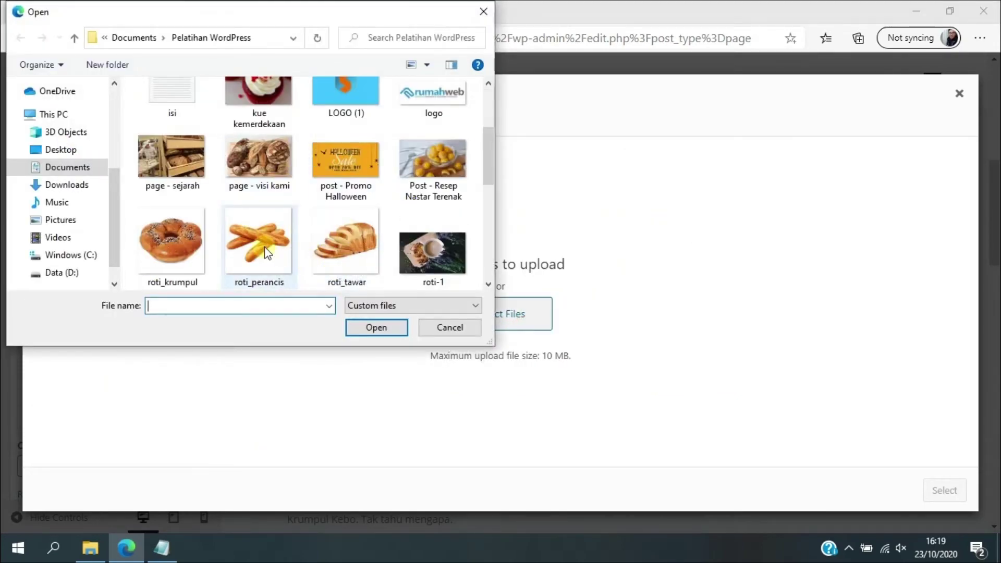
click(376, 327)
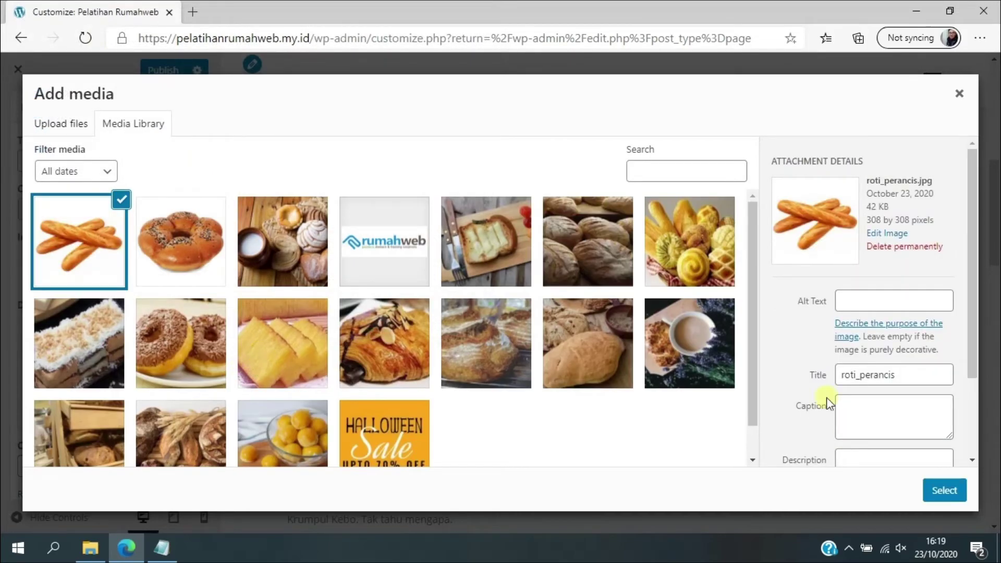
click(938, 492)
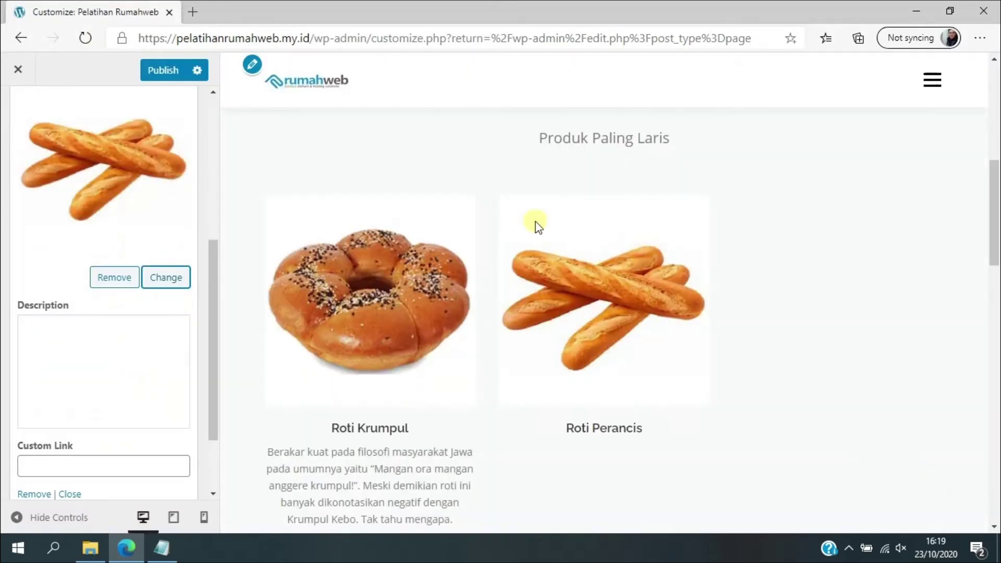
Step: Copy the two-line Roti Perancis text under PRODUK 2 in Notepad and paste it into the item's description in the Edge customizer
scroll(51, 334, down, 1)
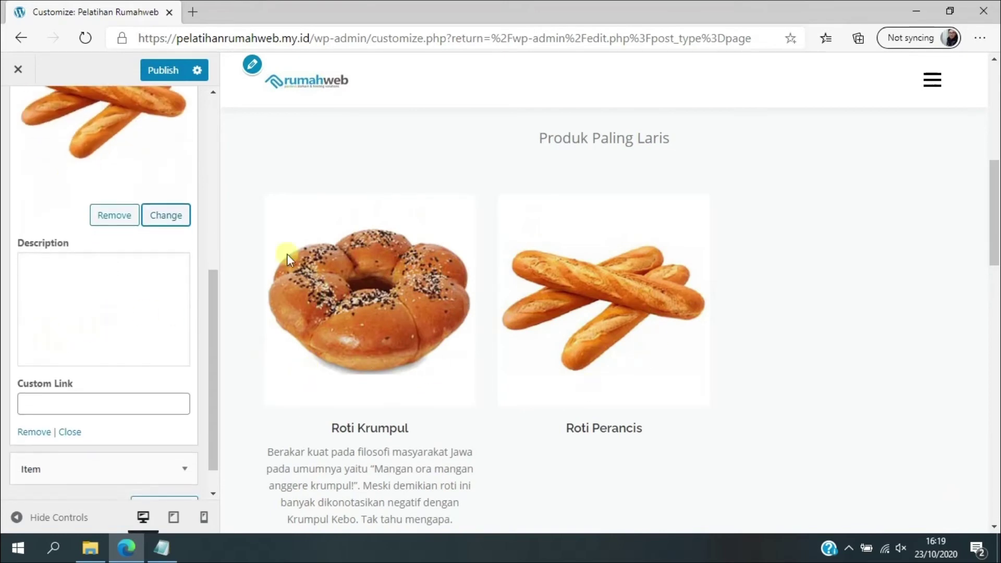
click(77, 295)
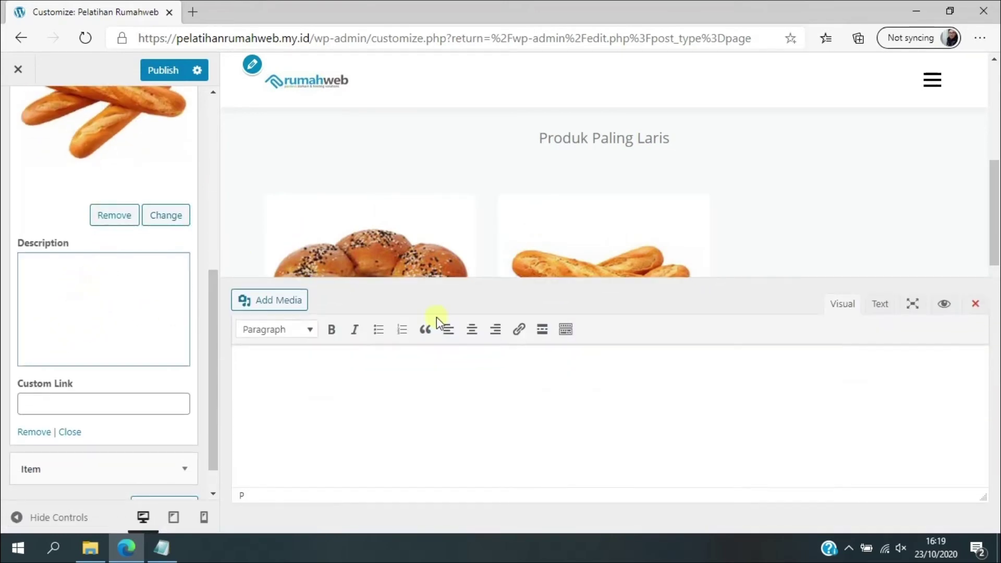
click(161, 547)
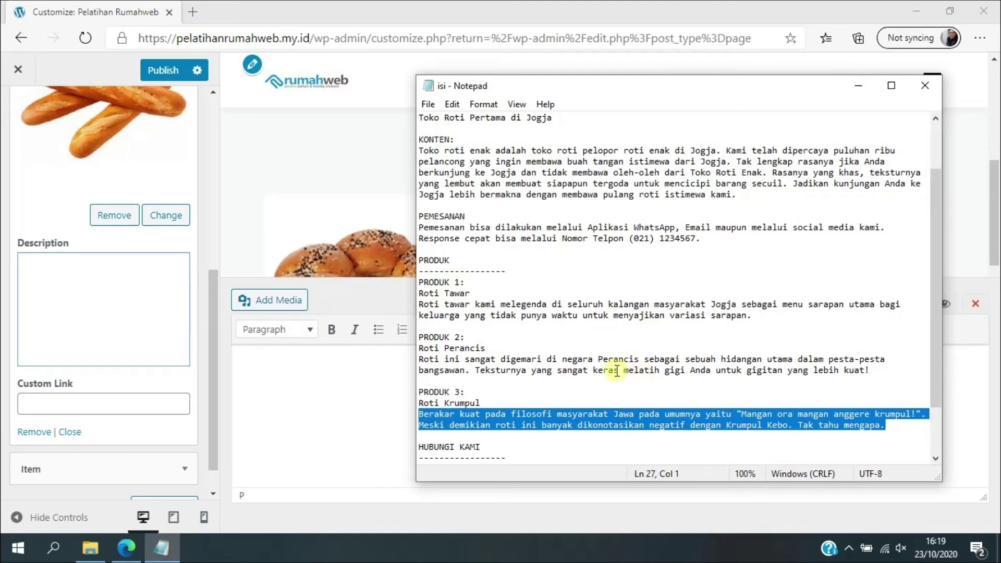
drag(882, 367, 415, 360)
key(ctrl+c)
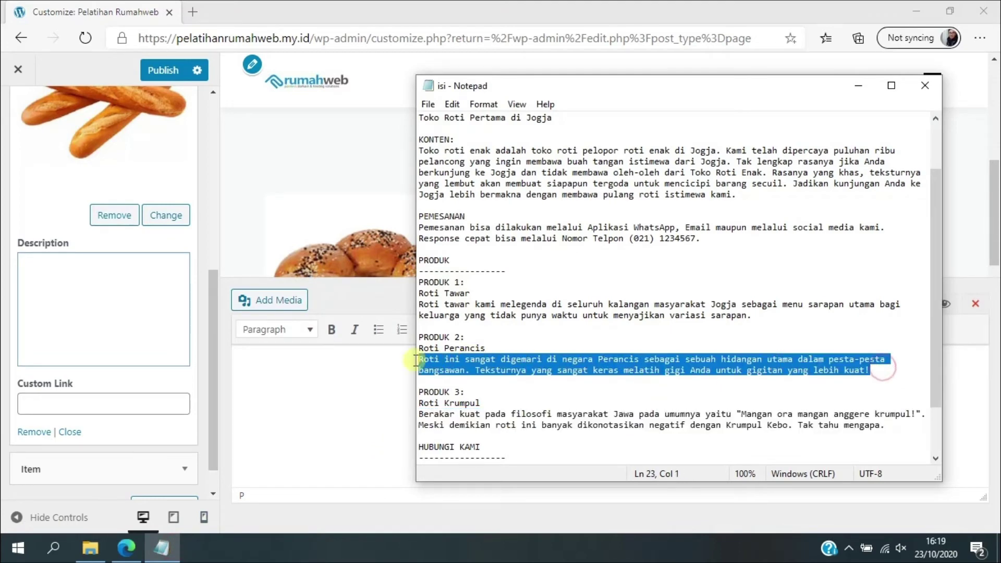
click(96, 328)
key(ctrl+v)
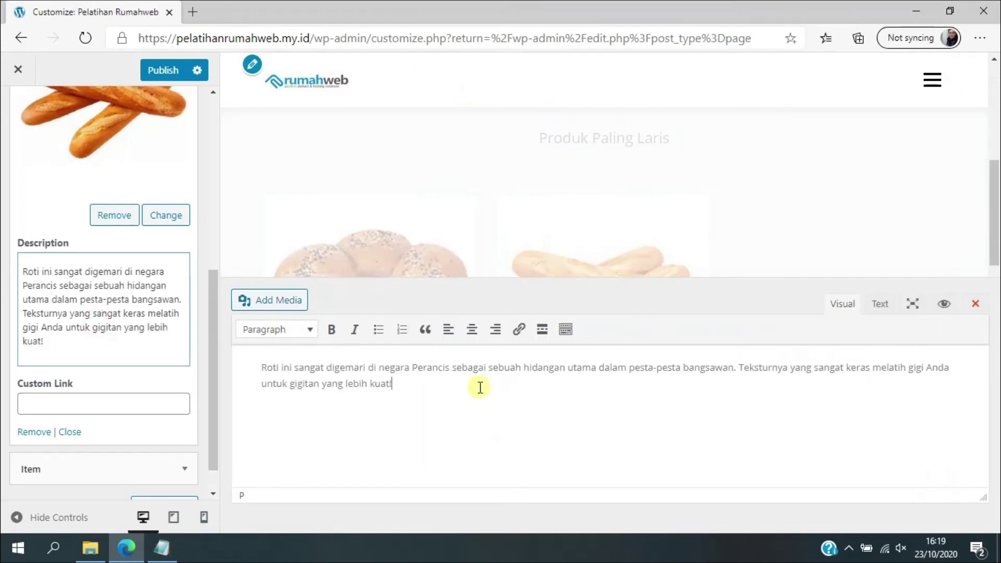
Step: Close the description editor and collapse the Roti Perancis item
click(975, 303)
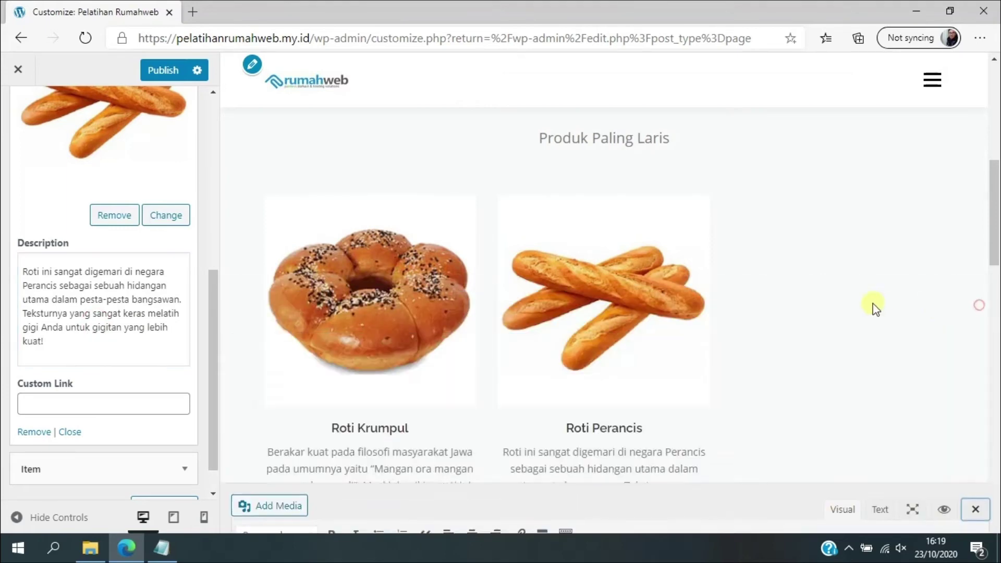
scroll(666, 406, down, 2)
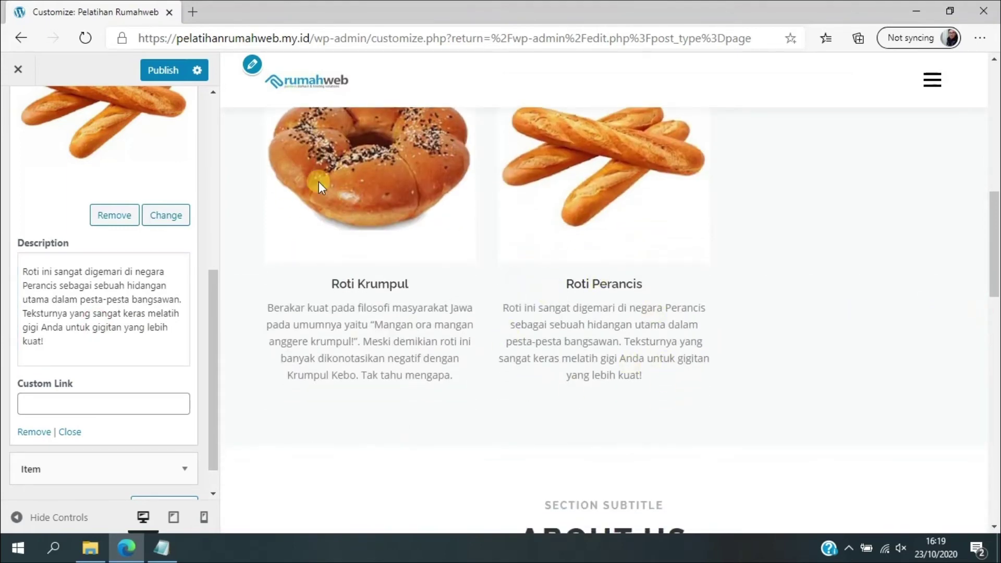
scroll(89, 284, up, 5)
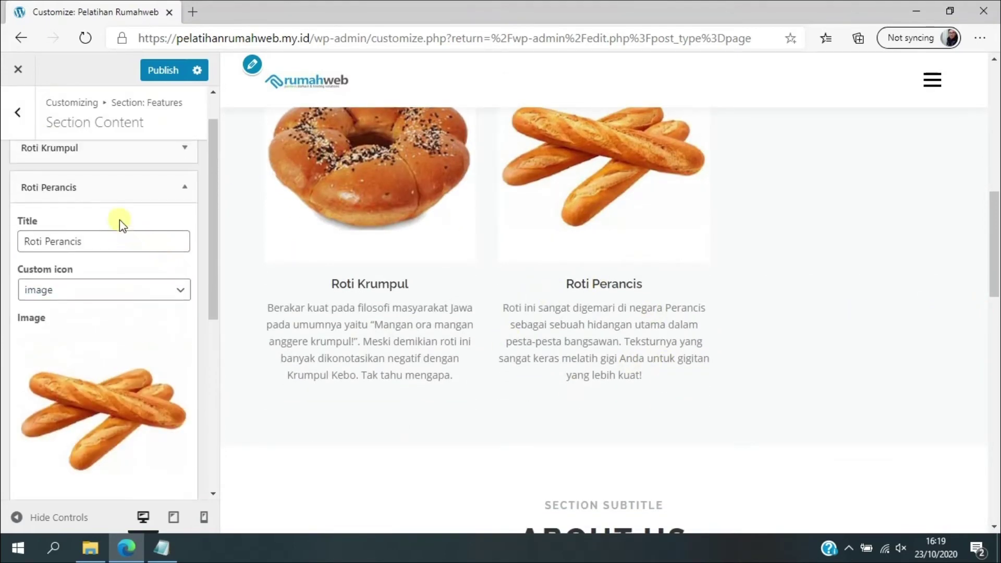
click(183, 194)
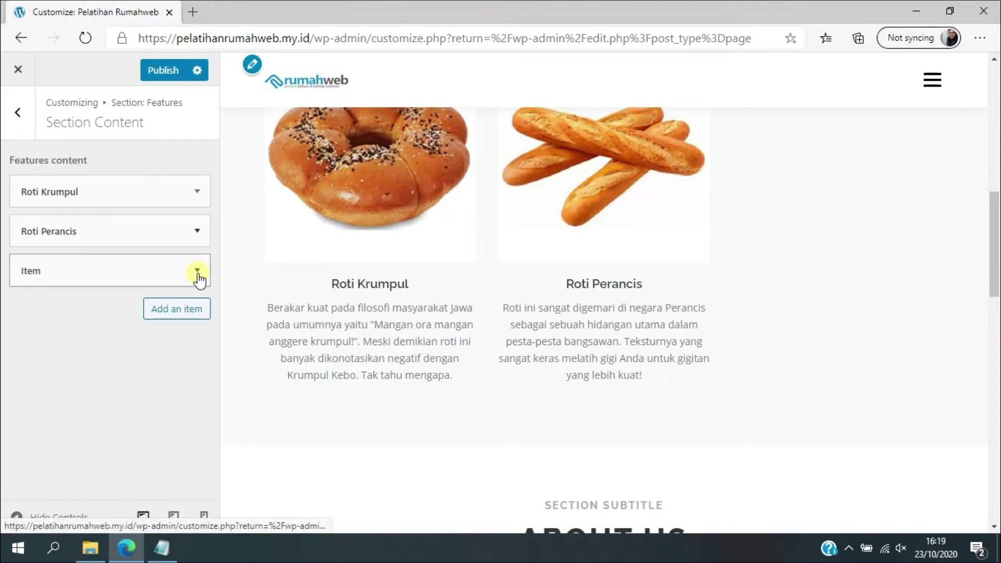
Step: Title the third features item "Roti Tawar" and set its custom icon type to image
click(198, 271)
click(76, 324)
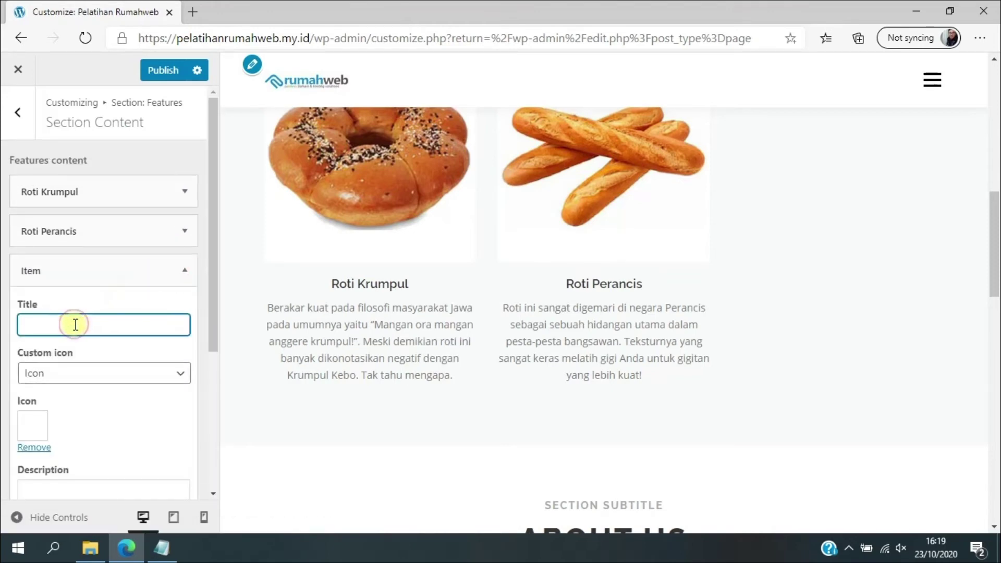
text(Roti Tawar)
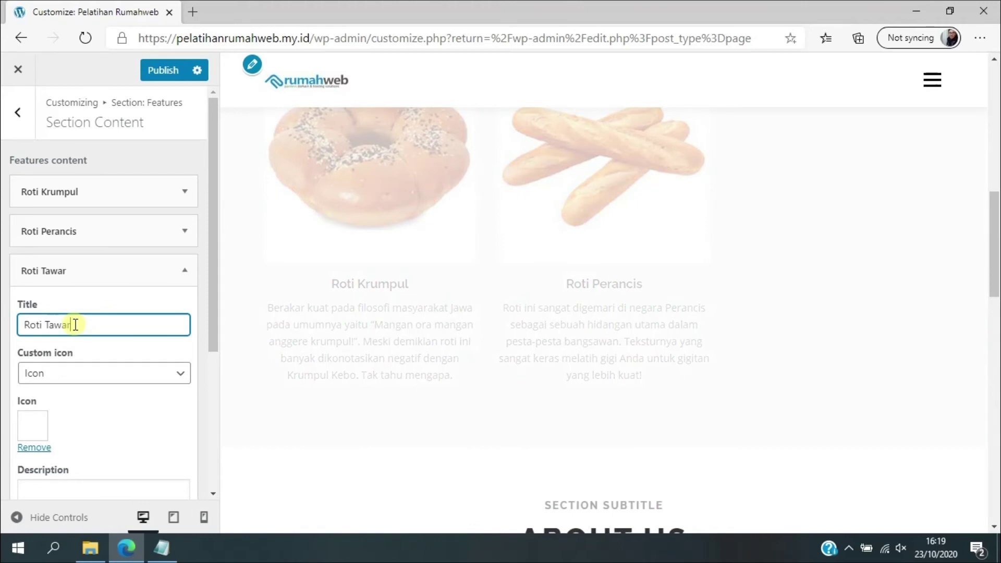
click(83, 375)
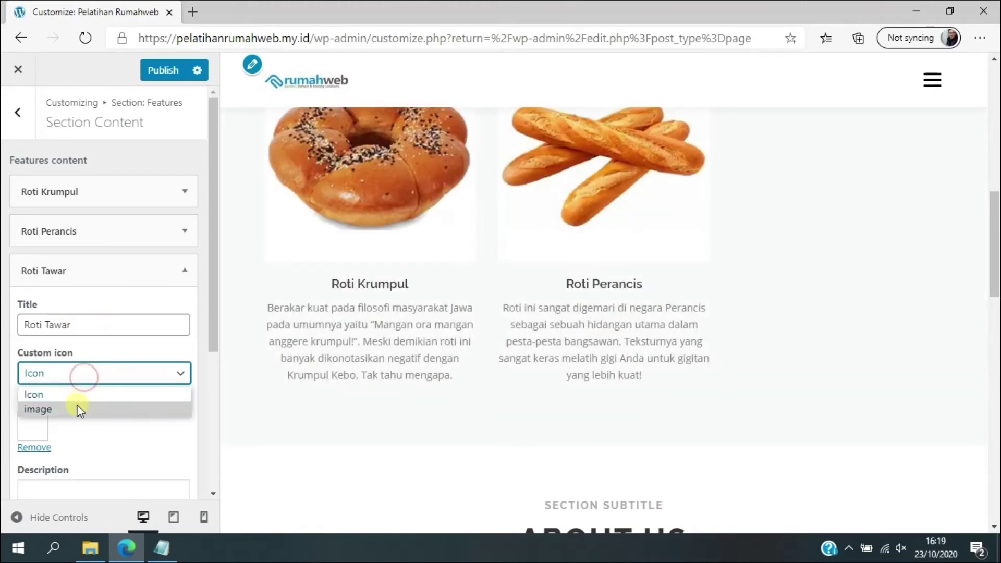
click(79, 409)
Step: Upload the roti_tawar picture from the Pelatihan WordPress folder and use it as the Roti Tawar item's image
scroll(79, 438, down, 2)
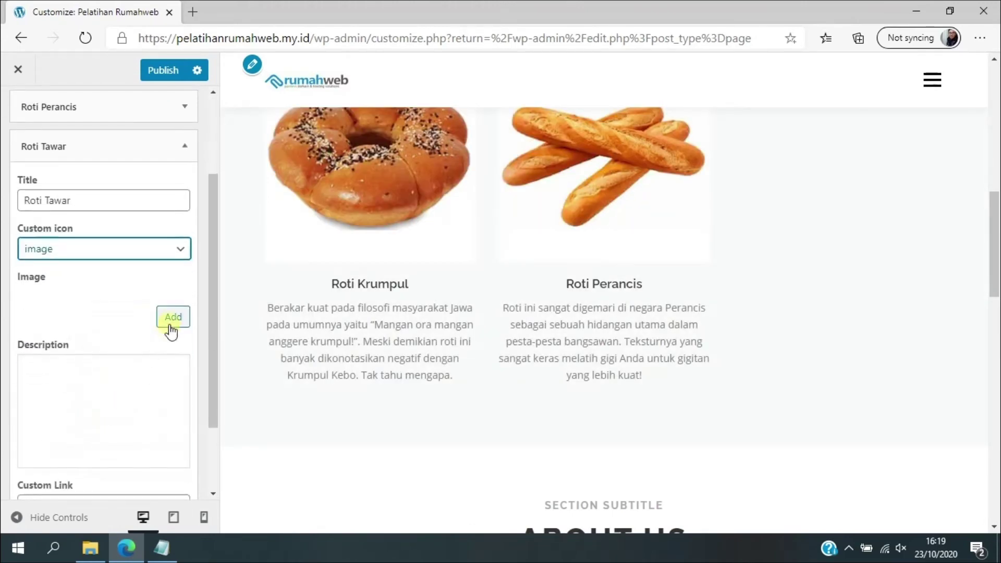
click(168, 318)
click(66, 125)
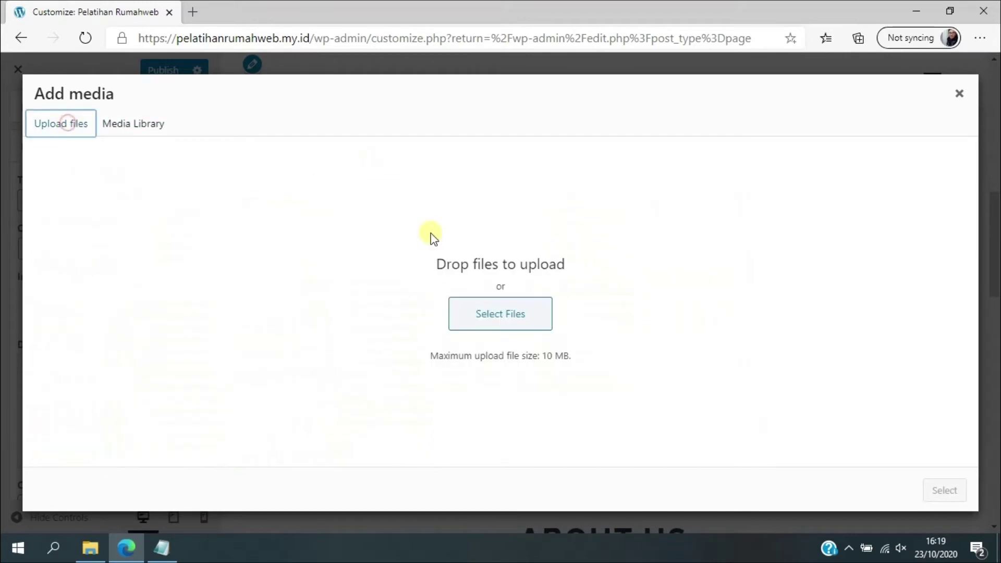
click(476, 316)
scroll(339, 245, down, 2)
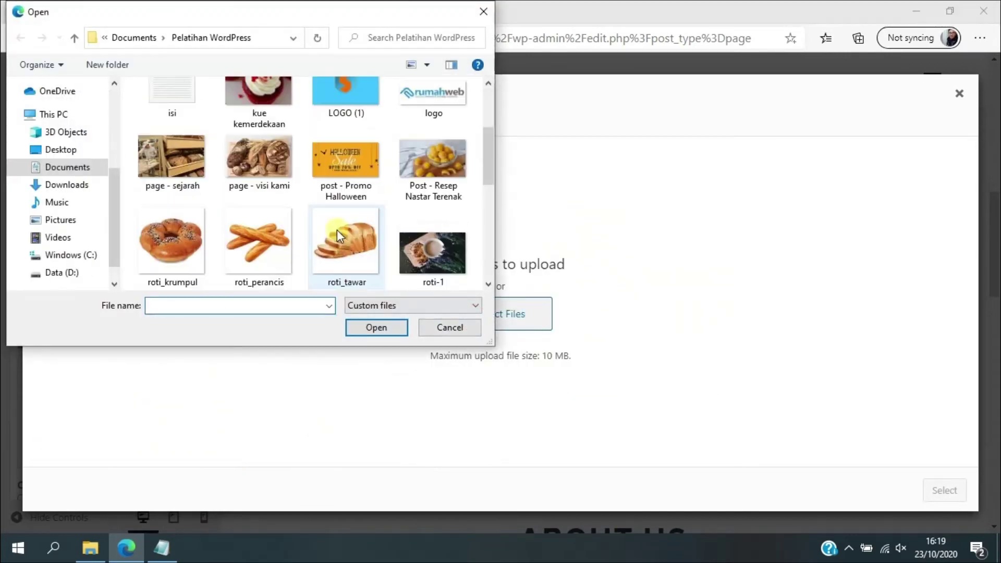
click(347, 251)
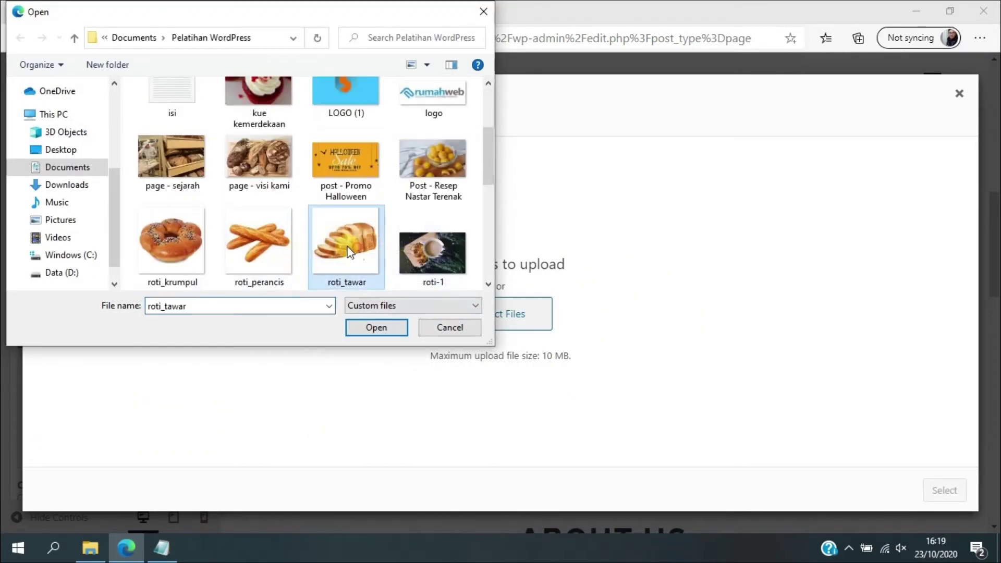
click(376, 329)
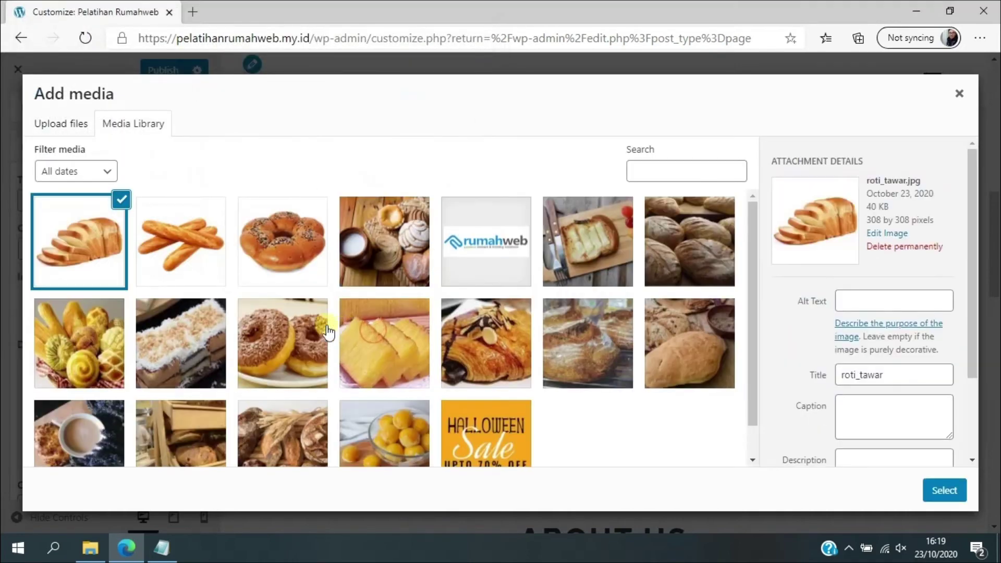
click(956, 497)
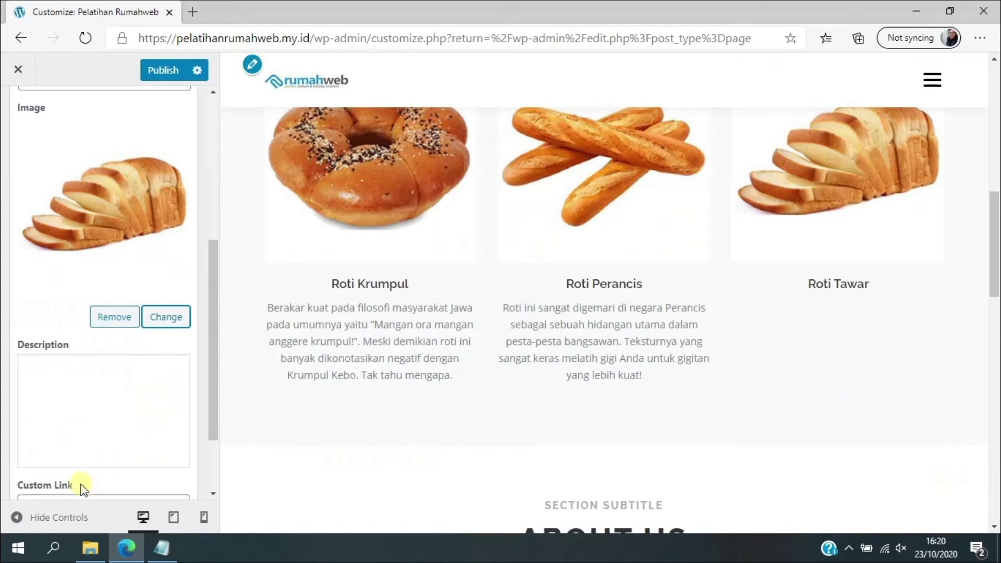
Step: Copy the two-line Roti Tawar text under PRODUK 1 in Notepad and paste it into the item's description in the Edge customizer
click(161, 547)
drag(761, 315, 411, 302)
key(ctrl+c)
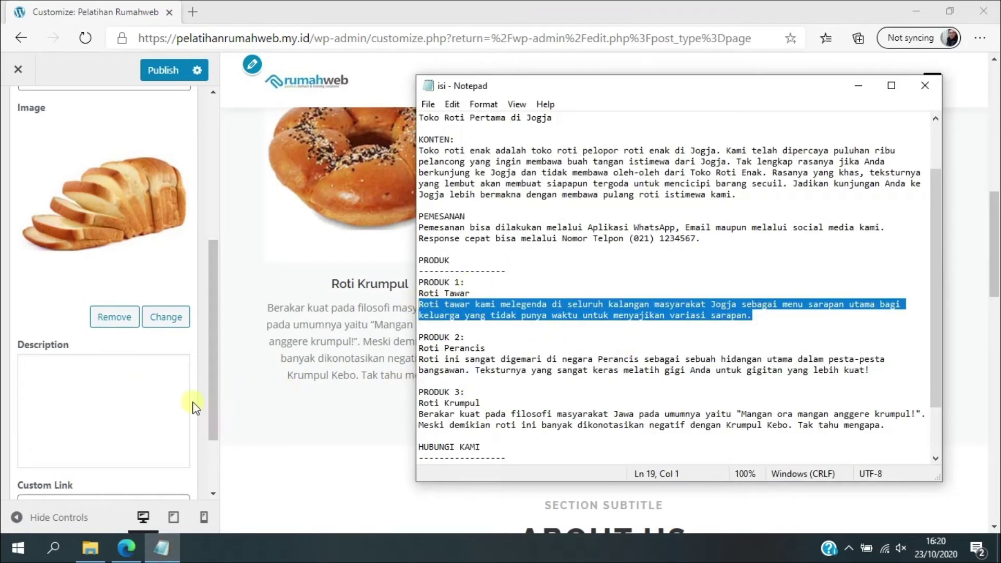
click(101, 417)
key(ctrl+v)
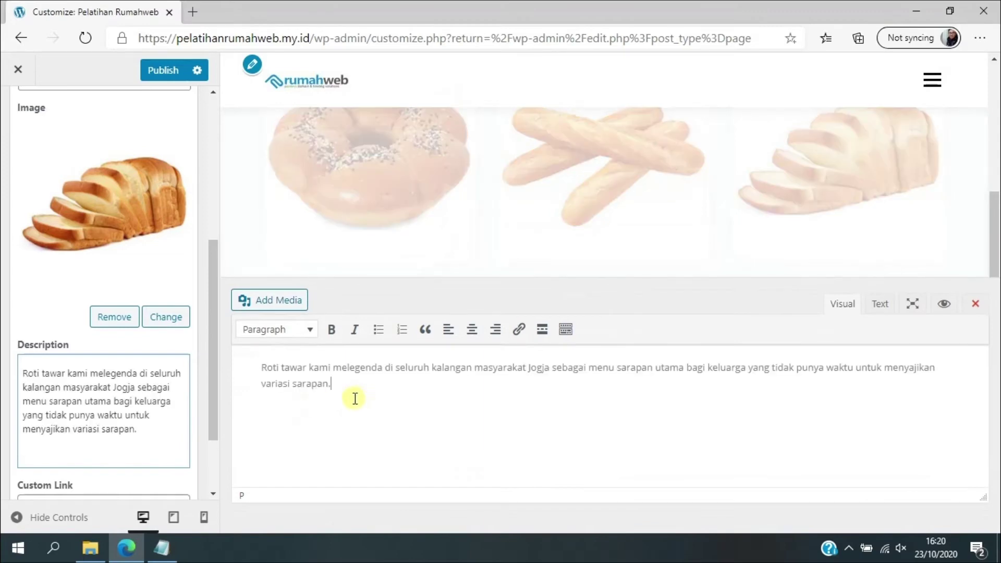
Step: Go back to the Features section overview and review the three products of the Produk section in the page preview
scroll(117, 409, down, 2)
scroll(120, 411, up, 6)
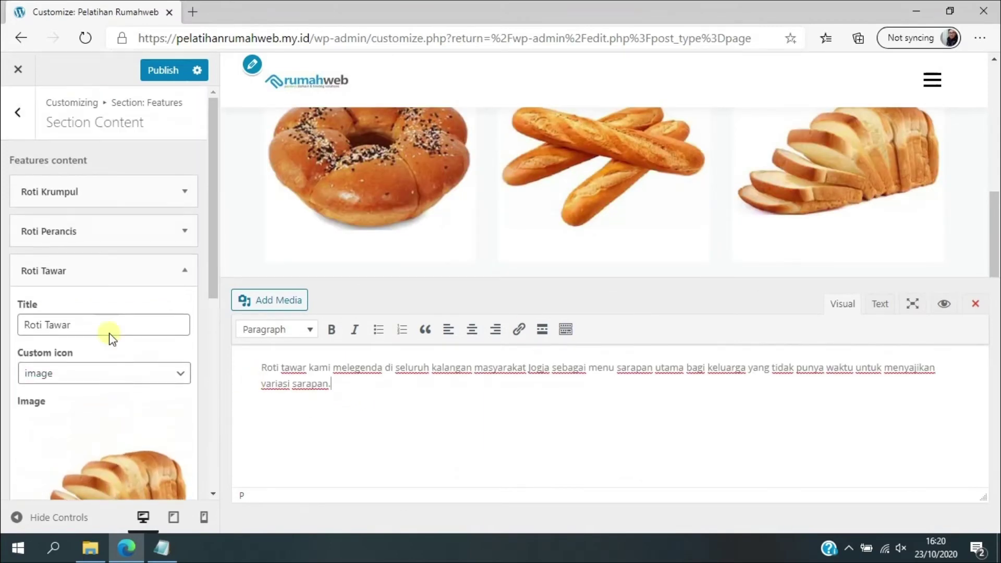
click(19, 113)
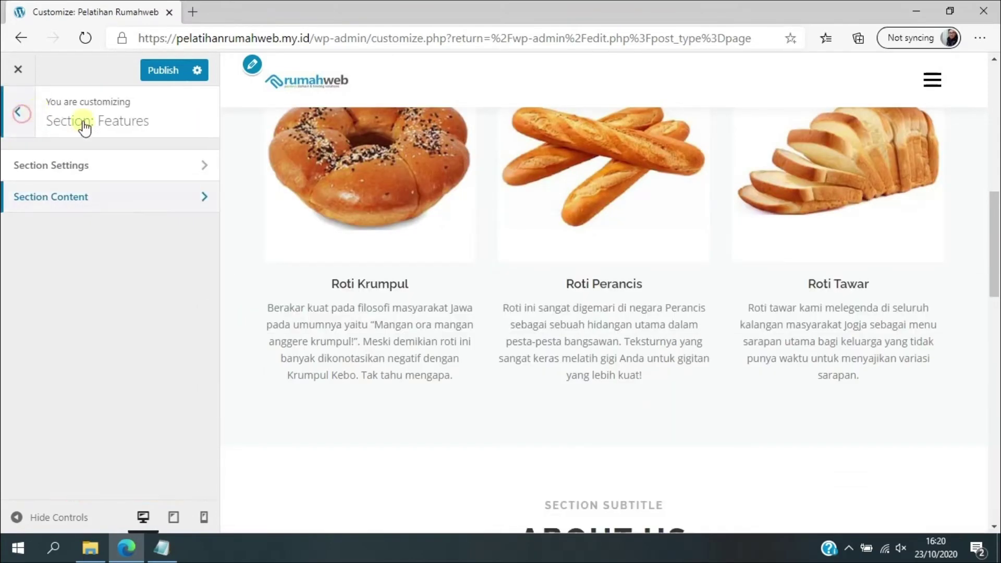
scroll(576, 236, up, 10)
scroll(576, 236, down, 3)
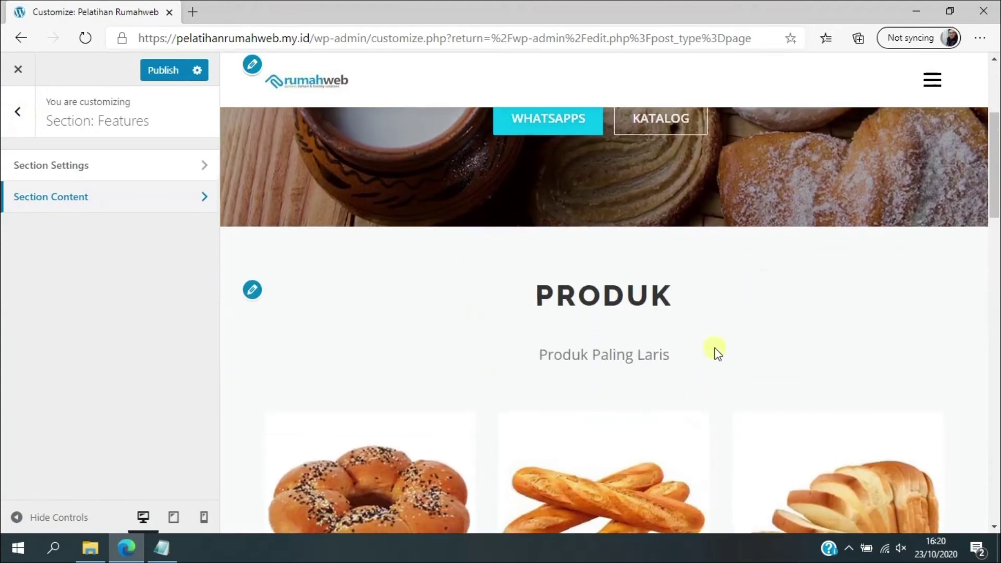
scroll(683, 357, down, 5)
scroll(834, 367, up, 3)
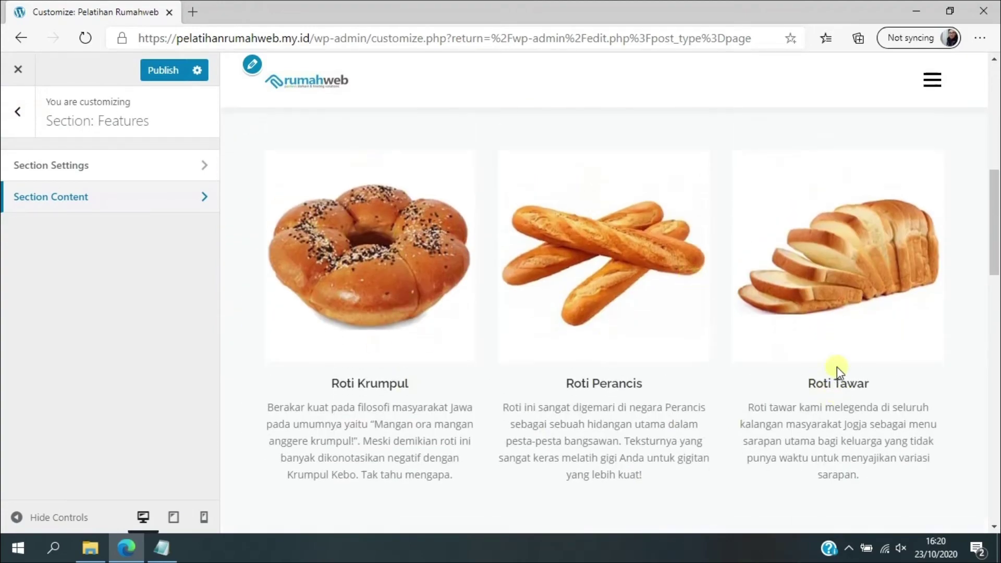
scroll(496, 346, down, 4)
scroll(799, 318, down, 1)
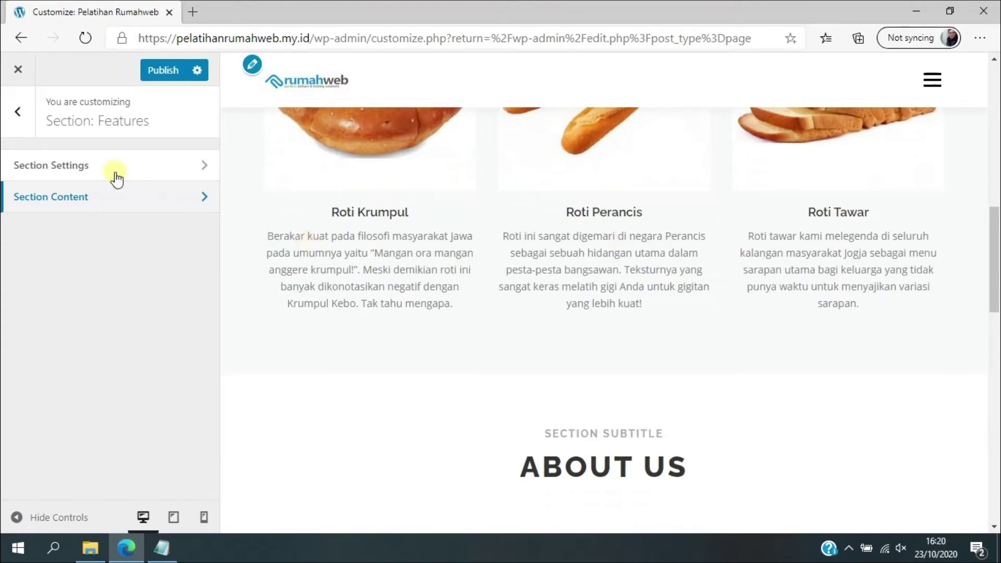
Step: Leave the Features section and open the section settings of the homepage's About section
click(16, 113)
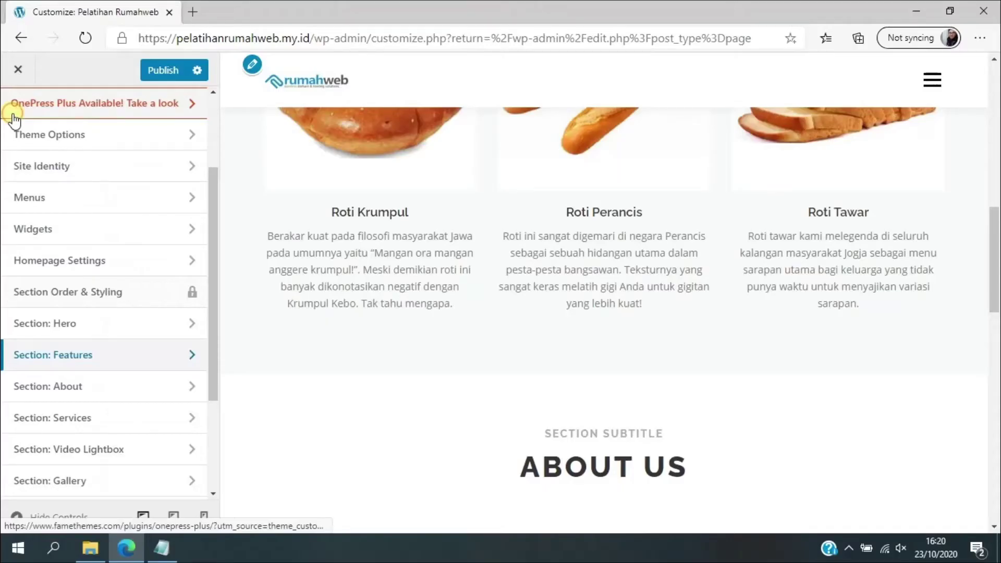
scroll(455, 374, down, 4)
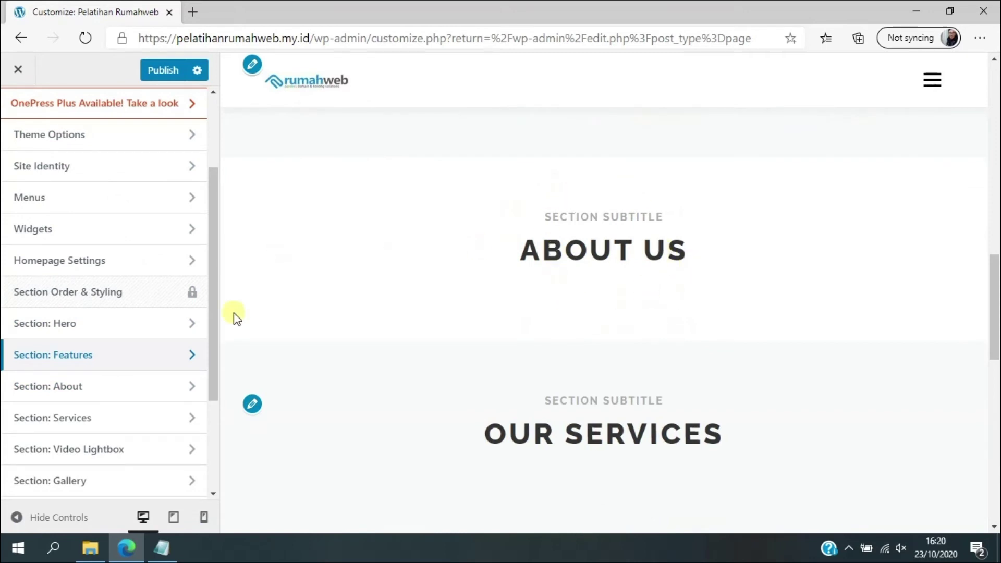
scroll(523, 234, down, 3)
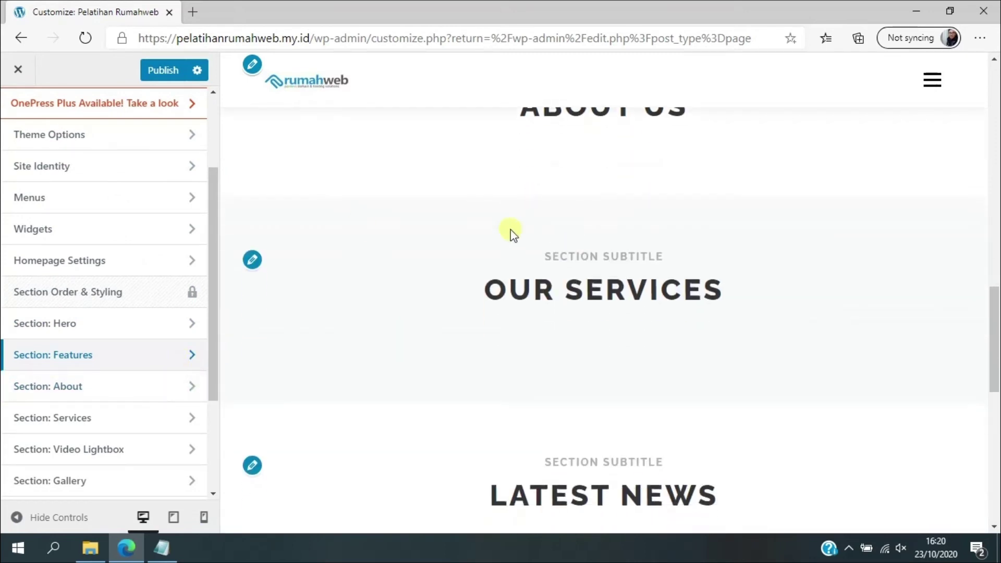
scroll(125, 346, down, 1)
scroll(521, 245, up, 3)
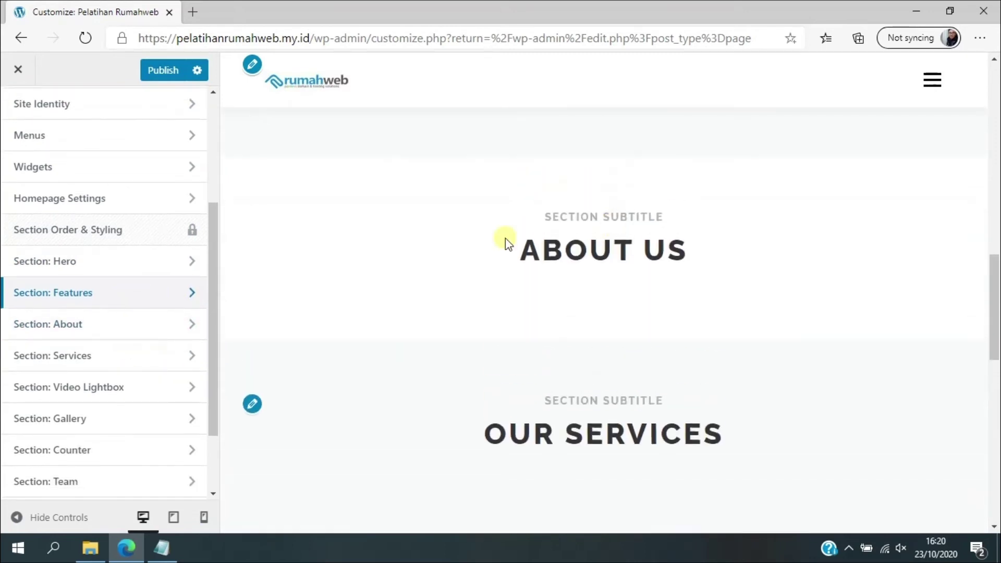
click(144, 326)
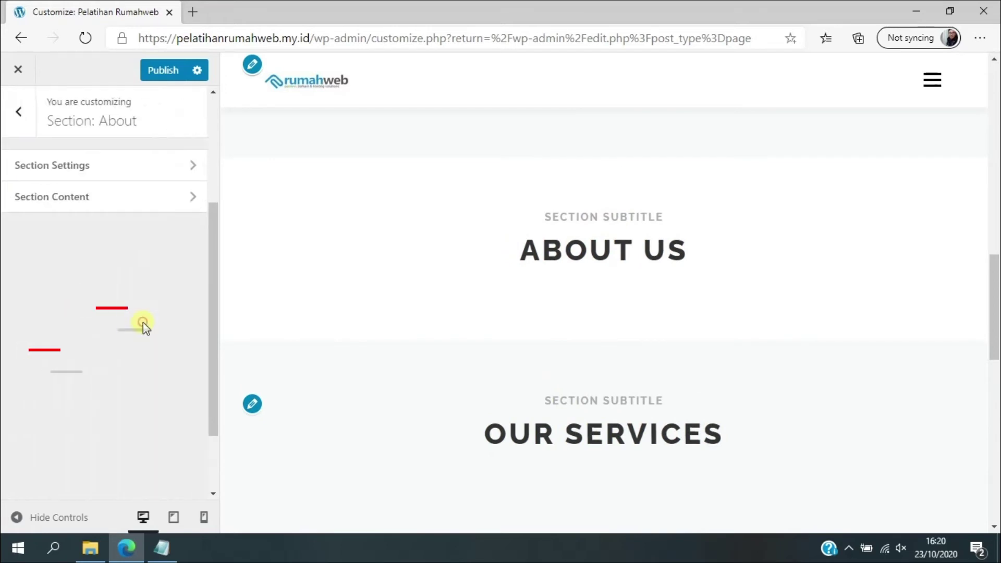
click(177, 167)
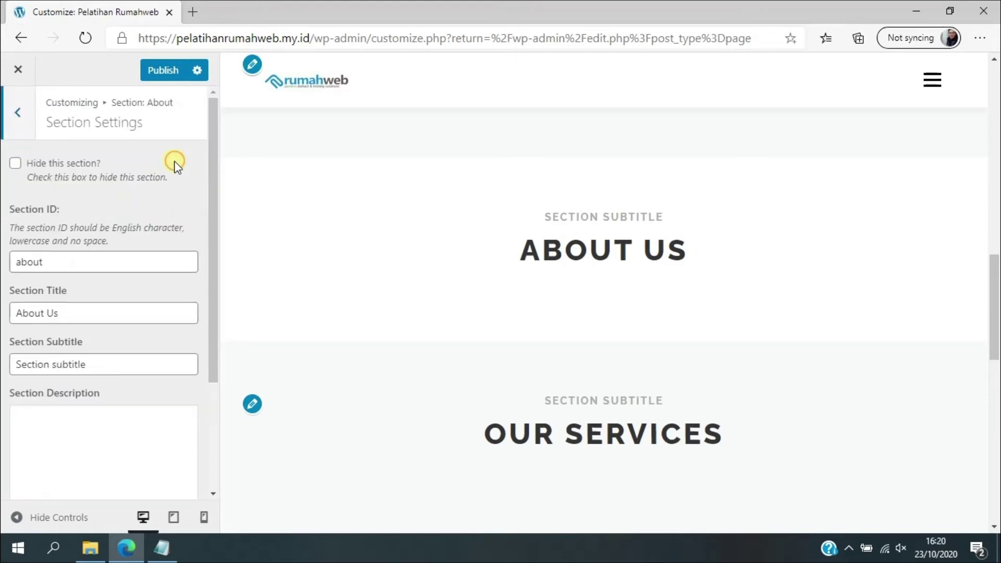
Step: Set the About section's ID to "tentang" and its title to "Tentang Kami", leaving the subtitle empty
double_click(67, 267)
text(tentang)
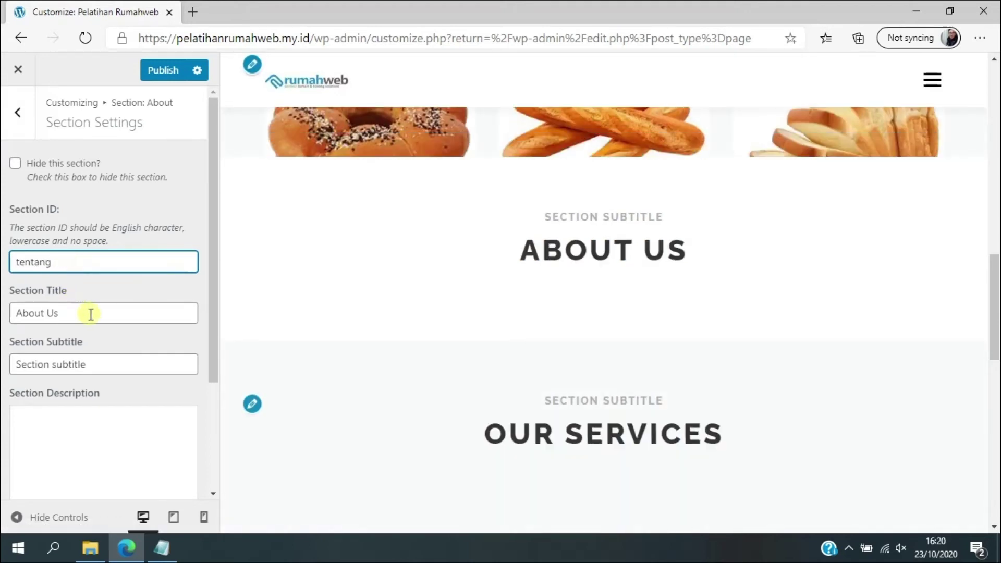
drag(100, 313, 3, 318)
text(Tentang Kami)
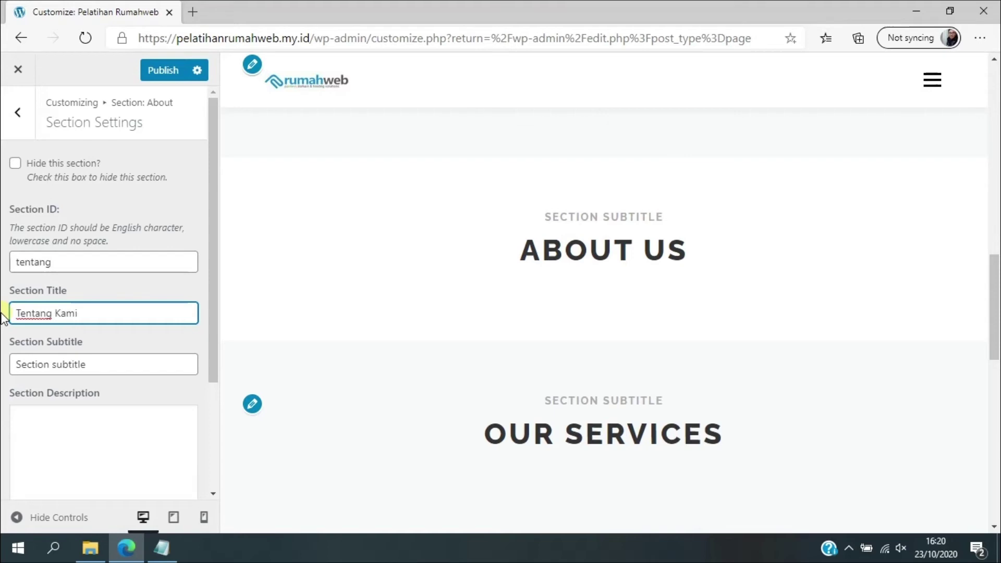
drag(128, 365, 4, 364)
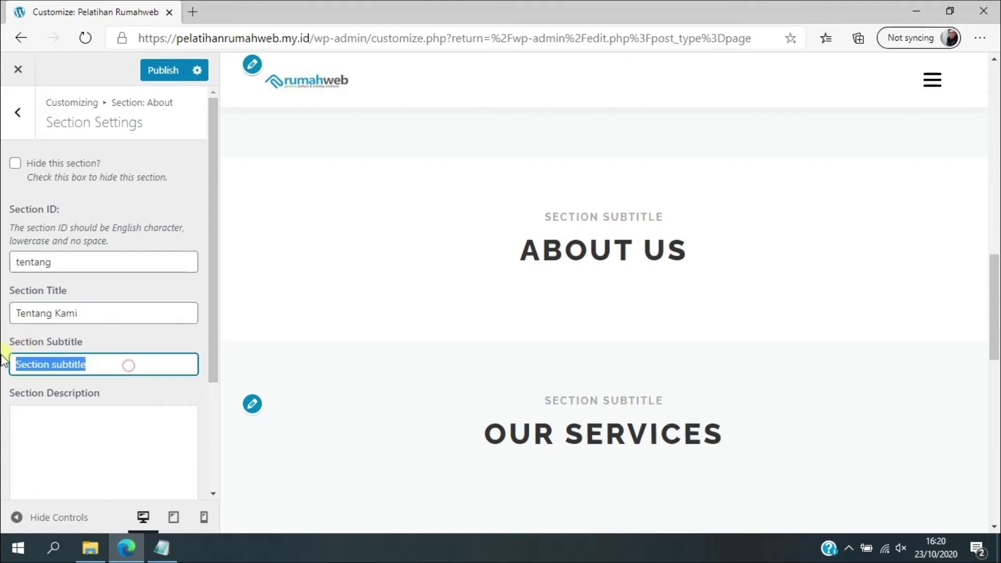
key(BackSpace)
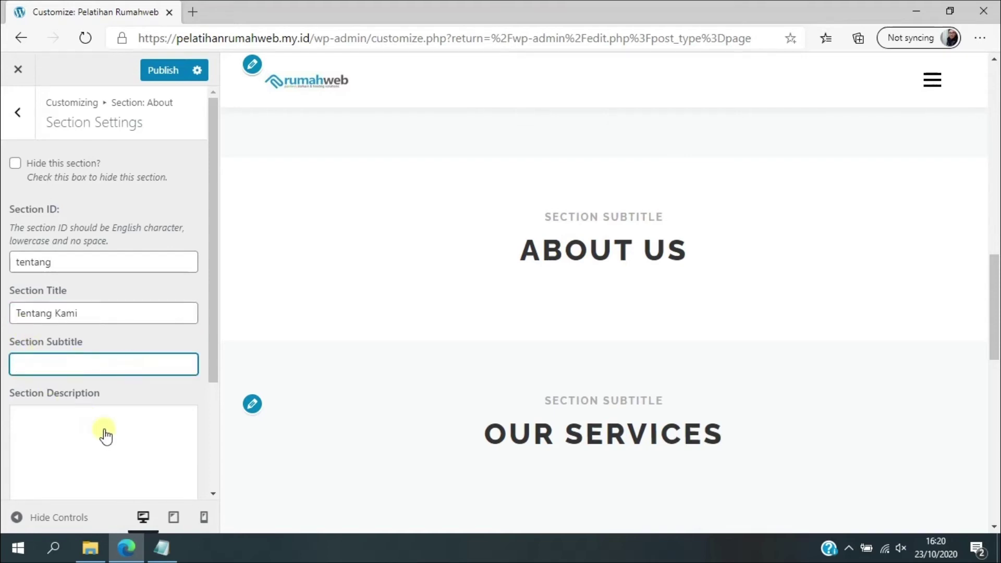
Step: Leave the About section's settings and add an item showing the Sejarah page to the section's content
scroll(91, 437, down, 3)
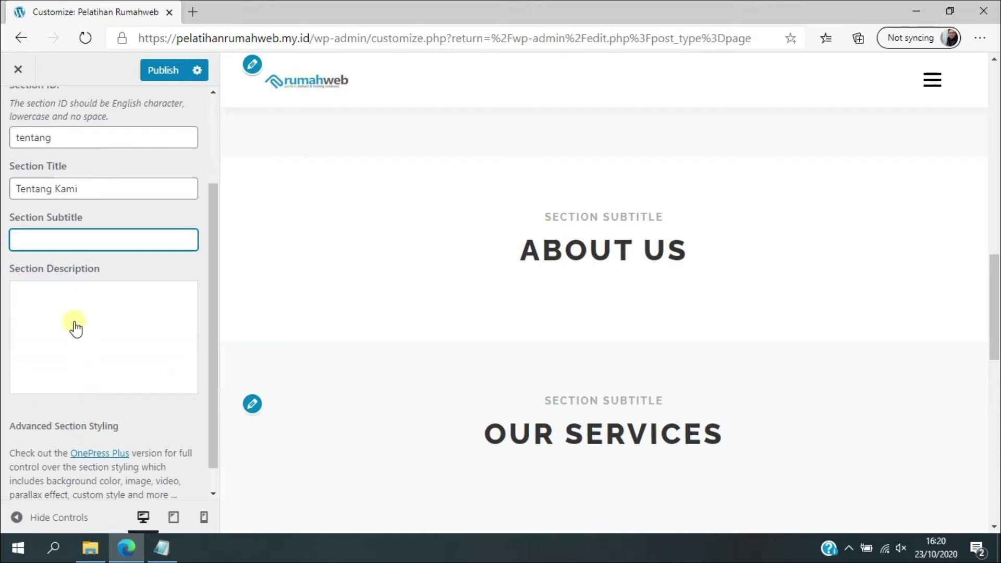
scroll(108, 314, up, 3)
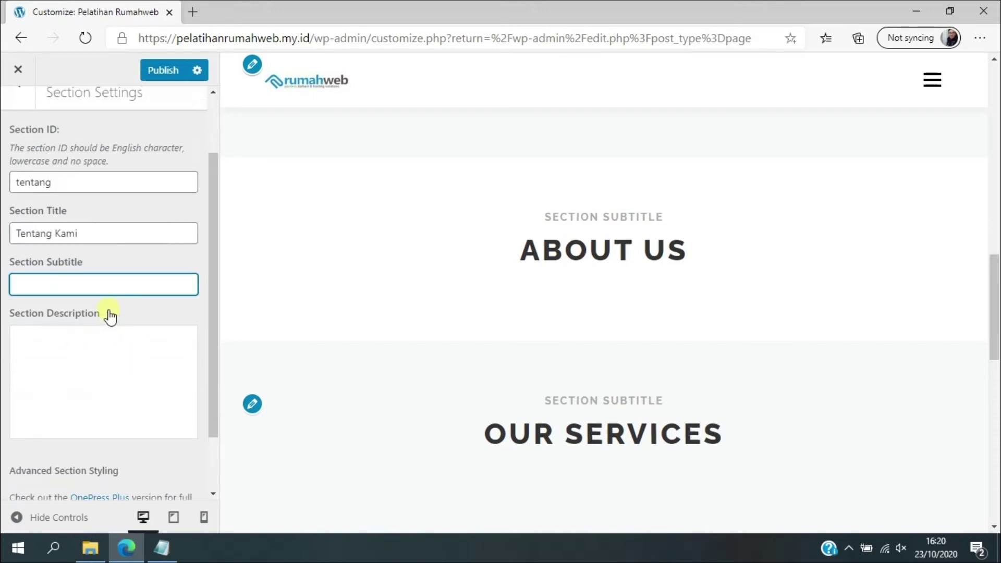
click(20, 113)
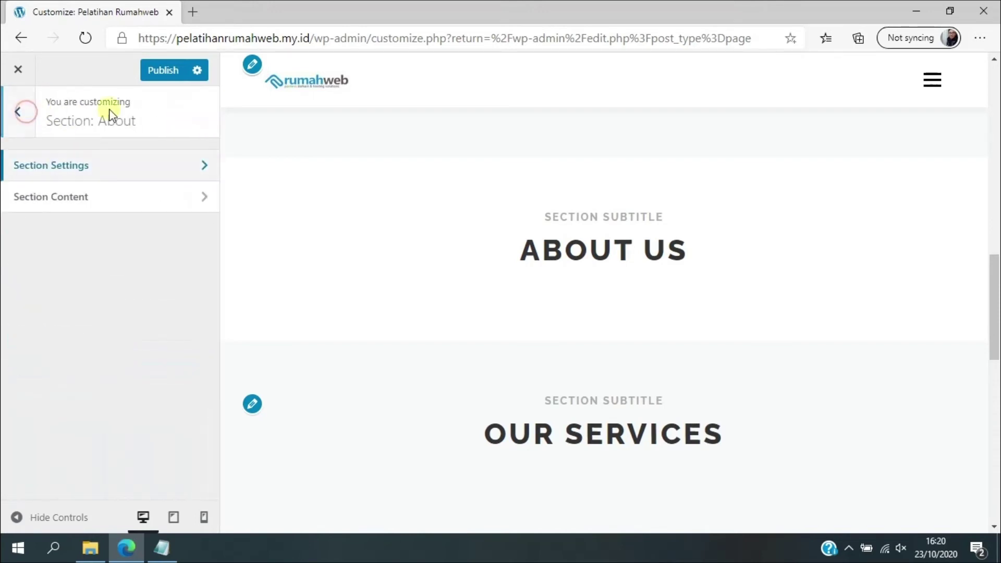
click(176, 201)
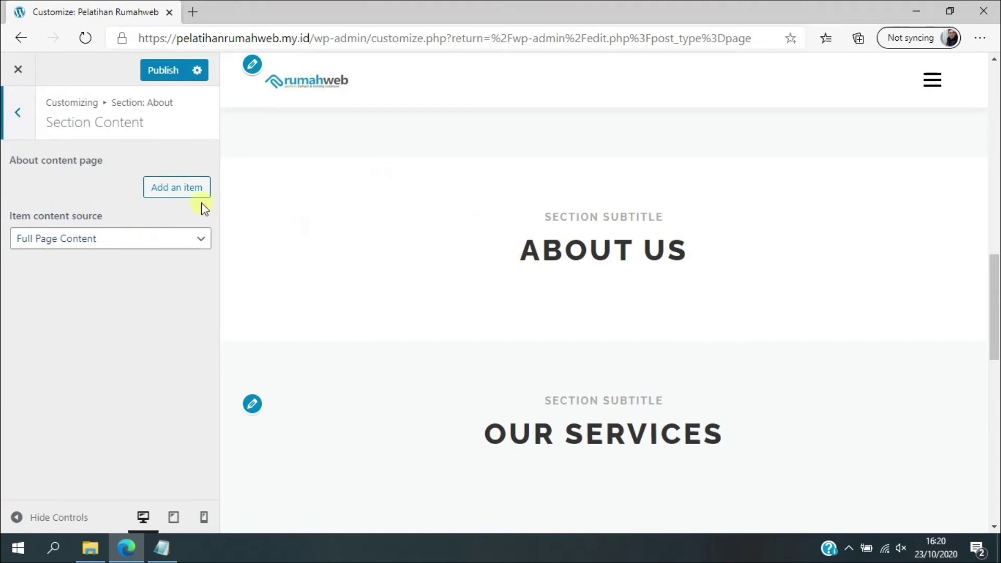
click(175, 194)
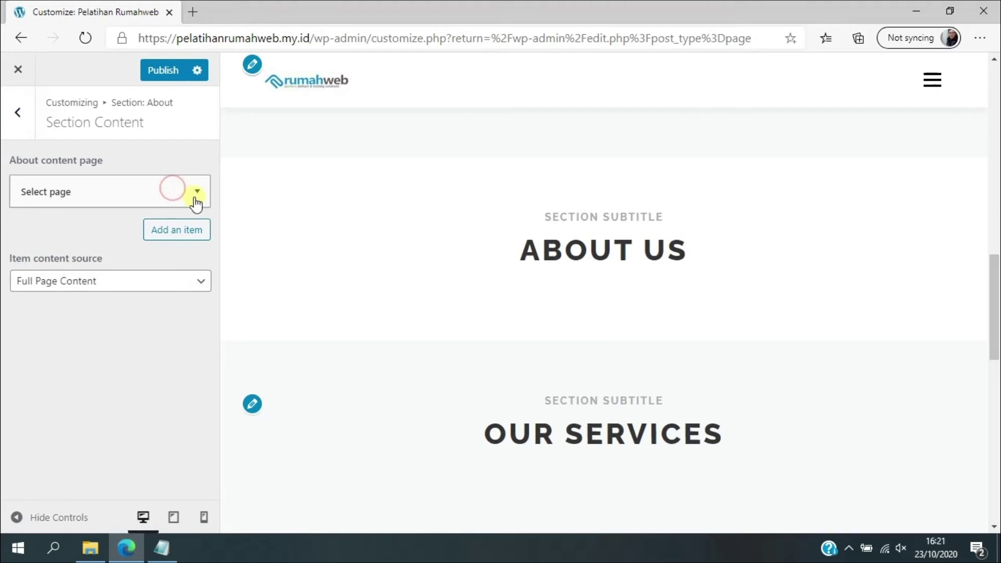
click(171, 194)
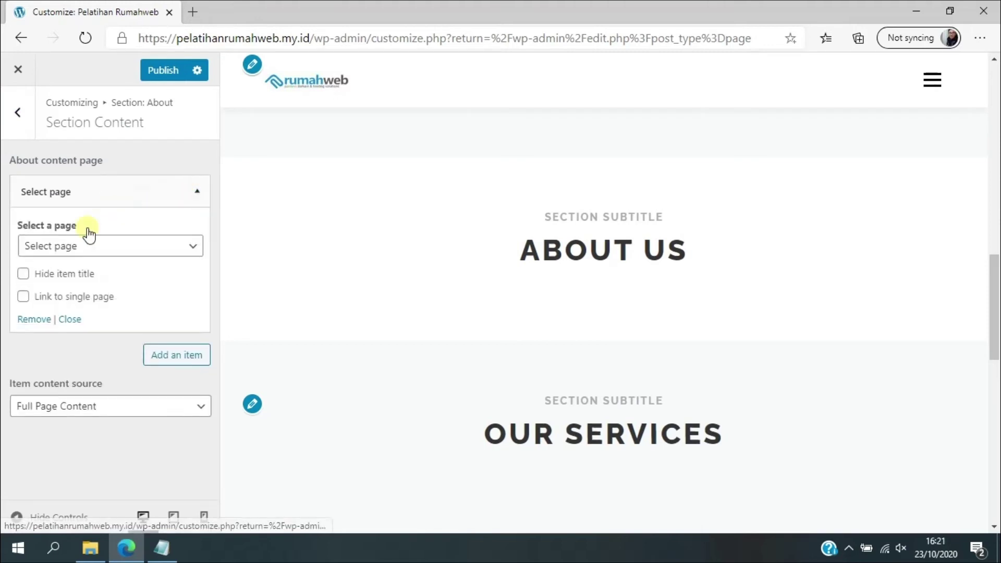
click(88, 250)
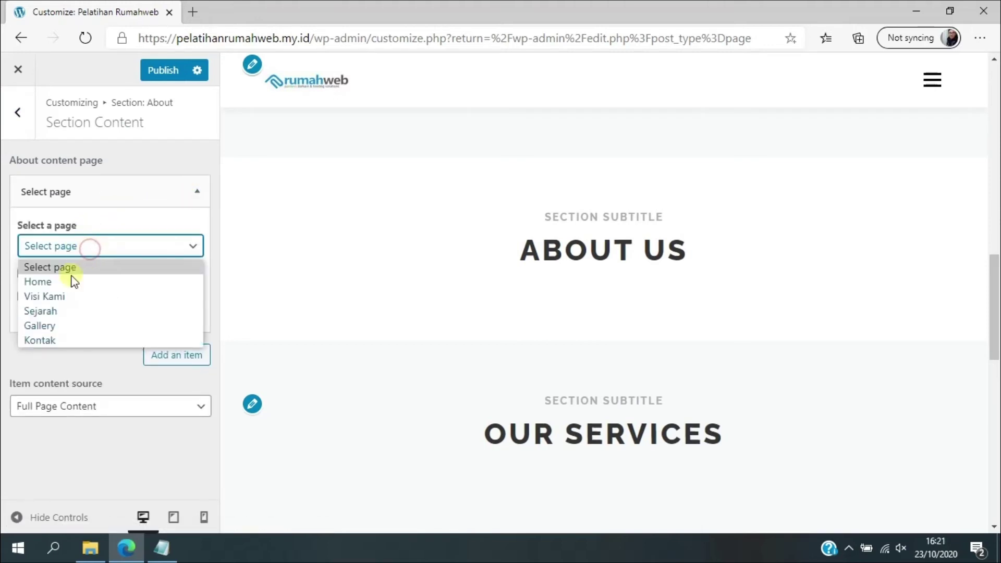
click(79, 311)
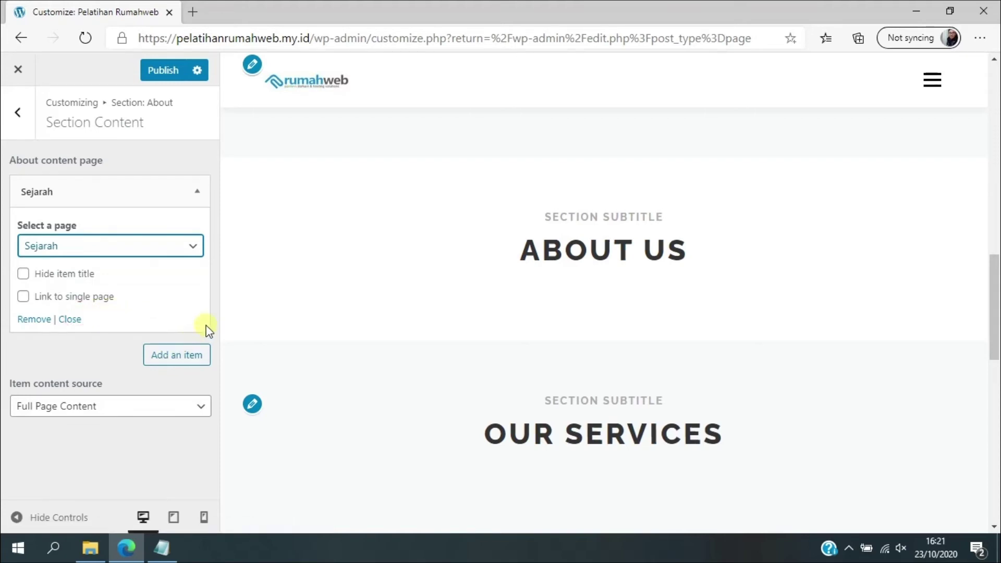
Step: Add a second About content item for the Visi Kami page, keeping Full Page Content as the item content source
click(181, 356)
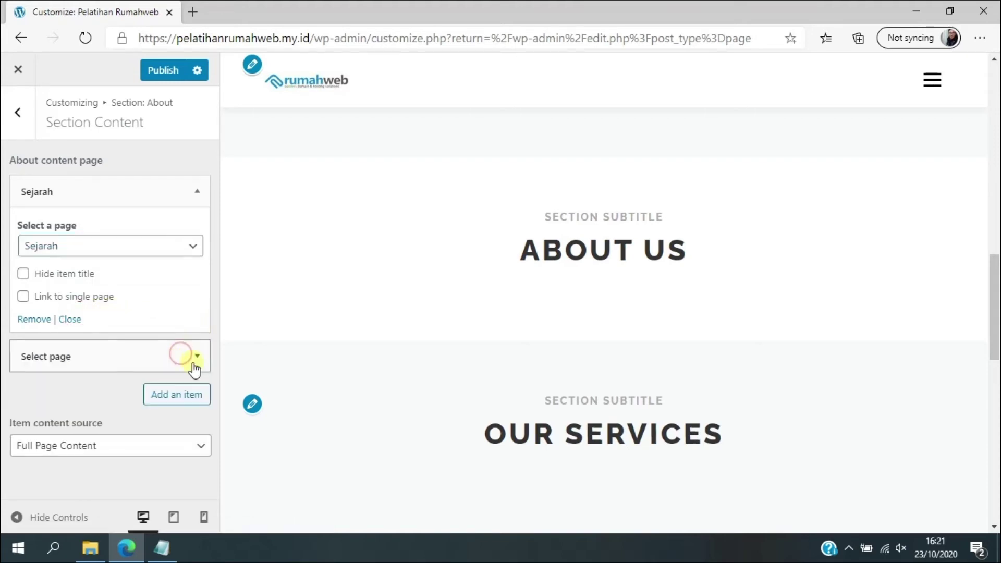
click(185, 358)
scroll(105, 353, down, 1)
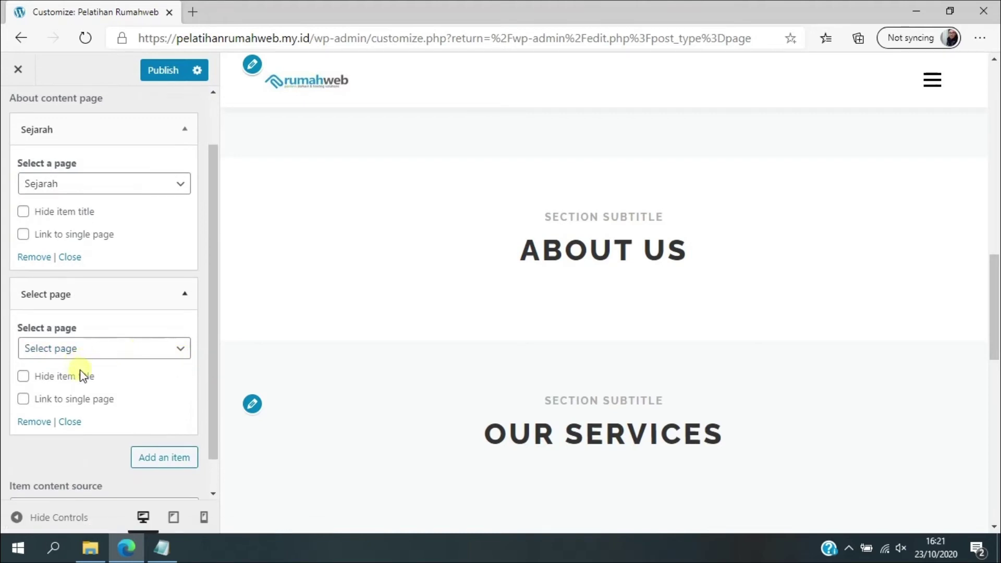
scroll(123, 384, down, 1)
click(98, 316)
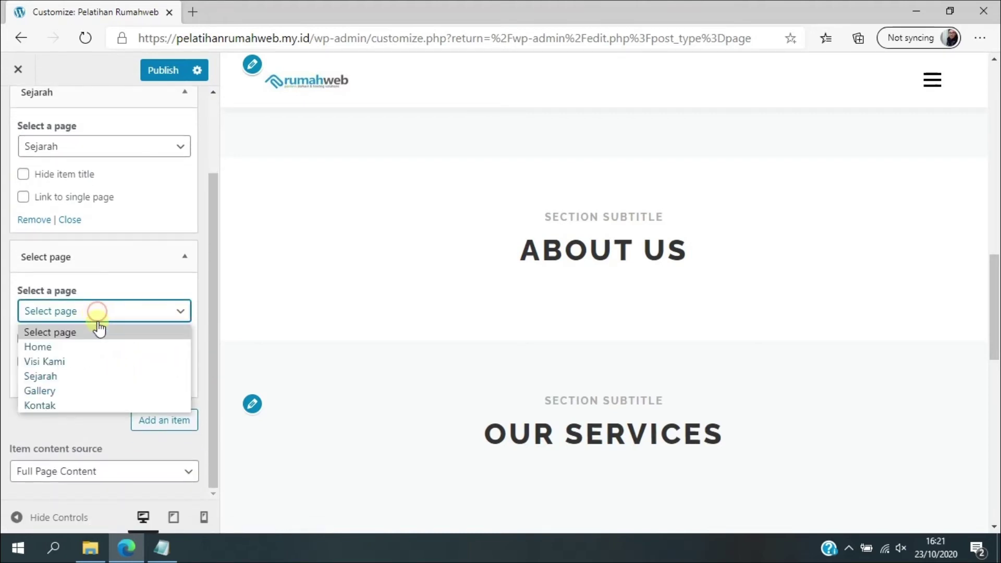
click(97, 368)
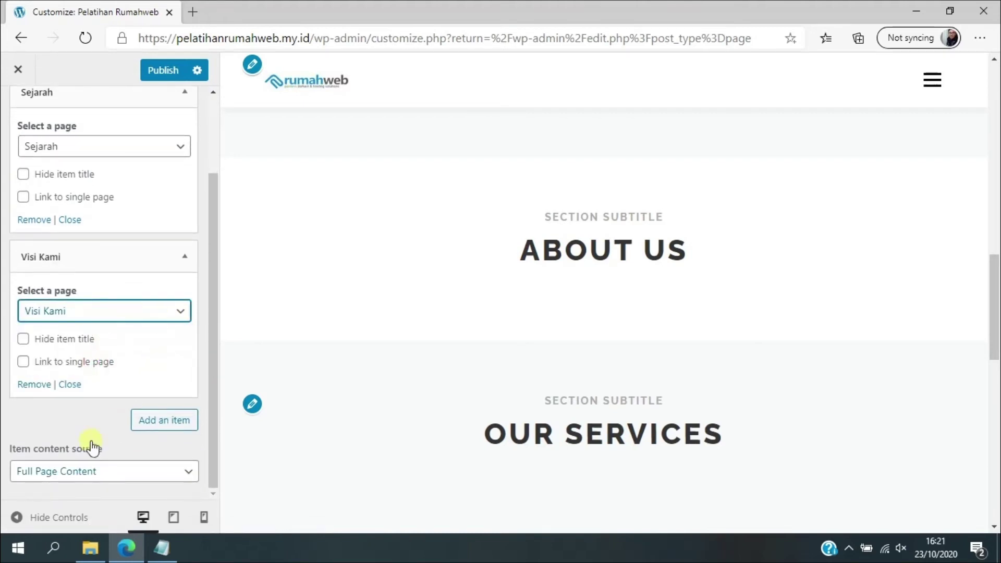
click(73, 472)
click(74, 471)
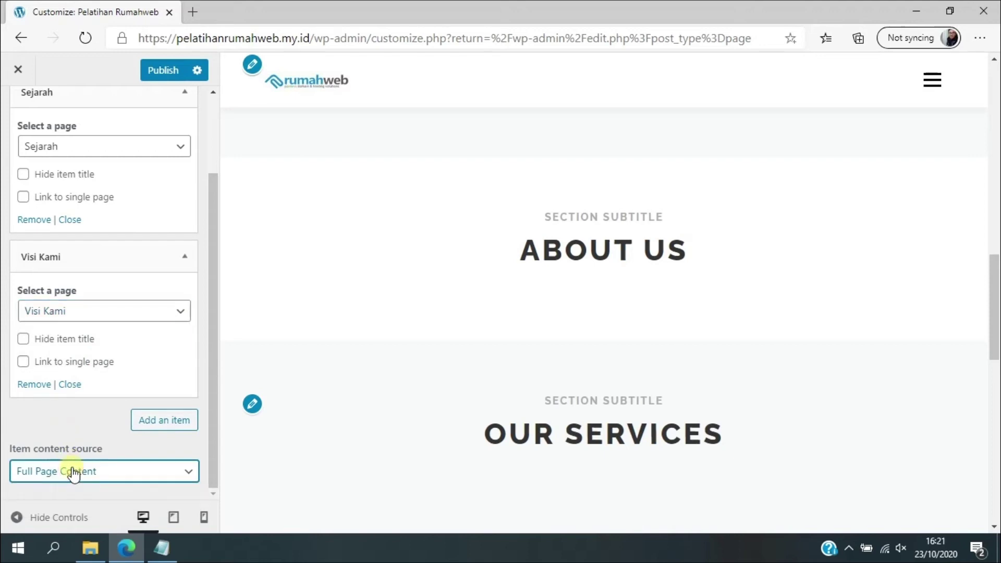
click(69, 412)
Step: Enable linking to the single page for both the Sejarah and Visi Kami items
scroll(516, 268, down, 3)
scroll(121, 250, up, 2)
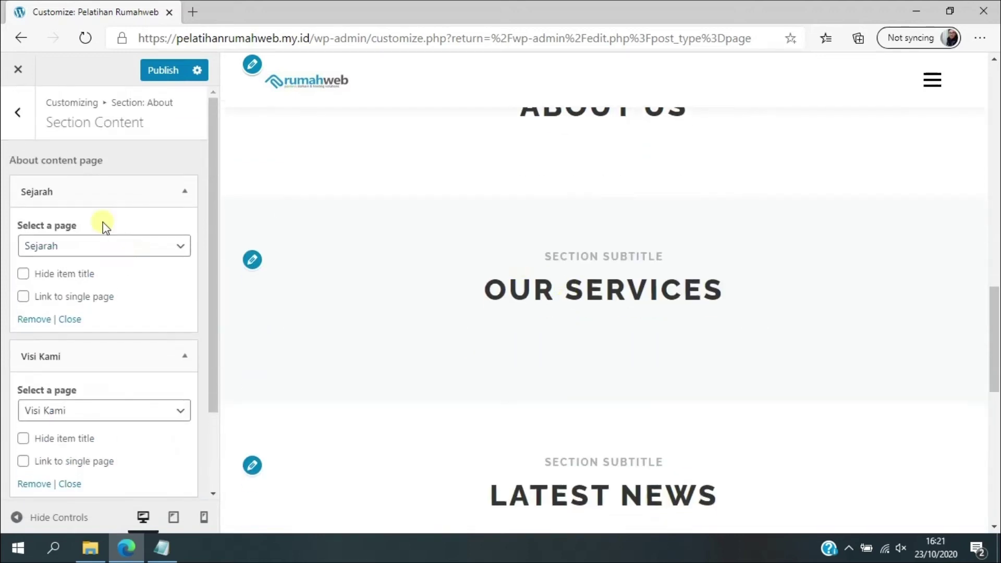
scroll(73, 292, down, 2)
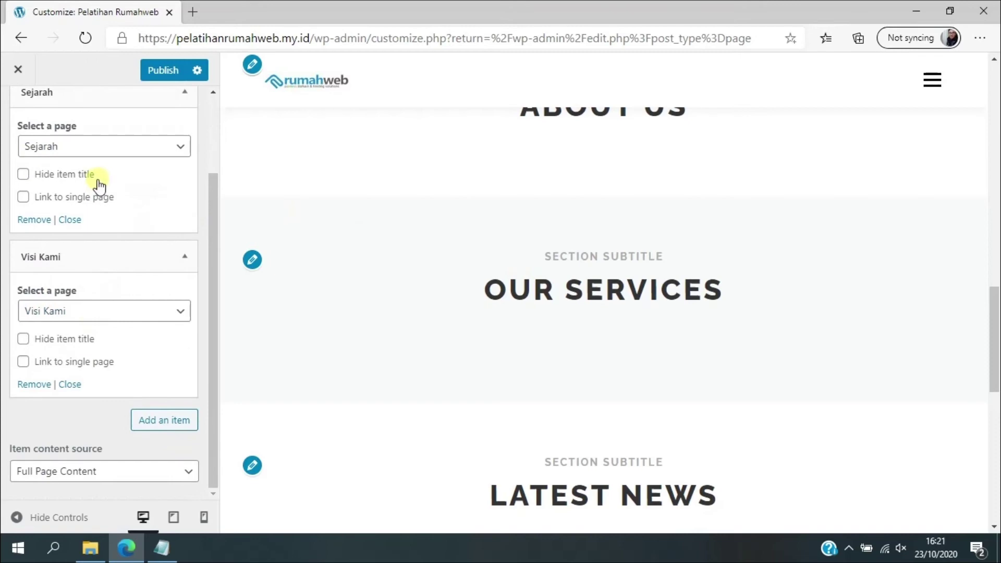
click(104, 201)
click(103, 363)
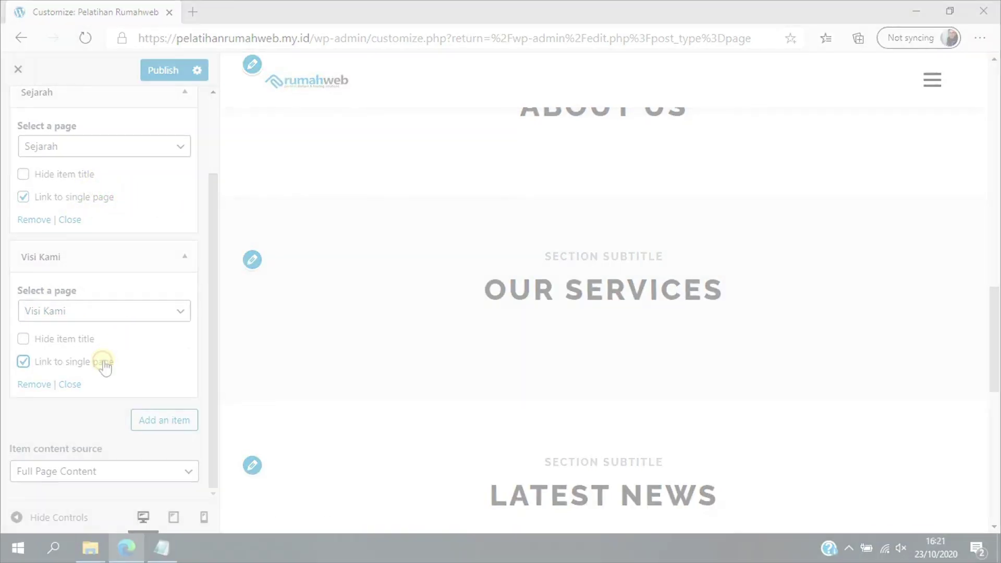
Step: Publish the changes and review the Tentang Kami section with its two items in the page preview
click(156, 72)
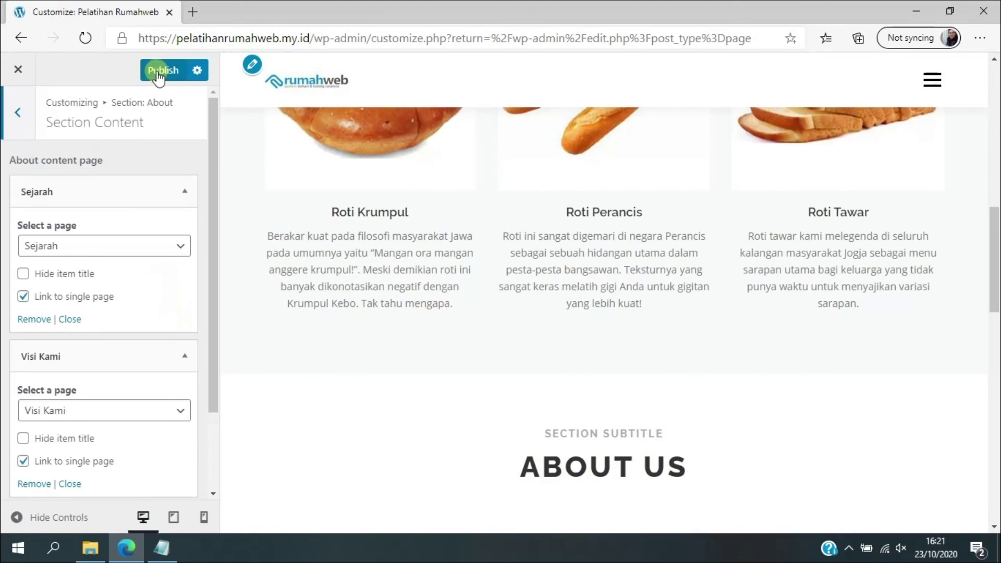
scroll(555, 339, down, 10)
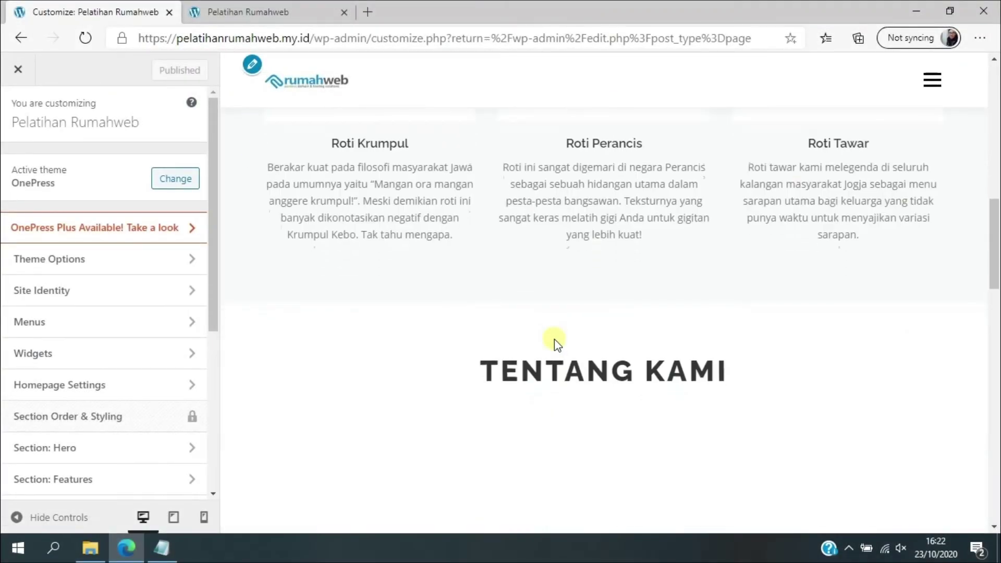
scroll(555, 339, down, 7)
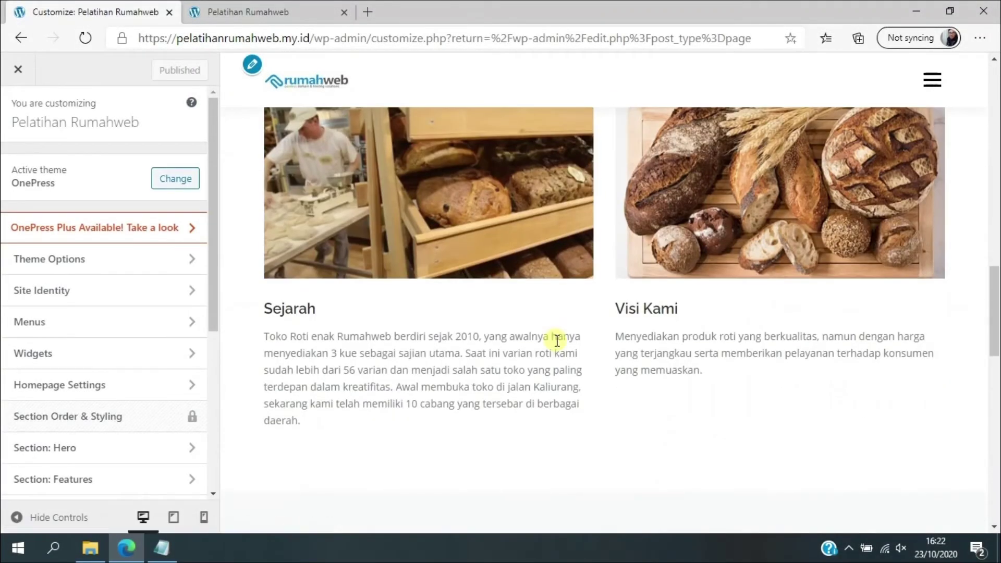
scroll(557, 344, up, 3)
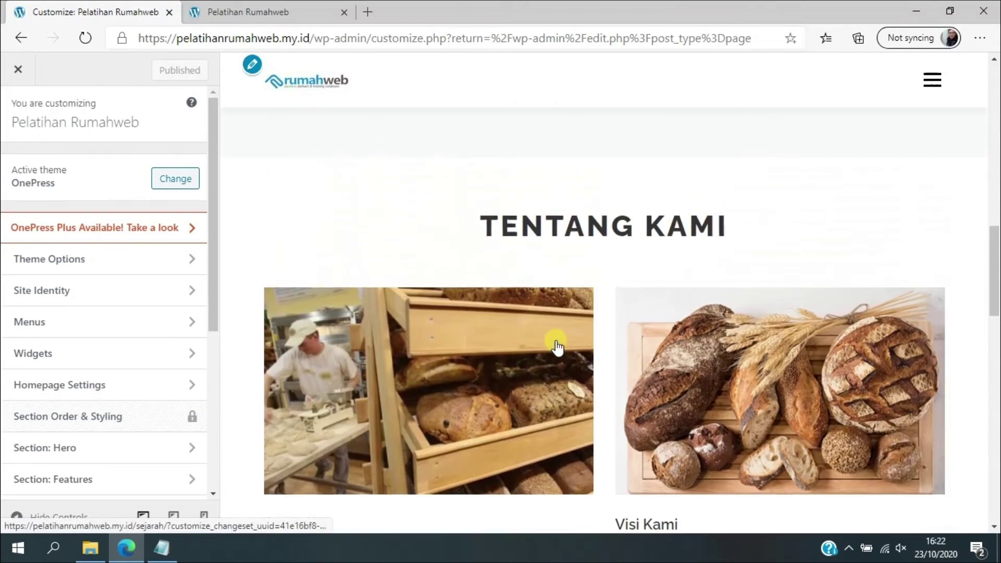
scroll(553, 342, down, 1)
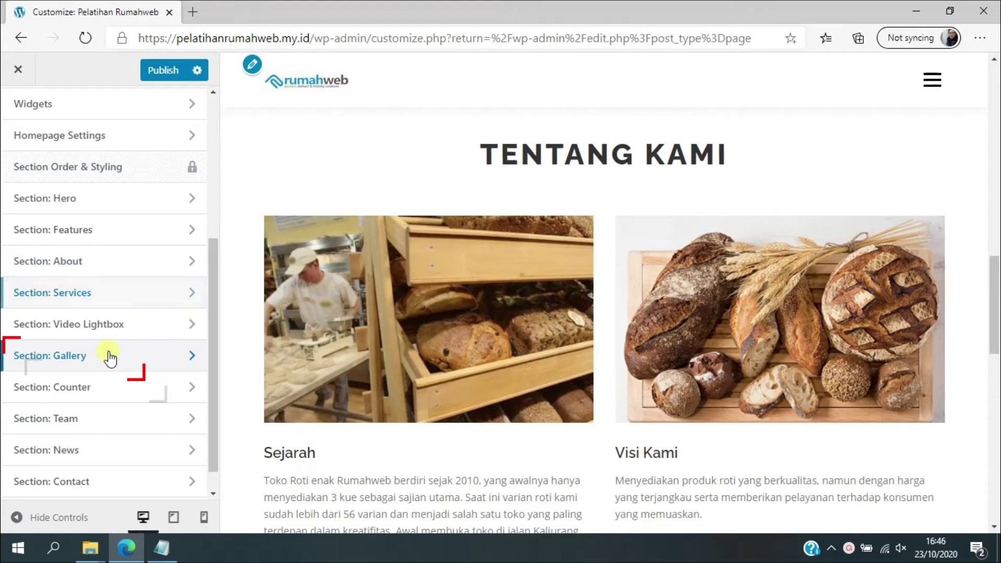
Step: Open the section settings of the homepage's Gallery section and unhide the section
click(108, 356)
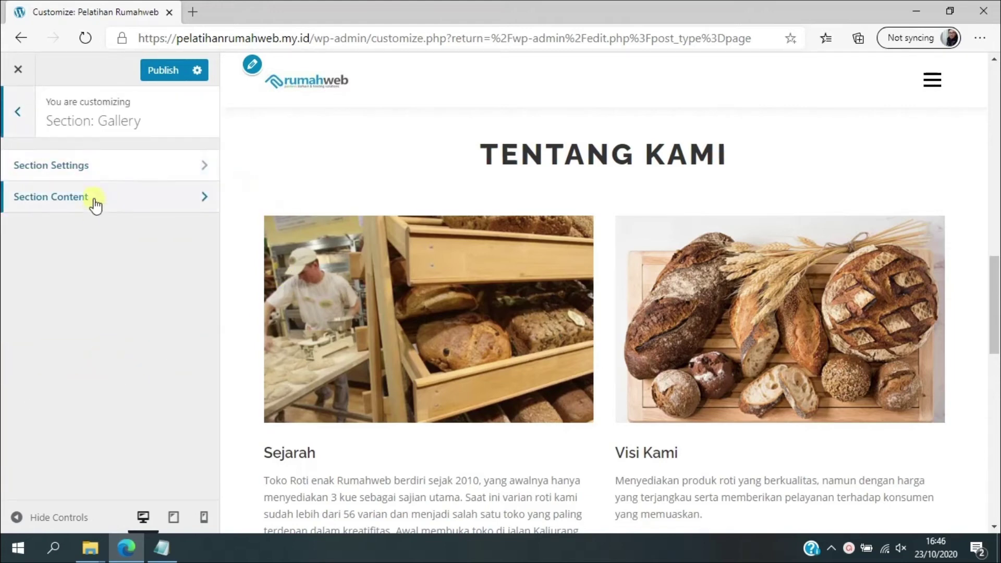
click(100, 166)
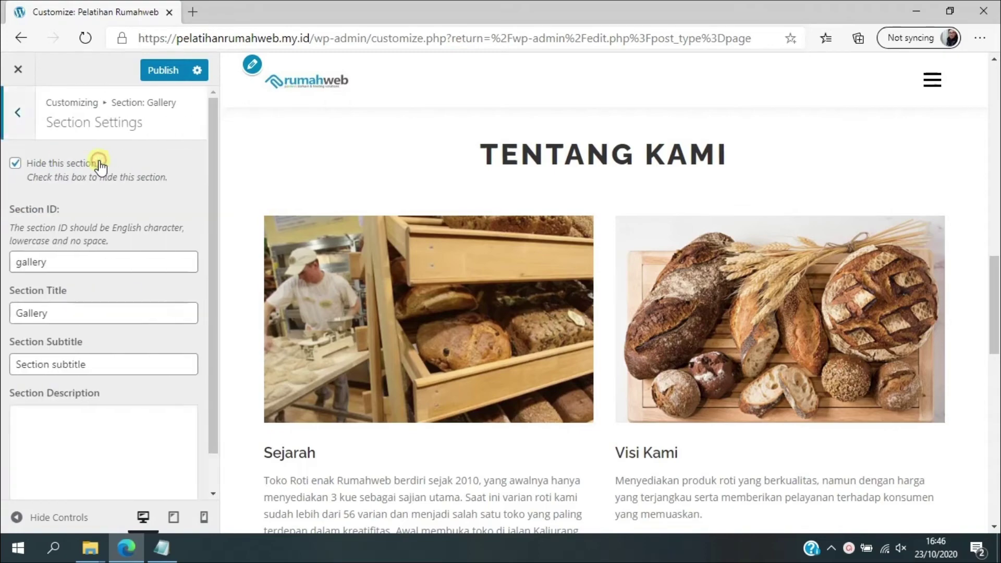
click(56, 166)
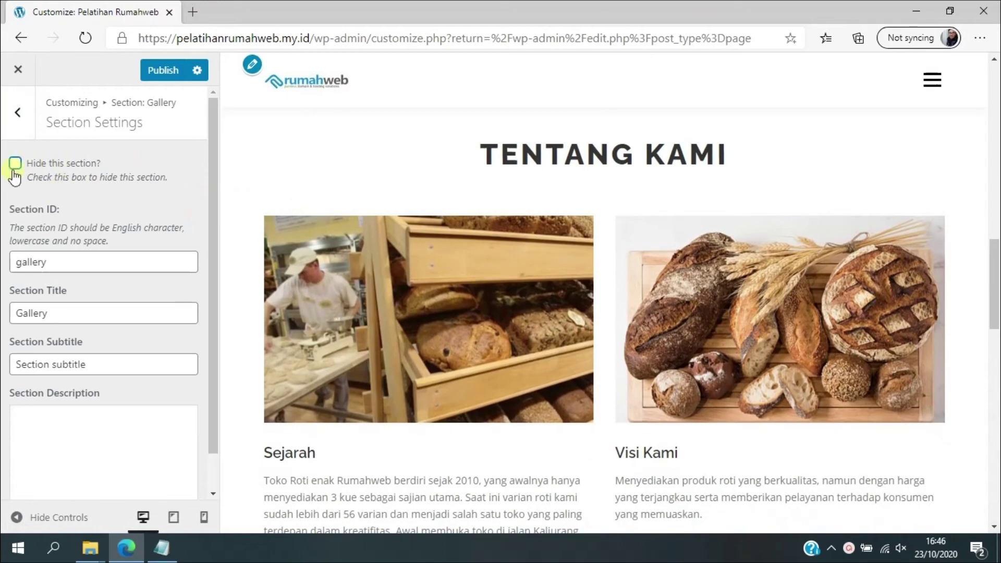
scroll(442, 331, down, 7)
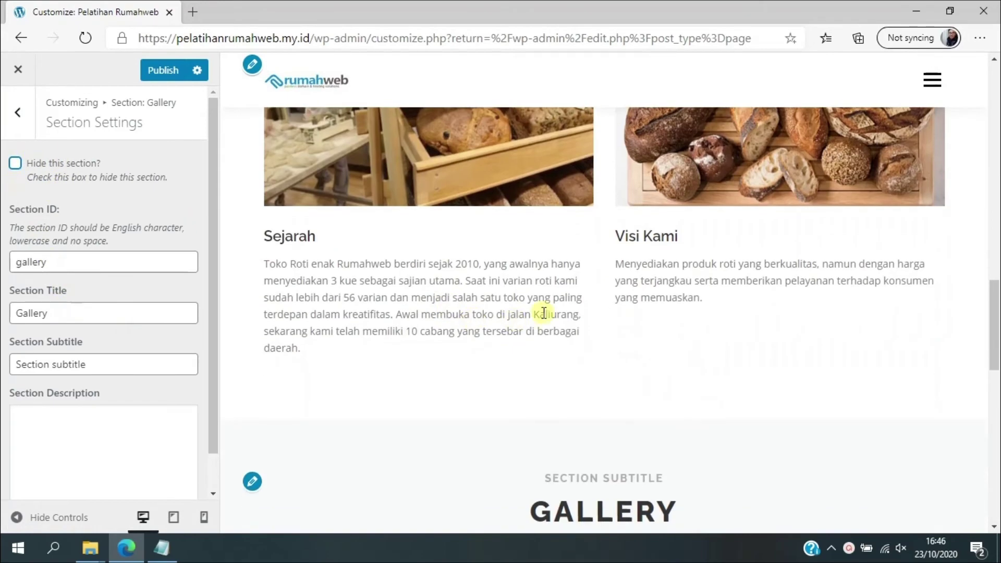
scroll(498, 322, down, 3)
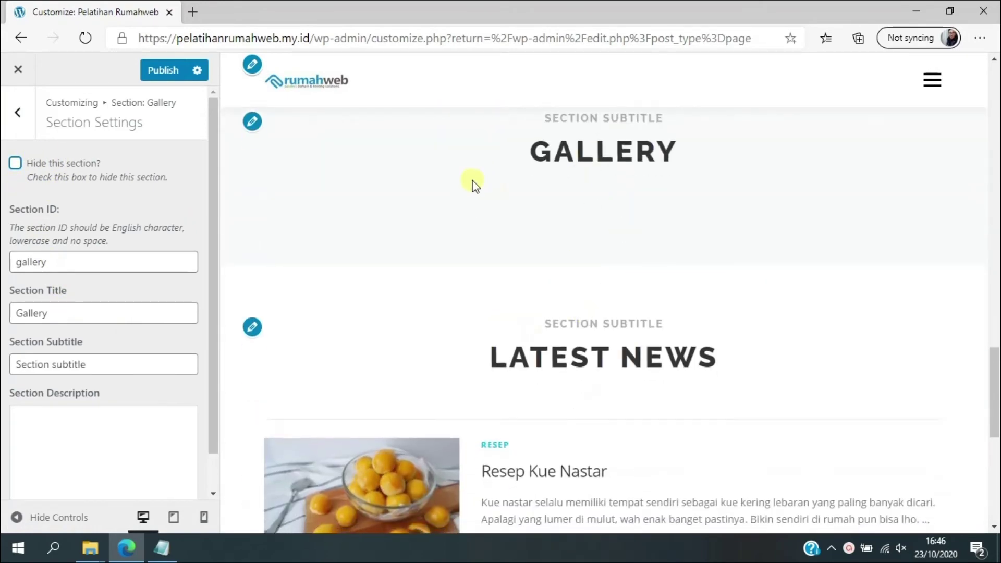
Step: Clear the Gallery section's subtitle and enter "photo gallery roti" as its description
scroll(53, 376, down, 1)
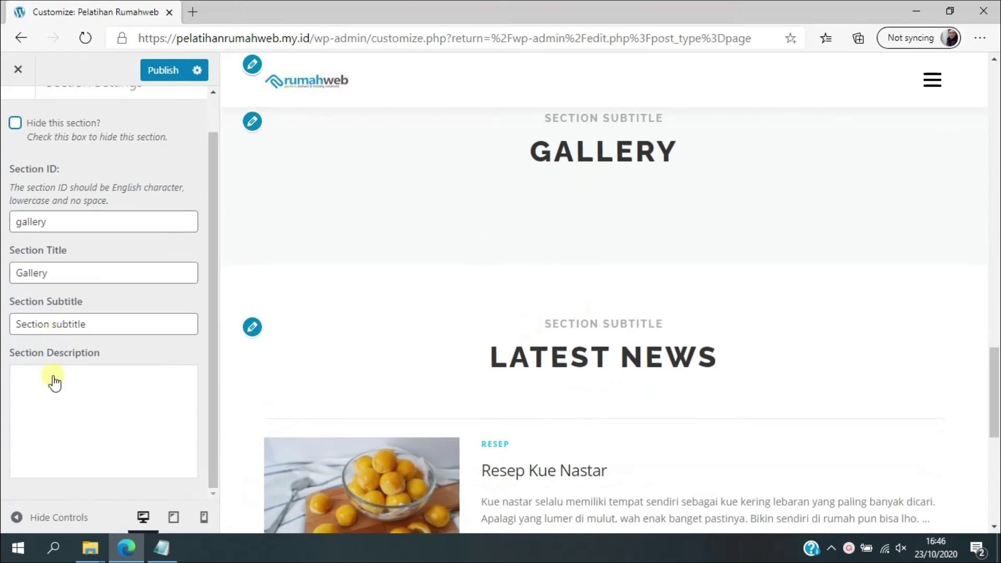
drag(97, 325, 13, 319)
key(BackSpace)
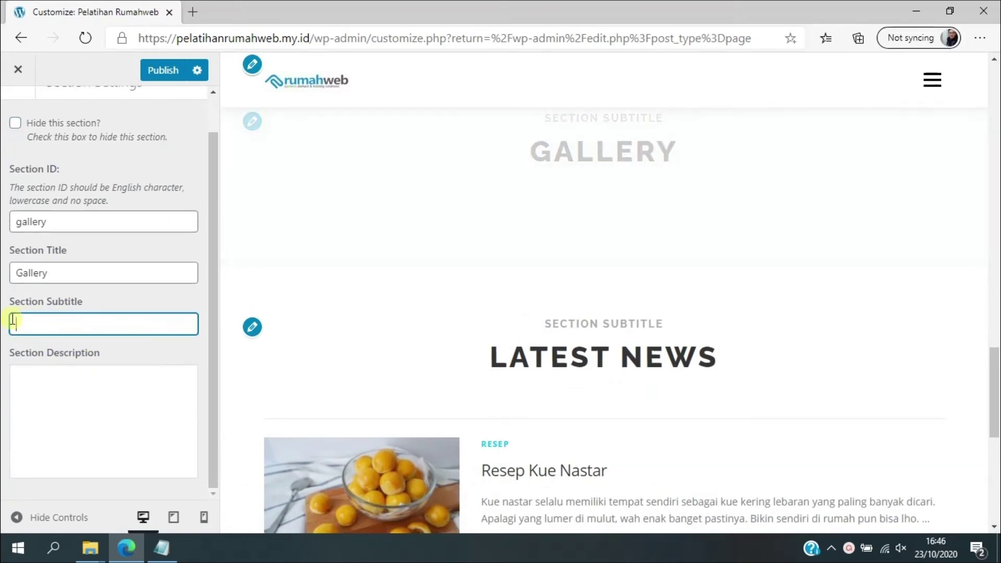
click(56, 418)
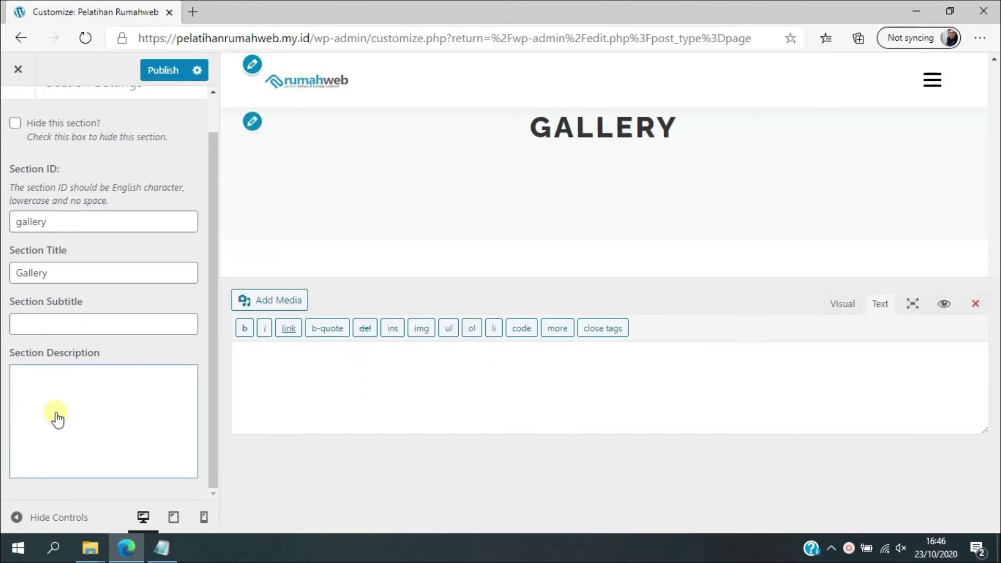
text(photo )
text(p)
text(r)
text(gal)
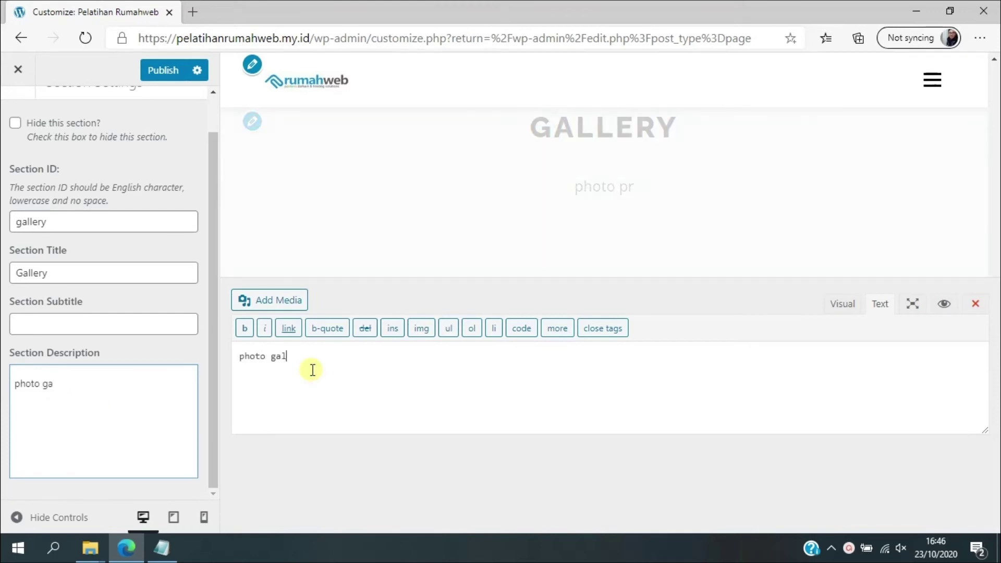
text(lery roti)
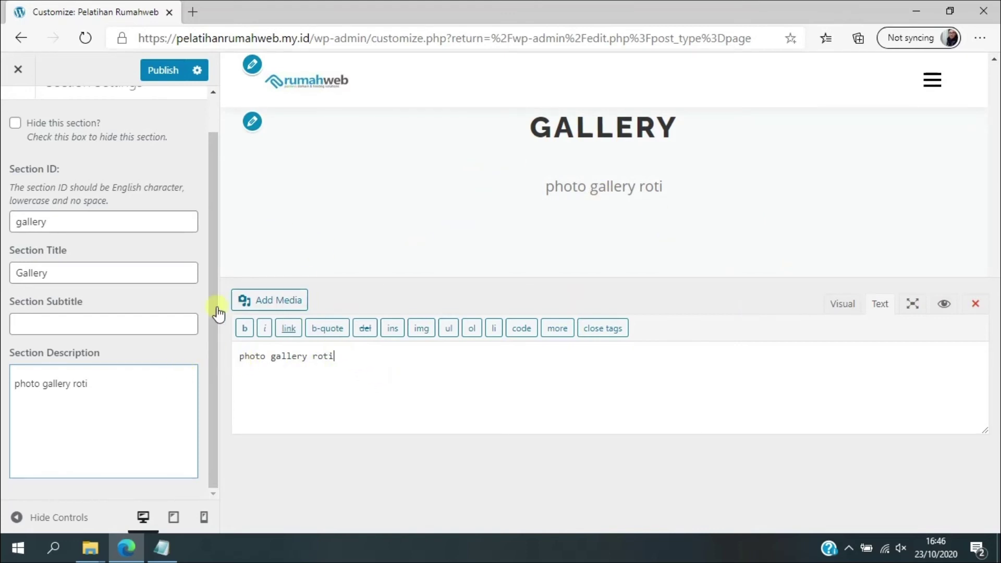
Step: Open the Gallery section's content settings, keep Page as the source, and choose the Gallery page as the gallery page
scroll(119, 322, up, 2)
click(21, 114)
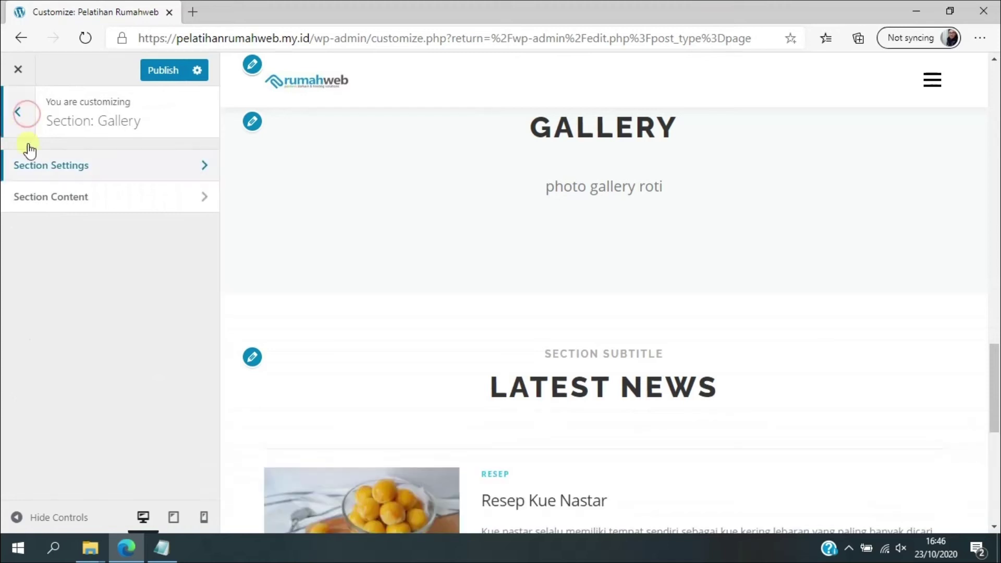
click(90, 201)
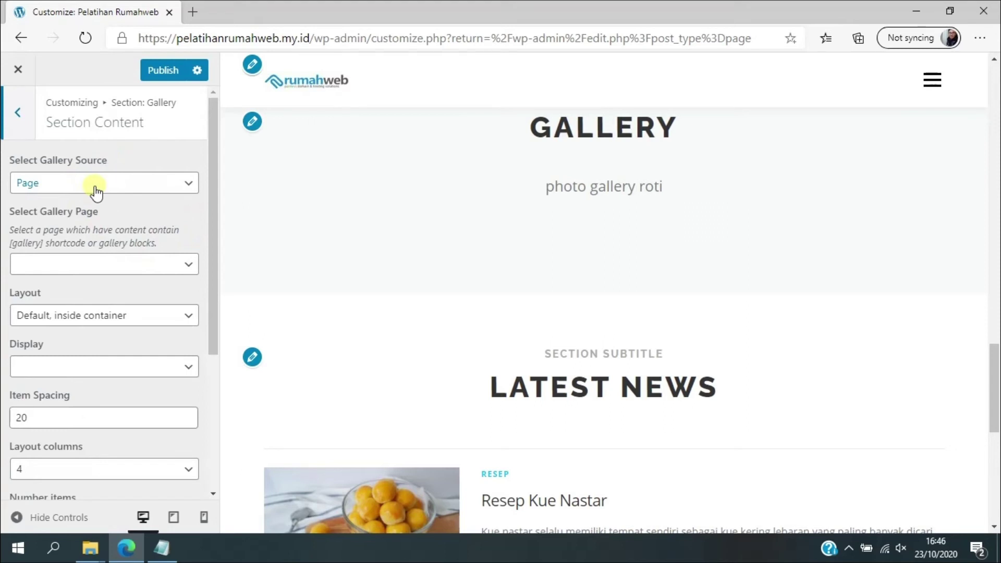
click(96, 193)
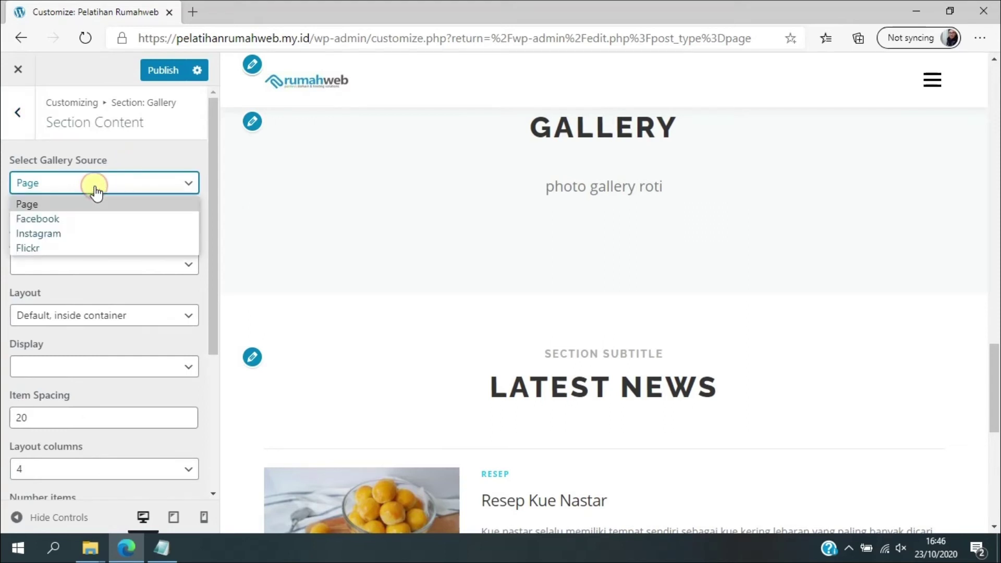
click(95, 193)
click(83, 271)
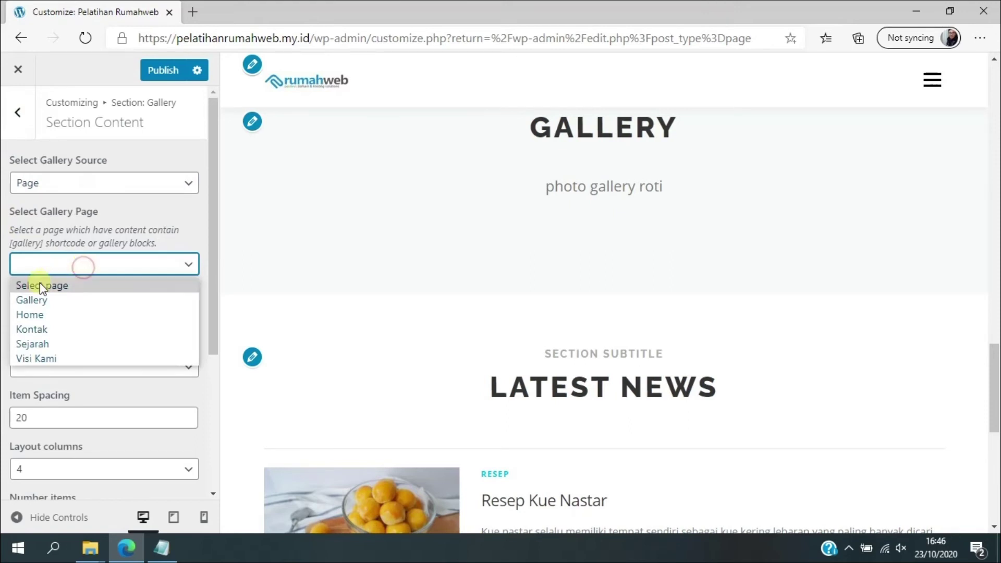
click(39, 301)
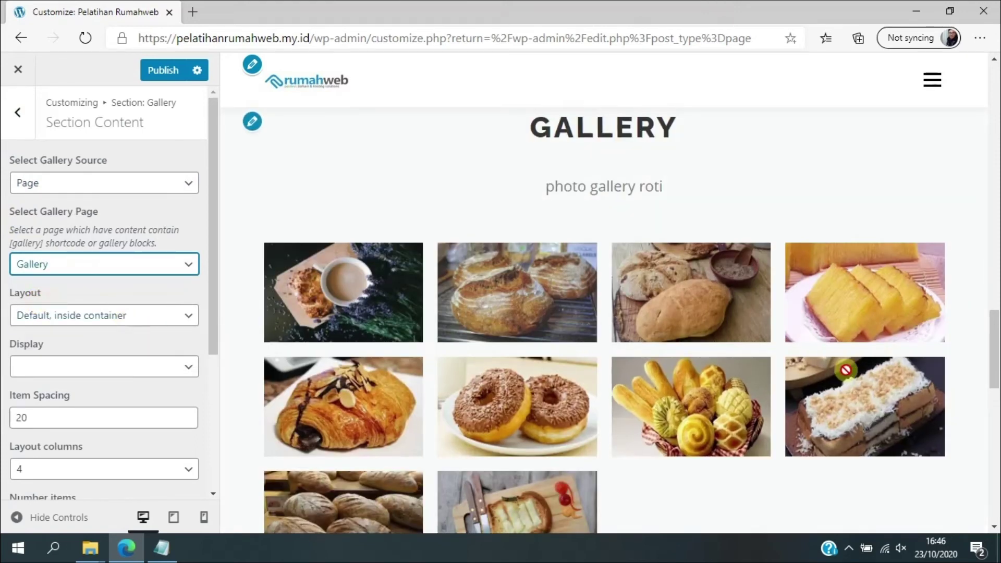
scroll(856, 384, down, 1)
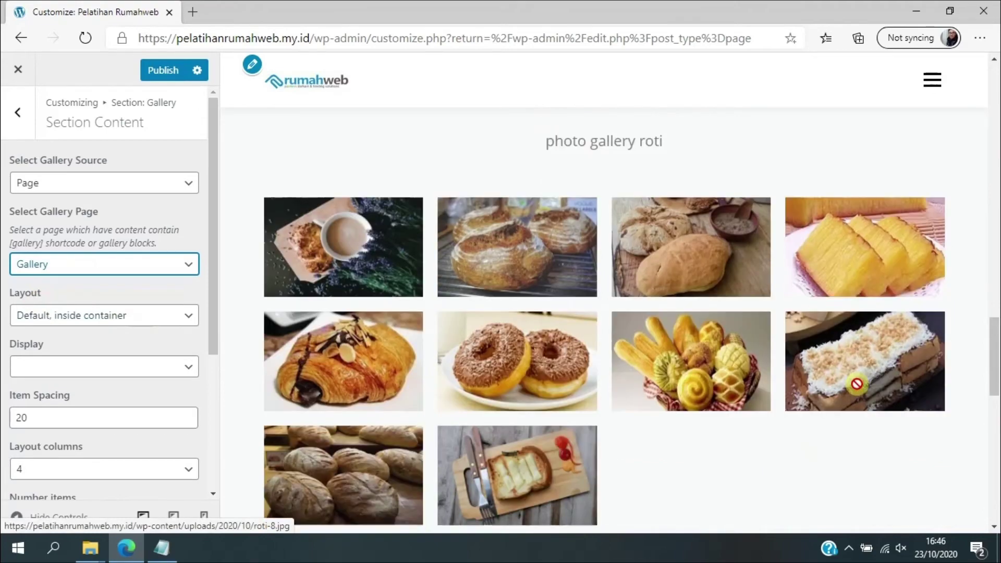
scroll(856, 384, down, 2)
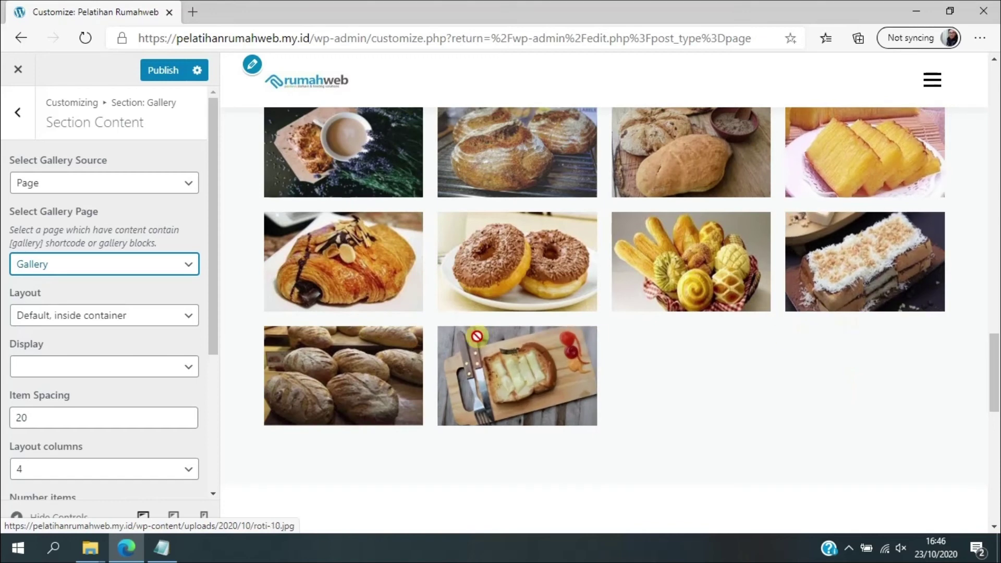
Step: Set the Gallery section's number of items to 8 and its item spacing to 10
scroll(196, 293, down, 3)
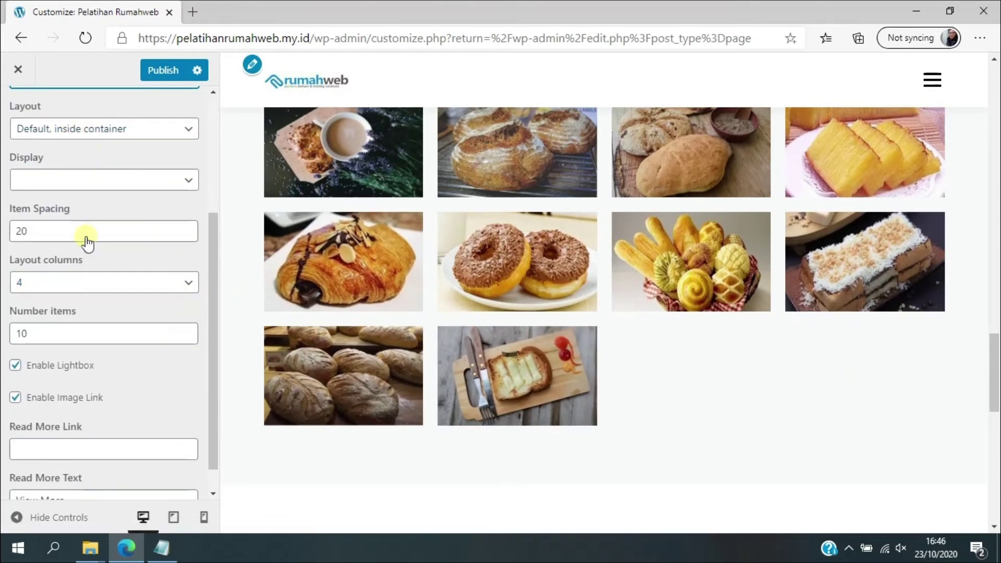
click(82, 339)
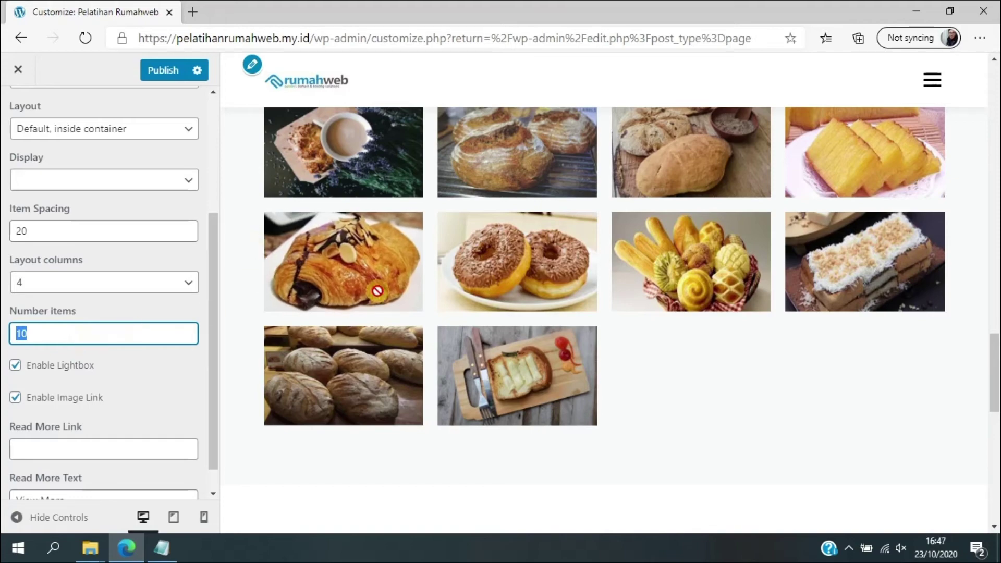
scroll(255, 279, up, 3)
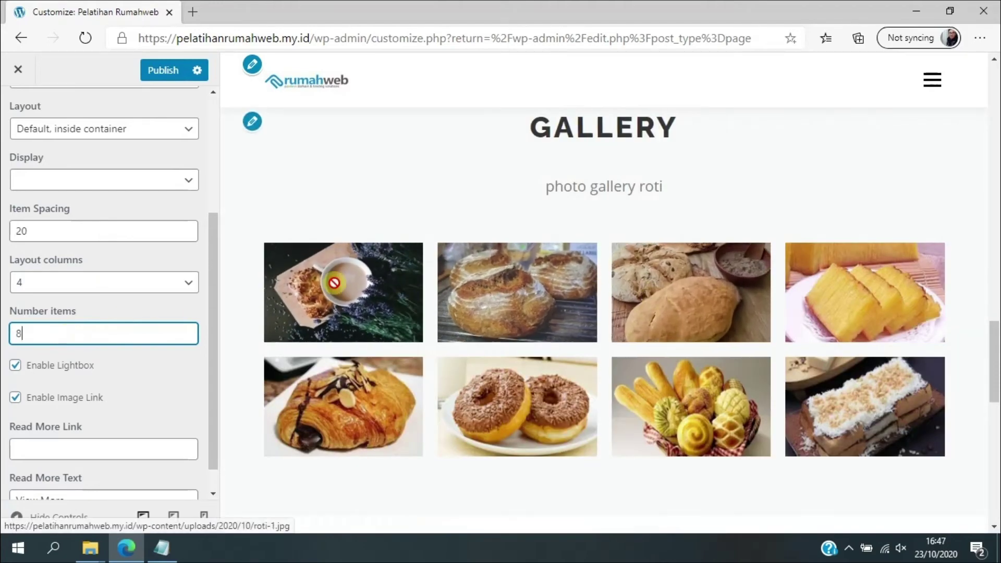
scroll(148, 316, up, 3)
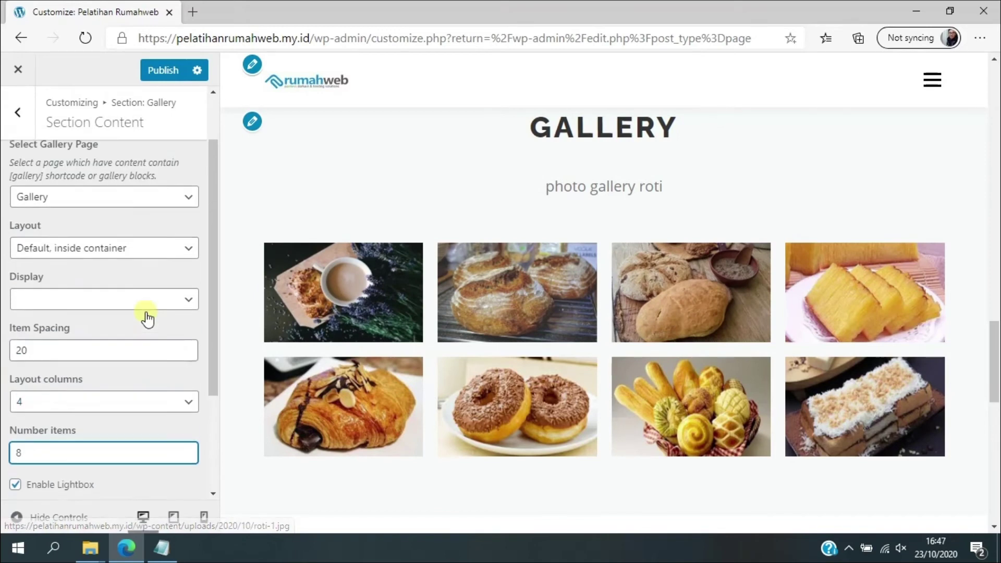
click(33, 356)
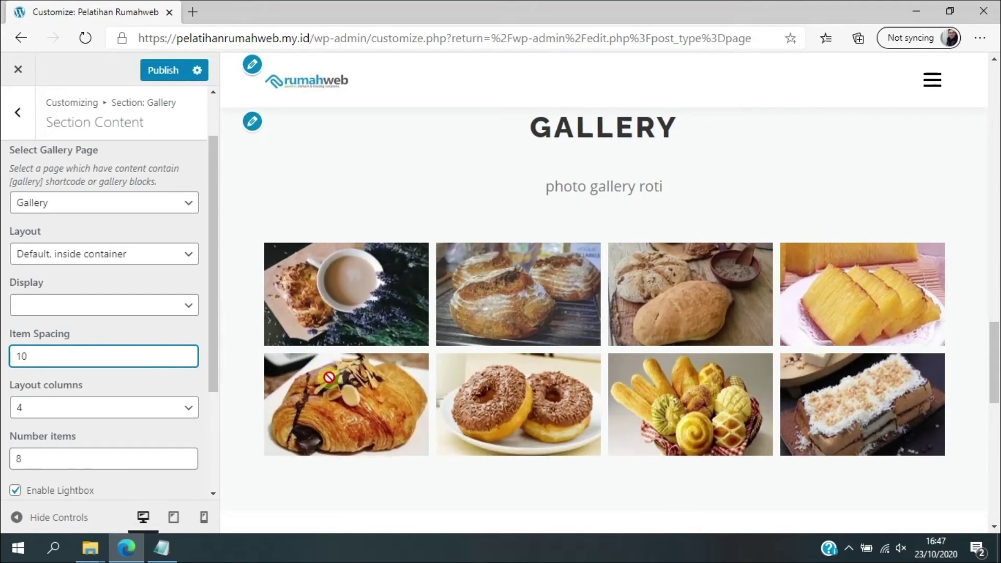
scroll(470, 339, down, 1)
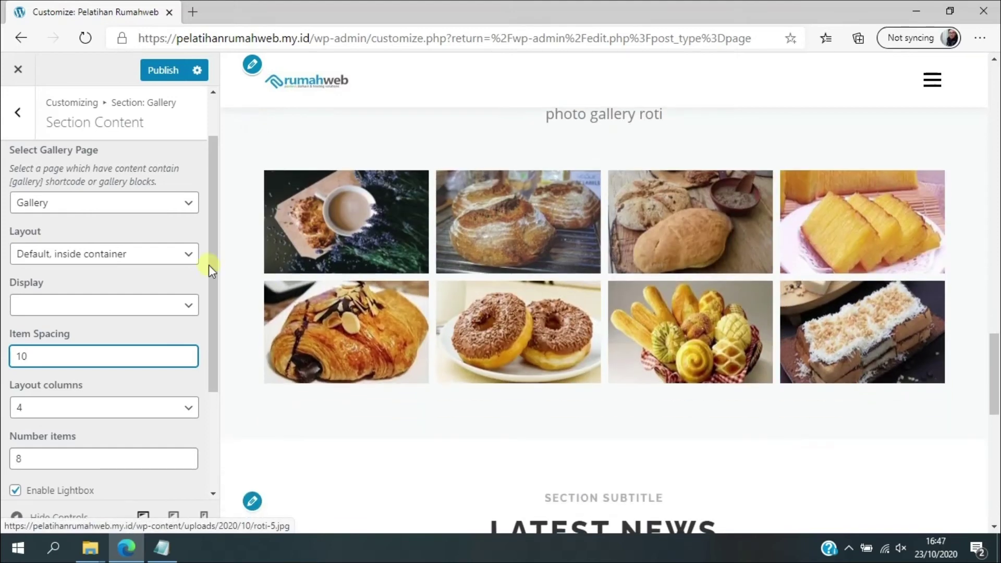
Step: Check the available layout column options, leave the choice at 4, and review the gallery grid in the preview
scroll(120, 266, down, 3)
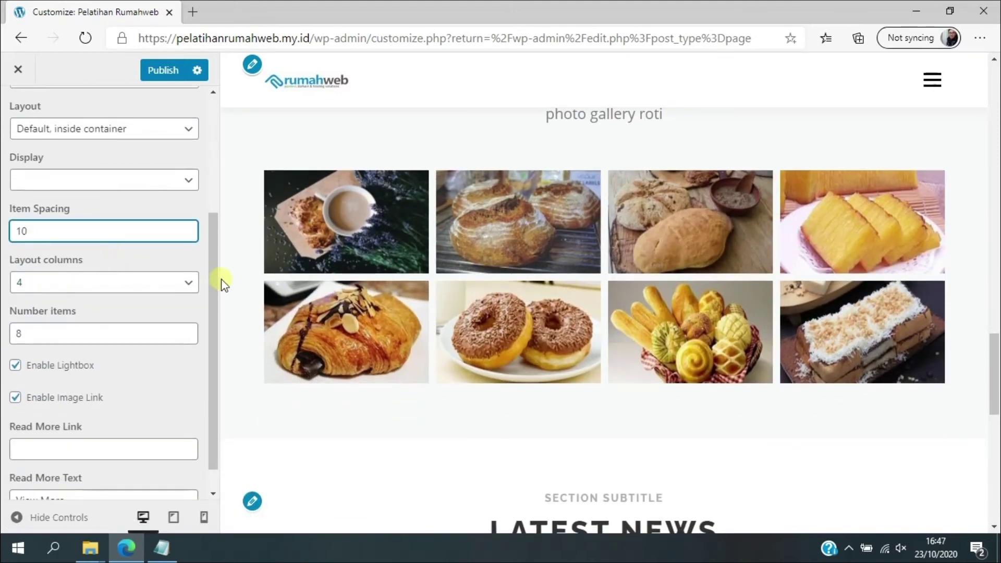
click(144, 284)
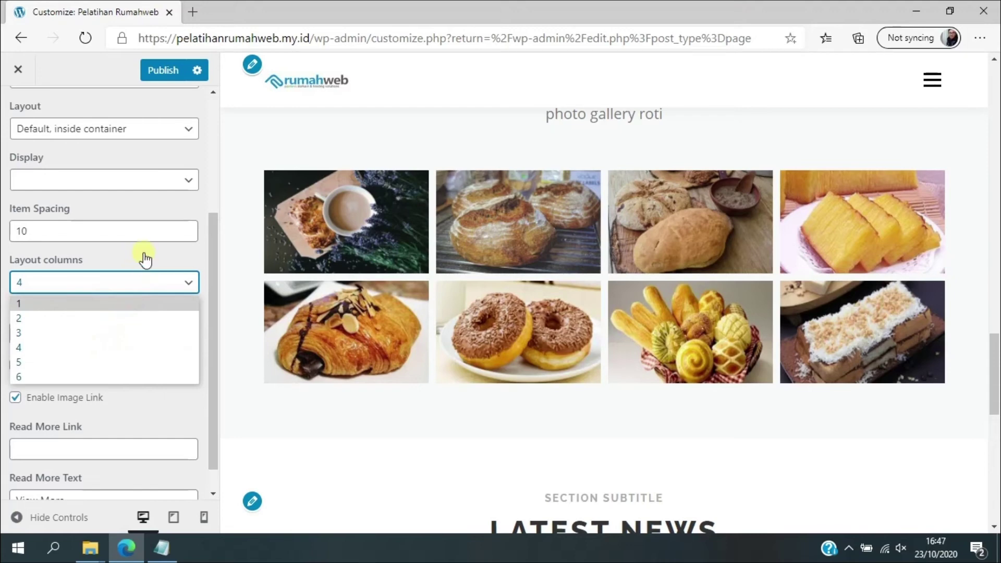
click(169, 283)
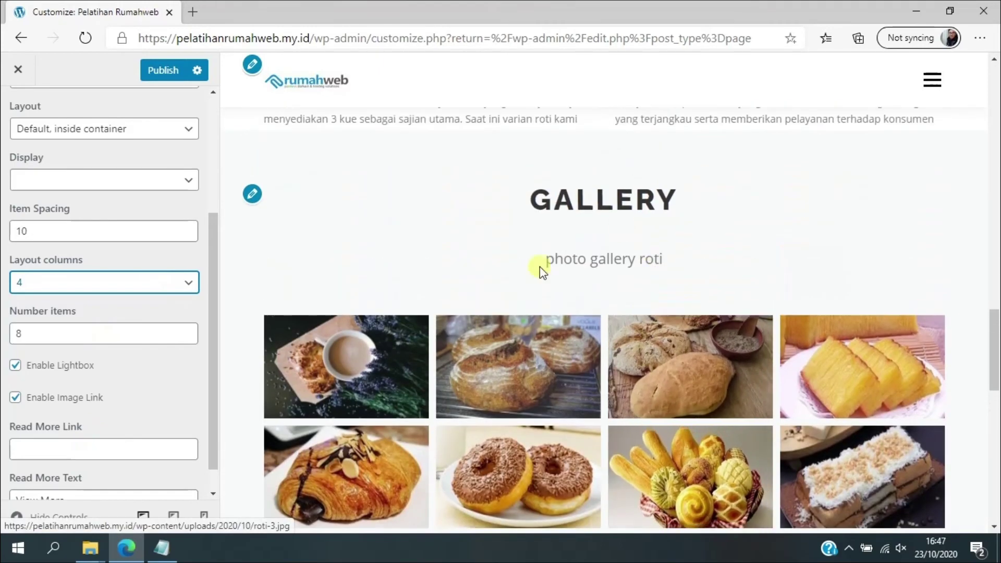
scroll(465, 258, down, 4)
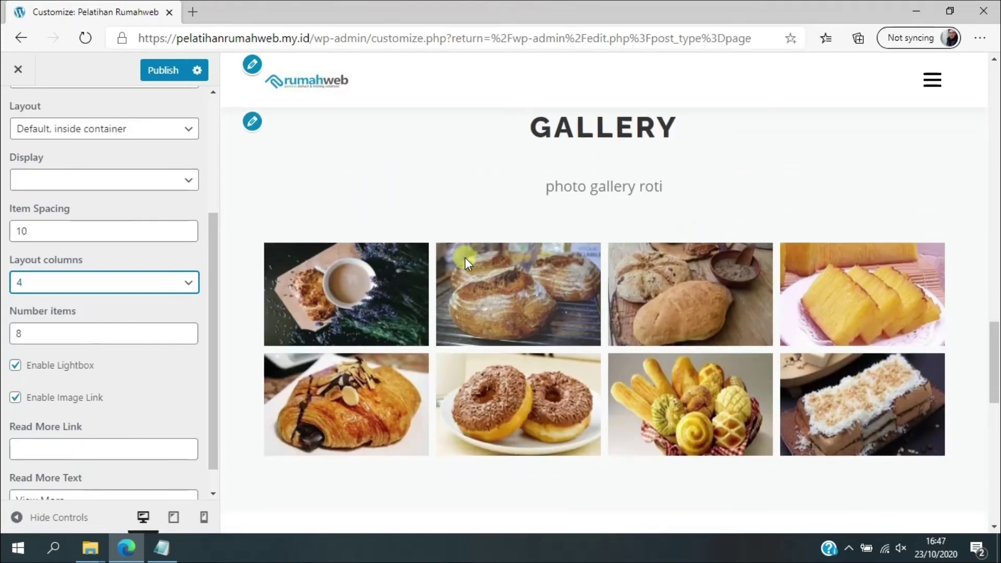
scroll(607, 256, down, 1)
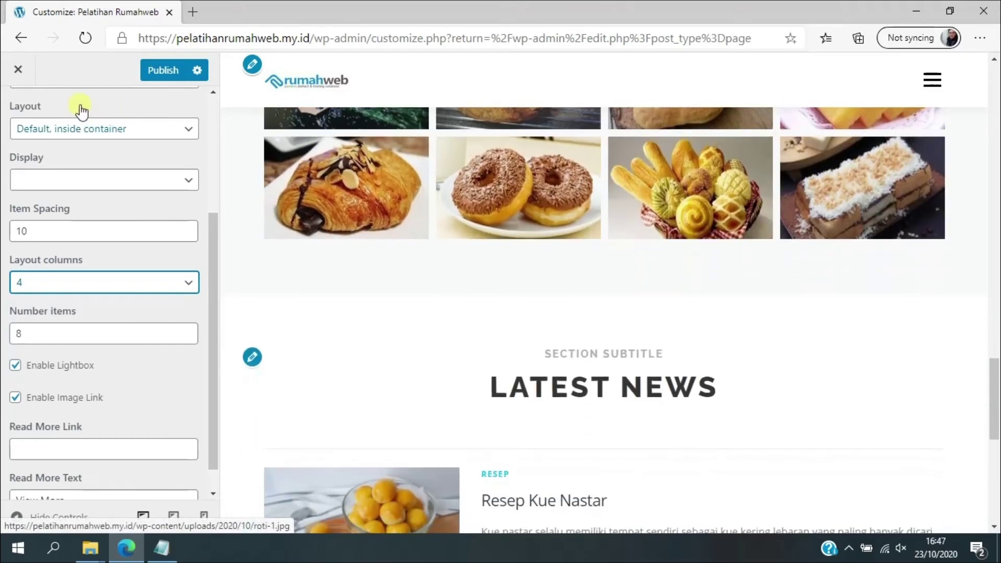
scroll(78, 183, up, 4)
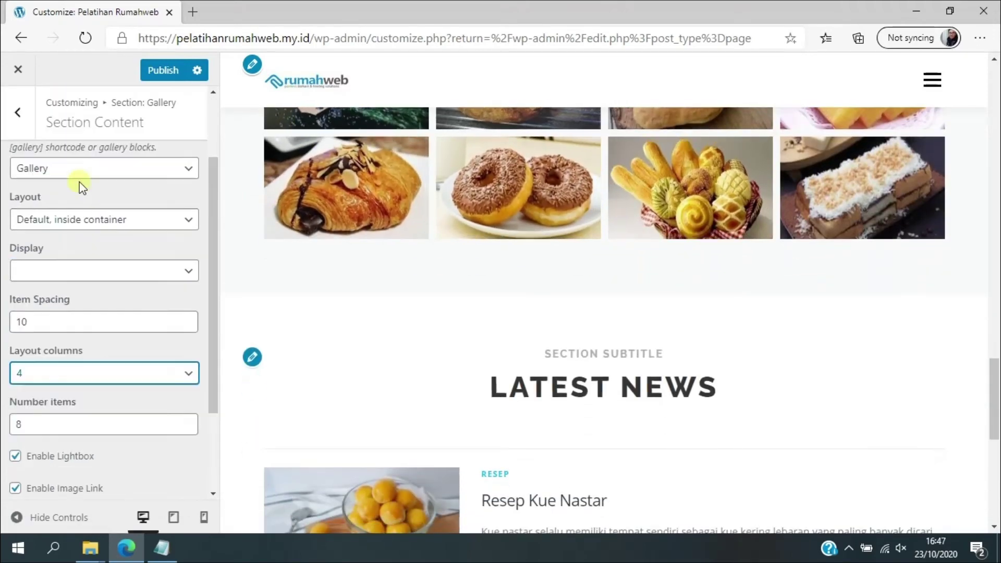
Step: Return to the list of homepage sections and examine the Latest News section and its posts in the preview
click(18, 117)
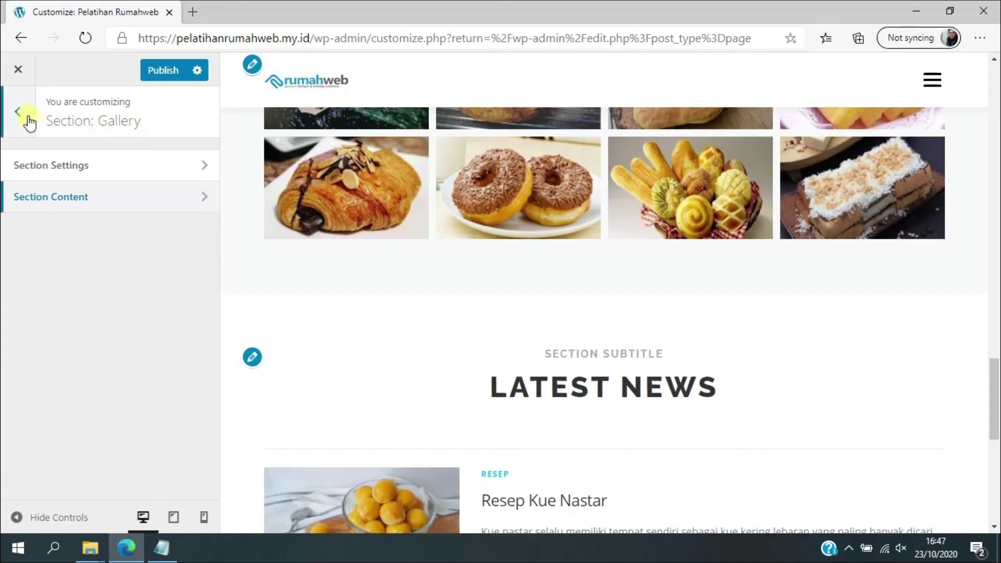
click(26, 115)
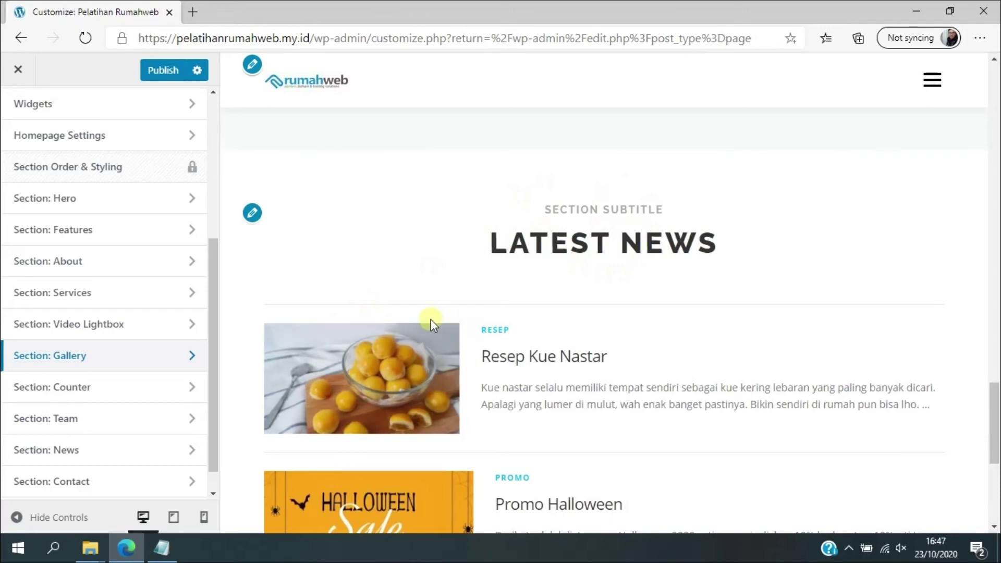
scroll(532, 323, down, 3)
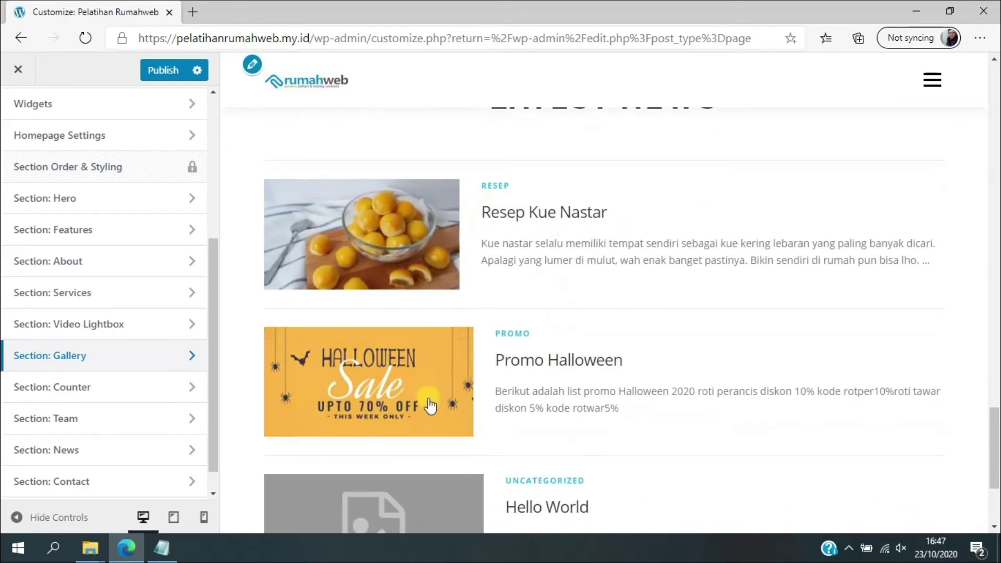
scroll(511, 355, down, 1)
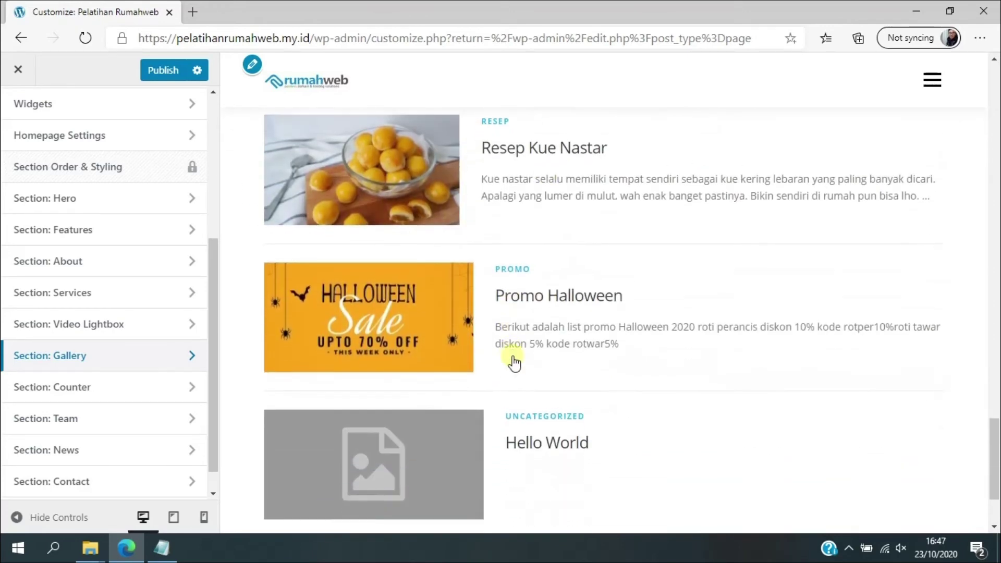
scroll(531, 207, up, 1)
scroll(530, 207, up, 2)
scroll(543, 340, up, 3)
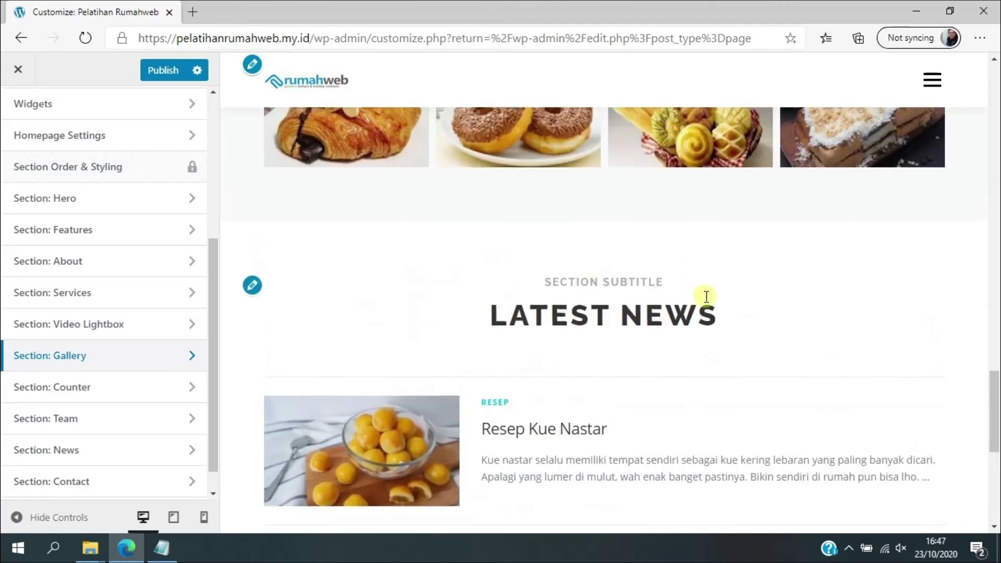
scroll(686, 411, down, 1)
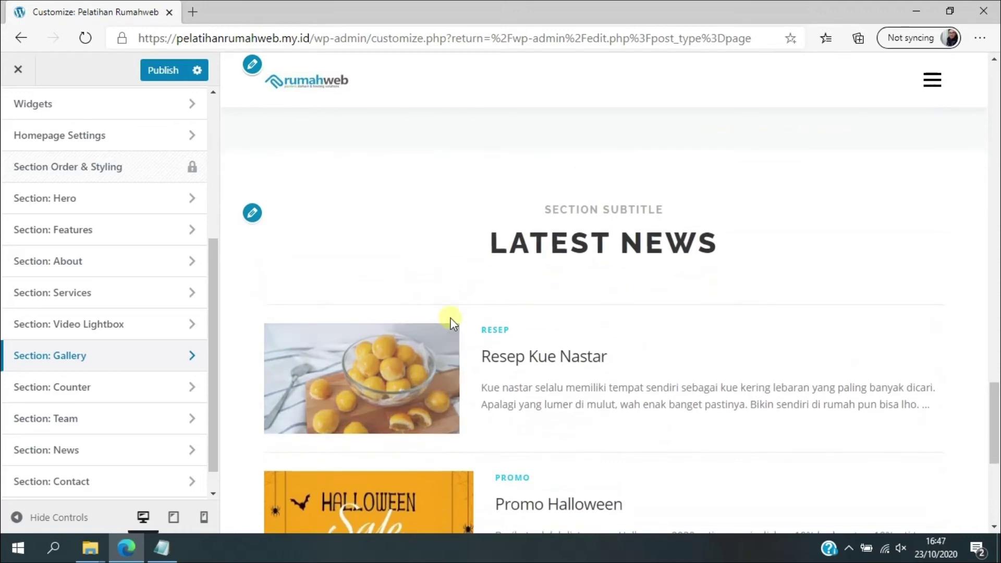
Step: Open the section settings of the homepage's News section and change its title to "Berita Terbaru"
scroll(89, 320, down, 1)
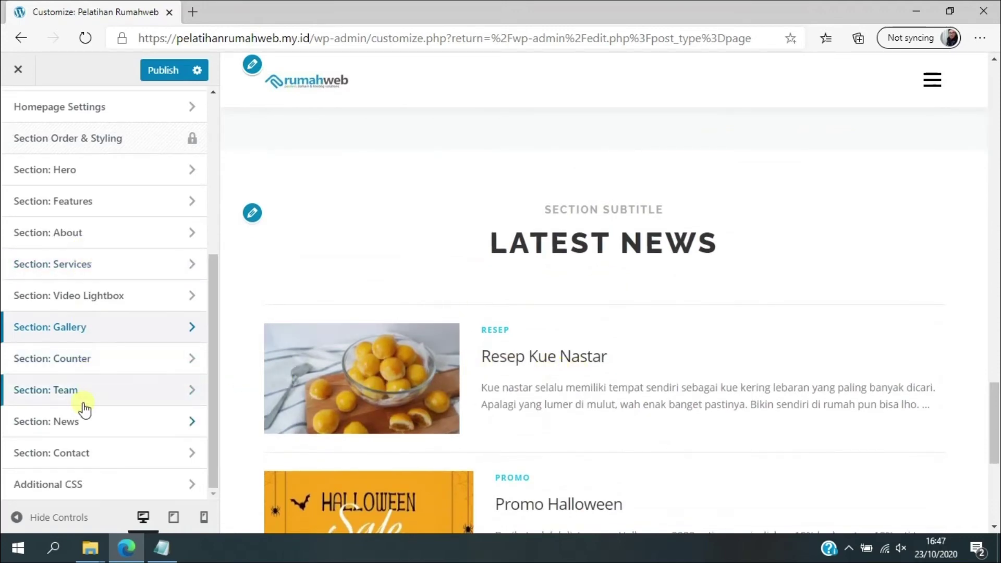
click(84, 427)
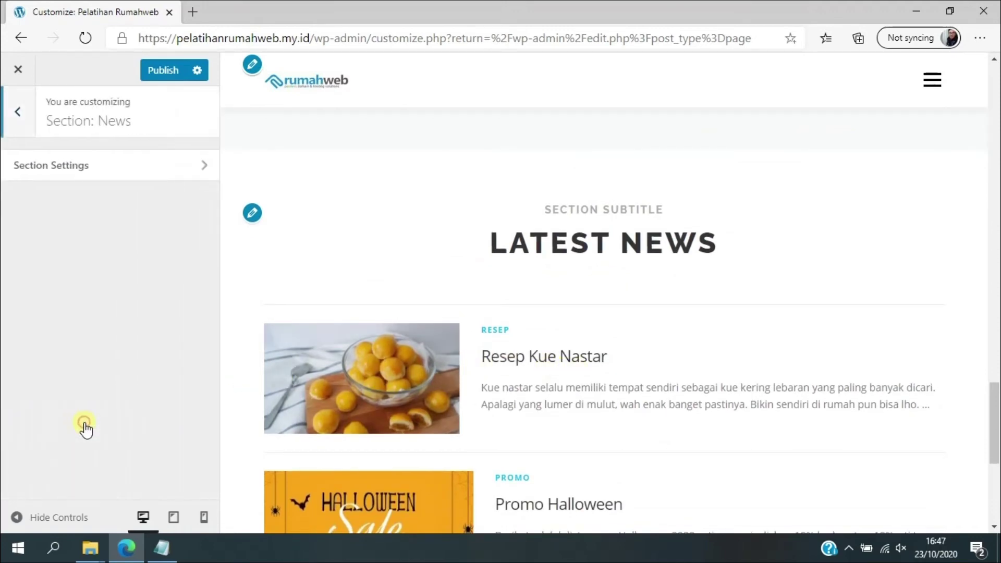
click(127, 172)
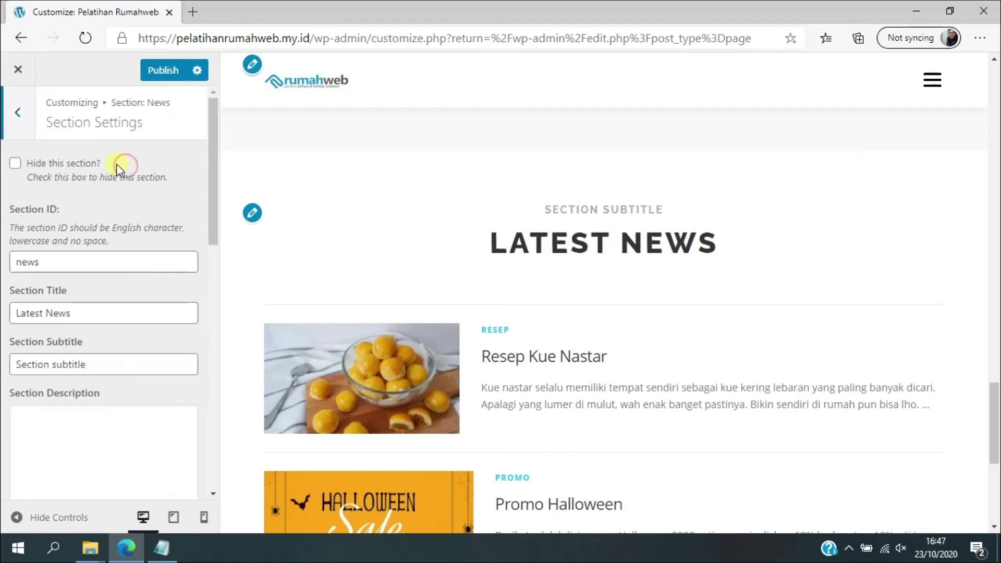
click(61, 252)
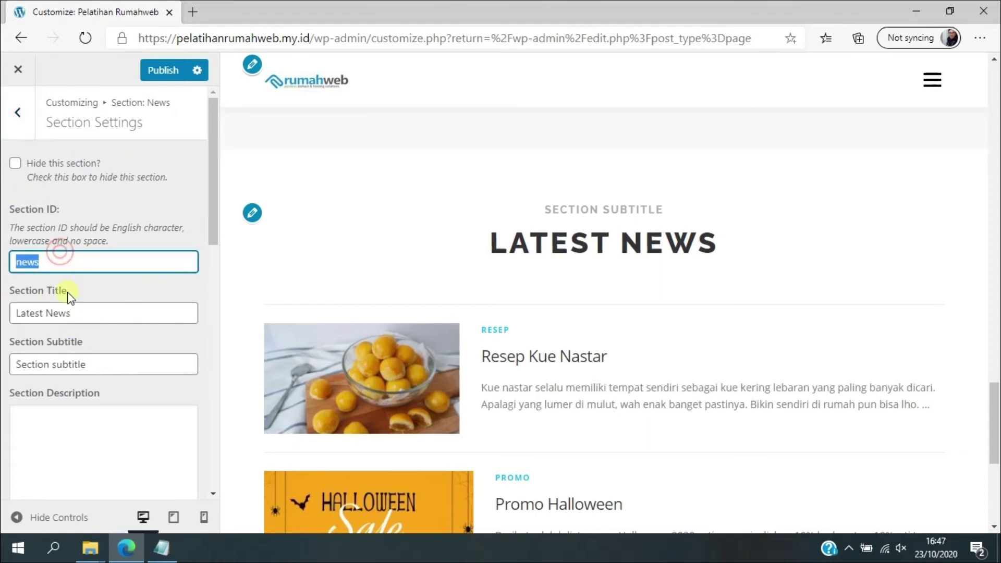
click(74, 316)
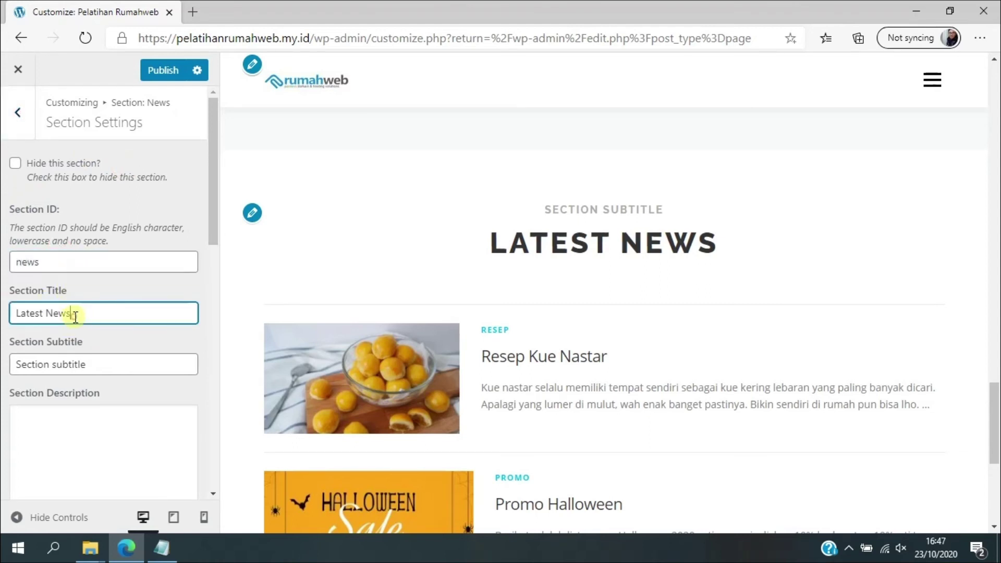
click(100, 314)
drag(124, 313, 13, 311)
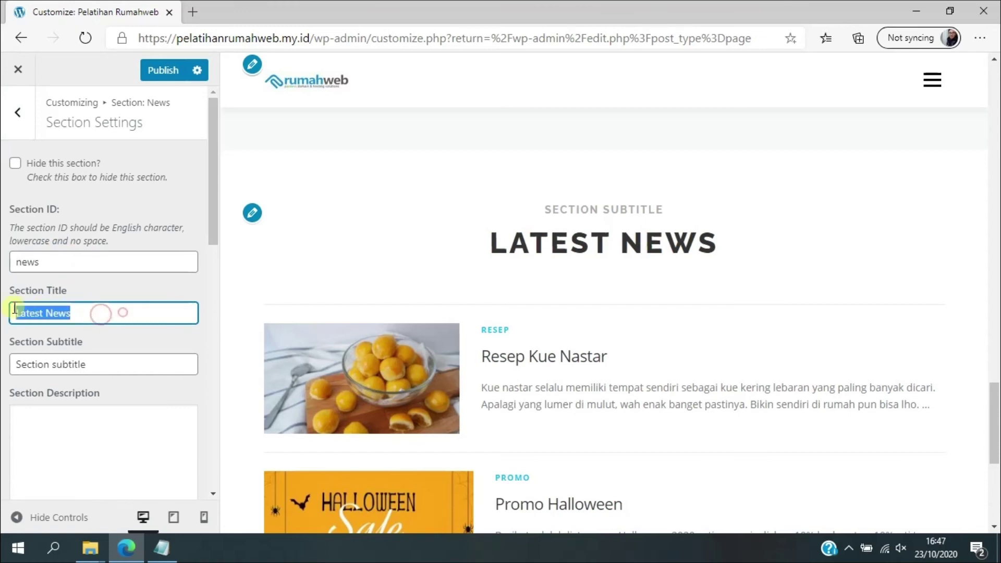
text(Berita Terbaru)
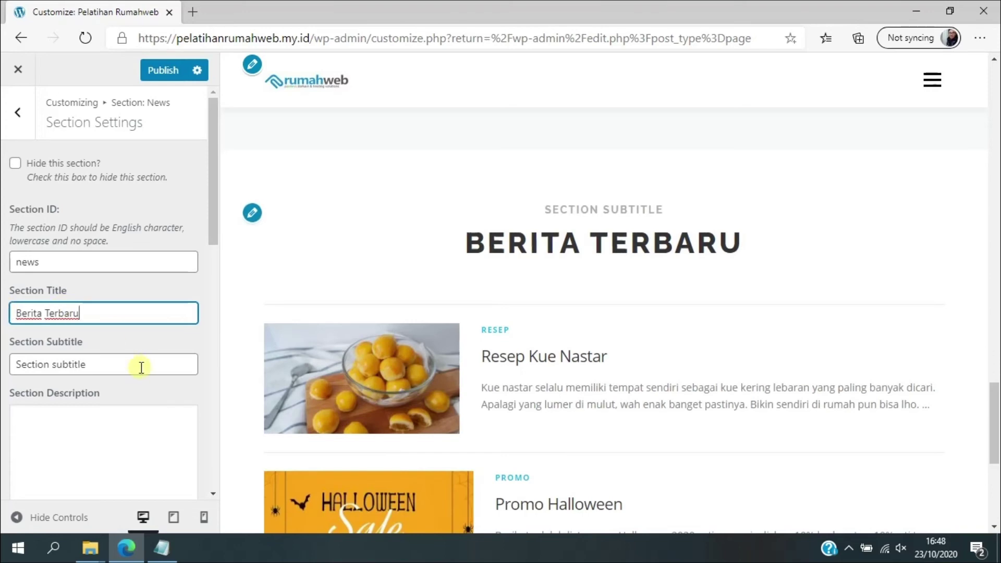
Step: Replace the News section's subtitle with "Blog"
click(141, 368)
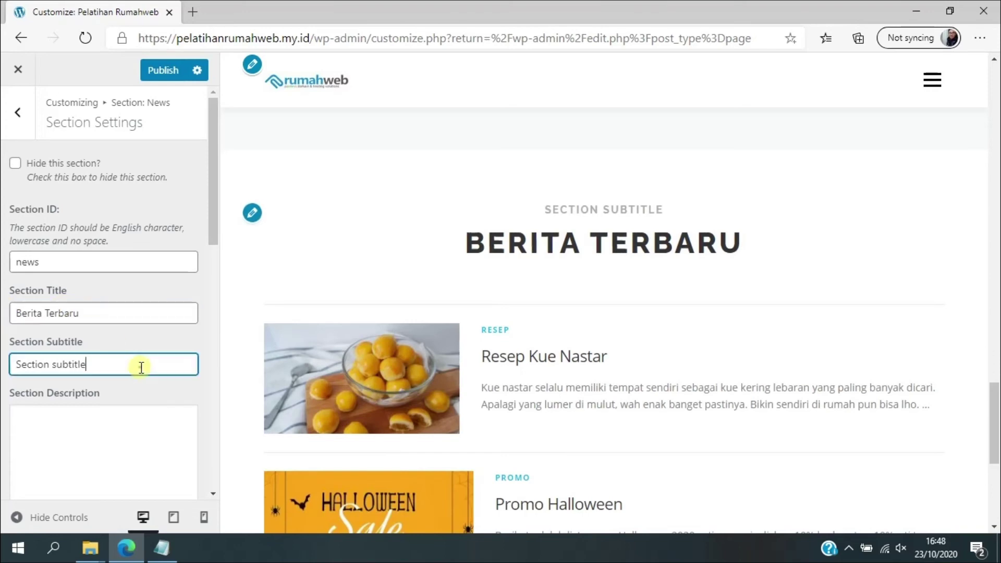
drag(148, 366, 17, 364)
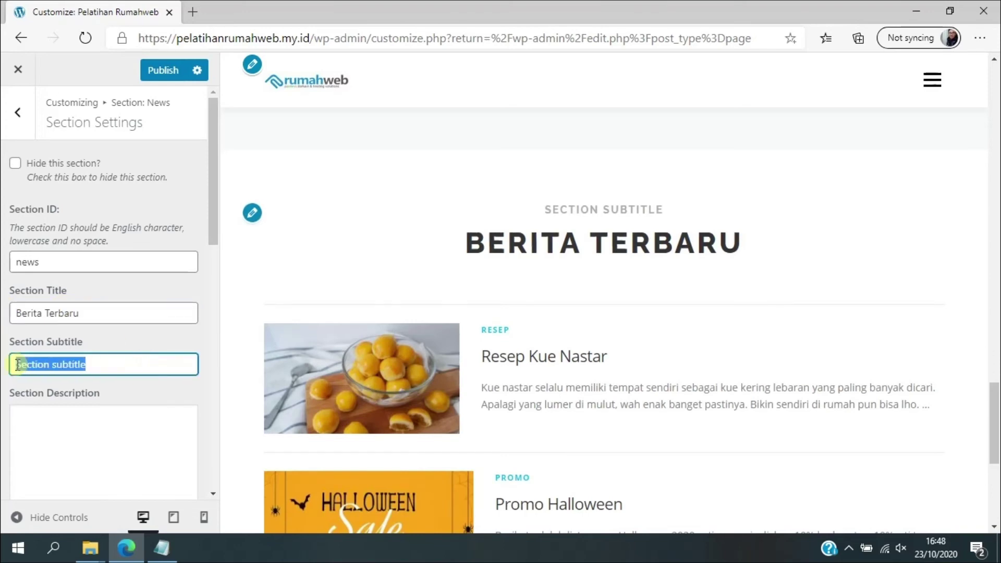
text(Bloh)
key(BackSpace)
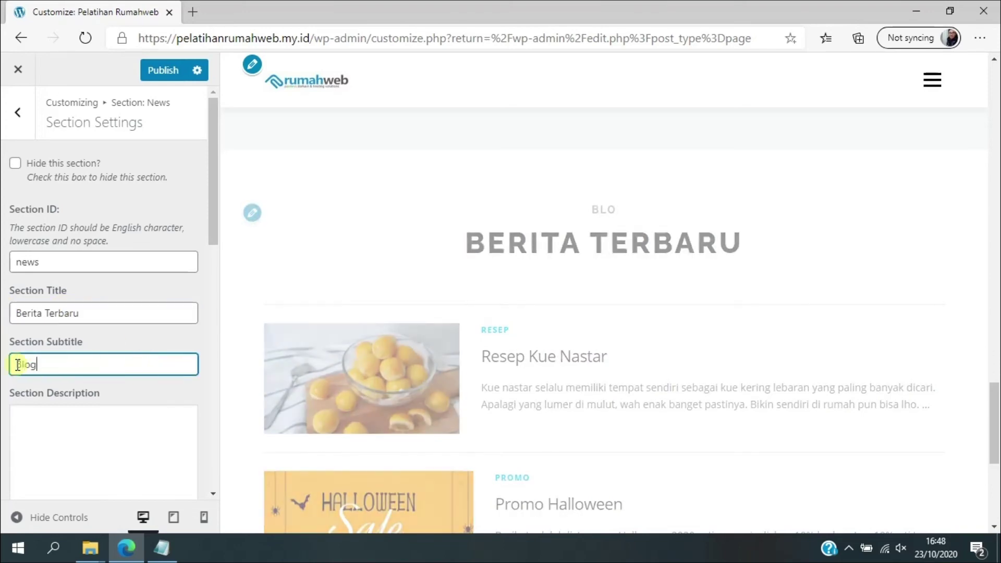
Step: Complete the News subtitle "Blog" and review the section's excerpt length, post number, category and order options alongside the previewed posts
text(g)
scroll(163, 407, down, 1)
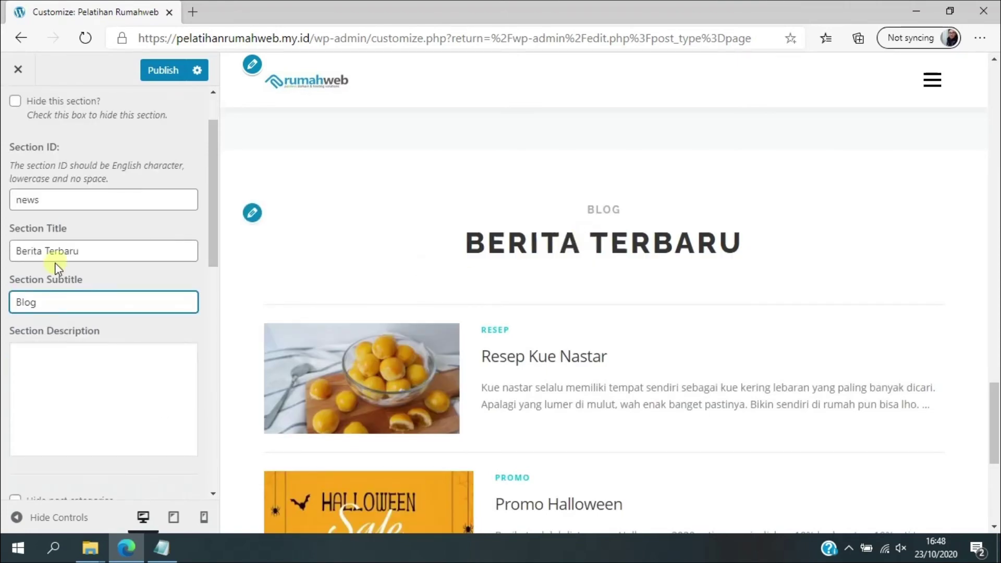
scroll(55, 267, down, 2)
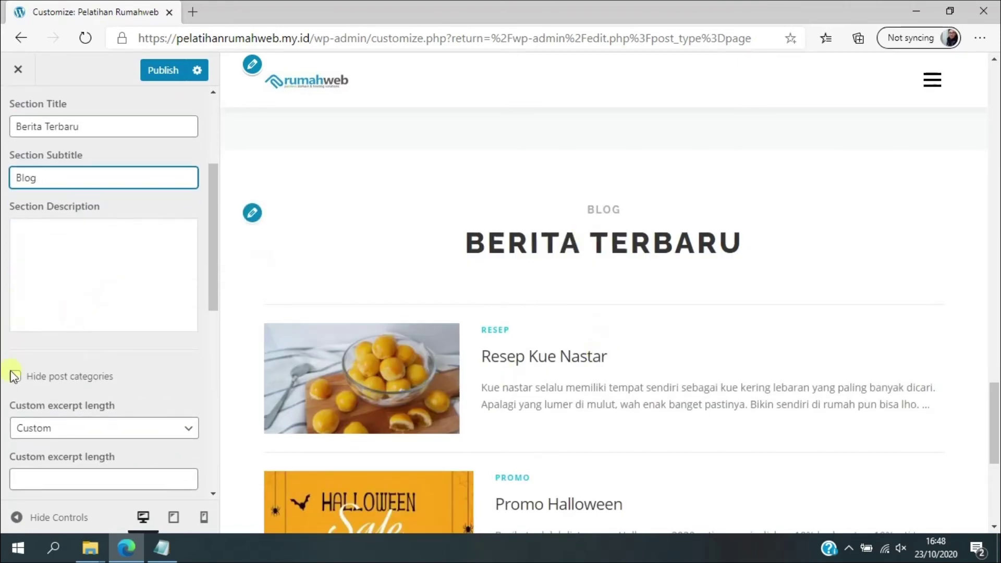
scroll(553, 433, down, 3)
scroll(561, 320, down, 4)
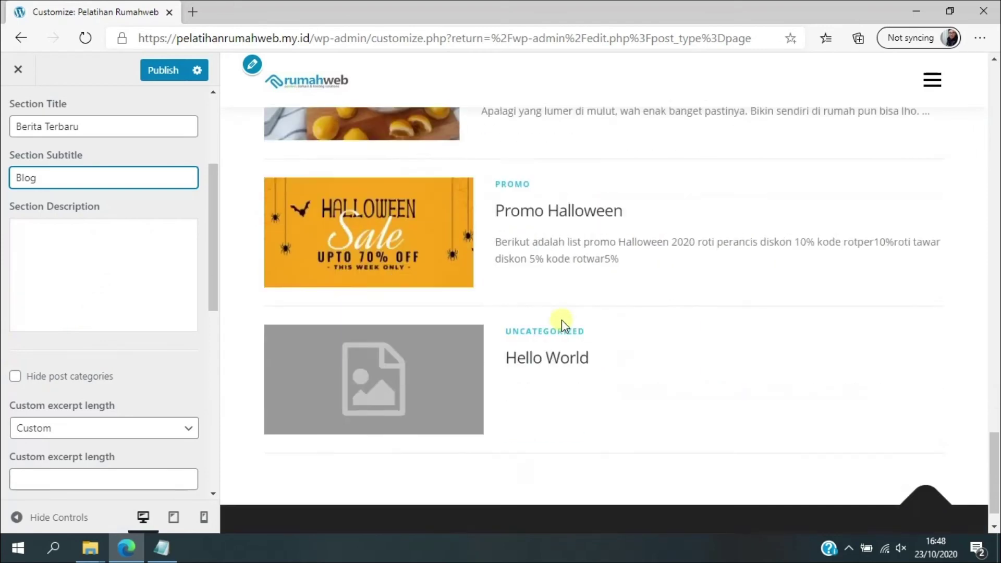
scroll(90, 308, down, 5)
scroll(90, 331, up, 2)
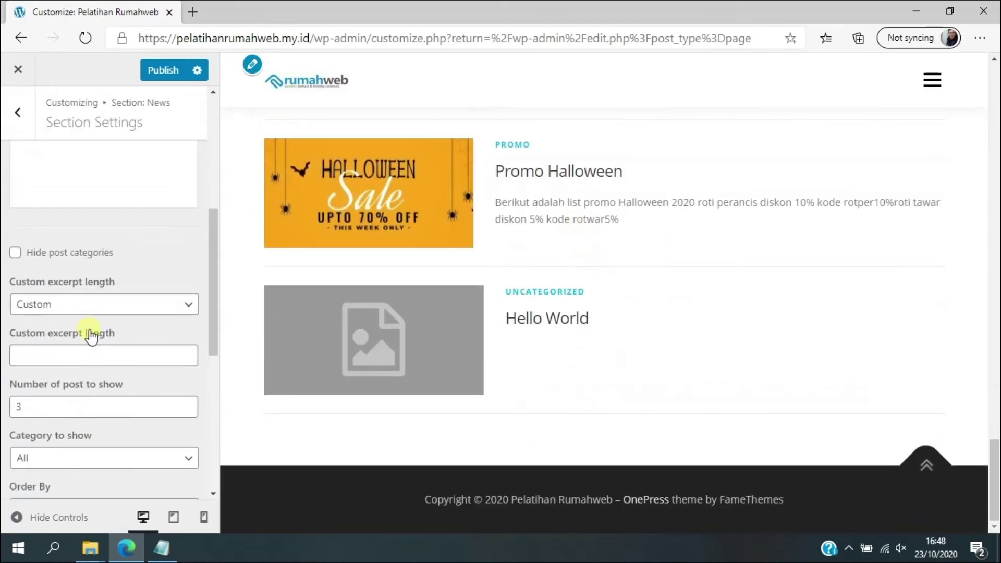
scroll(59, 303, down, 1)
scroll(68, 365, down, 6)
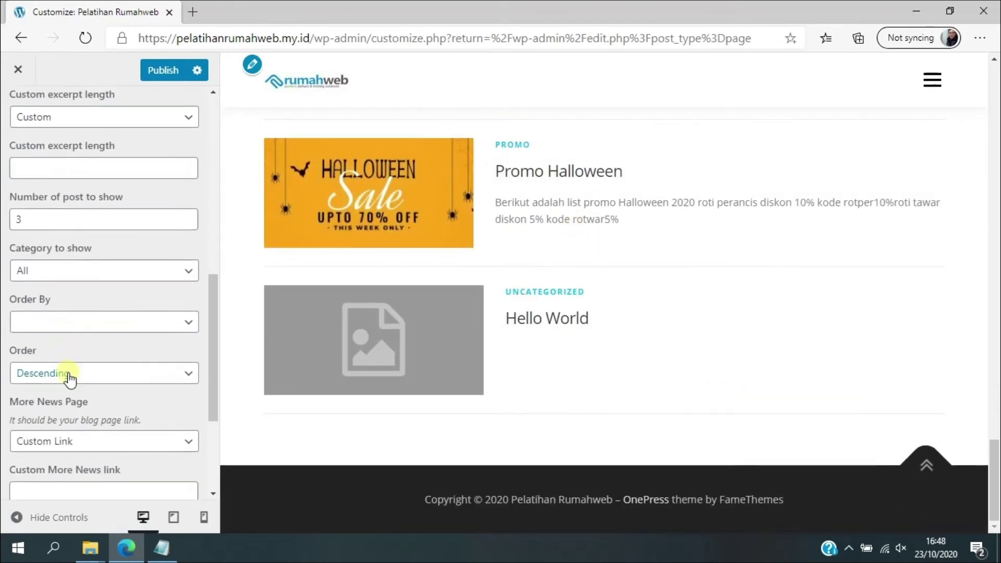
scroll(69, 396, up, 10)
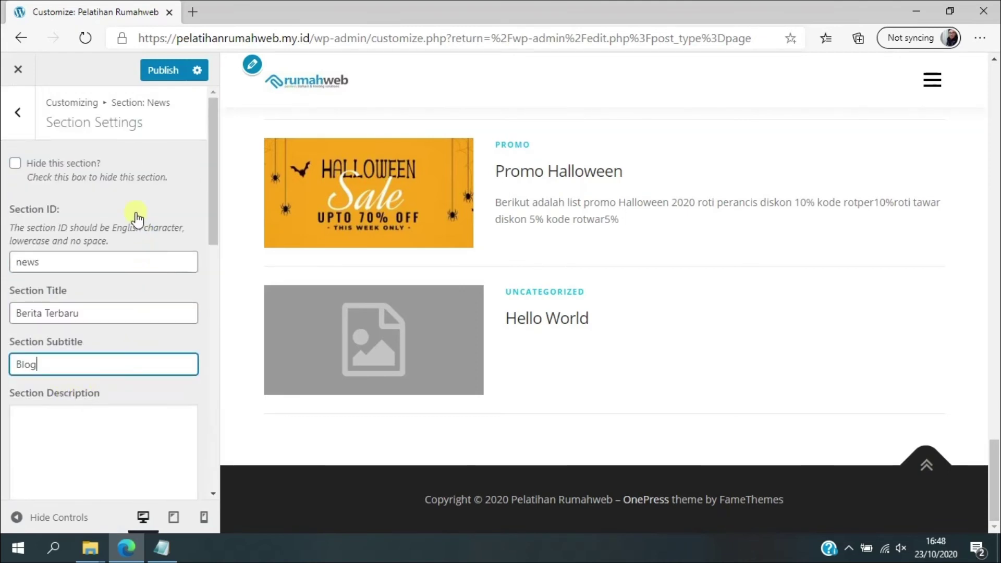
scroll(135, 214, down, 9)
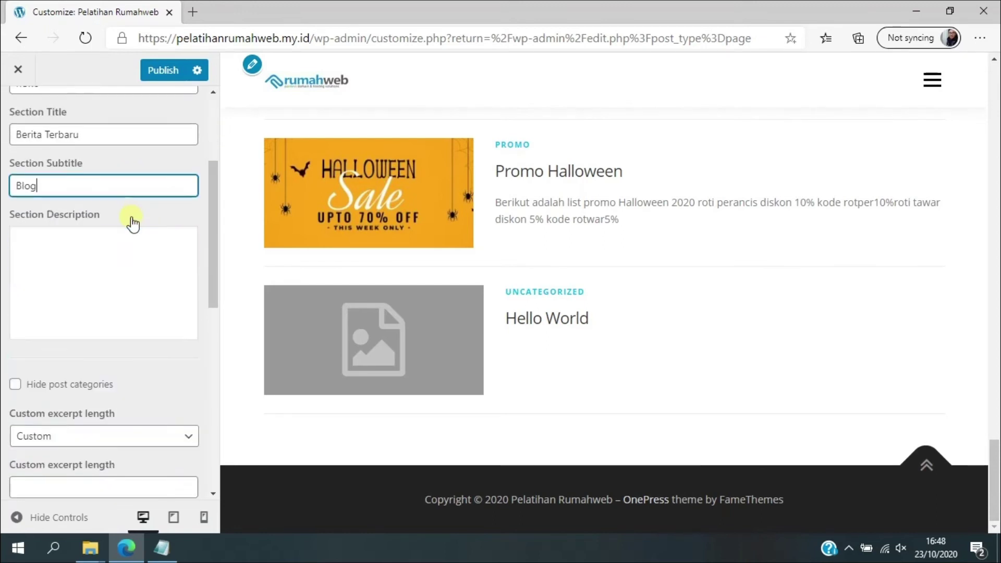
scroll(89, 284, up, 9)
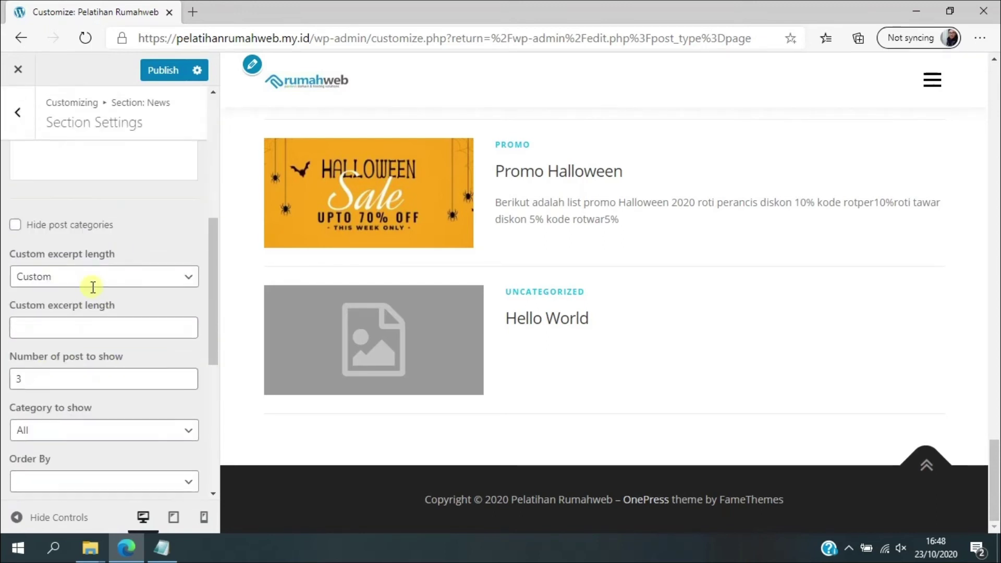
Step: Return to the list of homepage sections and review the Berita Terbaru posts in the preview down to the footer
click(19, 113)
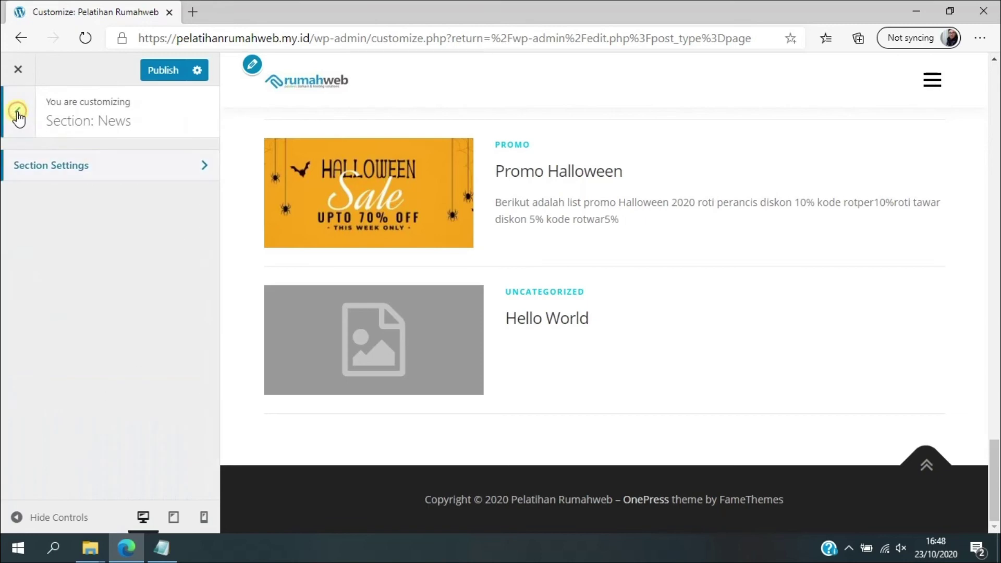
click(19, 116)
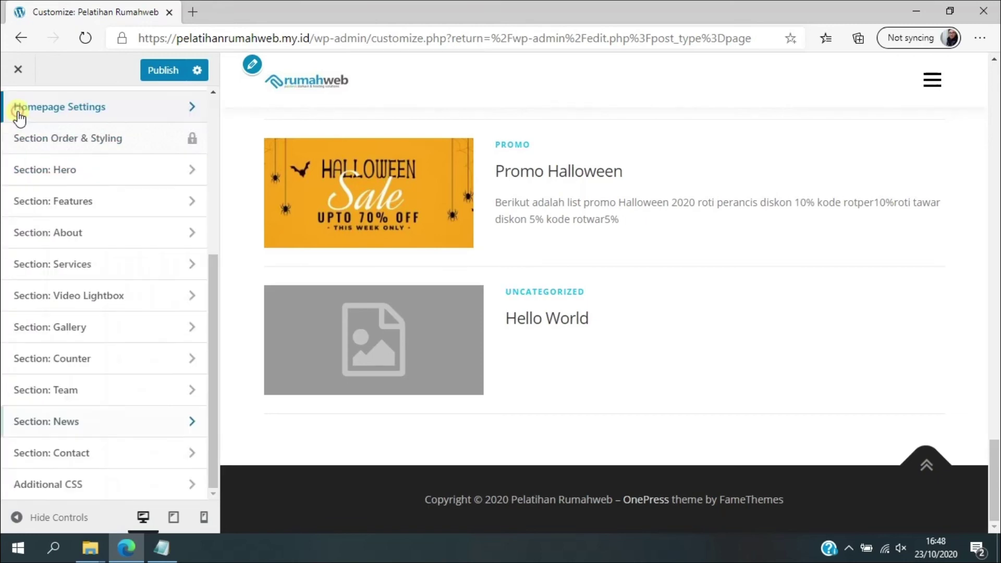
scroll(509, 252, up, 8)
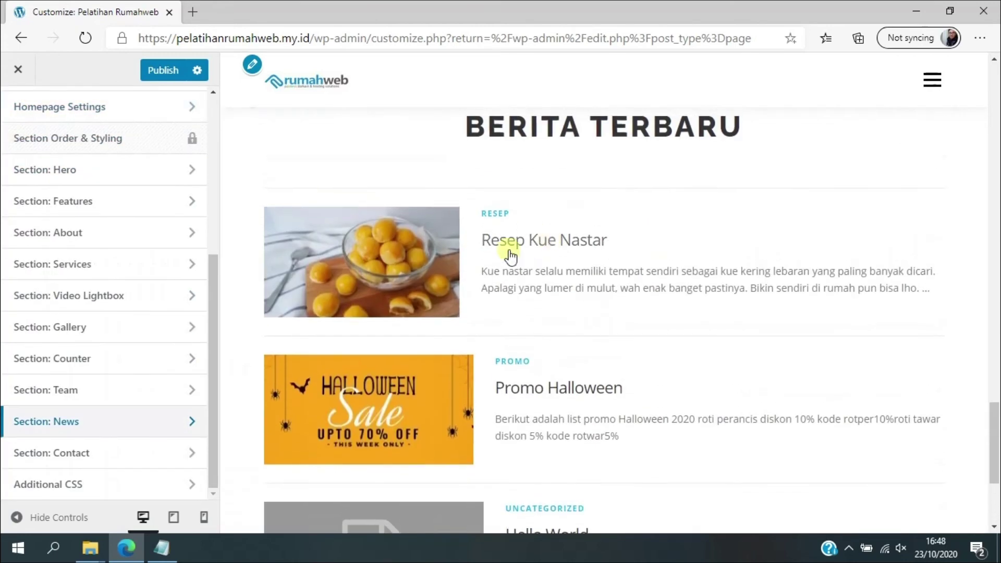
scroll(464, 250, down, 4)
scroll(568, 347, down, 4)
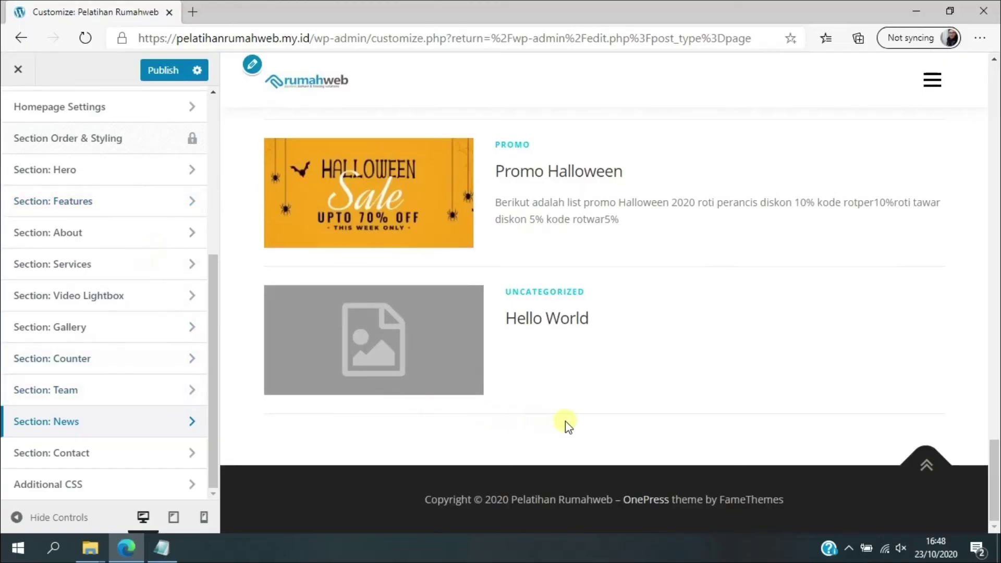
Step: Open the homepage Contact section's settings and set its section ID to "kontak" and its title to "Hubungi Kami"
click(111, 462)
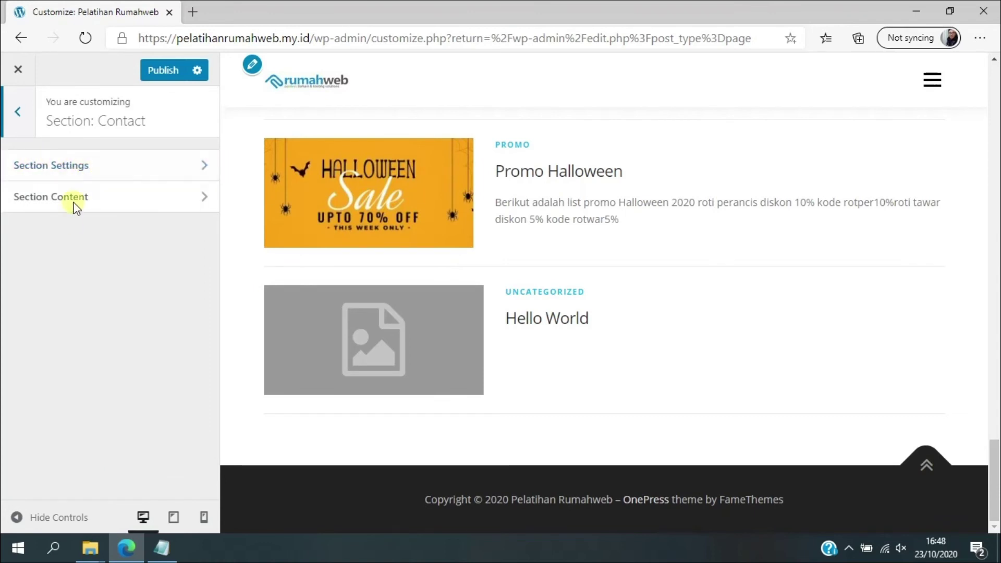
click(139, 166)
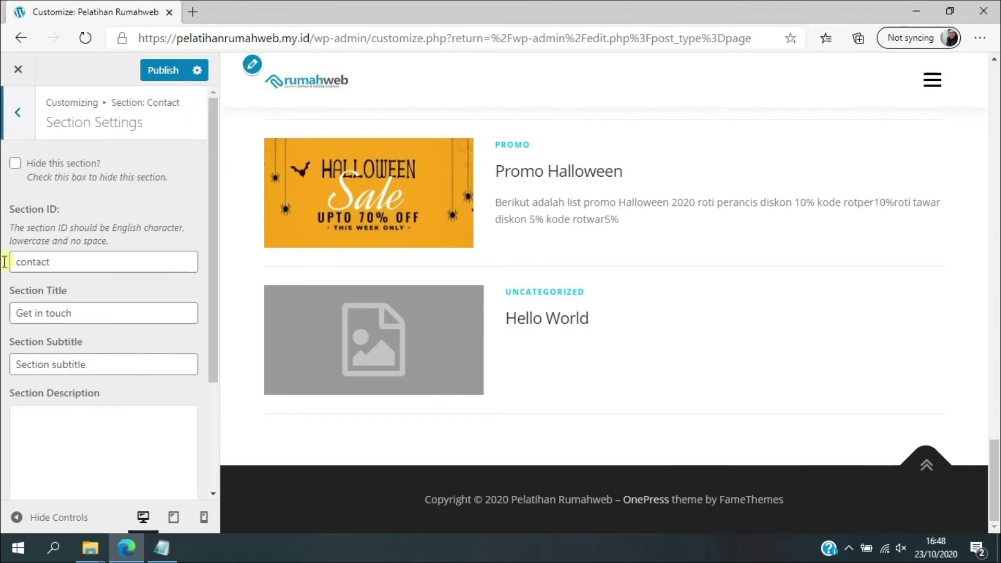
double_click(88, 261)
text(kontak)
click(119, 314)
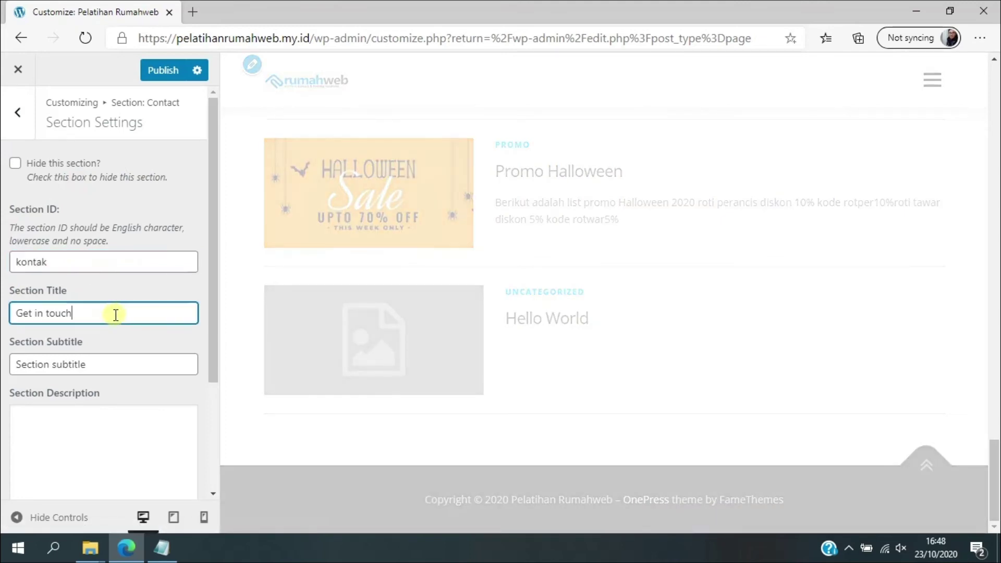
triple_click(119, 314)
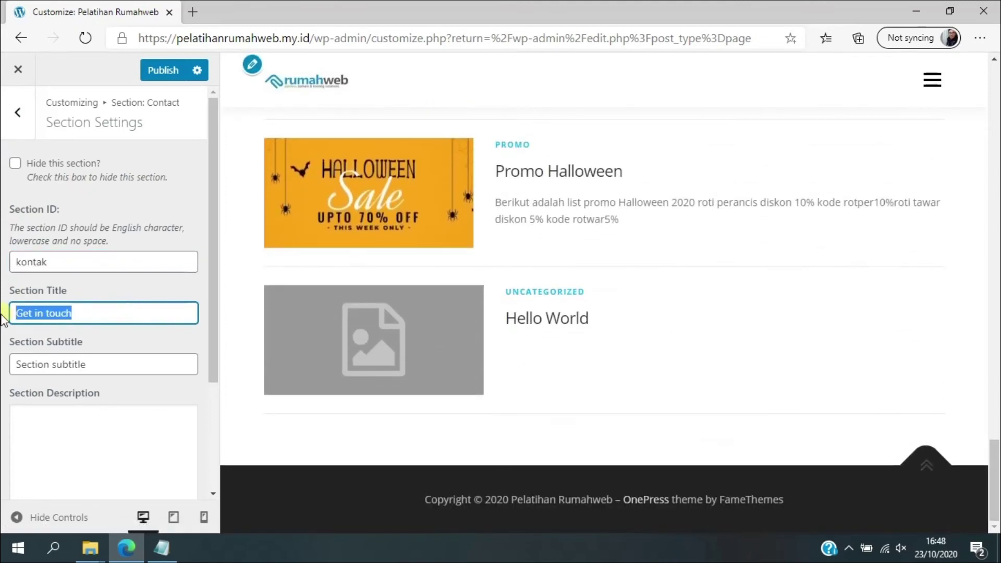
text(Hubungi Kami)
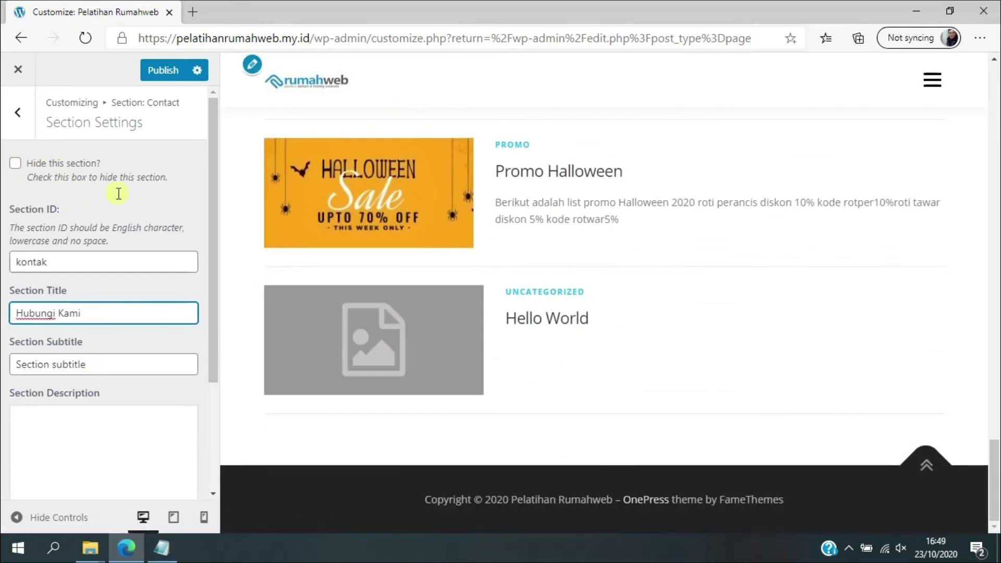
Step: Clear the Contact section's subtitle and look over its remaining settings
scroll(118, 193, down, 2)
scroll(139, 331, up, 1)
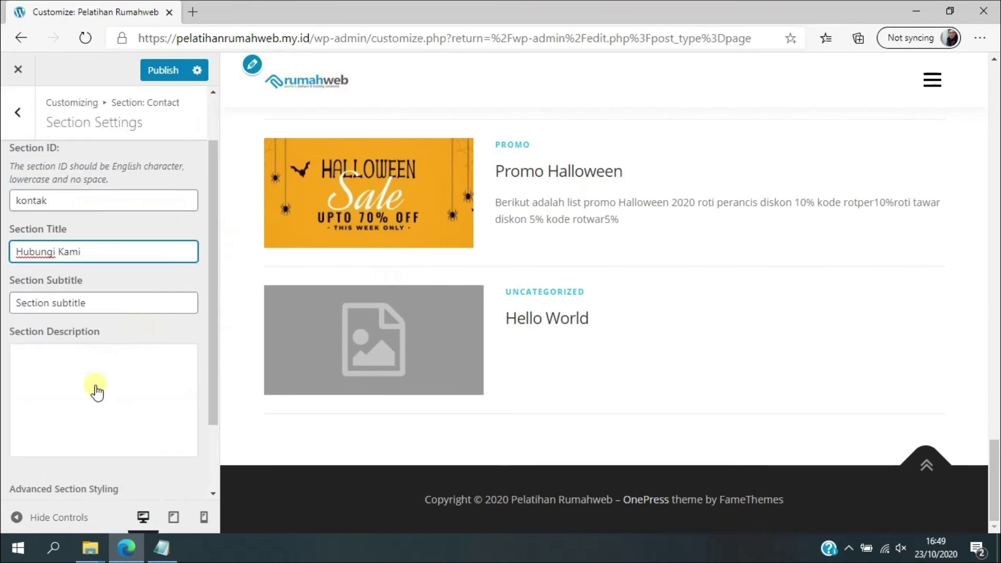
drag(114, 298, 9, 300)
key(BackSpace)
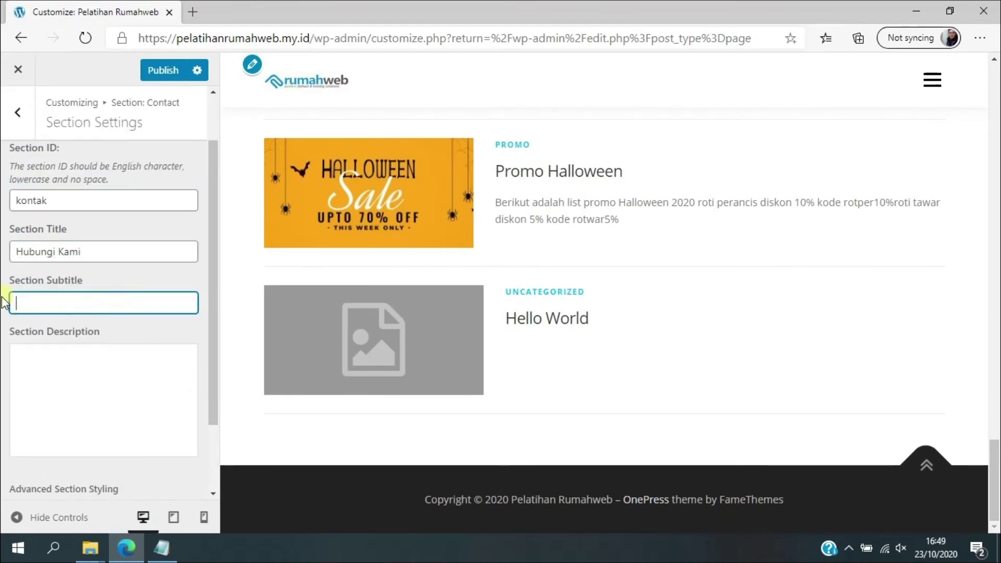
scroll(137, 358, down, 2)
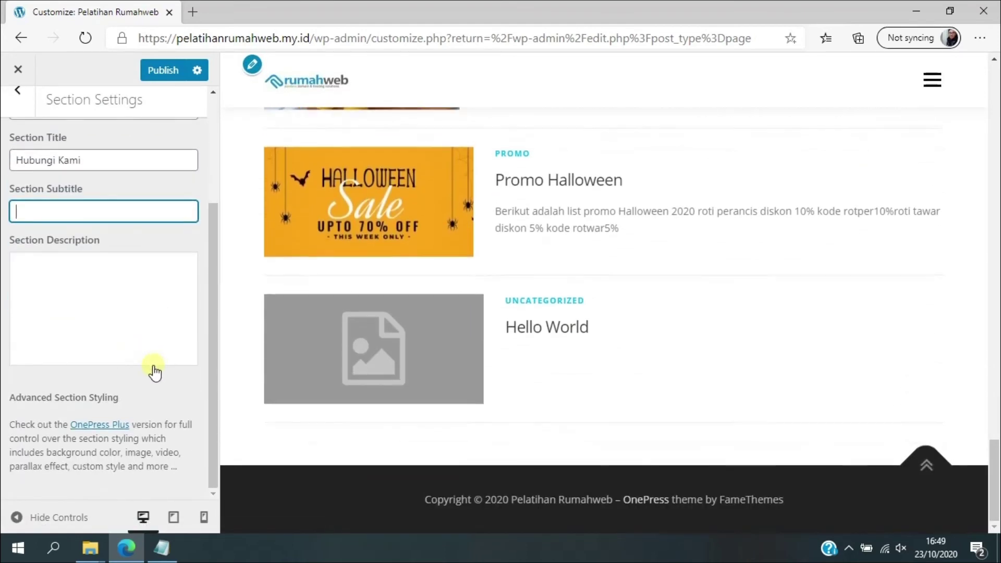
scroll(86, 372, up, 3)
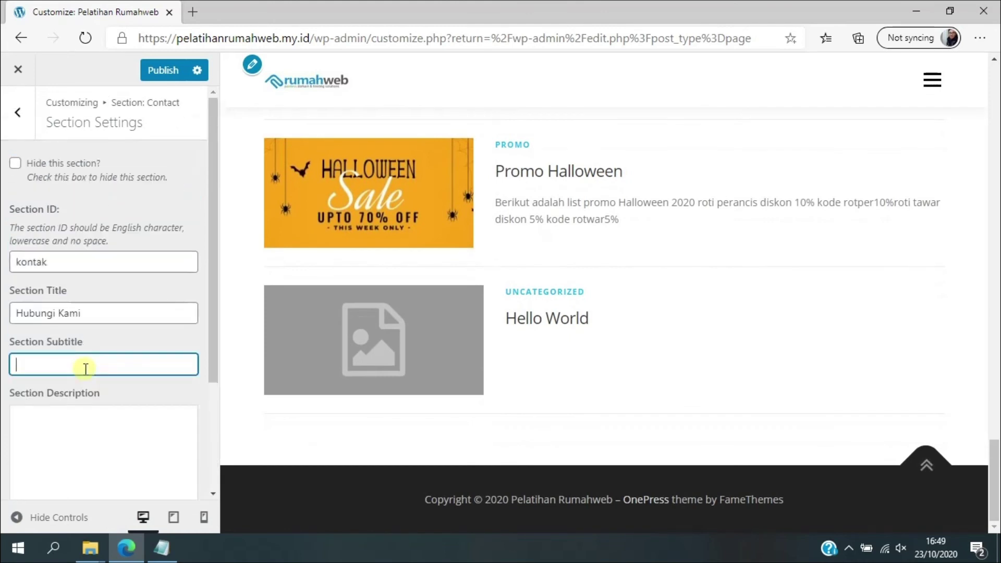
scroll(85, 371, down, 1)
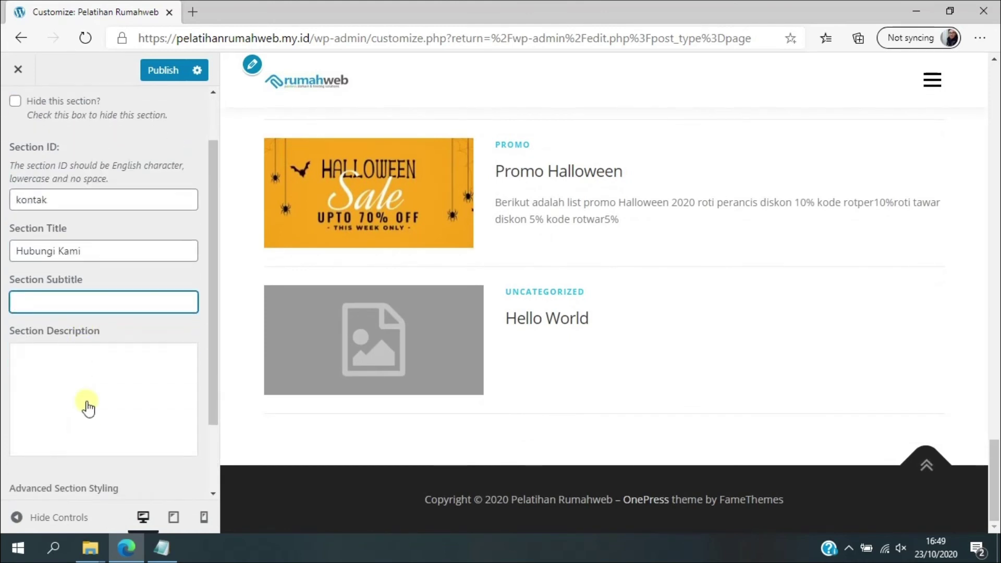
Step: Check the Contact section's description editor, close it without entering text, and publish the customizer changes
click(83, 399)
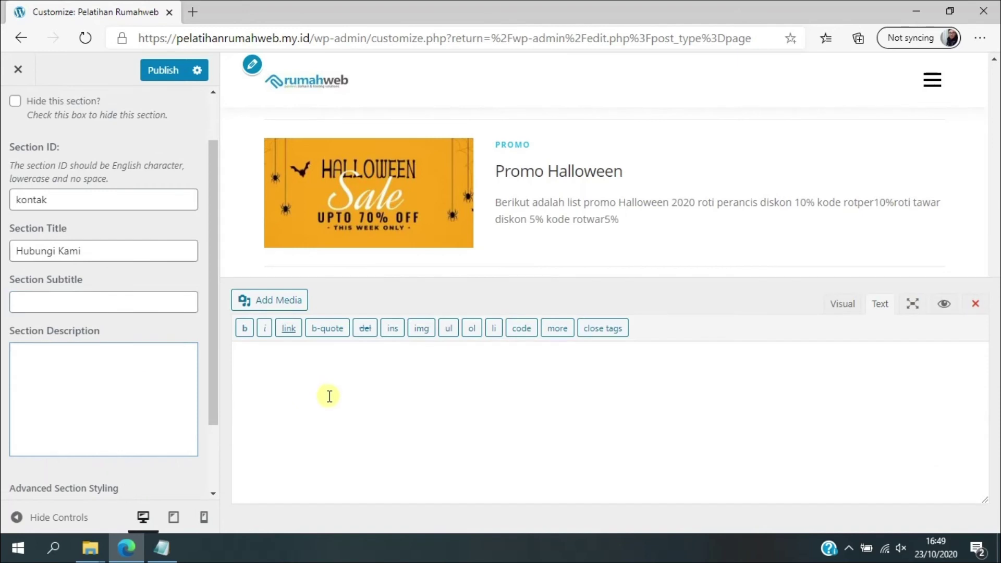
scroll(99, 334, down, 2)
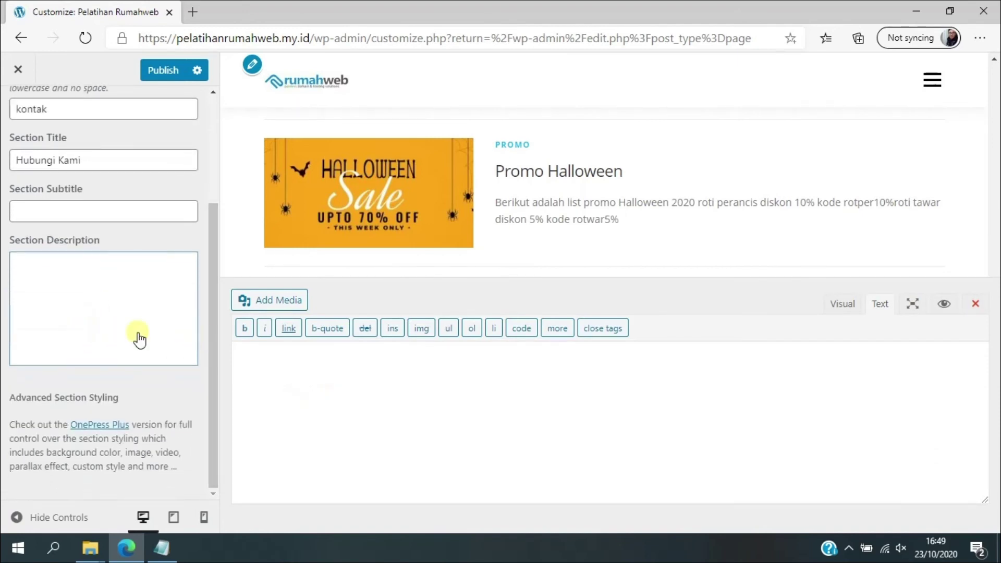
scroll(98, 337, up, 3)
click(975, 305)
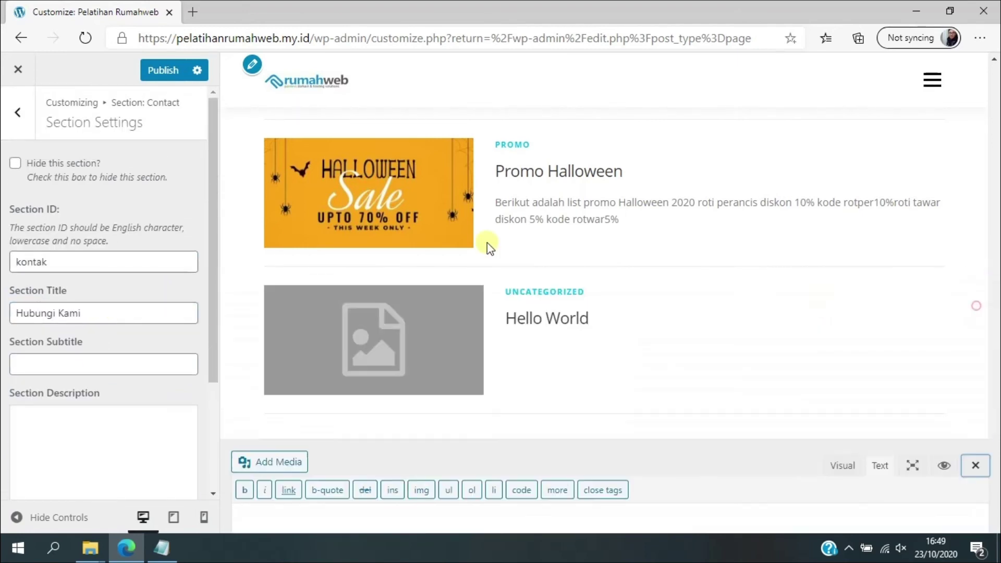
click(159, 71)
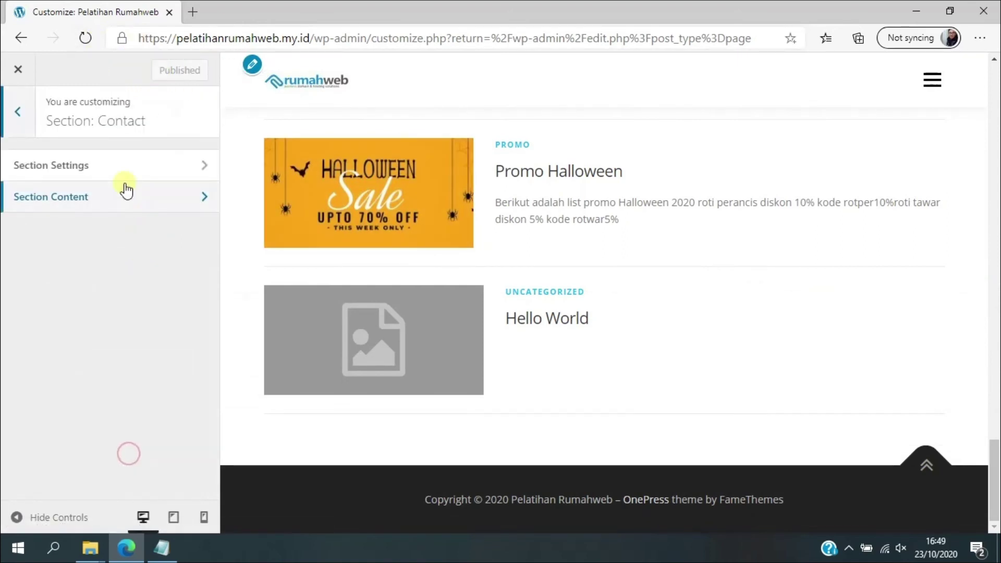
Step: Try the sample shortcode [wpforms id="123"] as the Contact section's contact form shortcode and check the section in the preview
click(127, 191)
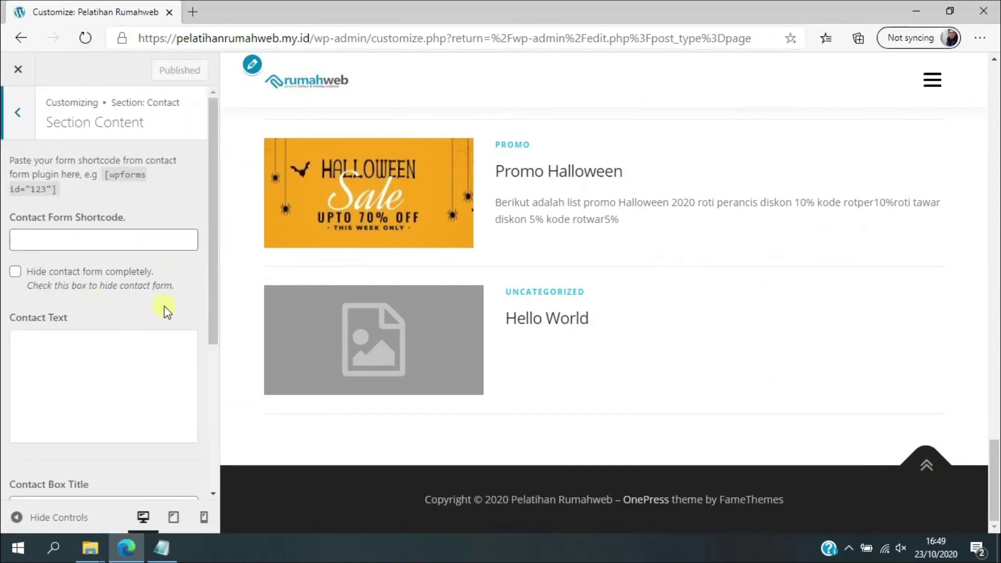
click(68, 240)
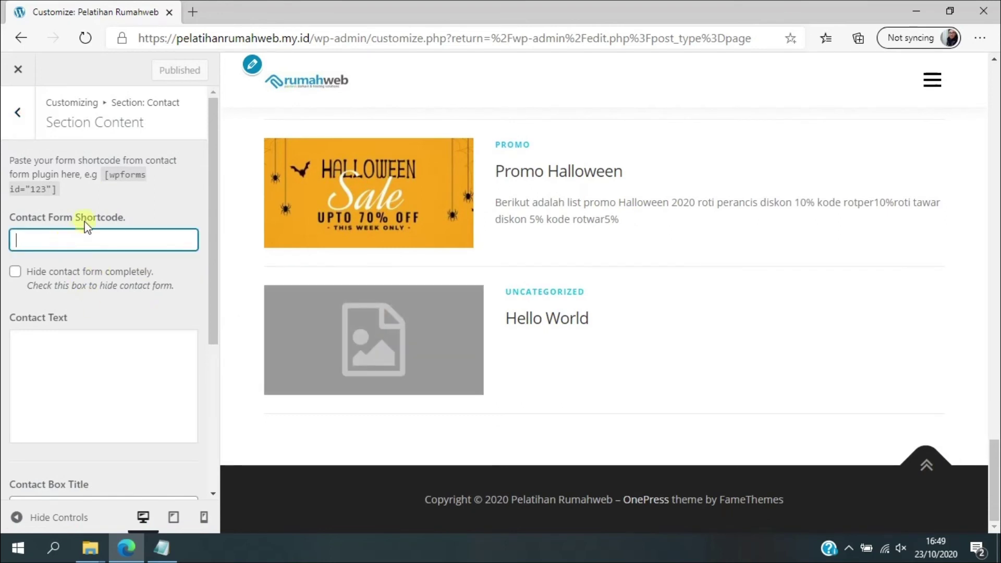
drag(73, 195, 106, 185)
key(ctrl+c)
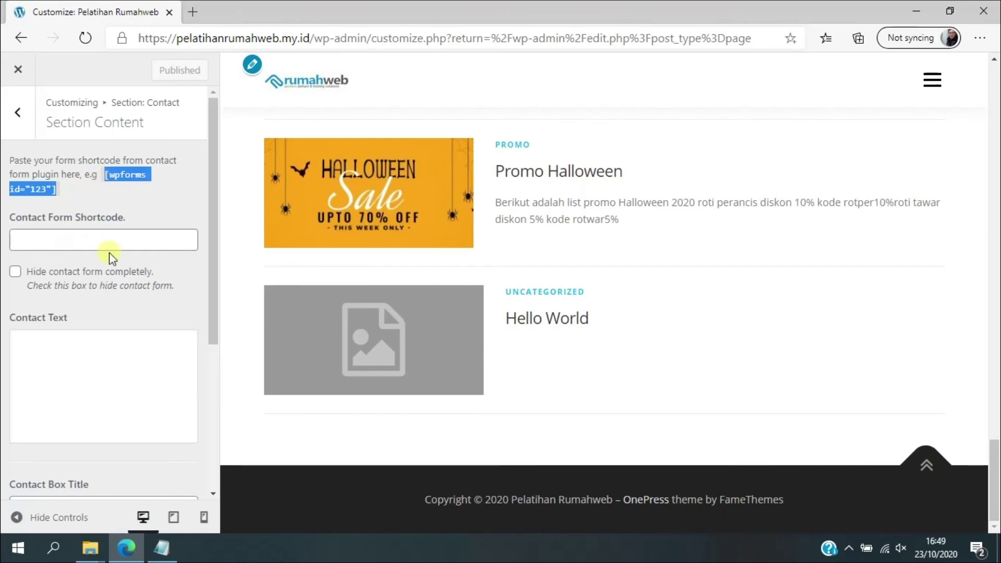
click(70, 243)
key(ctrl+v)
click(183, 195)
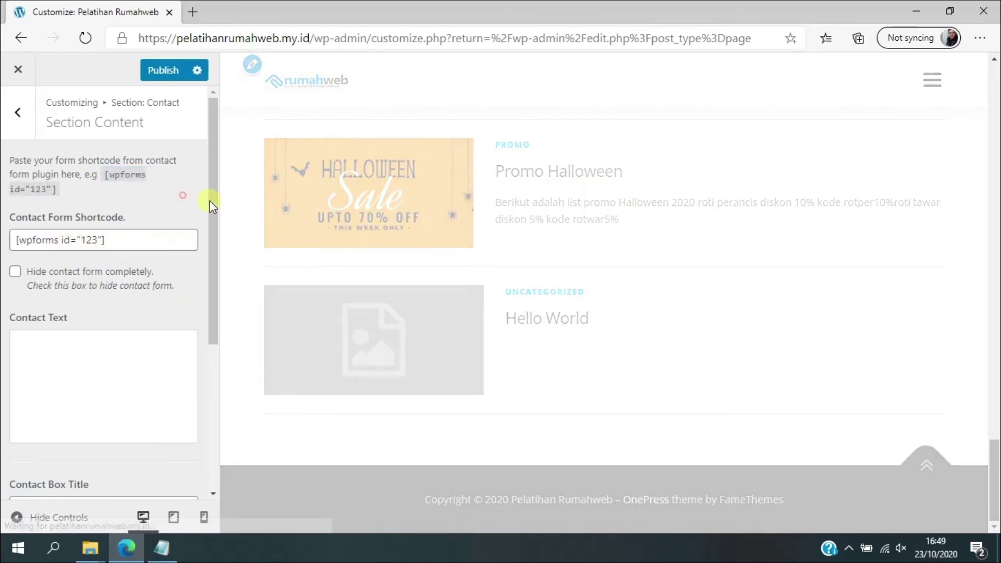
scroll(628, 346, down, 5)
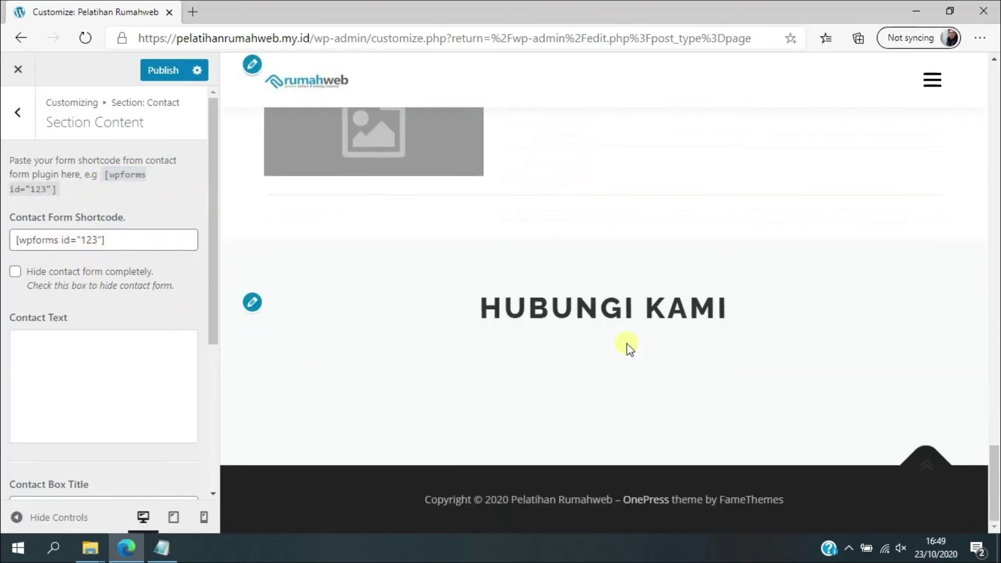
Step: Reload the customizer without publishing the shortcode and review the homepage preview down to the footer
triple_click(138, 241)
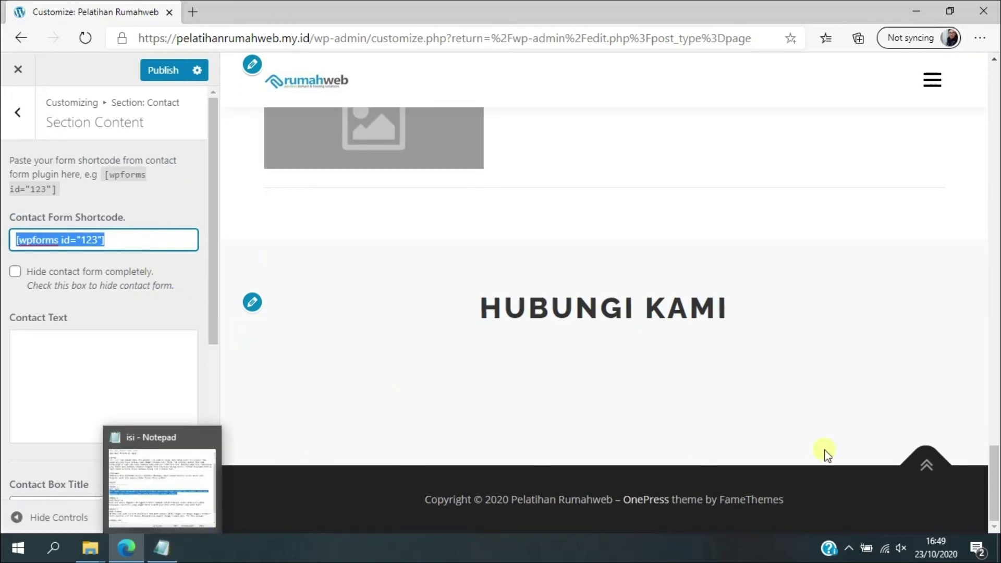
scroll(402, 362, up, 4)
scroll(468, 302, up, 6)
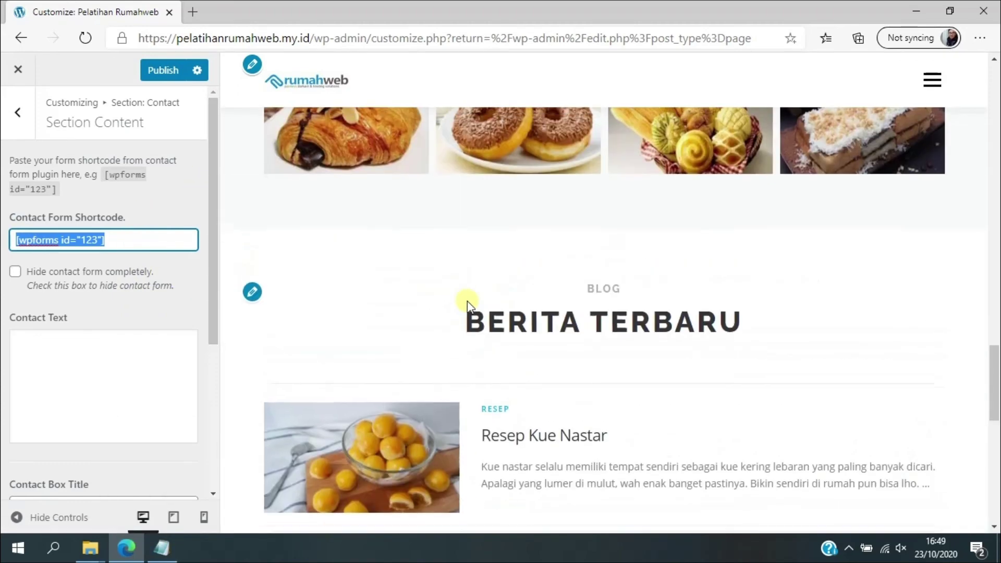
scroll(468, 303, up, 3)
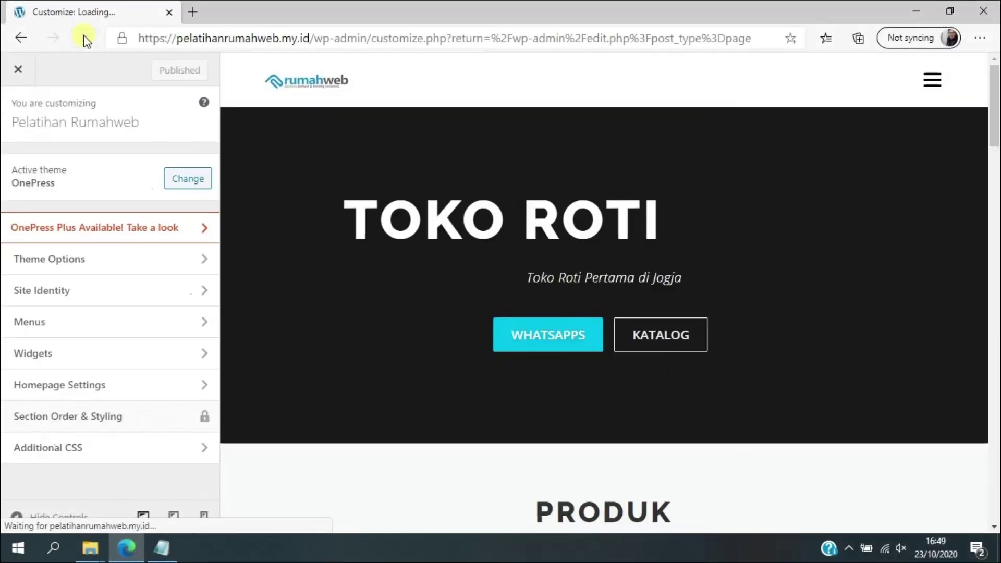
scroll(475, 275, down, 15)
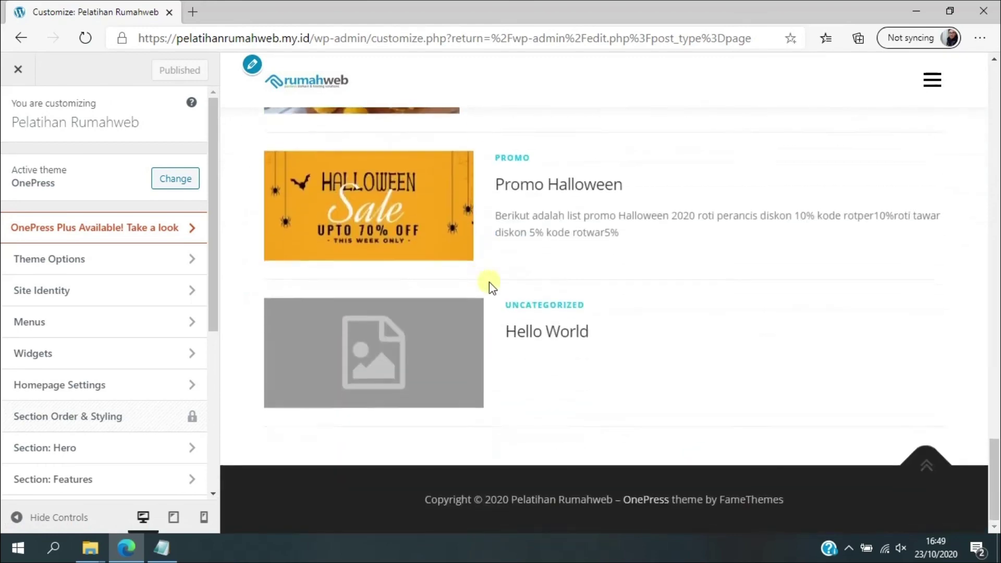
scroll(146, 432, down, 5)
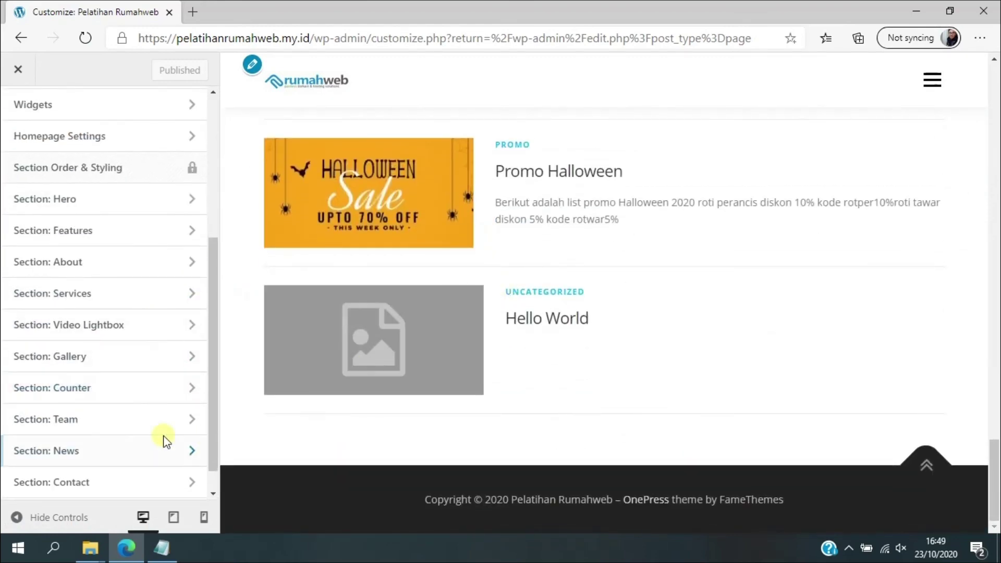
scroll(141, 412, down, 1)
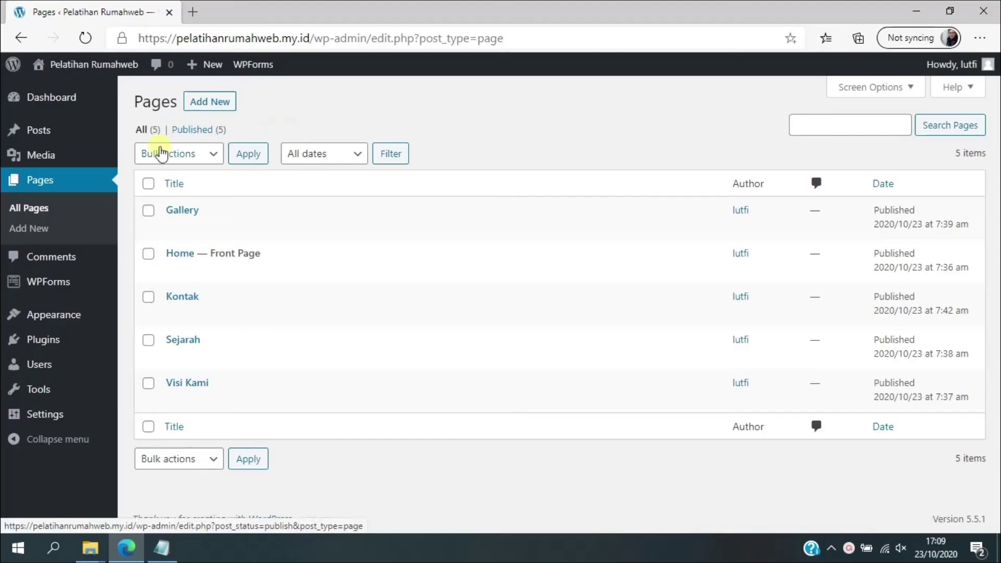
Step: Open the site's menu management page and create a menu named "Menu utama" from the default page items
mouse_move(71, 352)
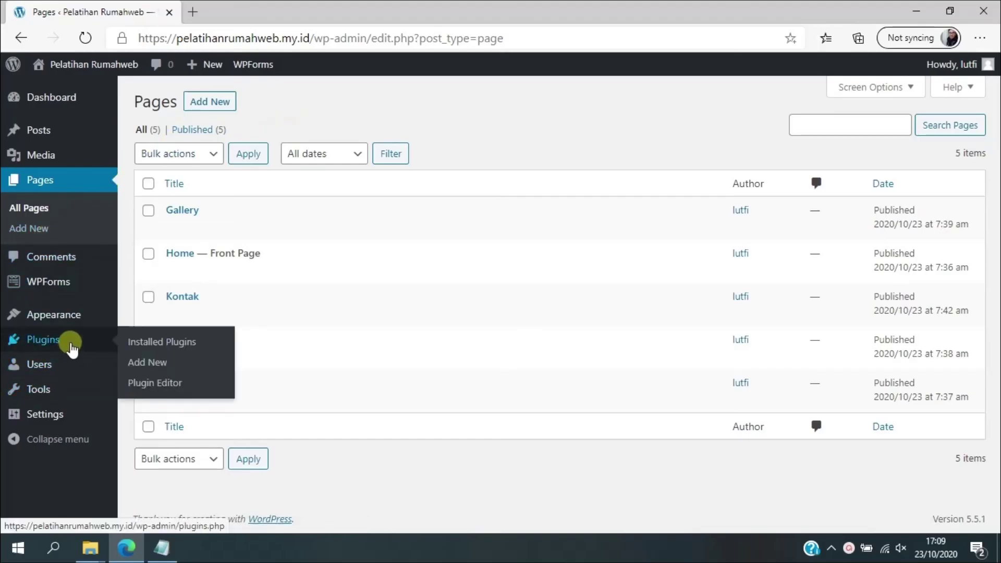
mouse_move(68, 315)
click(147, 380)
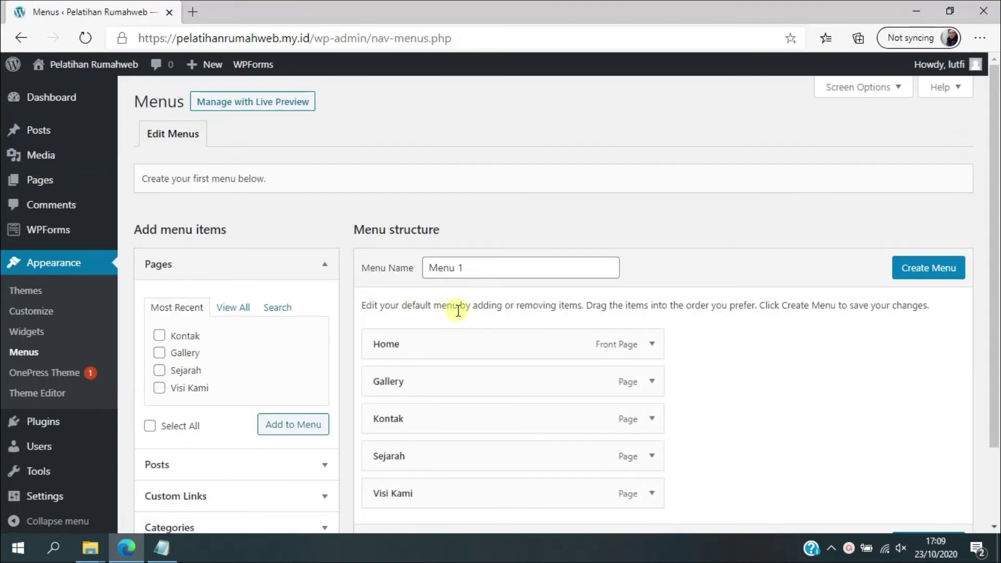
scroll(458, 311, down, 2)
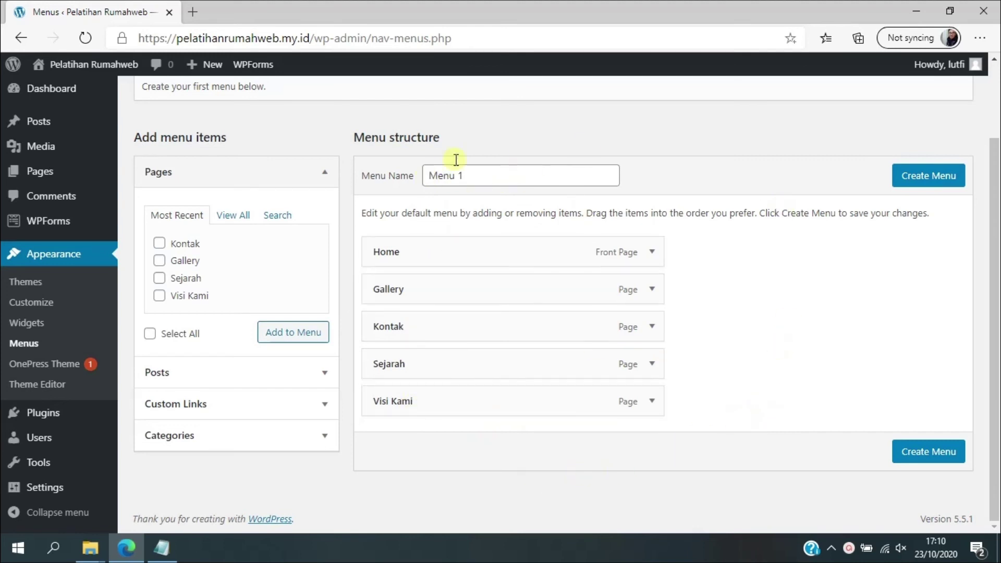
drag(484, 176, 436, 175)
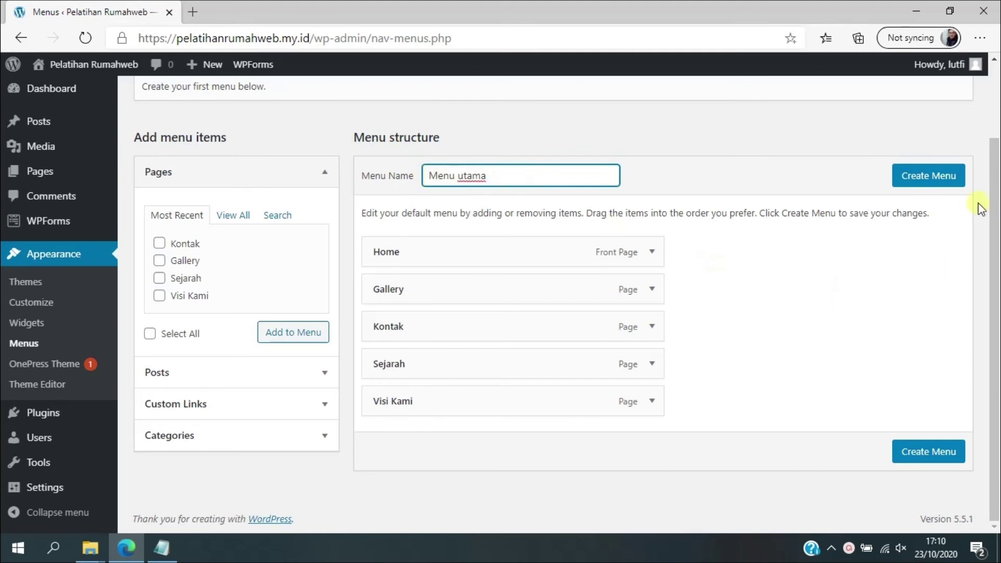
click(950, 183)
Step: Remove the Visi Kami and Sejarah items from the structure of Menu utama
scroll(654, 286, down, 3)
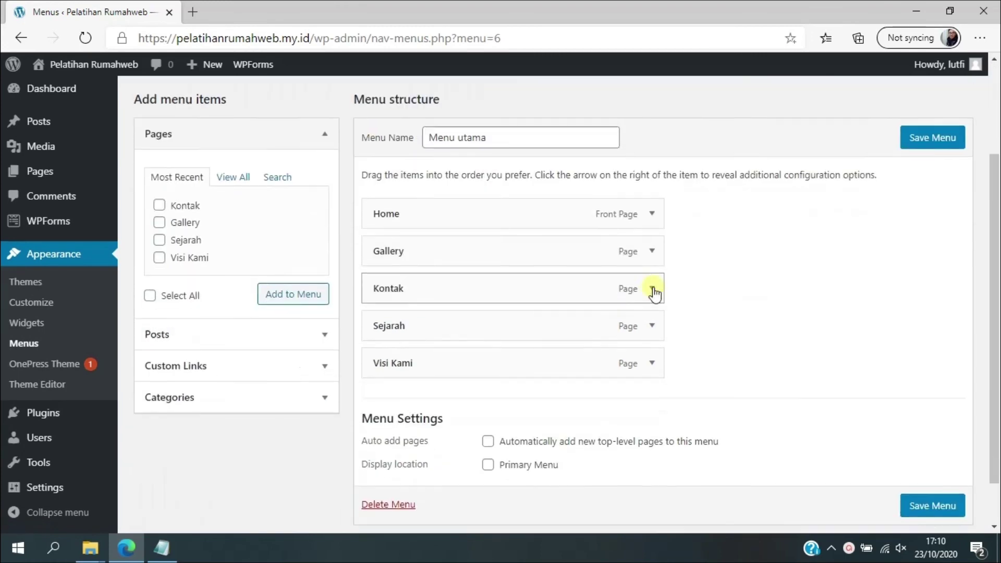
scroll(487, 184, up, 1)
scroll(664, 273, down, 2)
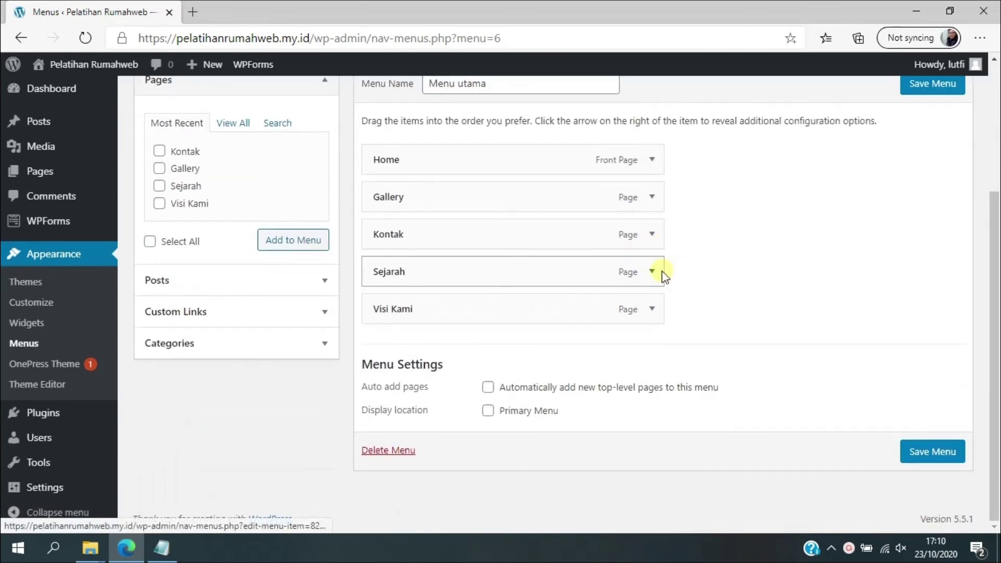
scroll(410, 256, up, 2)
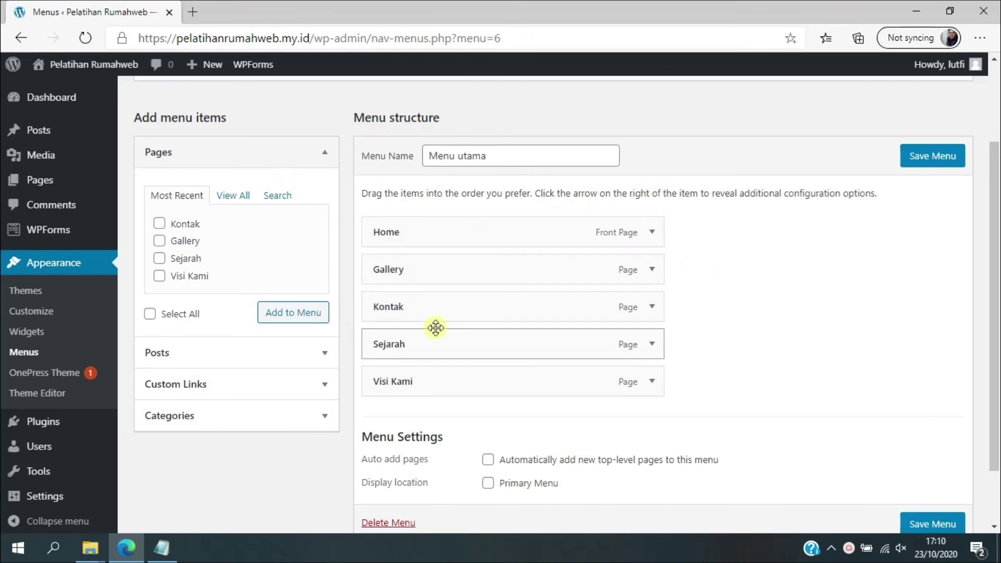
click(652, 381)
scroll(468, 368, down, 3)
click(386, 370)
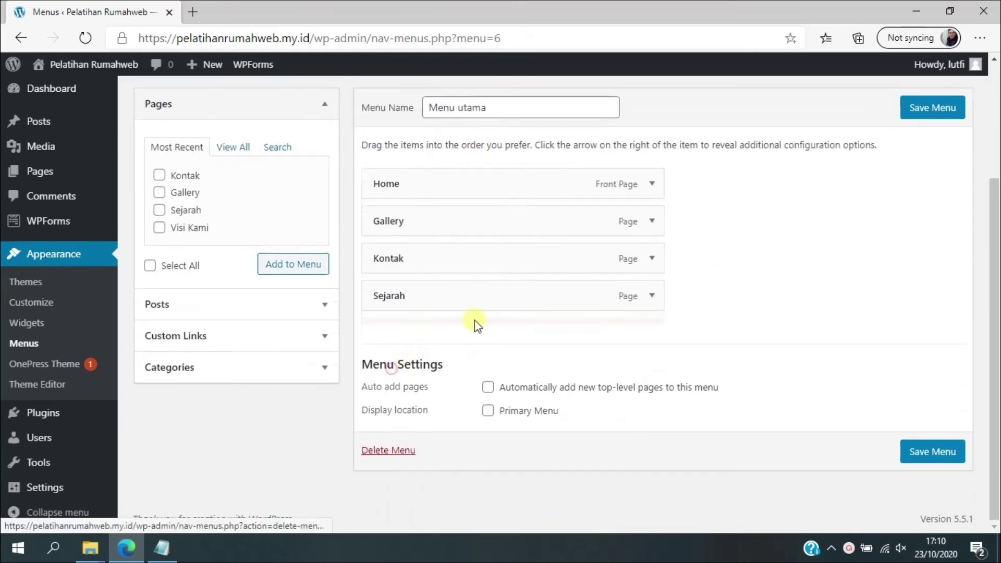
click(655, 308)
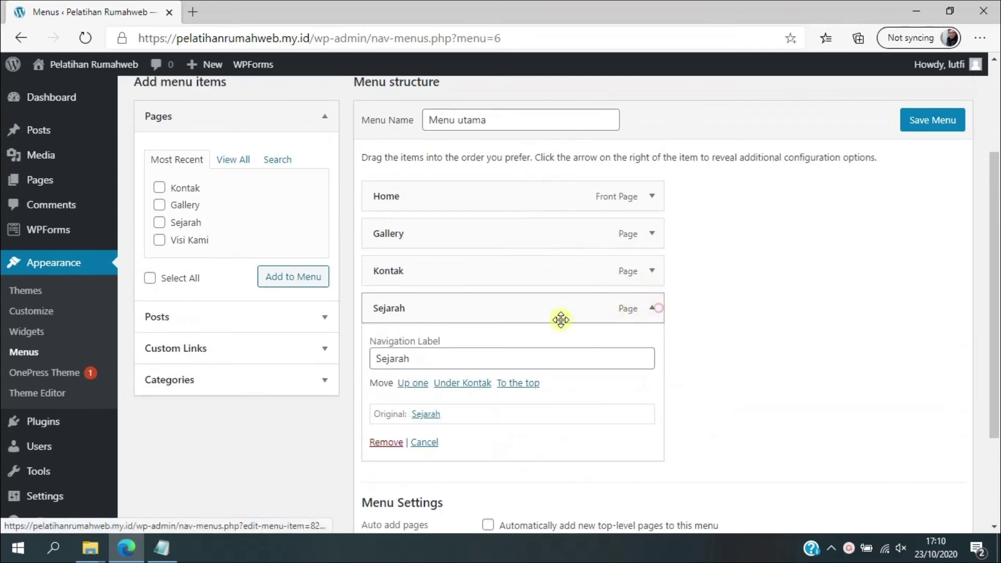
click(386, 442)
Step: Remove the Kontak and Gallery page items from Menu utama, keeping Home
click(652, 270)
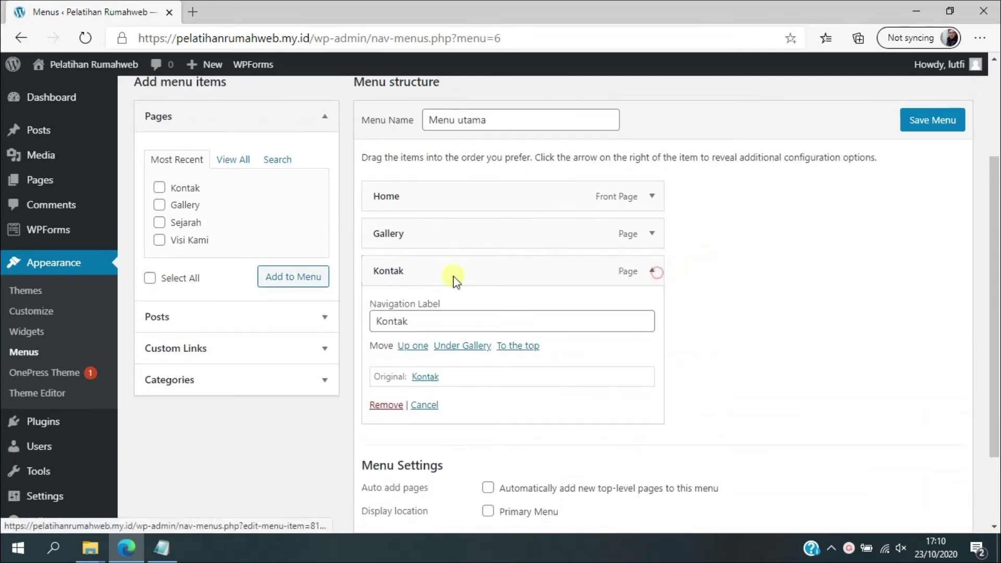
click(384, 405)
click(652, 238)
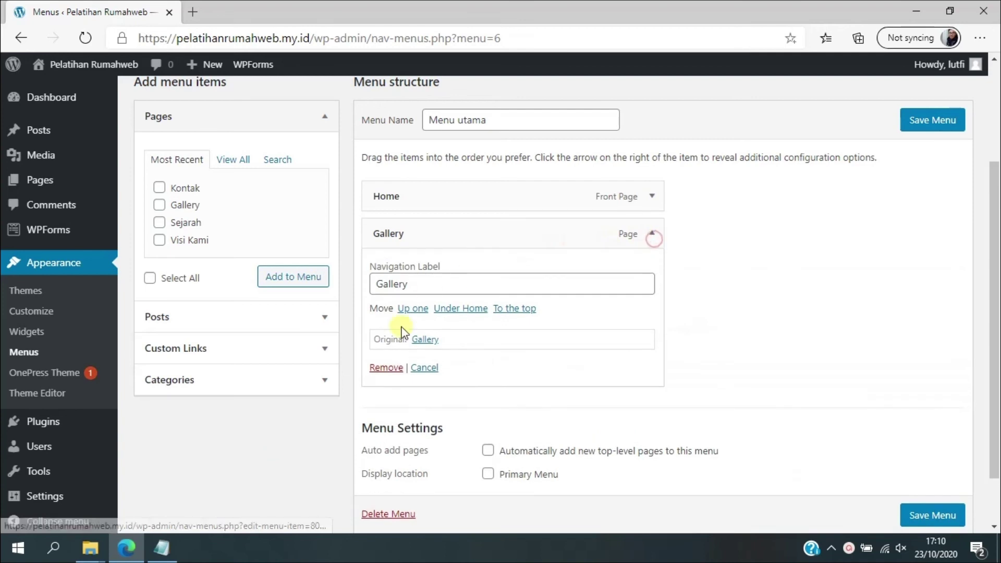
click(383, 365)
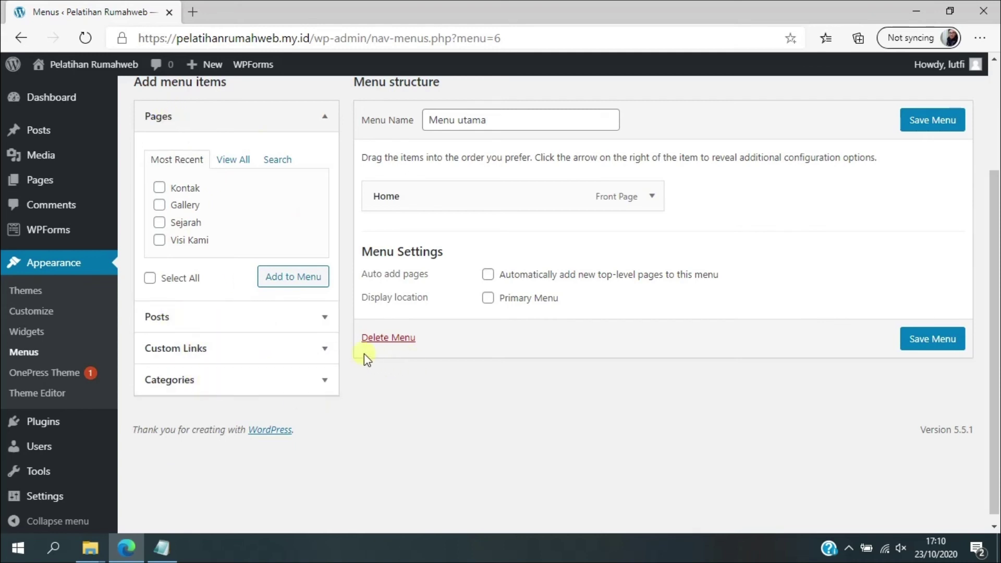
click(225, 358)
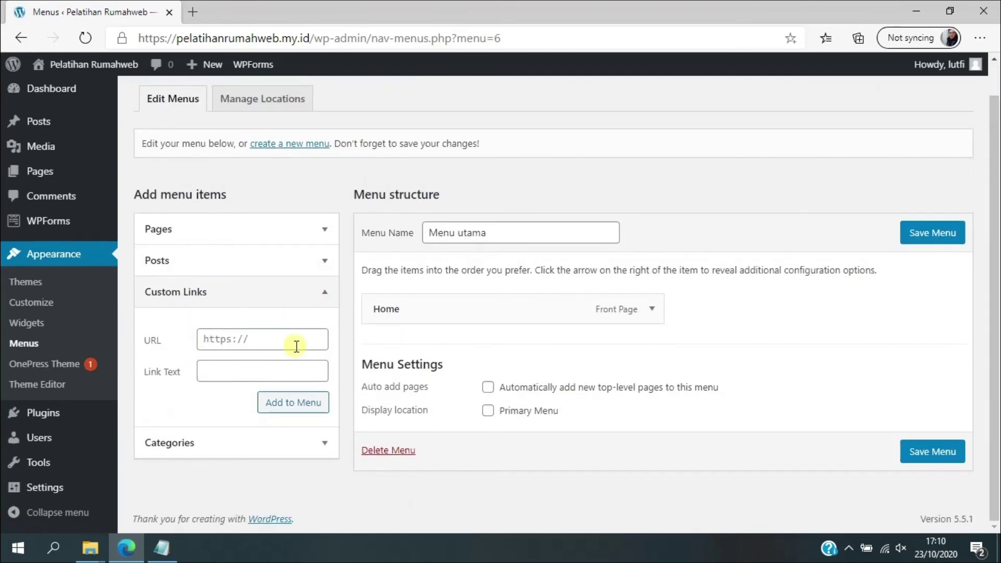
click(269, 343)
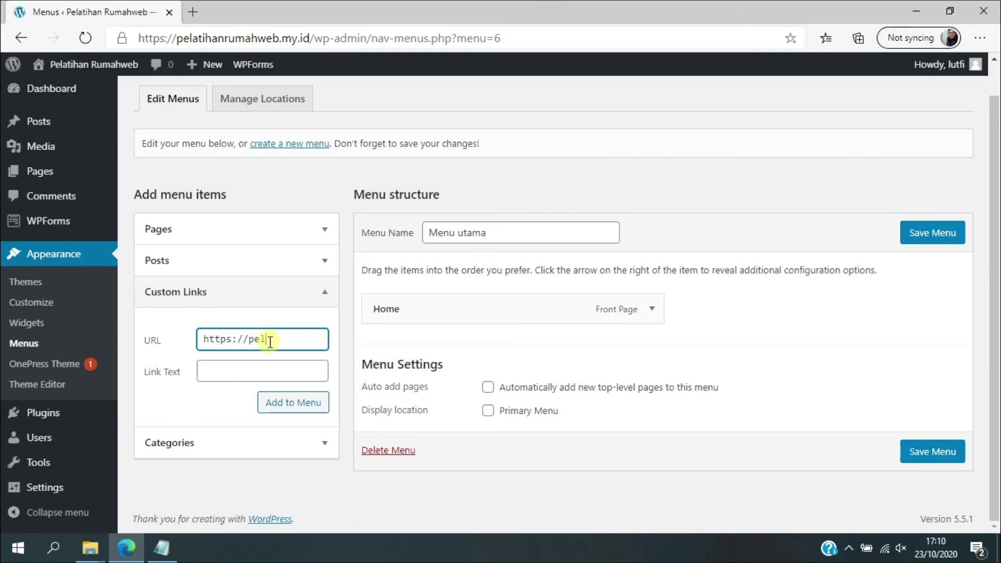
text(pelatihanrumahweb.m)
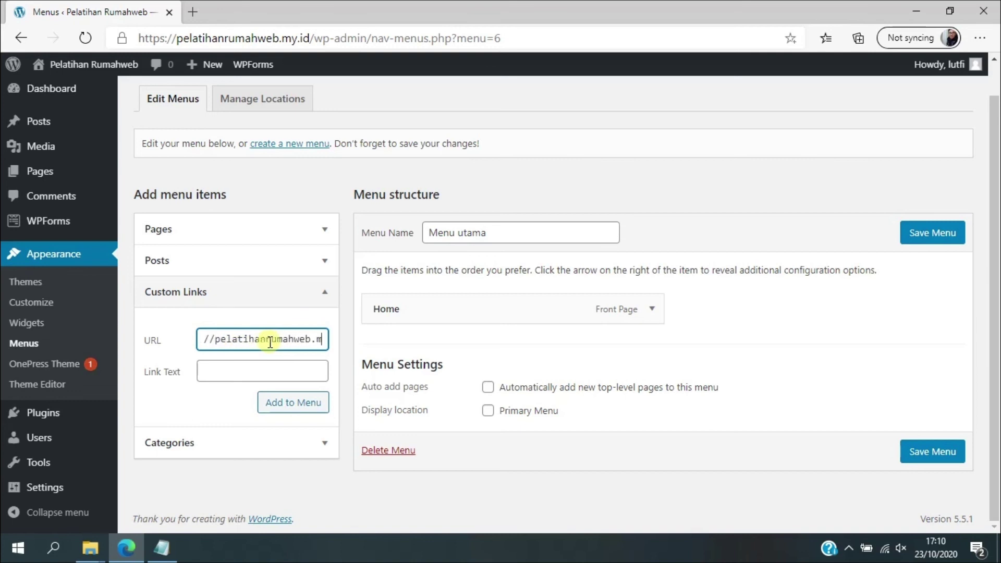
text(y.id/)
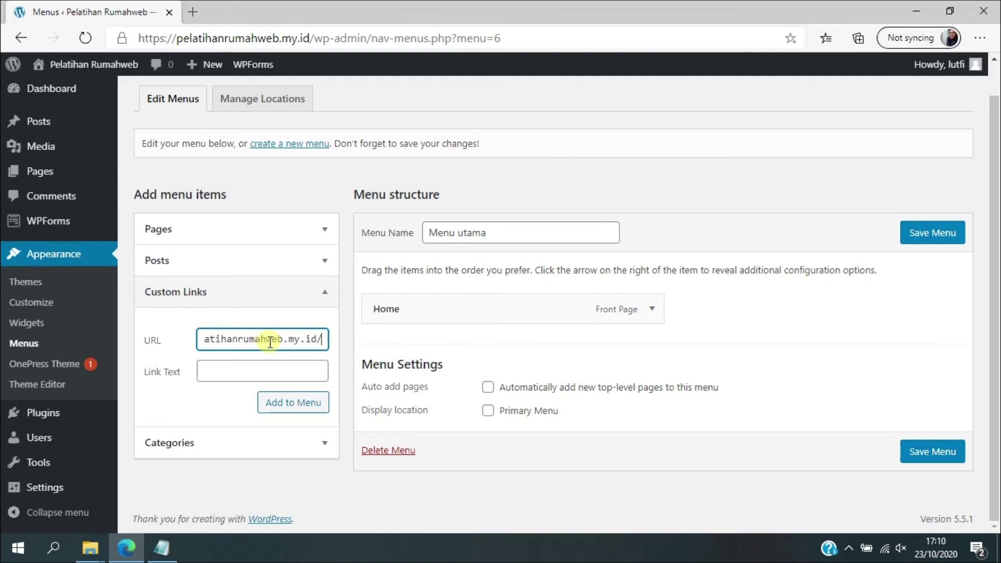
text(onepress)
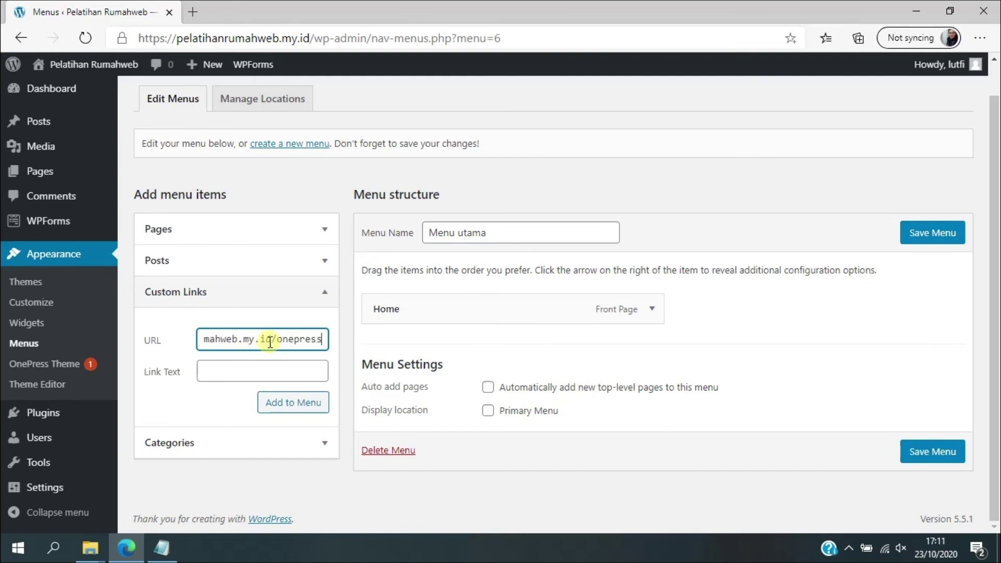
text(/#pro)
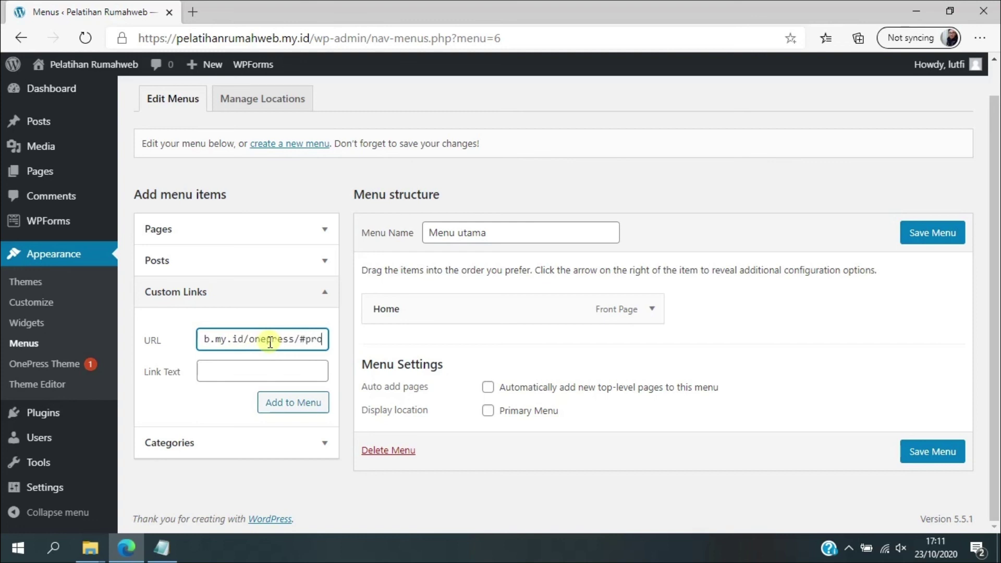
text(duk)
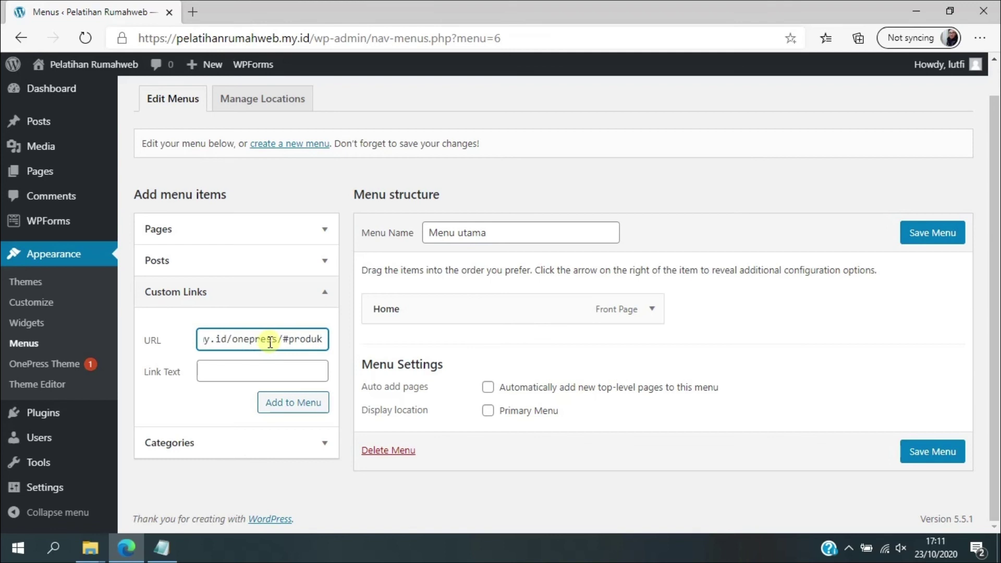
click(211, 372)
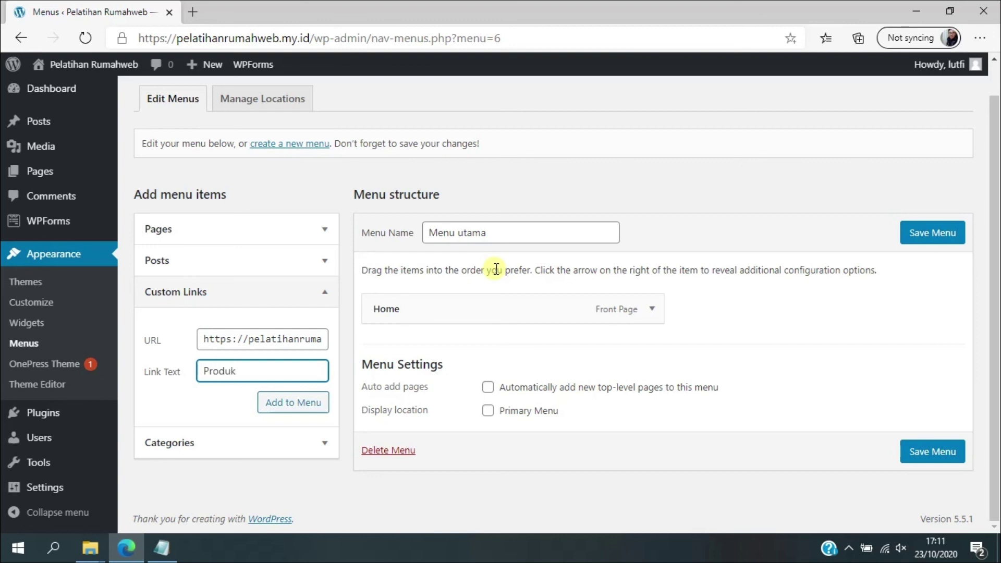
click(297, 403)
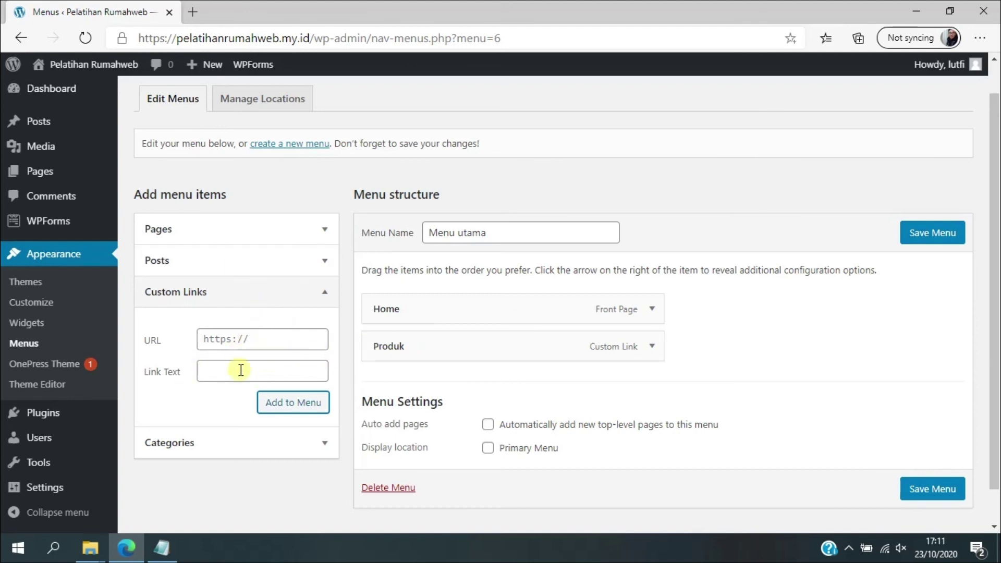
Step: Copy the Produk menu item's URL into the URL of a new custom link
click(651, 346)
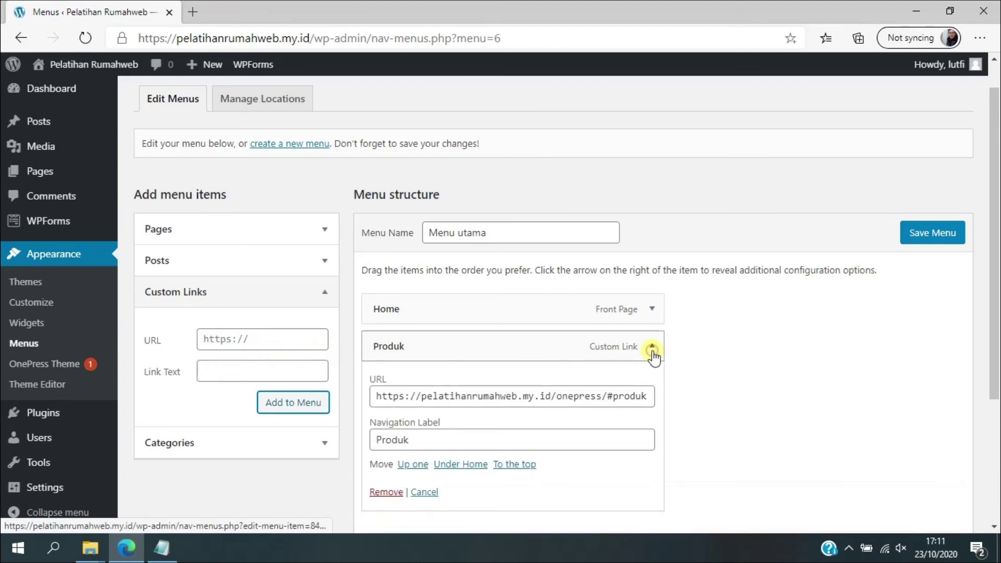
triple_click(614, 400)
key(ctrl+c)
triple_click(233, 339)
key(ctrl+v)
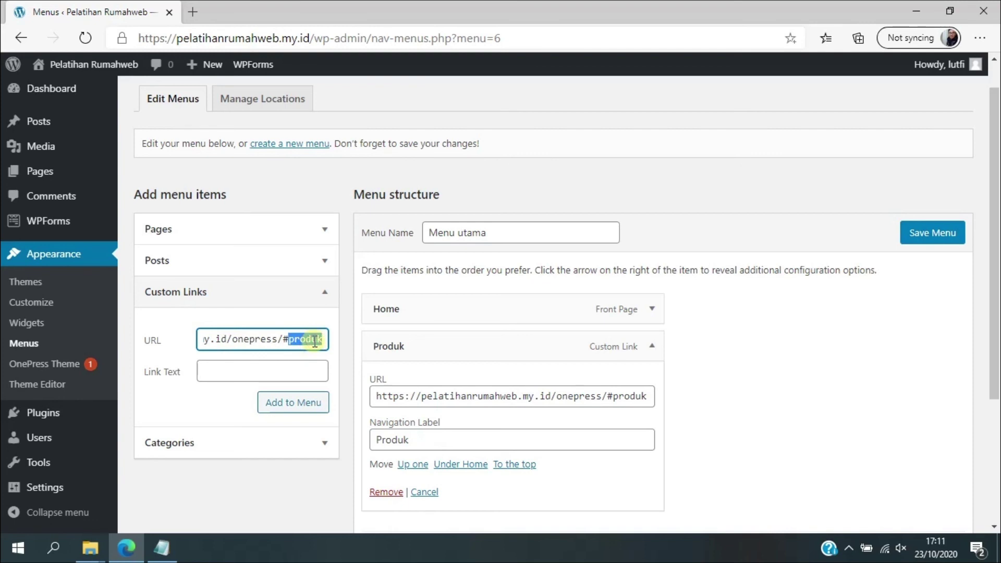
Step: Change the new custom link's URL ending to #tentang, set its link text to "Tentang" and add it to the menu
key(BackSpace)
text(a)
key(BackSpace)
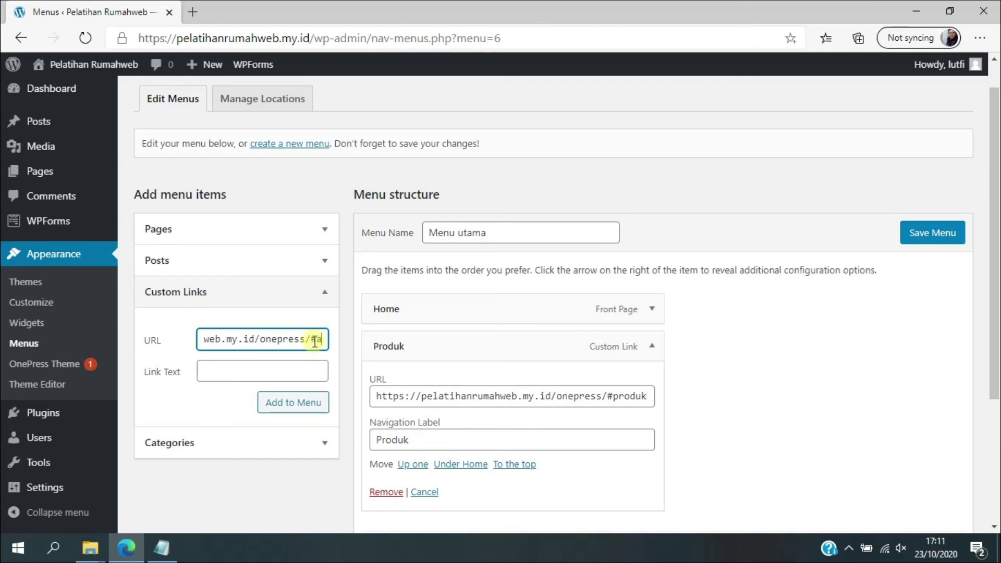
key(BackSpace)
key(BackSpace)
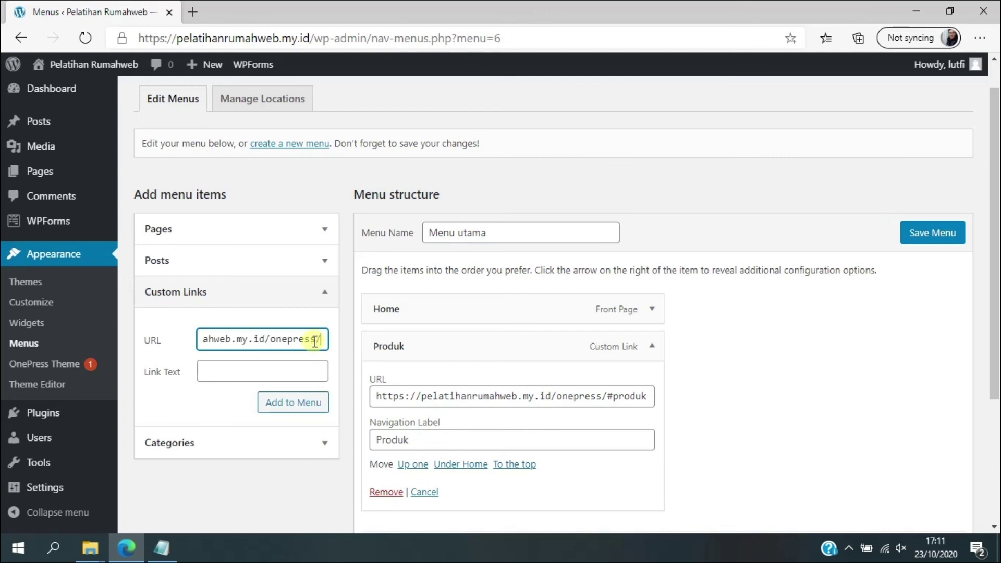
text(#tentang)
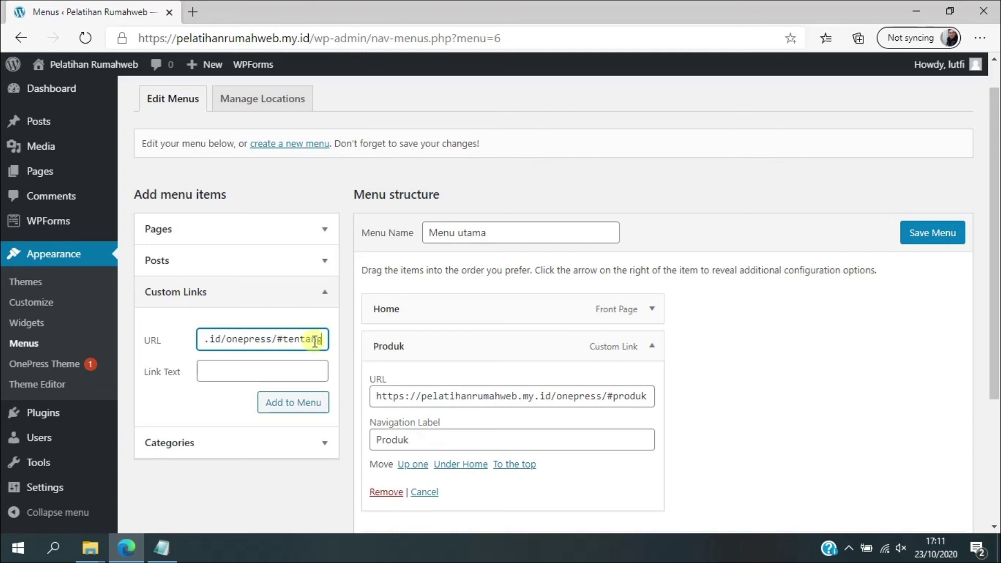
click(275, 373)
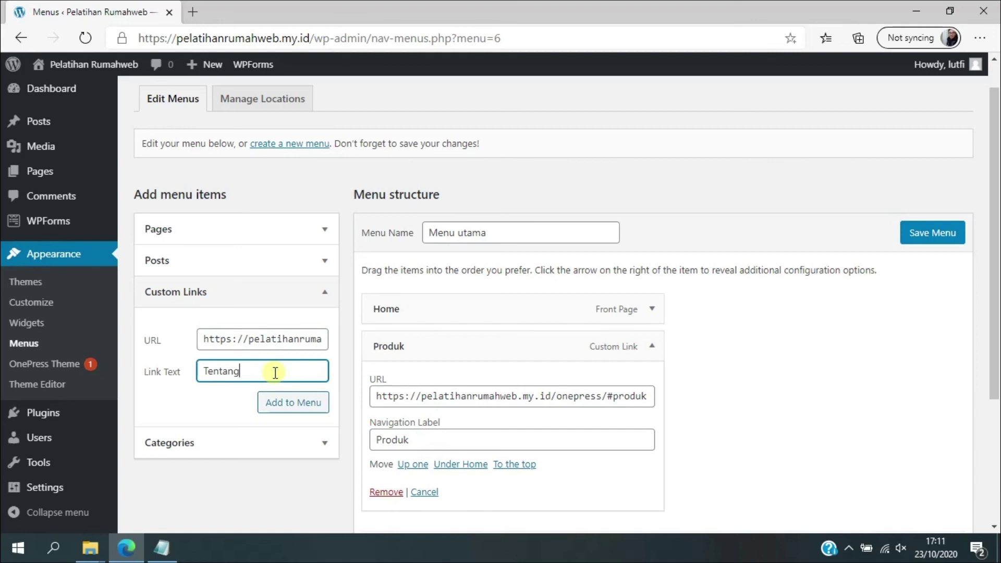
click(301, 411)
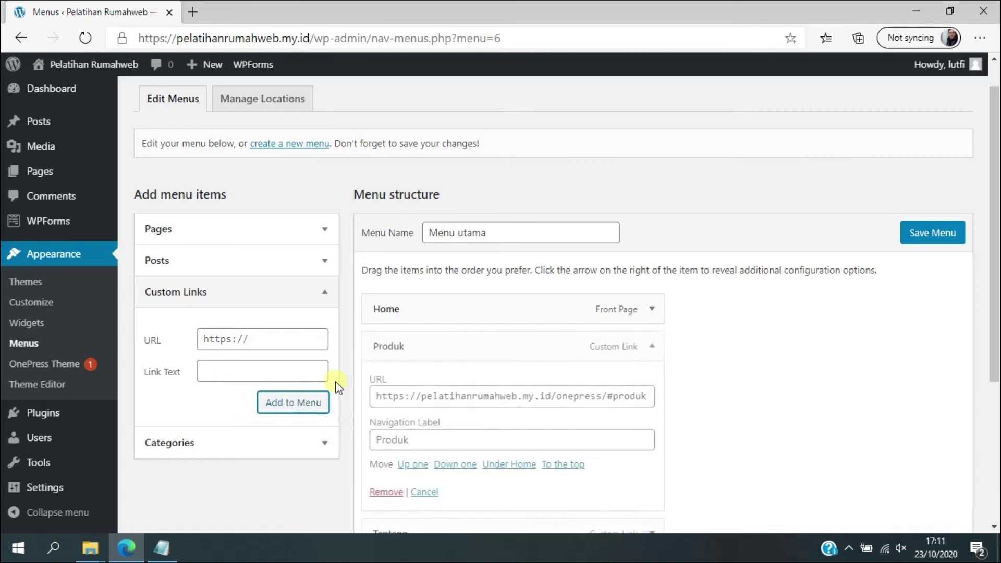
Step: Collapse the Produk item's settings and add a custom link with the text "Gallery", based on the copied URL with a gallery anchor
scroll(533, 371, down, 1)
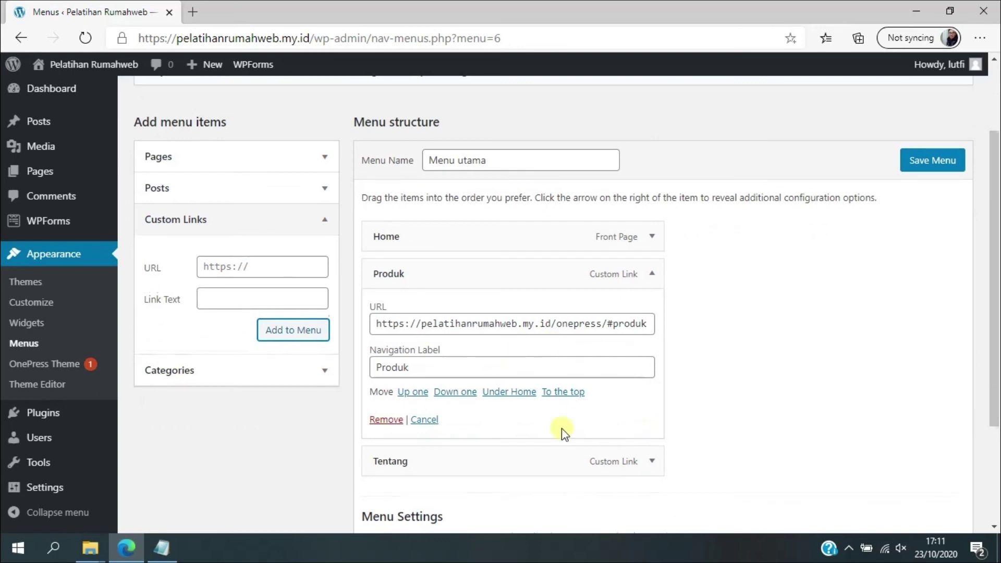
scroll(562, 433, down, 2)
scroll(459, 325, up, 2)
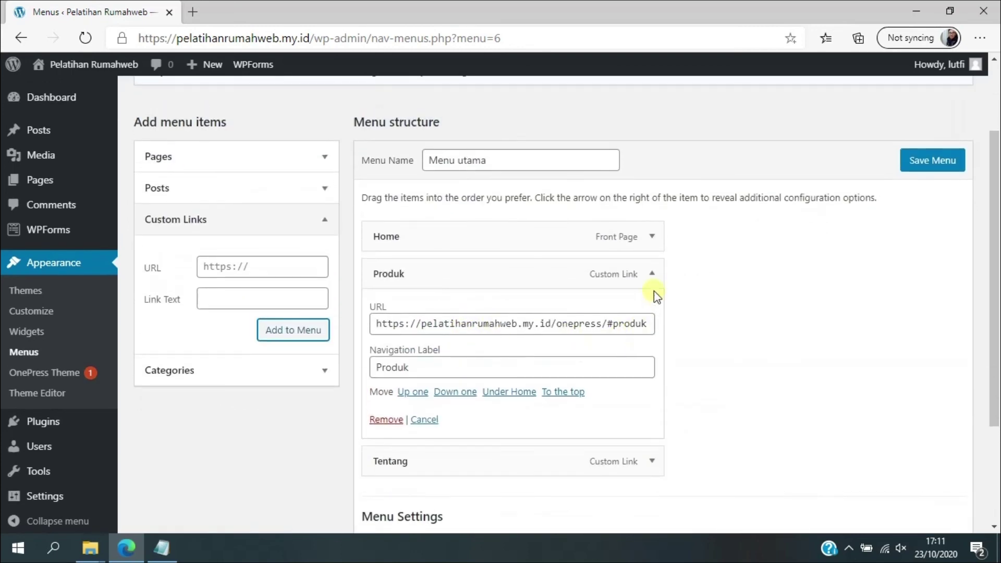
click(652, 273)
click(262, 268)
key(ctrl+v)
text(gale)
click(277, 295)
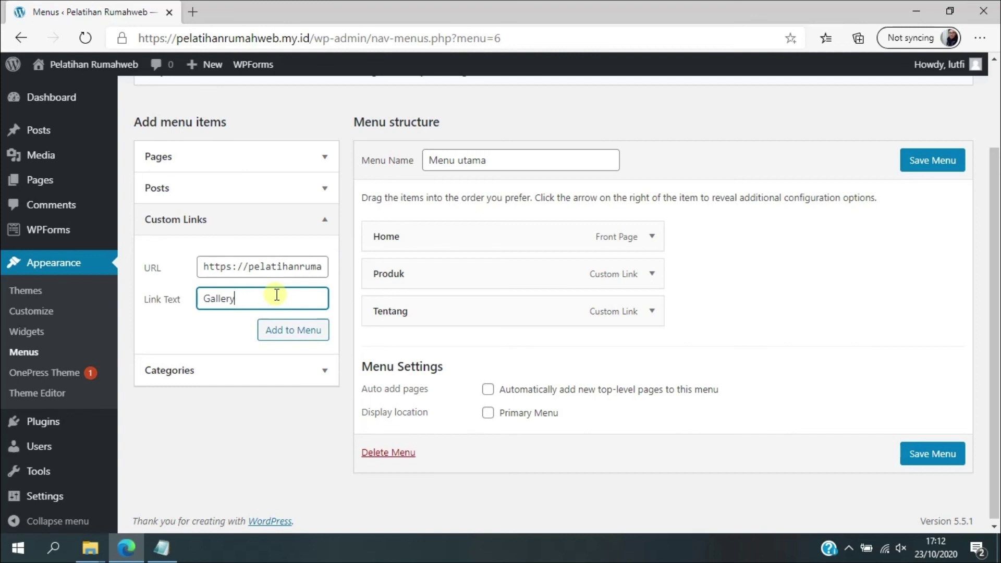
click(287, 330)
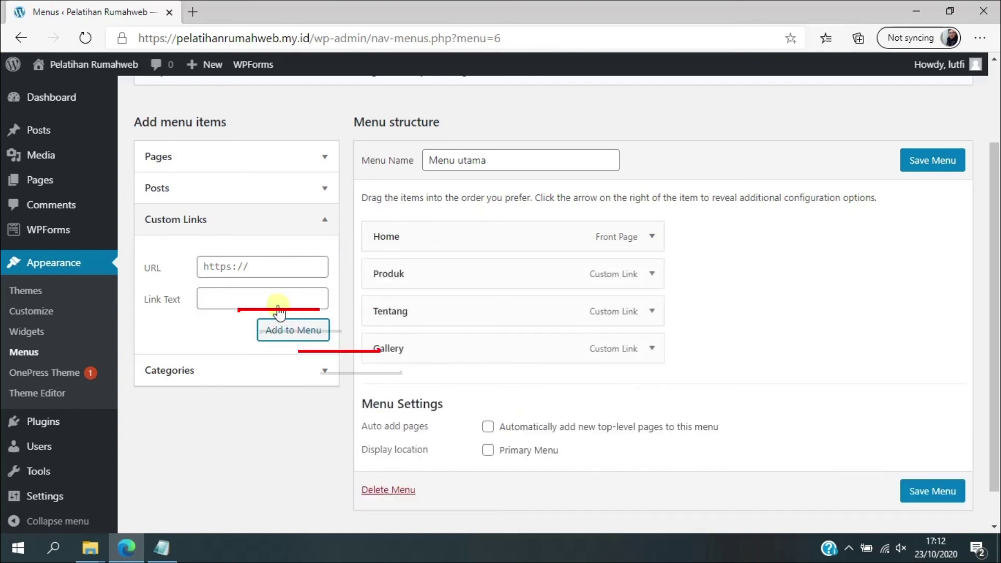
Step: Add a custom link with the text "Blog" to the menu, using the copied URL with the ending #news
click(252, 267)
key(ctrl+v)
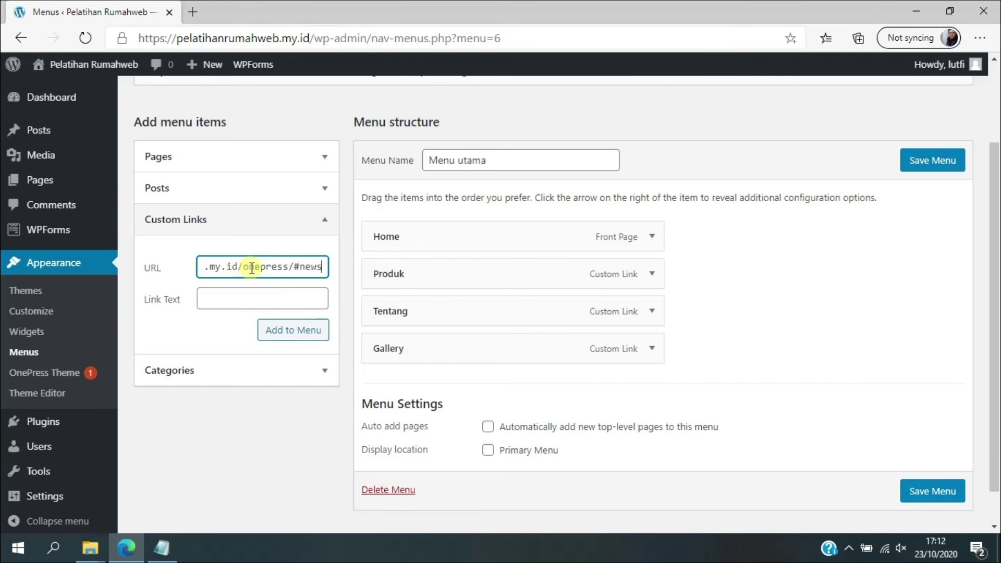
click(222, 301)
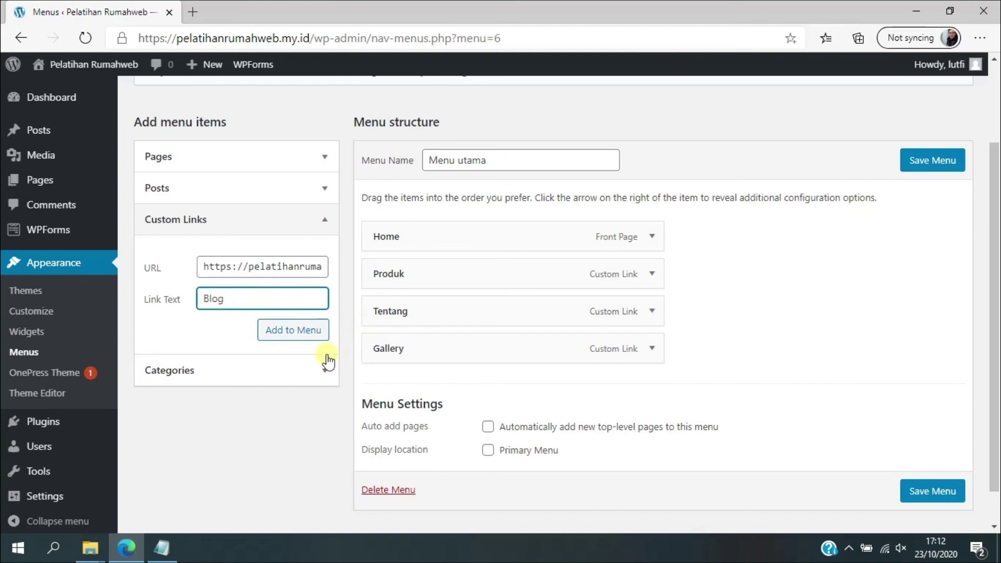
click(291, 330)
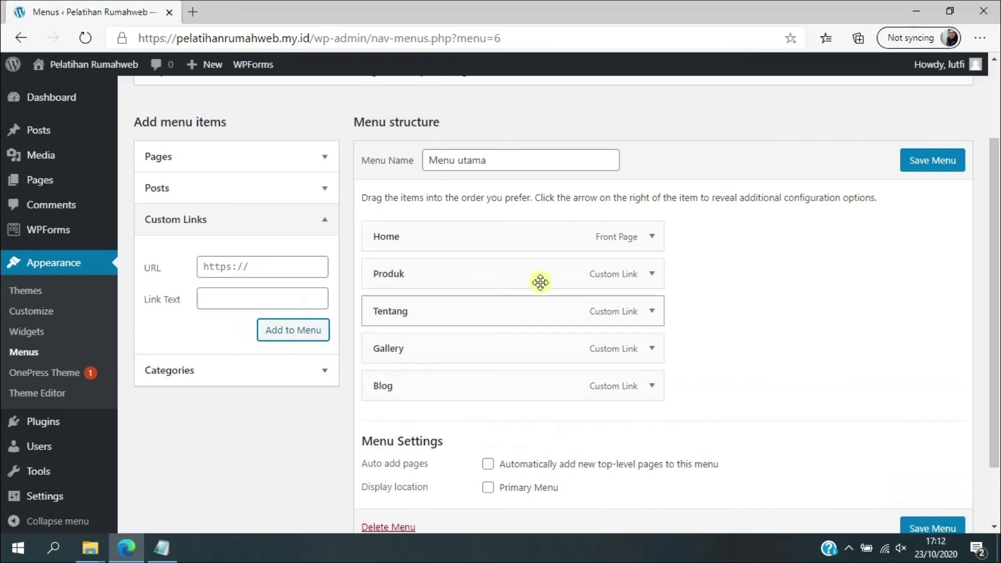
Step: Add a custom link with the text "Kontak" and the copied URL ending in #contact, and save the menu
click(253, 269)
key(ctrl+v)
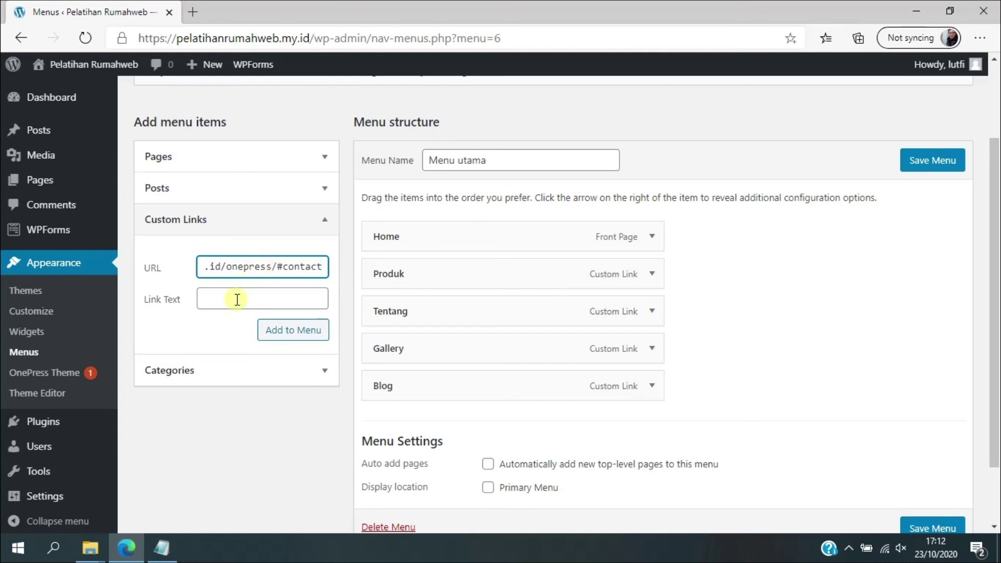
click(237, 300)
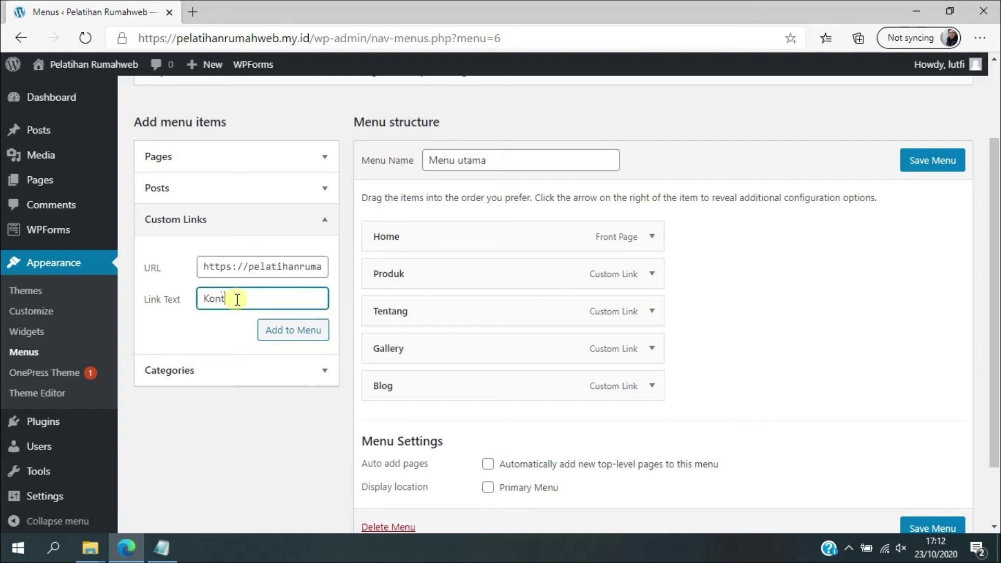
click(290, 331)
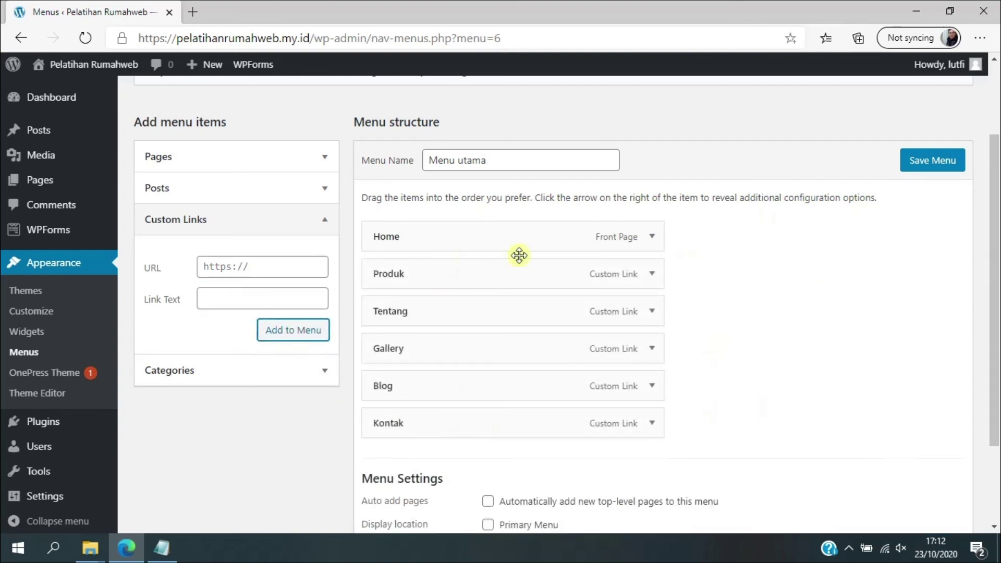
click(937, 168)
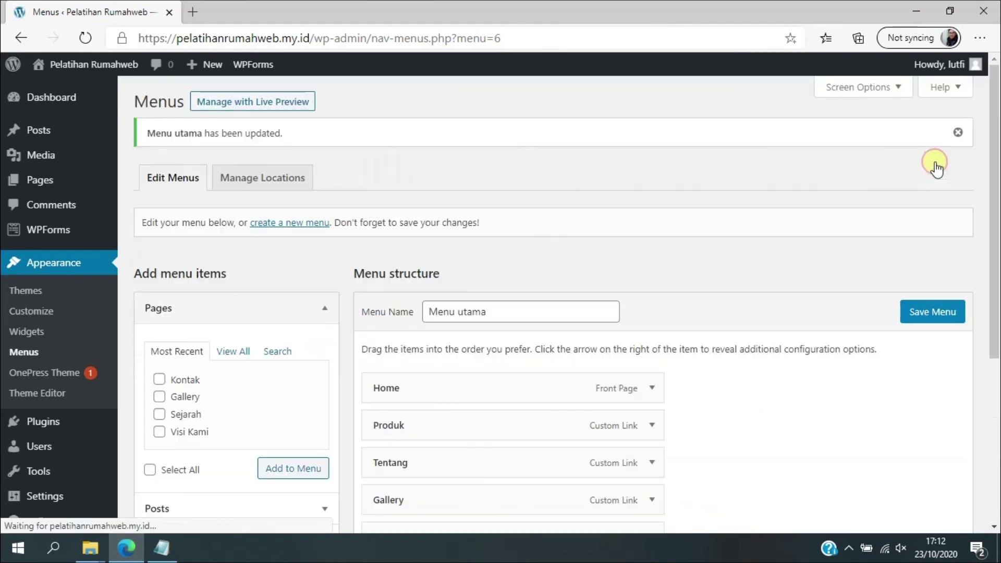
Step: Open the live site in a new browser tab and look over the homepage with its navigation menu
scroll(913, 167, down, 2)
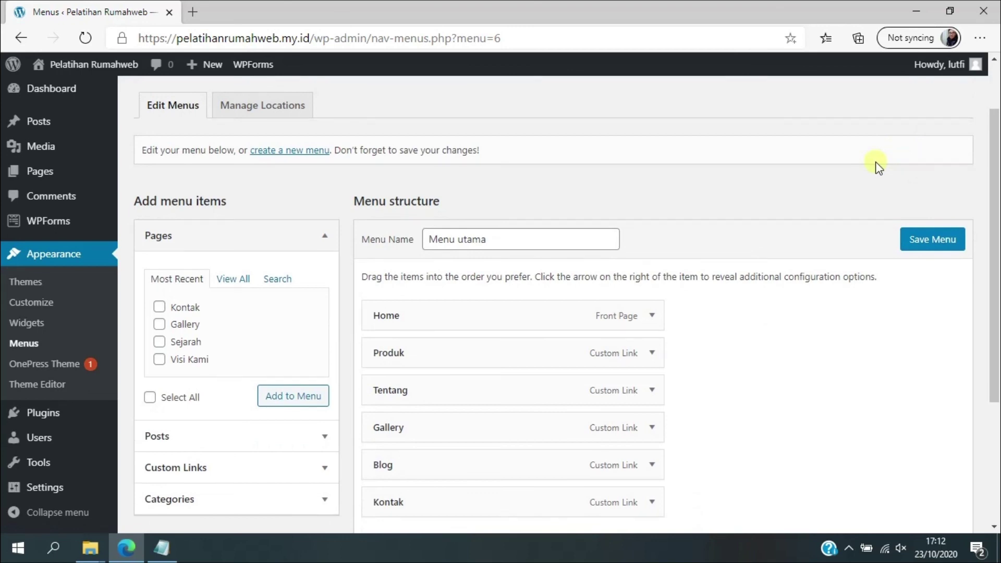
mouse_move(68, 64)
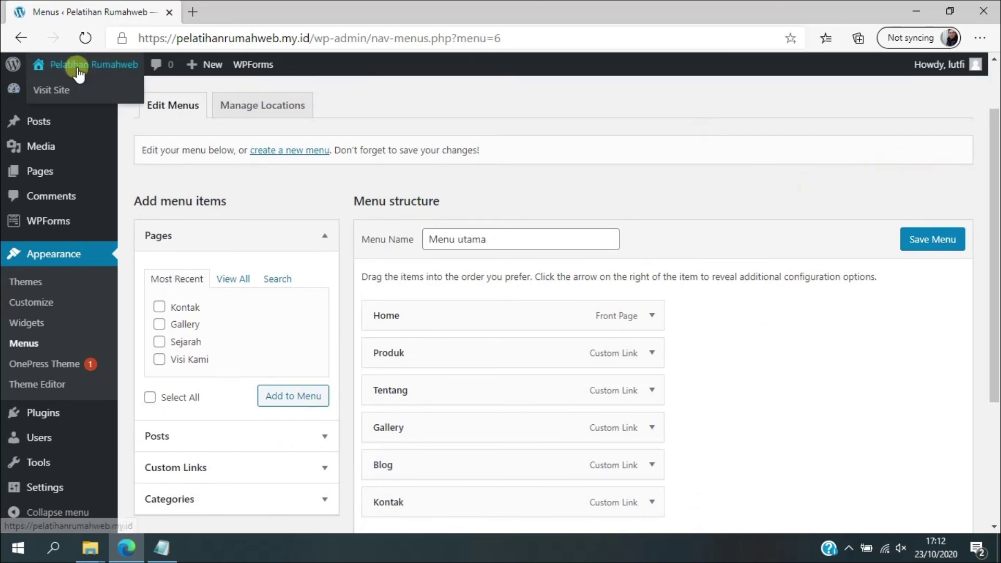
middle_click(78, 73)
click(245, 12)
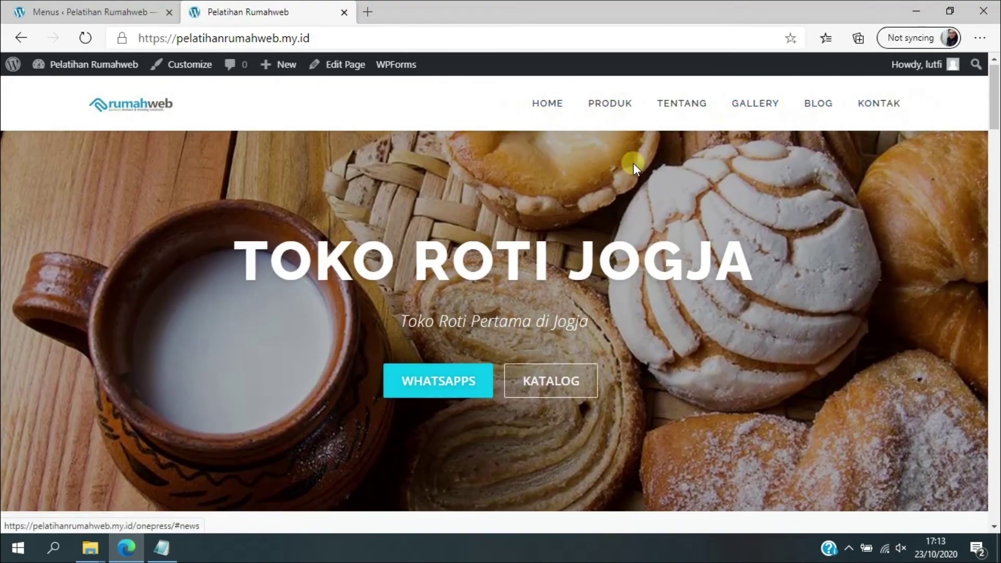
scroll(633, 161, down, 6)
scroll(430, 166, up, 4)
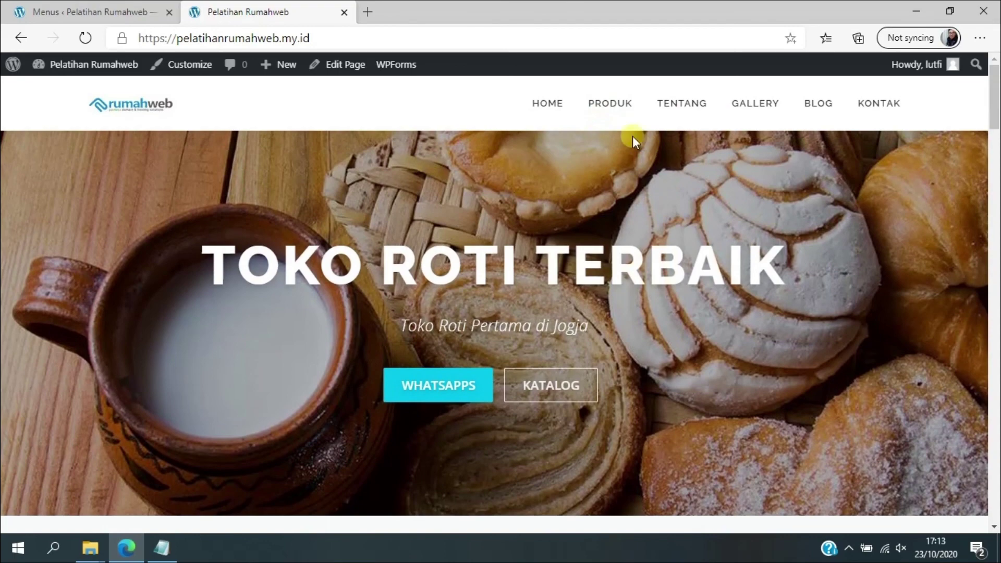
Step: Test the homepage's Produk, Tentang, Gallery and Blog menu links, look through the rest of the page and return to its beginning
click(611, 104)
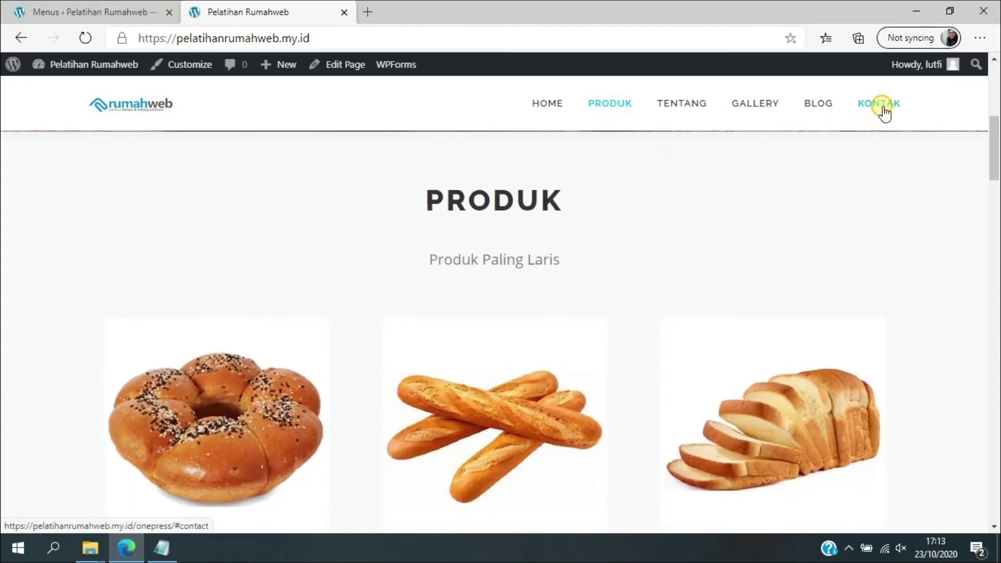
click(691, 111)
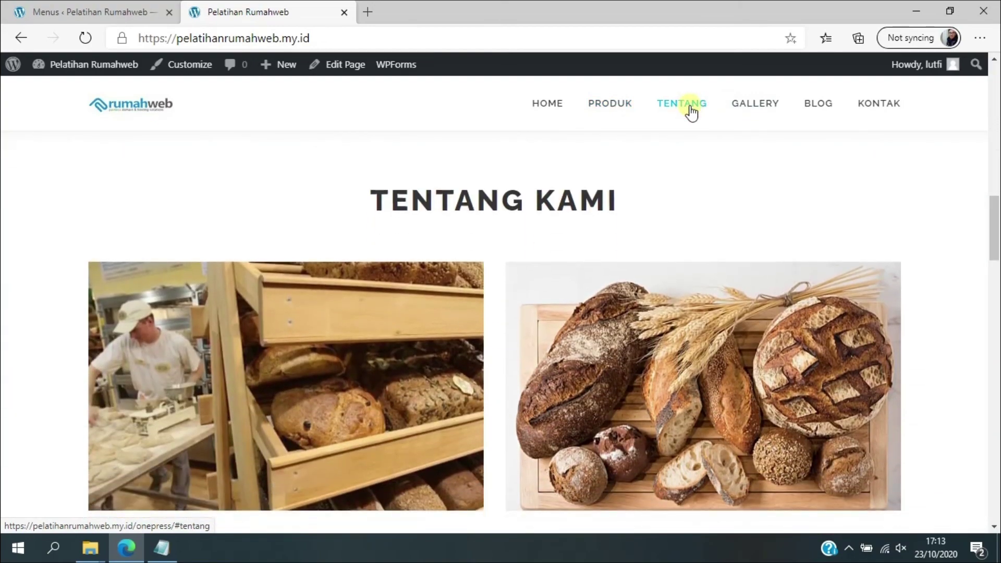
click(768, 111)
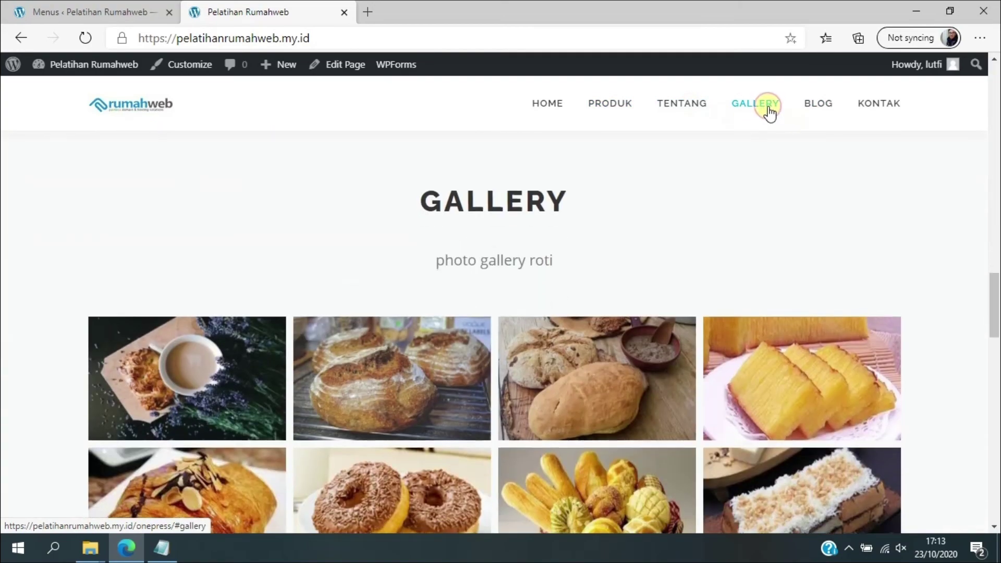
click(818, 119)
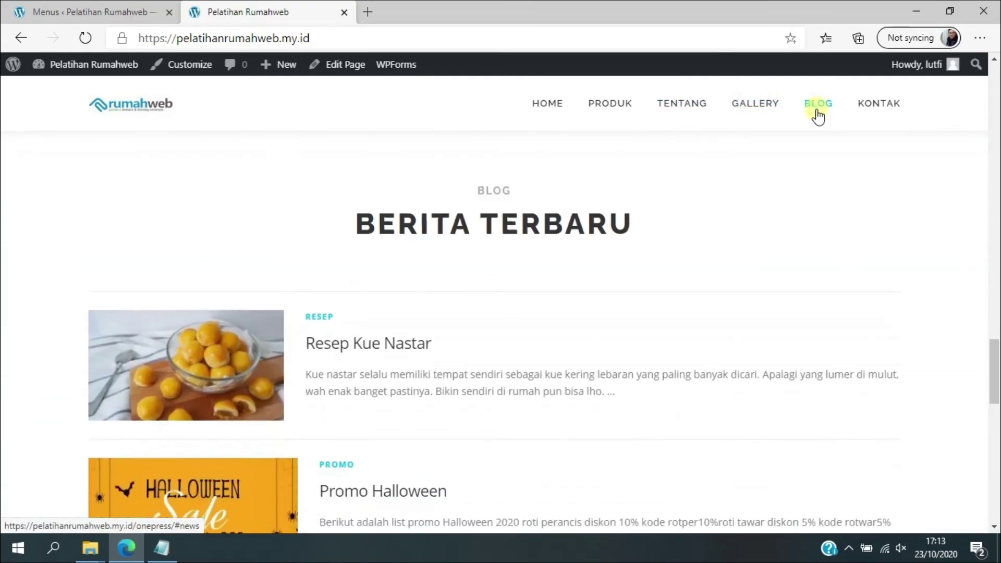
scroll(759, 161, down, 15)
scroll(855, 209, up, 20)
scroll(791, 229, up, 12)
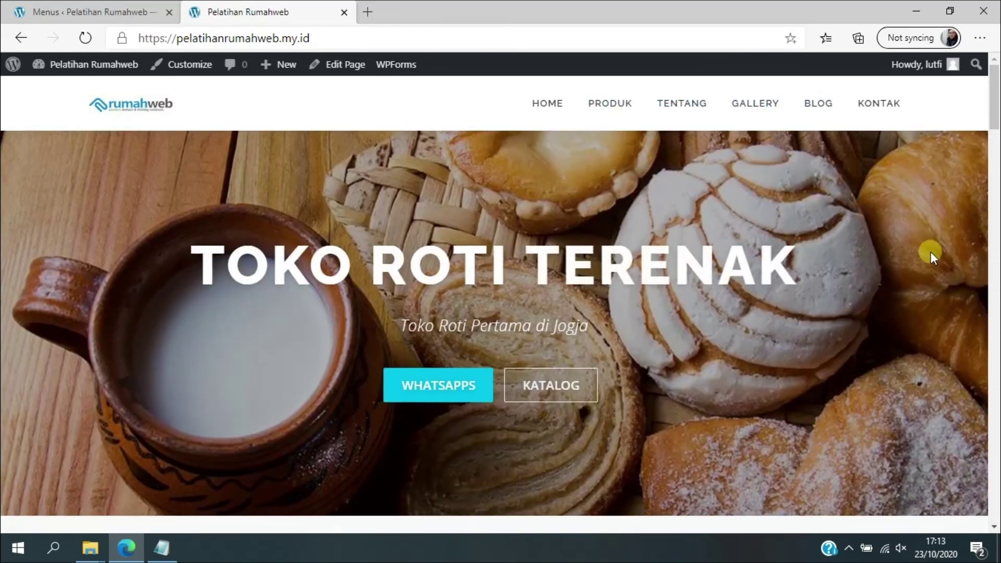